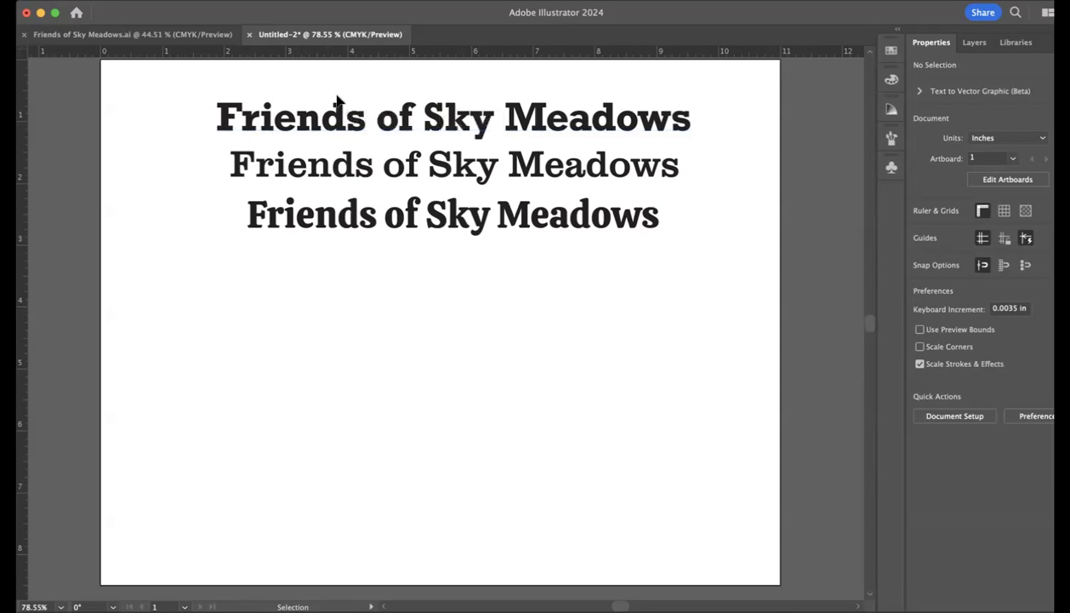
Move the three Friends of Sky Meadows lines down and place a duplicate of the bold Rockwell line above them
click(382, 232)
drag(382, 231, 382, 269)
click(386, 299)
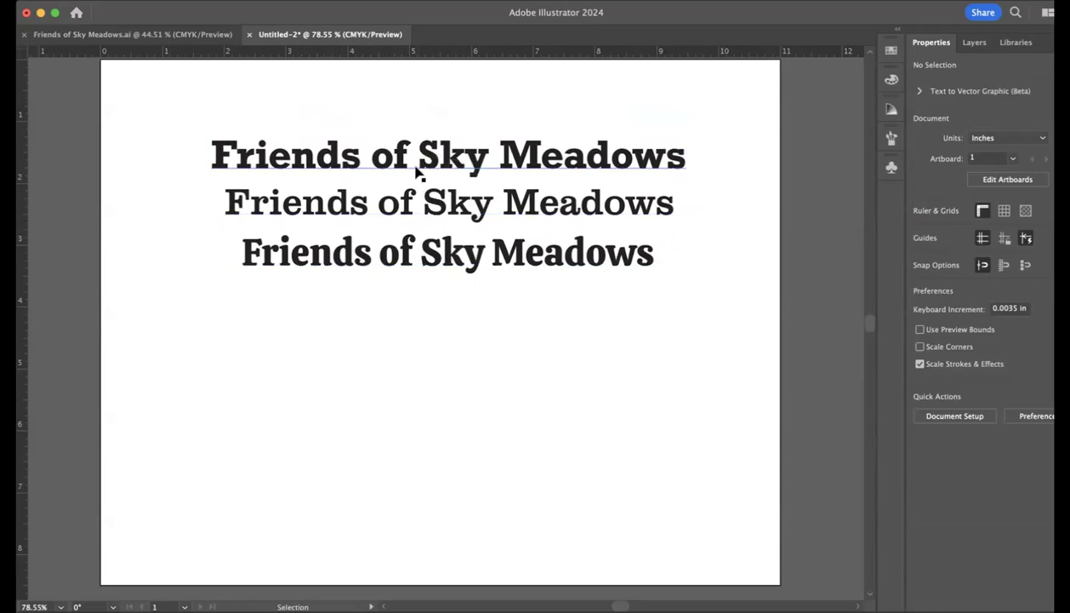
drag(416, 171, 418, 123)
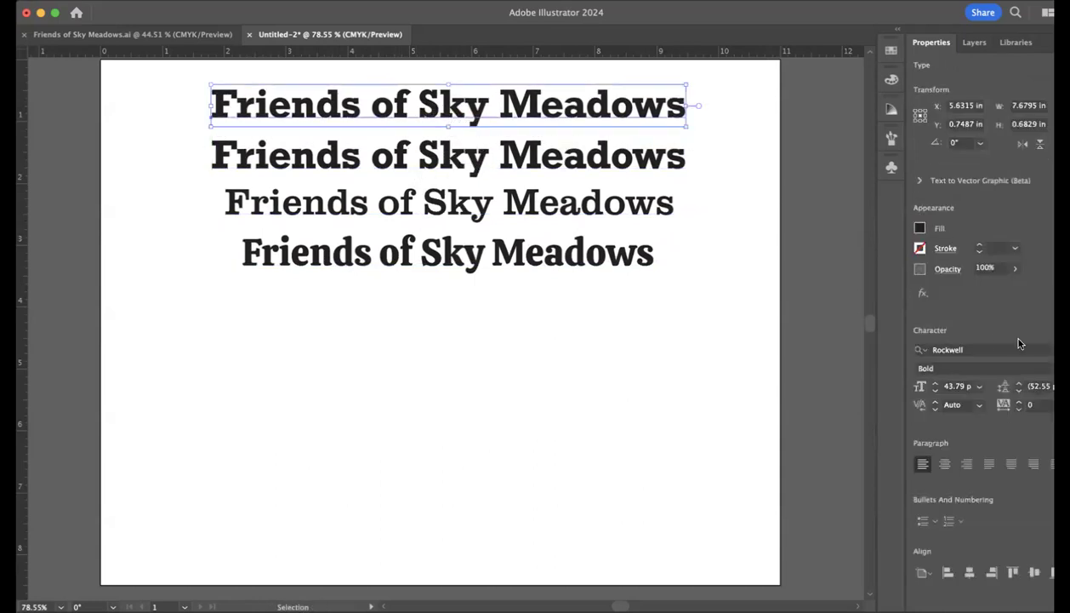
Set the font of the duplicated top line to Minion Variable Concept Bold
drag(966, 350, 911, 358)
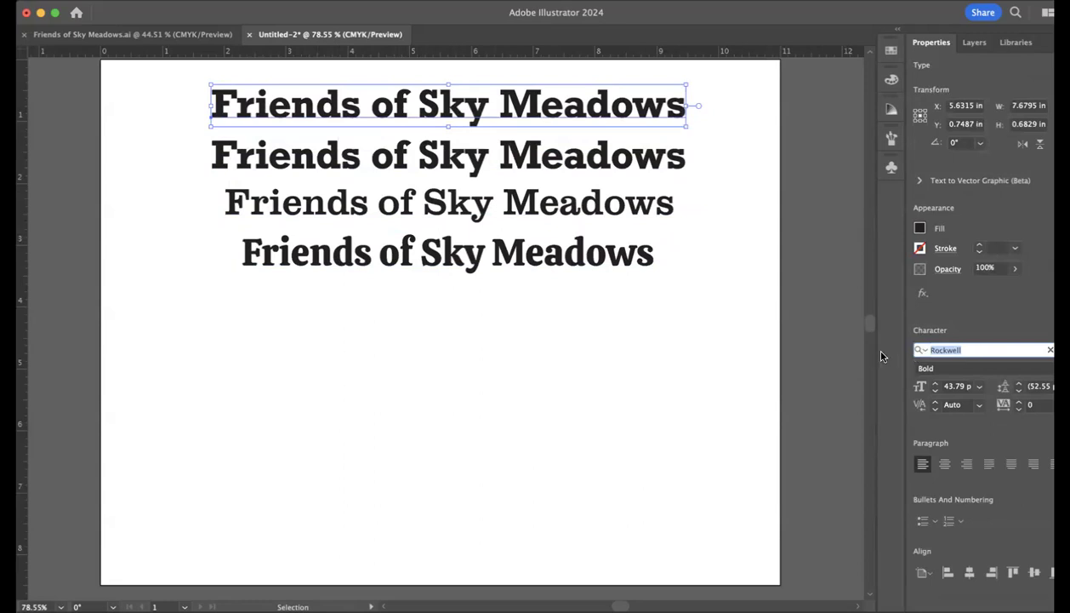
text(Minion)
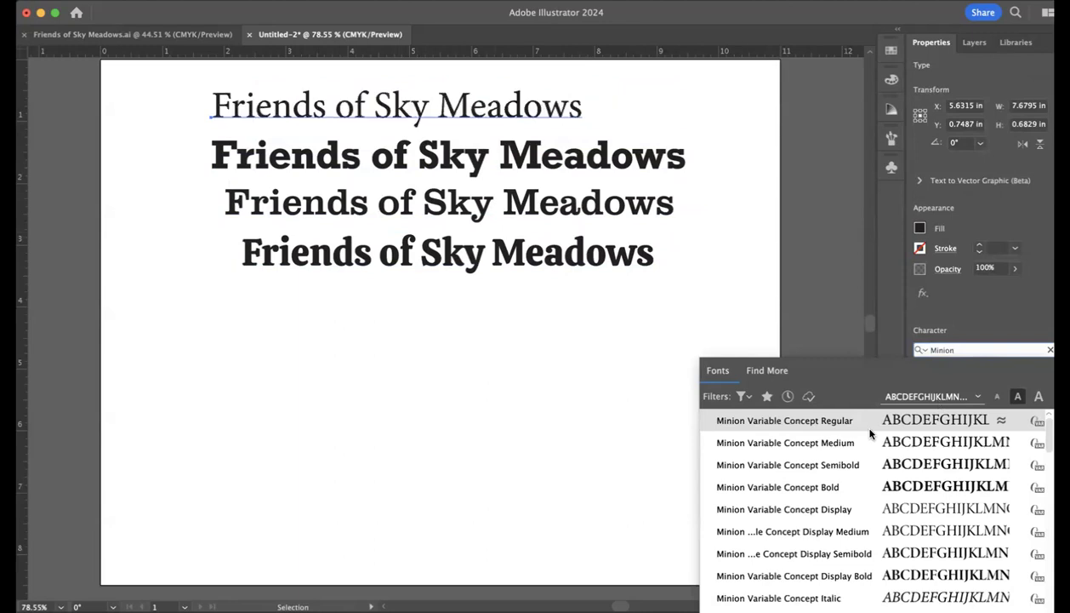
click(816, 488)
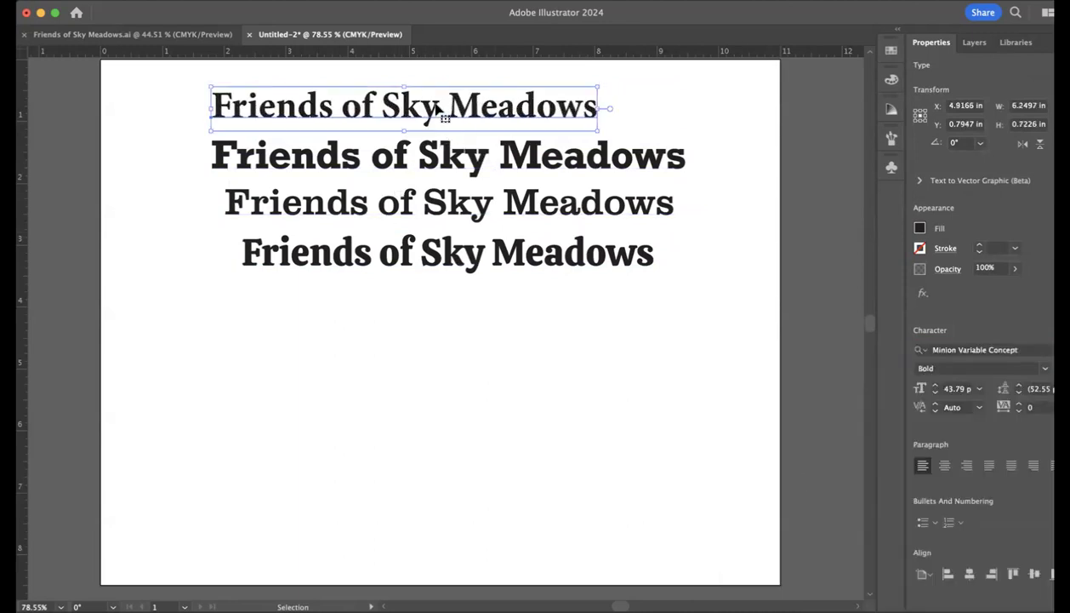
Reposition the Minion line so it sits roughly centred above the other three lines, and deselect it
drag(432, 115, 456, 122)
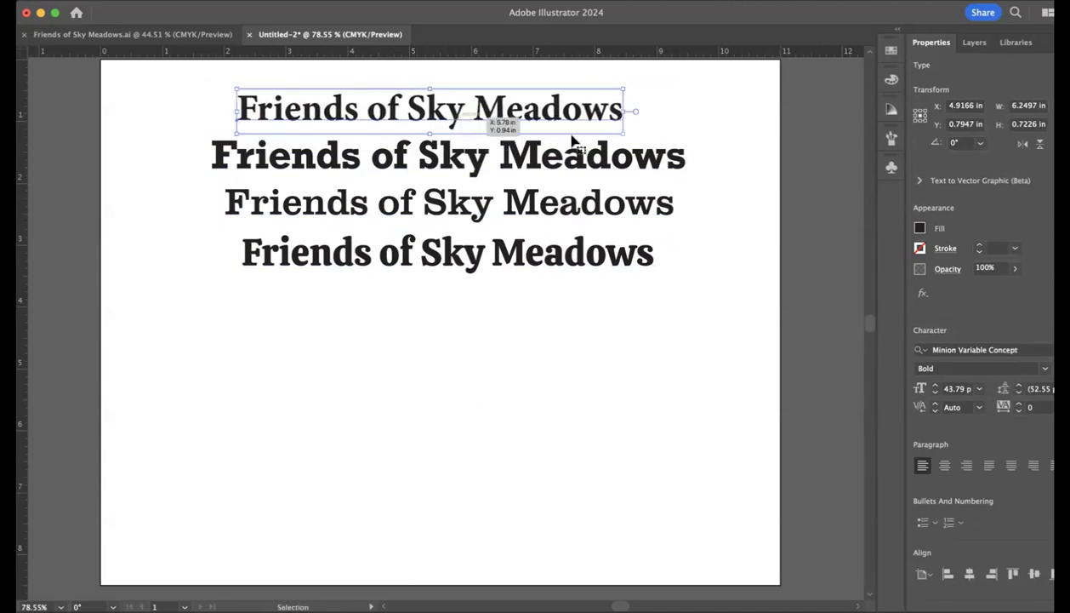
click(691, 114)
mouse_move(554, 119)
mouse_down()
mouse_move(562, 108)
mouse_move(569, 118)
mouse_up()
click(686, 113)
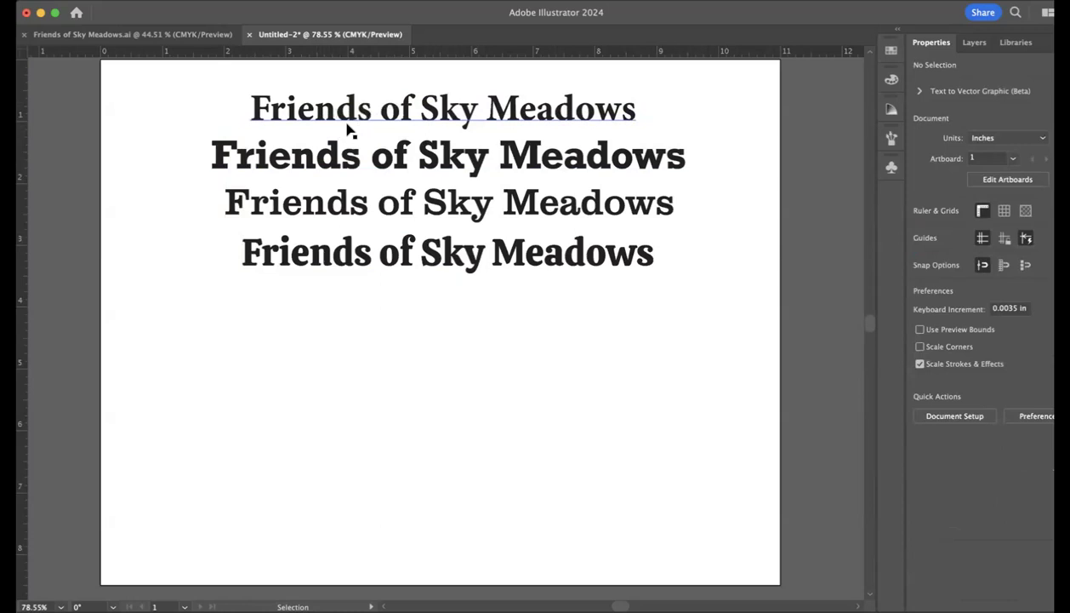
Examine the letterforms and serifs of the first three type samples up close, comparing the words Friends of
key(z)
drag(318, 103, 626, 254)
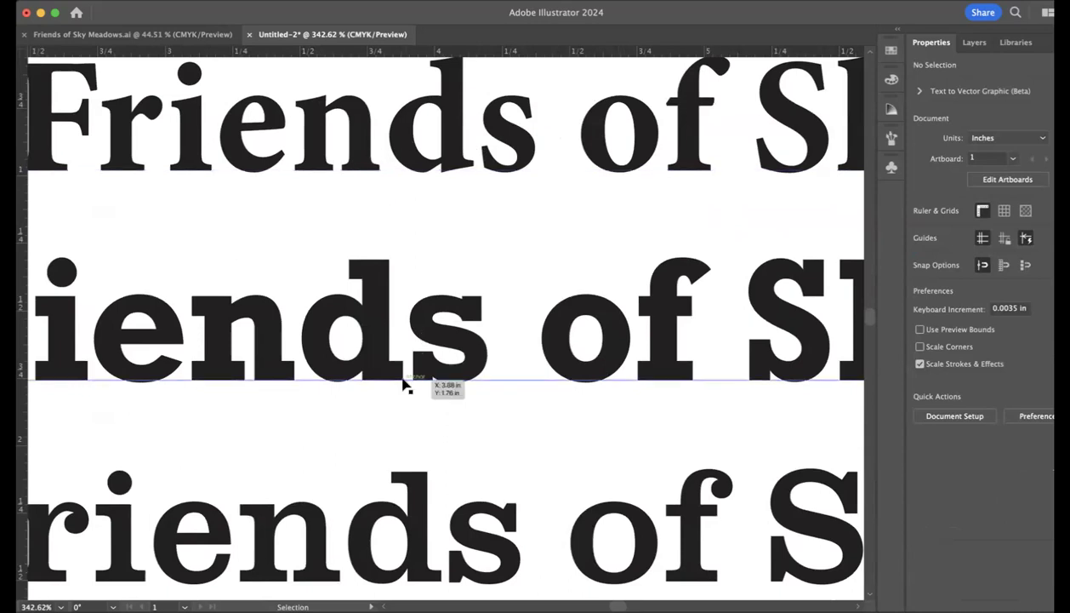
scroll(398, 377, down, 2)
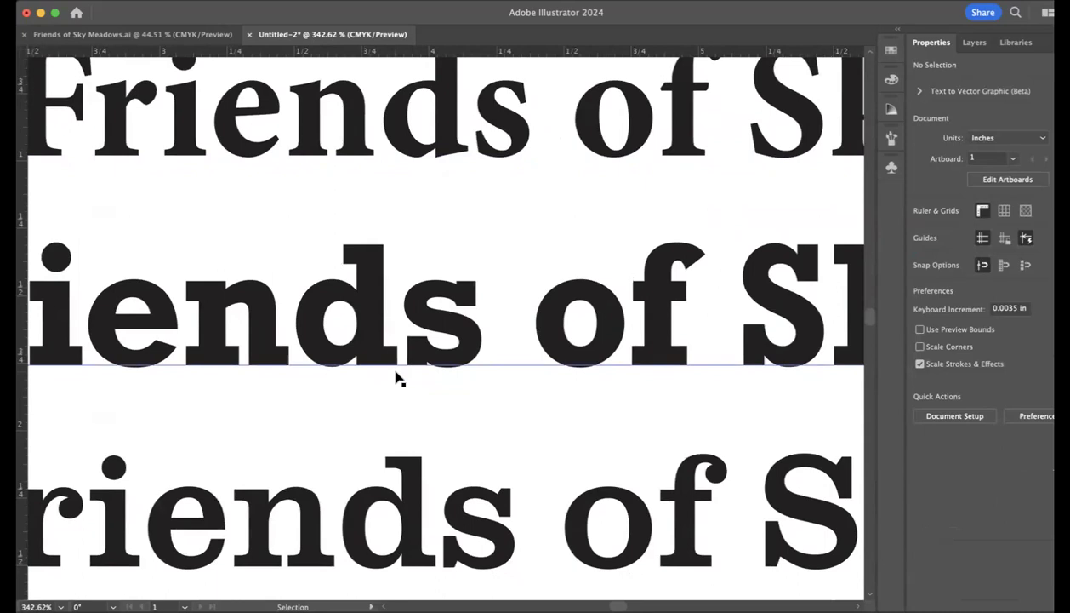
scroll(398, 376, down, 10)
scroll(398, 377, left, 5)
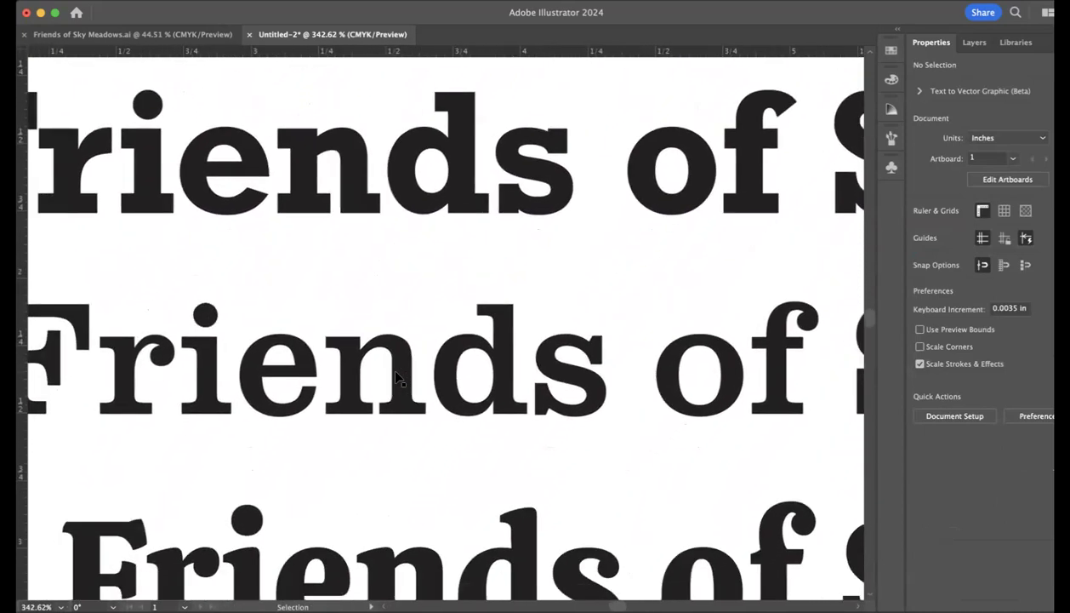
scroll(398, 377, down, 2)
scroll(398, 377, left, 2)
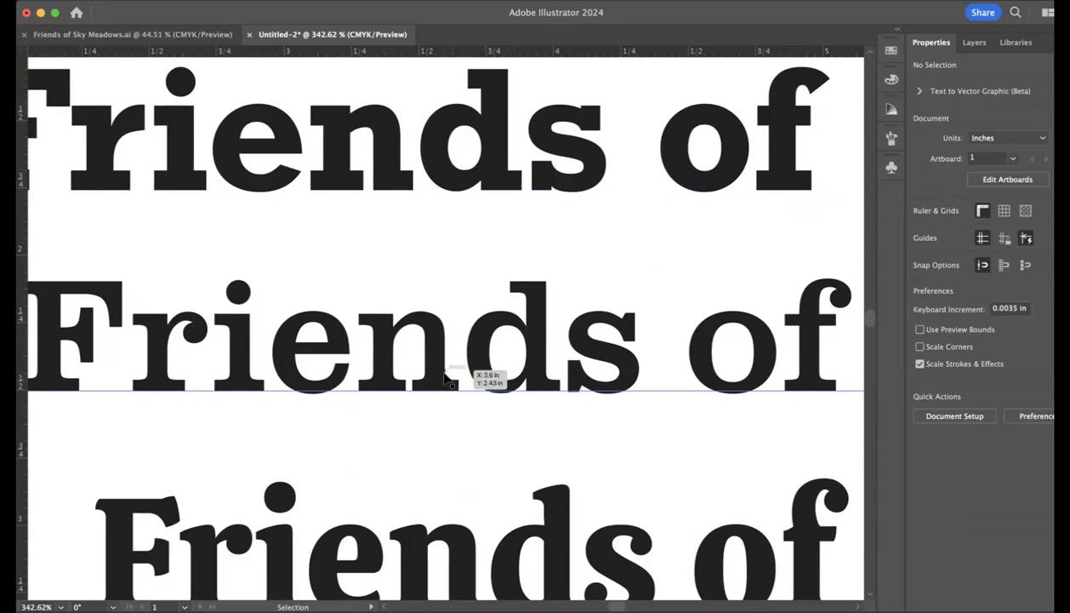
key(a)
key(super+0)
key(v)
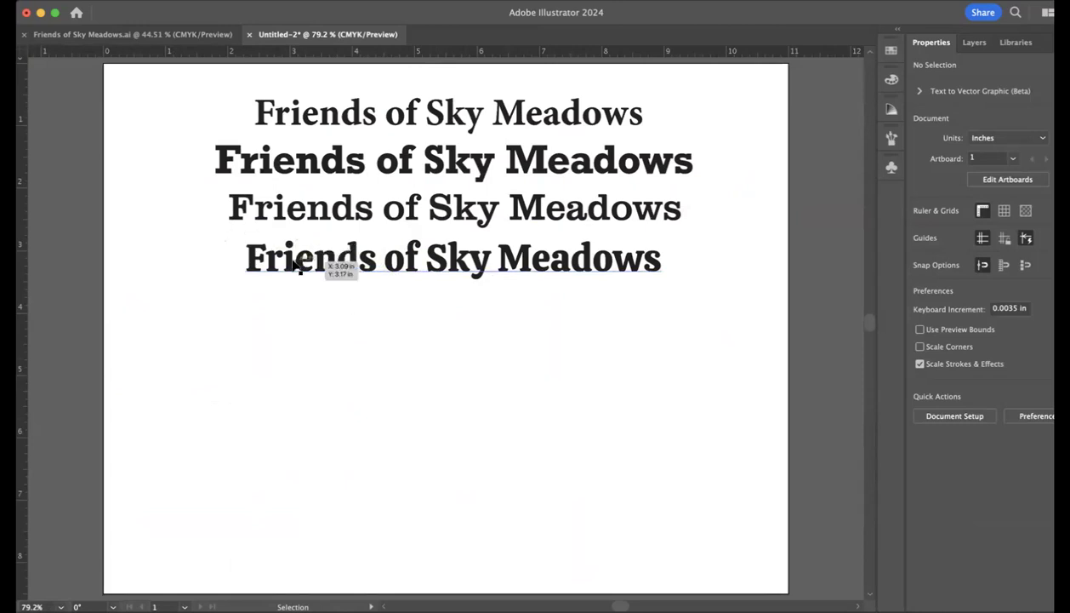
Examine the lettering of the bottom type sample up close from Friends through Meadows, against the line above it
key(z)
drag(265, 236, 611, 408)
key(v)
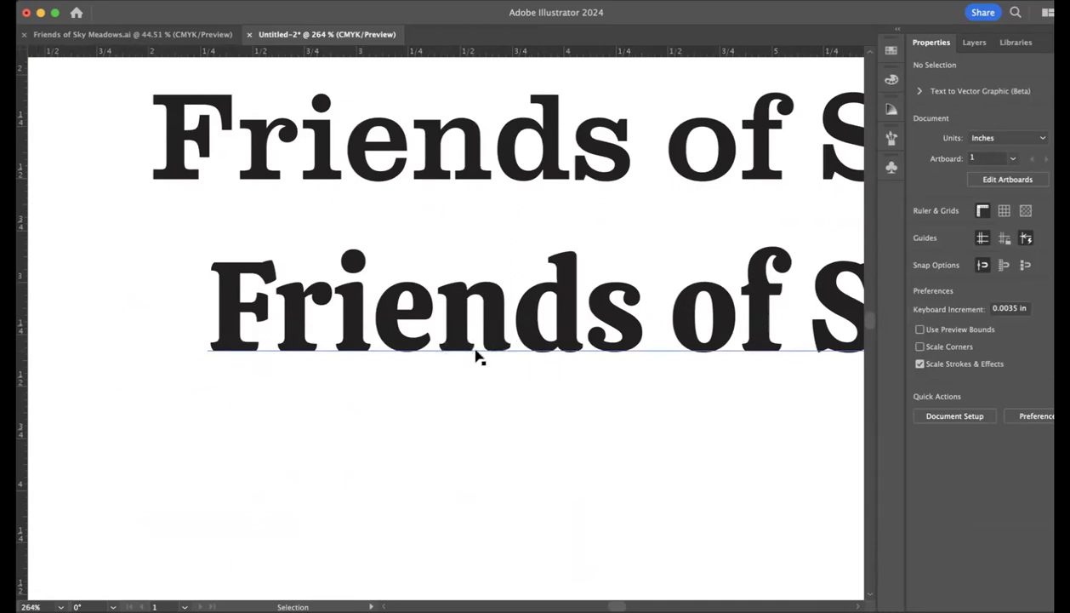
scroll(584, 461, right, 3)
scroll(584, 461, down, 1)
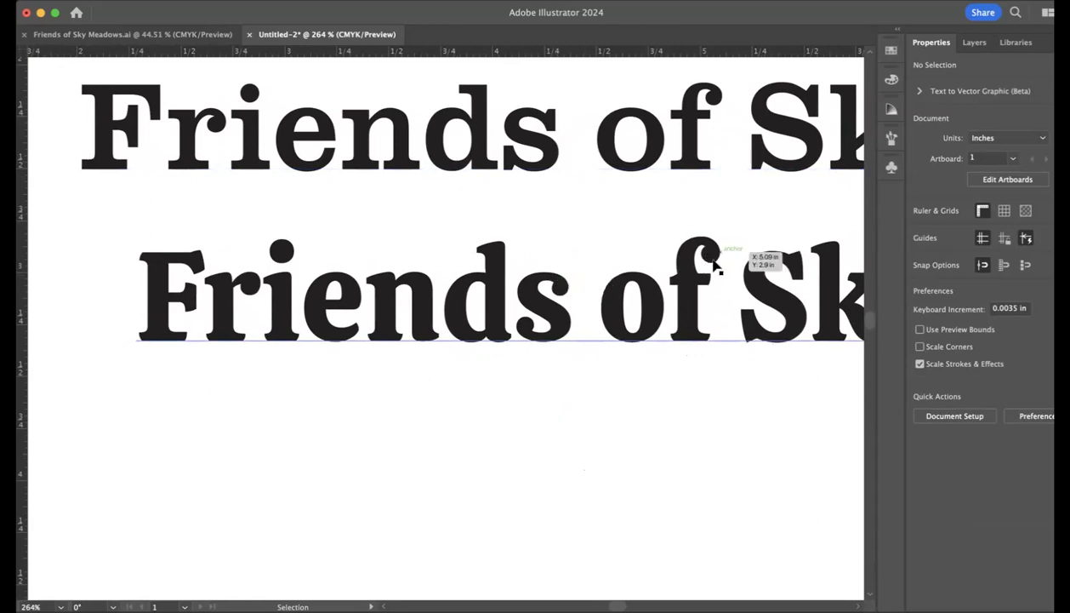
scroll(306, 269, right, 3)
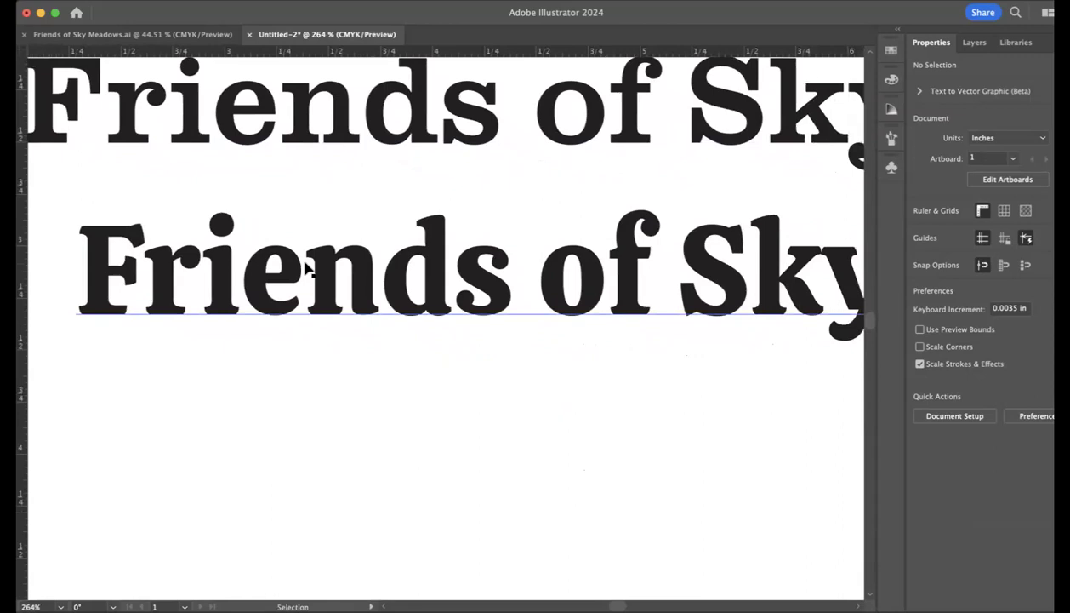
scroll(306, 269, right, 6)
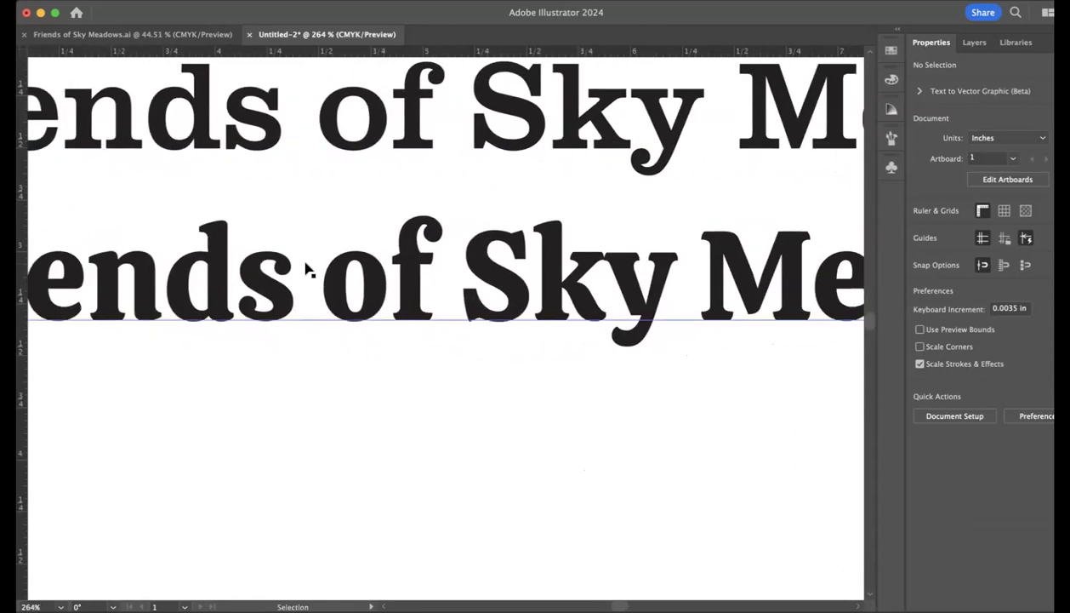
scroll(306, 269, right, 6)
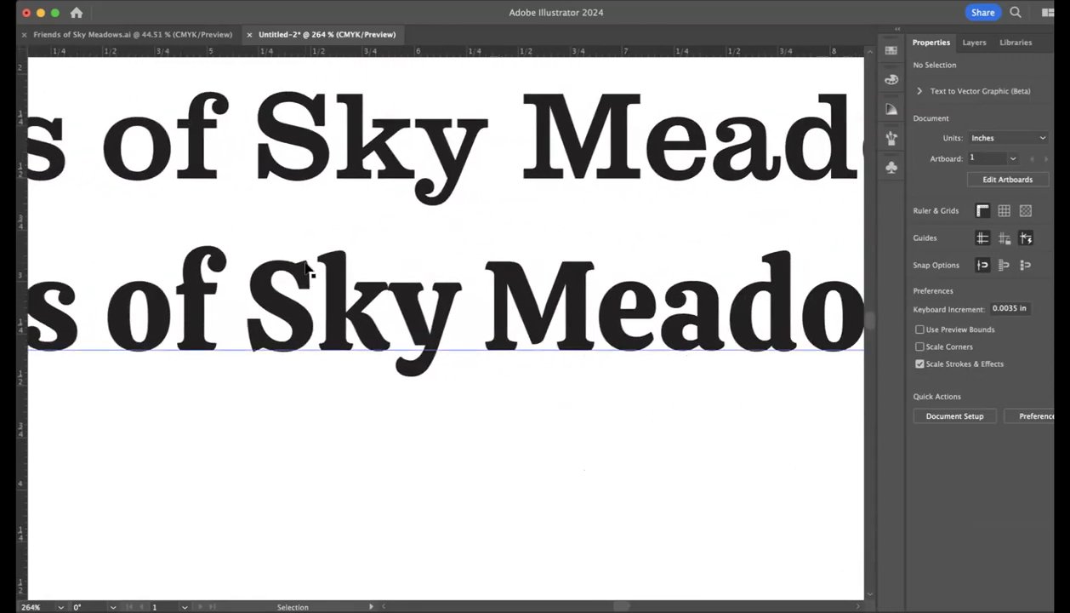
scroll(306, 269, right, 2)
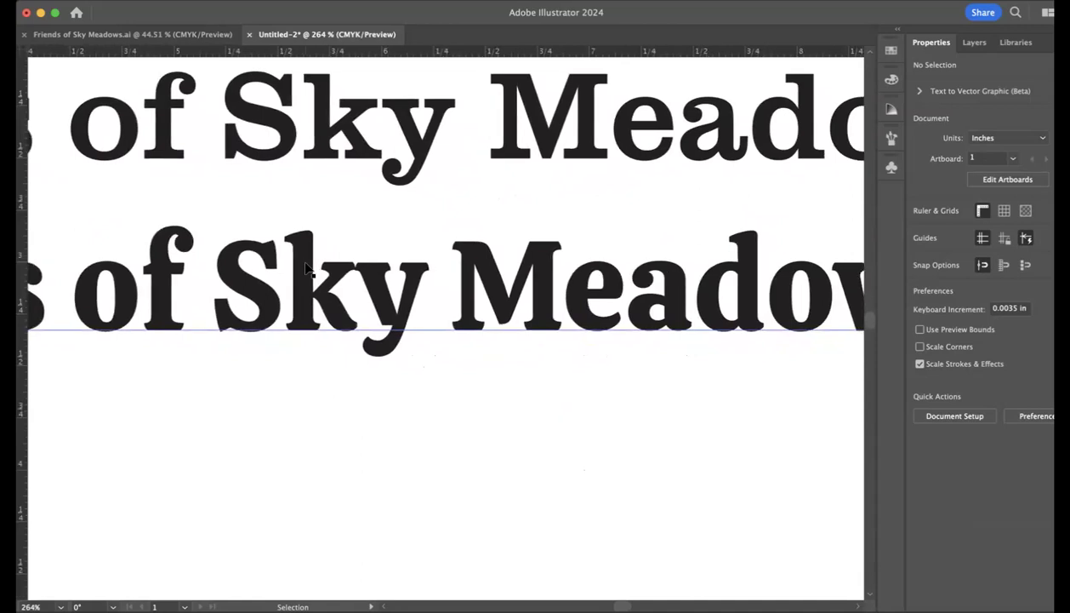
key(a)
key(super+0)
key(v)
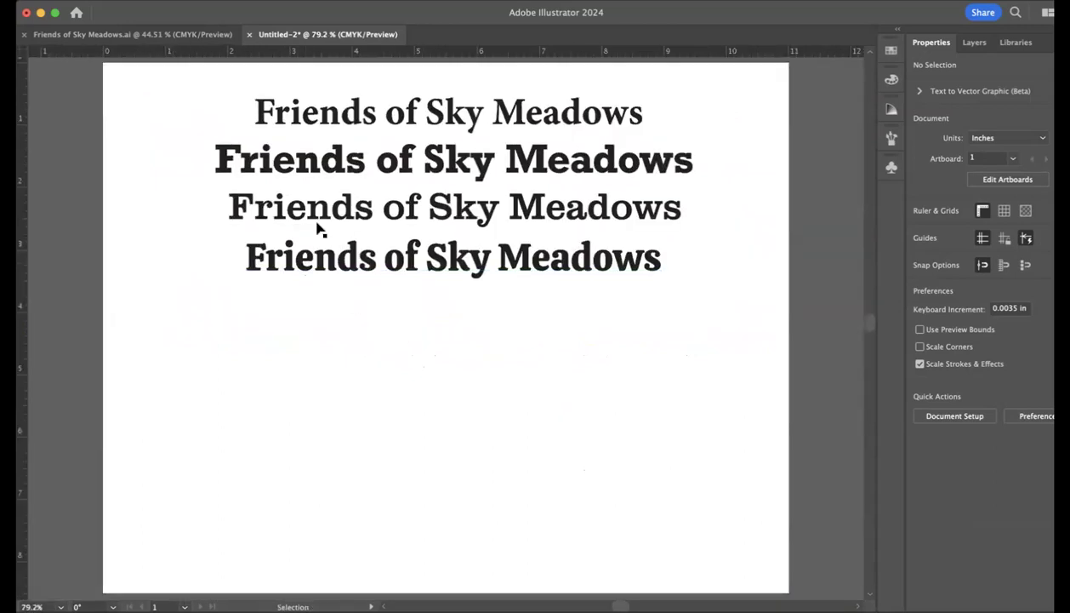
Set the kerning of all four text lines to Optical
drag(166, 83, 732, 310)
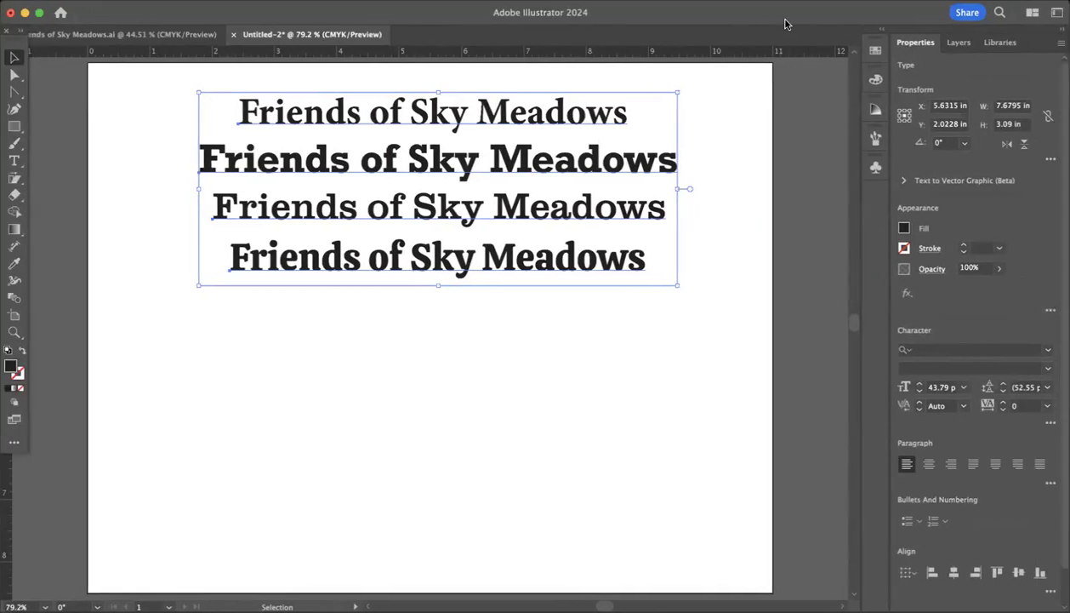
drag(11, 46, 30, 80)
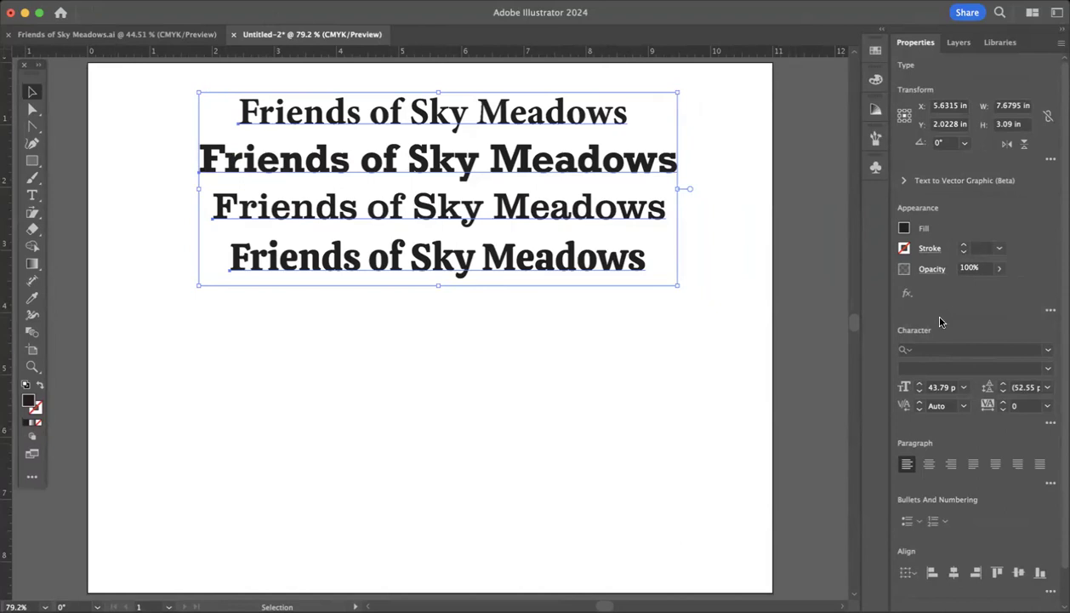
click(964, 408)
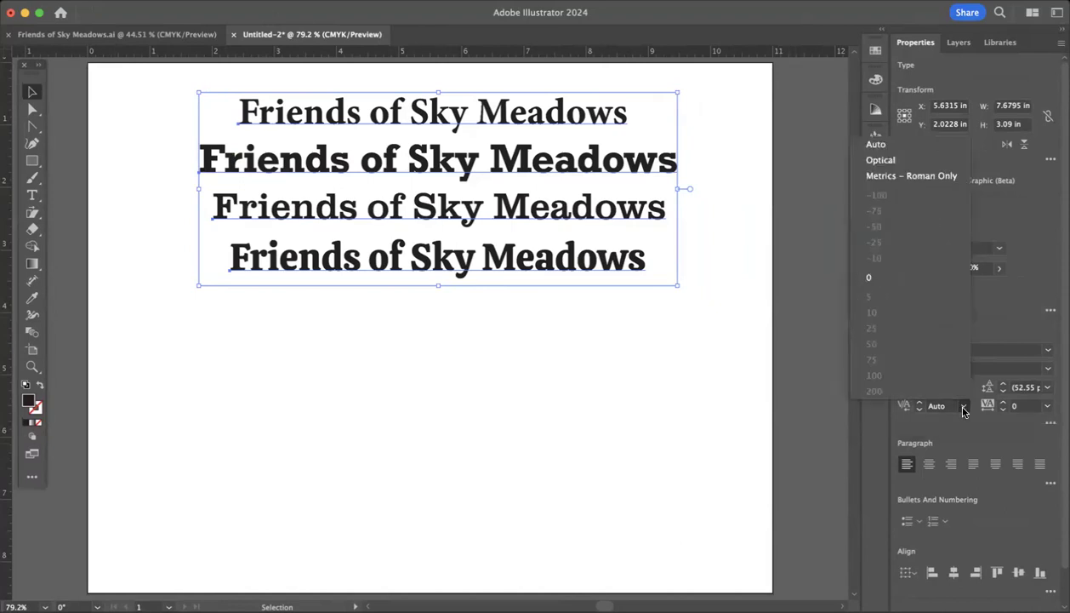
click(881, 161)
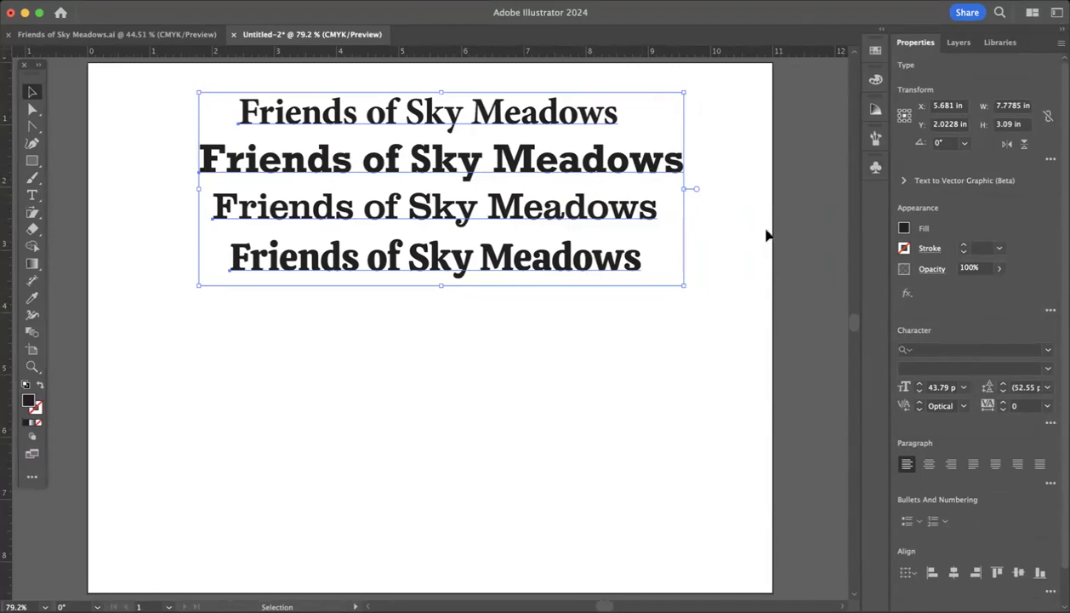
click(711, 171)
Tighten the tracking of the Rockwell Bold line to -15
click(638, 166)
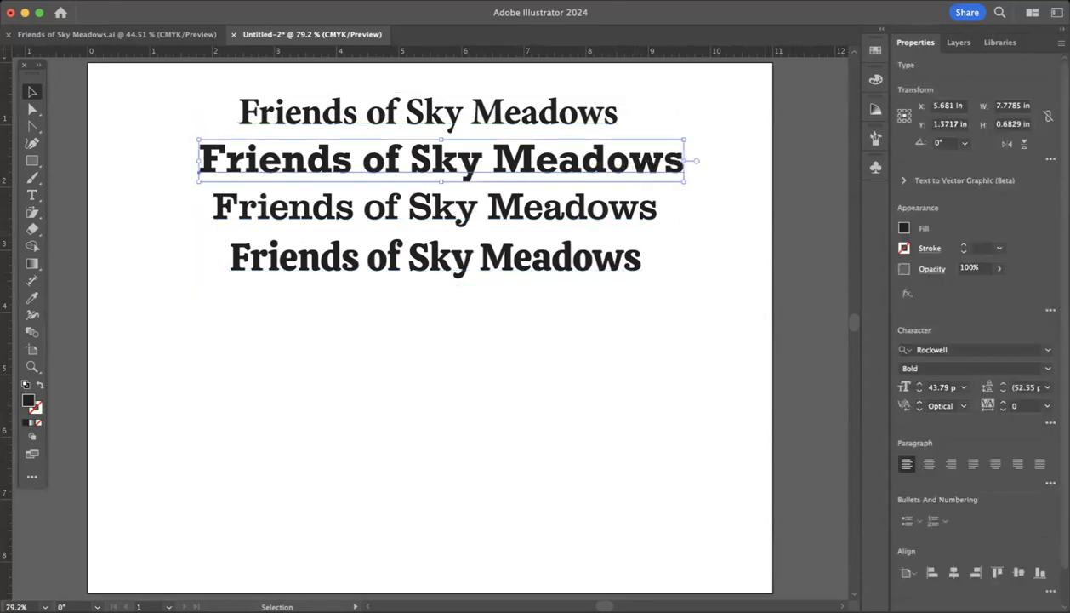
click(1002, 408)
click(1002, 409)
click(1002, 409)
click(1002, 408)
click(1002, 408)
click(1002, 408)
click(1002, 408)
click(1002, 408)
click(1002, 408)
click(1002, 409)
click(1002, 408)
click(1003, 409)
click(1003, 409)
click(1002, 408)
click(1002, 409)
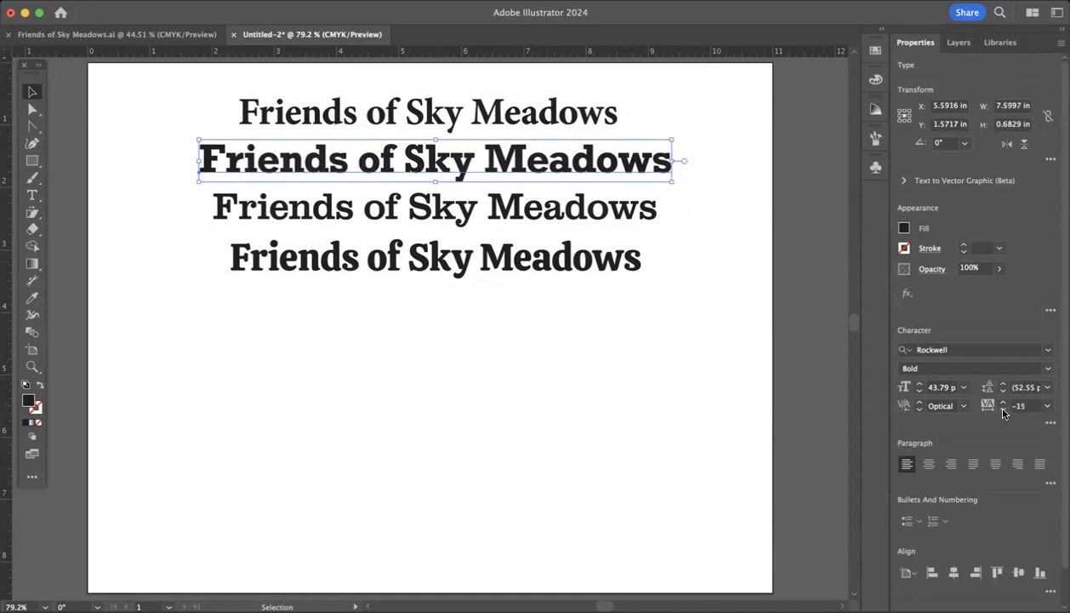
Set the kerning between the F and r of Friends in the Rockwell line to -91
double_click(228, 170)
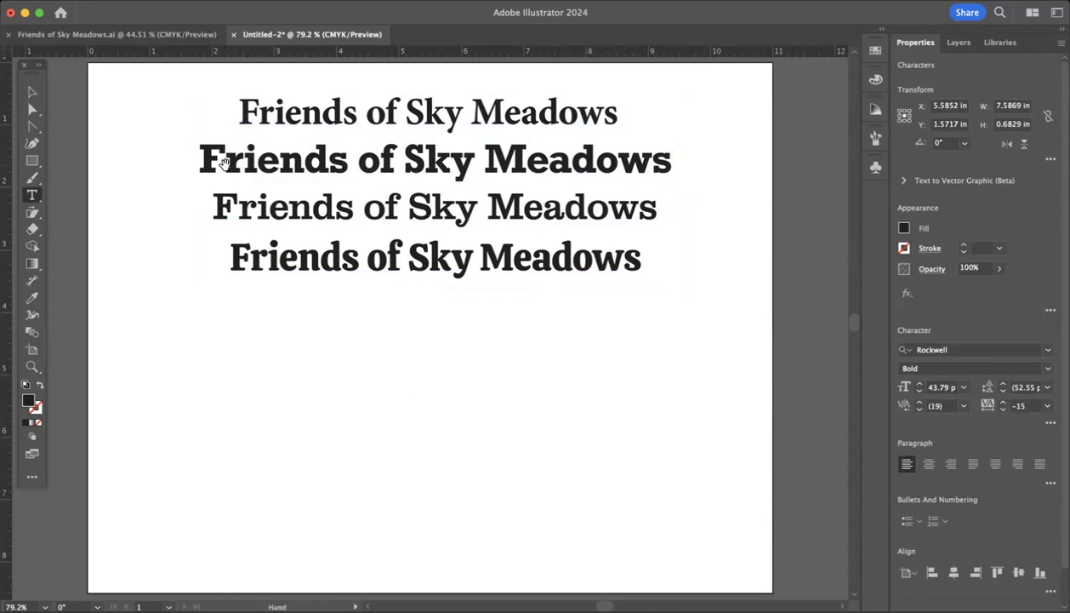
key(alt+Left)
key(alt+Left)
key(alt+Left)
key(alt+Left)
key(alt+Left)
key(alt+Left)
key(alt+Left)
key(alt+Left)
key(alt+Left)
key(alt+Left)
key(alt+Left)
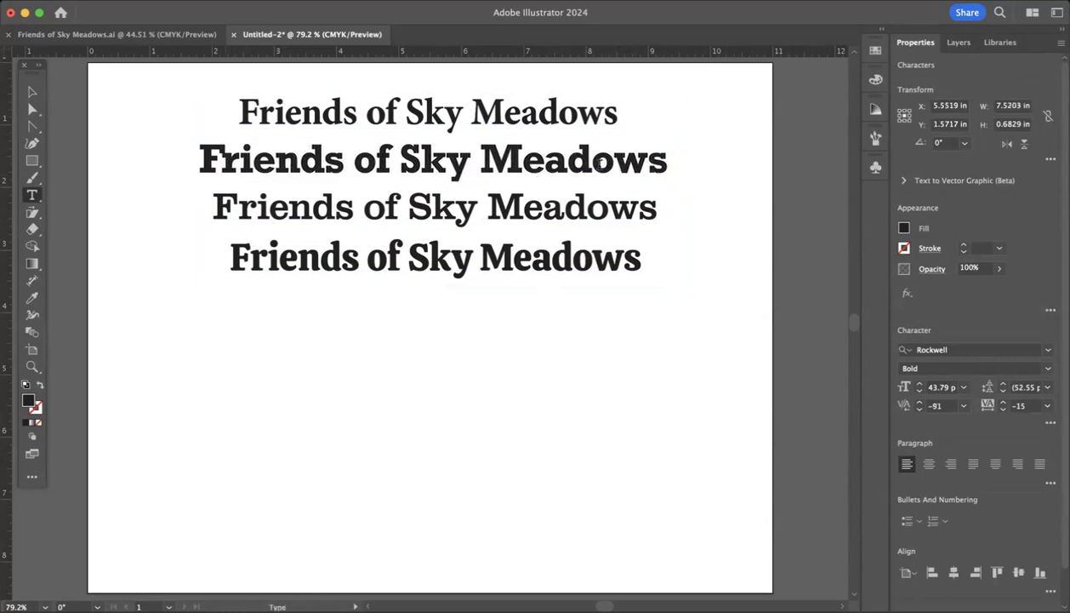
In the Rockwell line's word Meadows, set the kerning between d and o to -33 and between o and w to -53
click(591, 162)
key(alt+Left)
key(alt+Left)
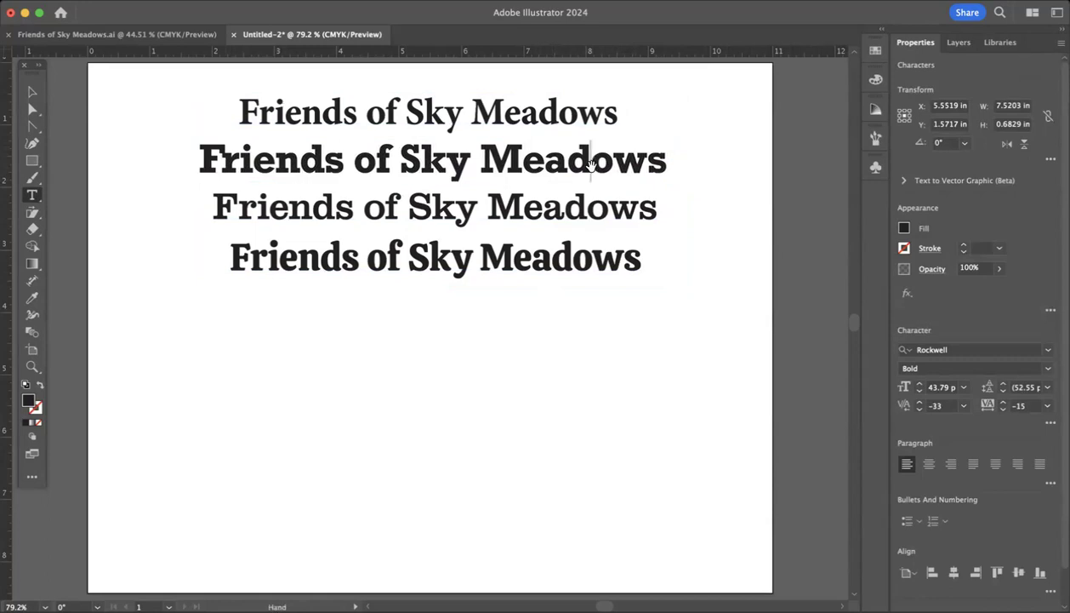
key(Right)
key(alt+Left)
key(alt+Left)
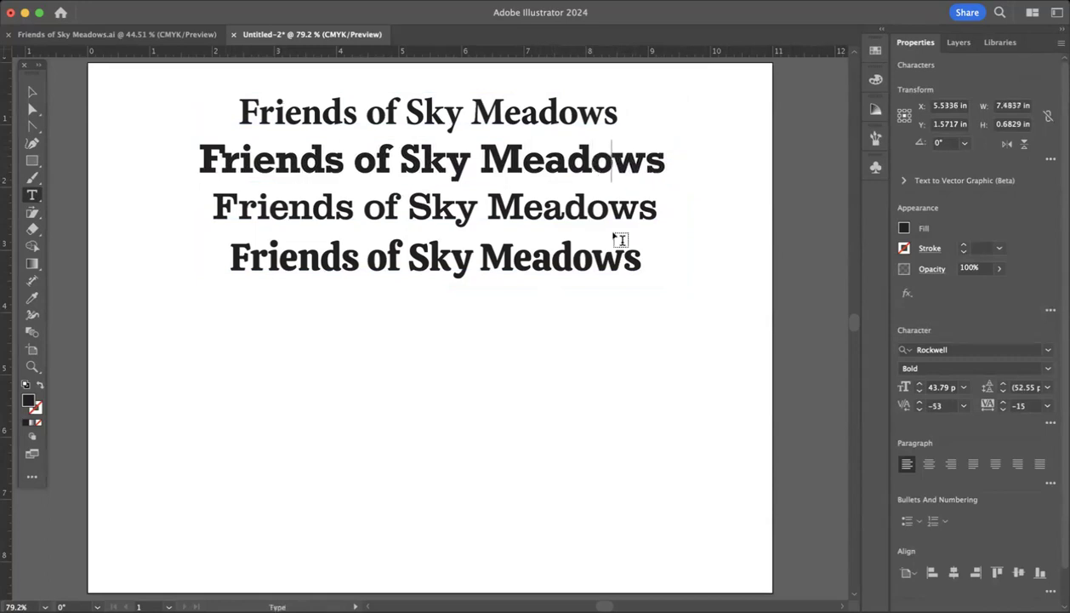
Set the kerning between a and d in the Rockwell line's Meadows to -34 and tighten the k and y of Sky
click(567, 161)
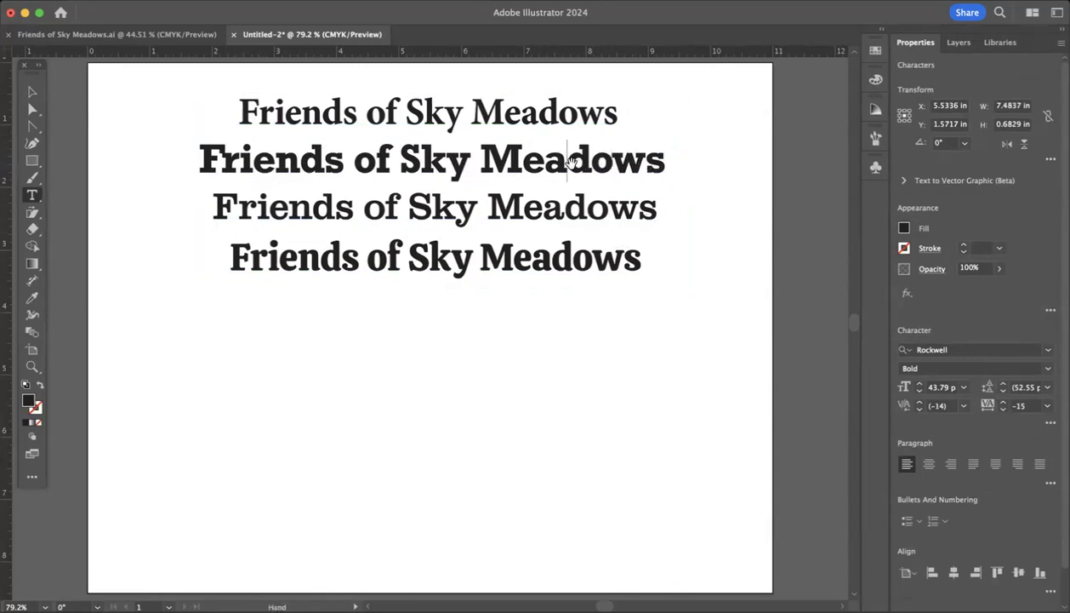
key(alt+Left)
key(alt+Left)
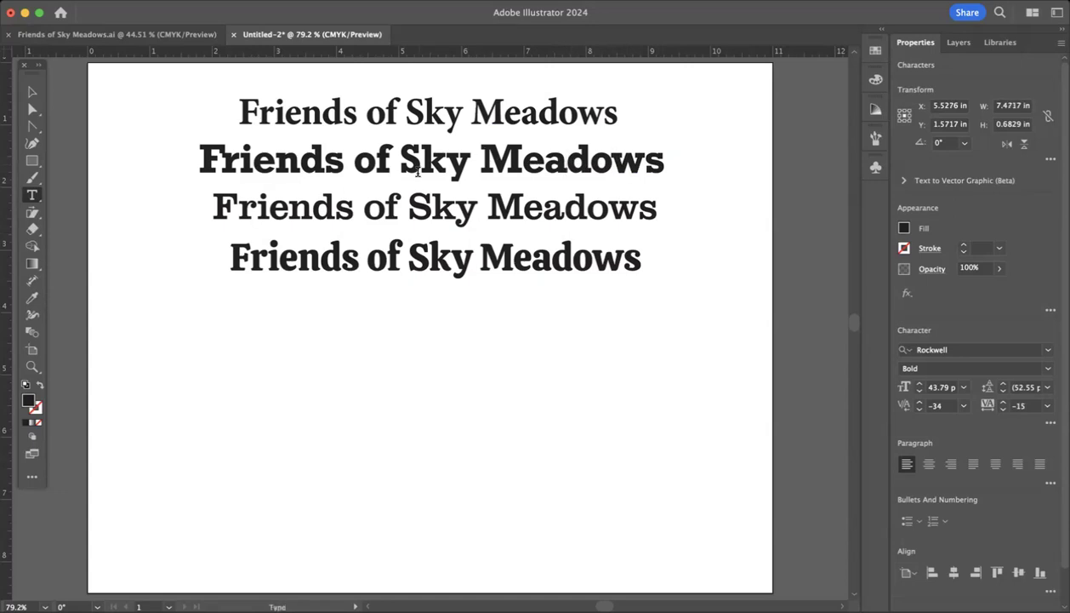
click(444, 161)
key(alt+Left)
key(alt+Left)
key(alt+Left)
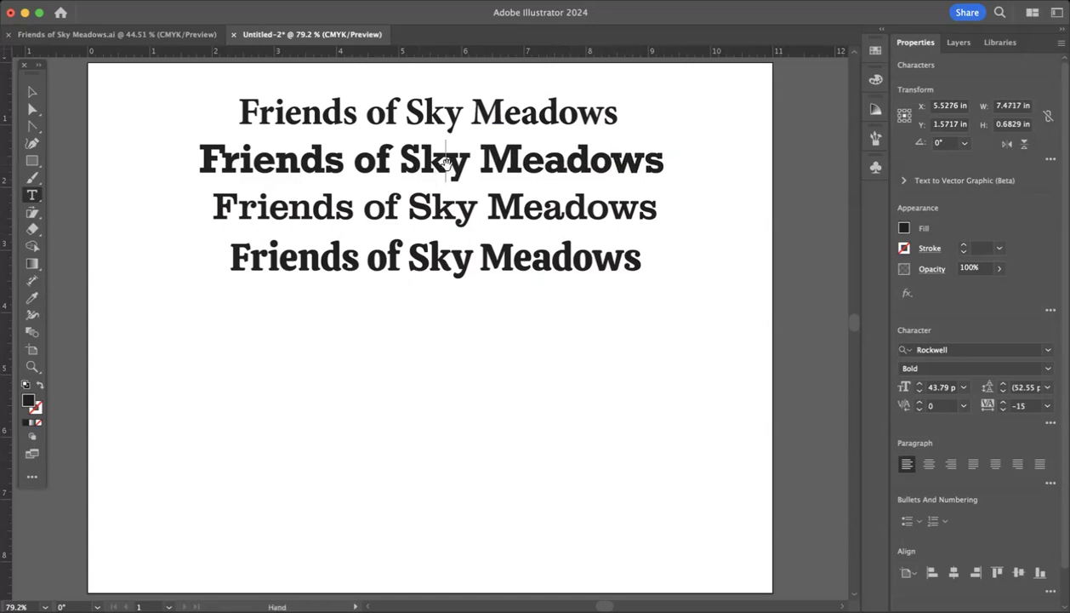
Set the kerning between the space after Friends and the o of the Rockwell line to -50, and deselect the text
click(352, 162)
key(alt+Left)
key(alt+Left)
key(alt+Left)
key(alt+Left)
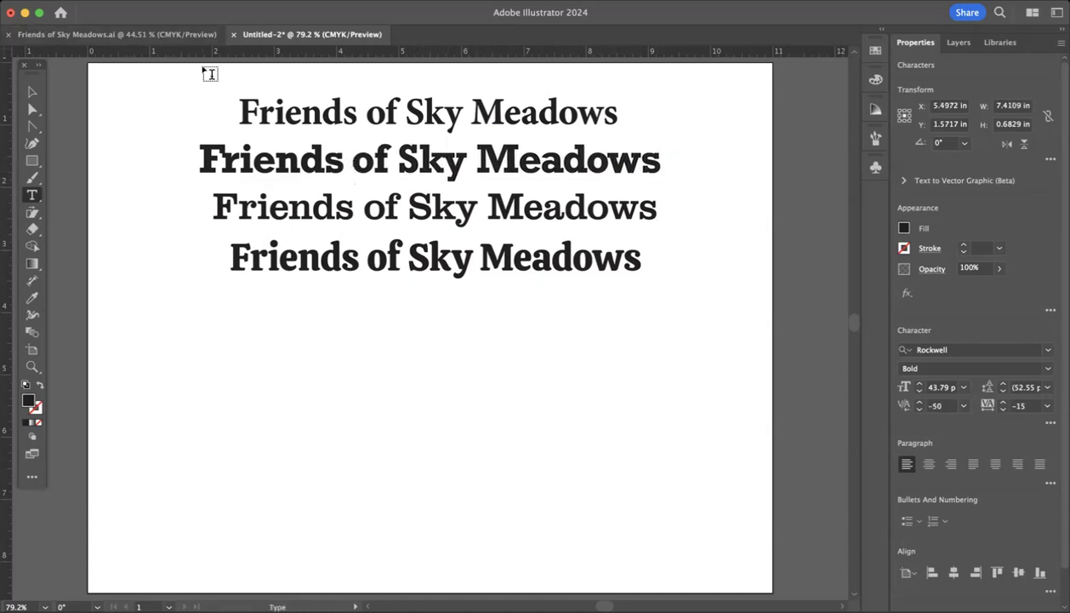
click(30, 90)
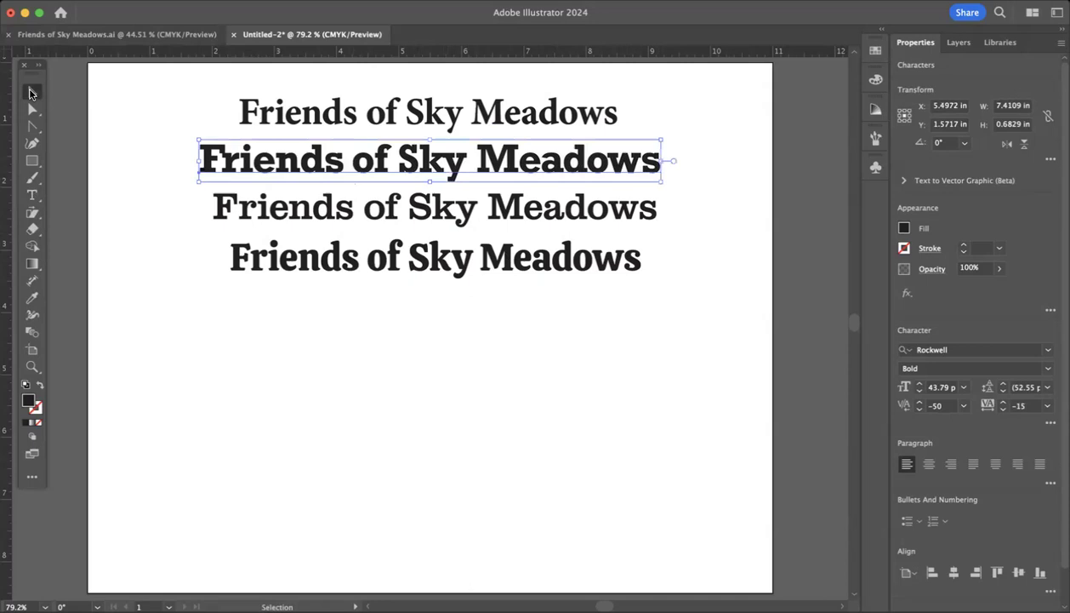
click(119, 131)
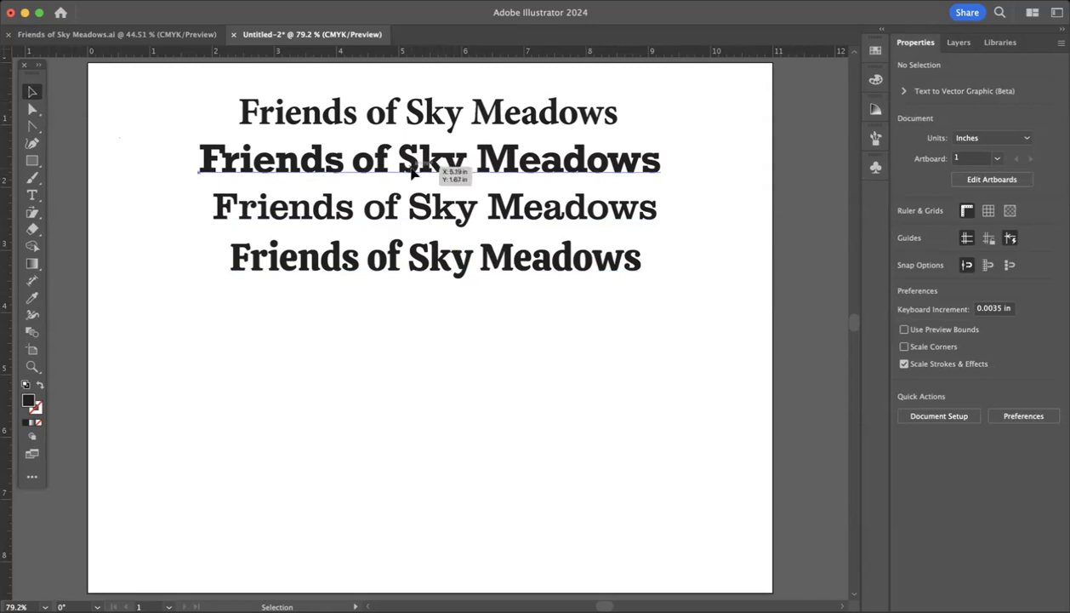
Duplicate the Rockwell line into the empty area below the samples and break the copy into two lines before Sky
drag(411, 171, 371, 393)
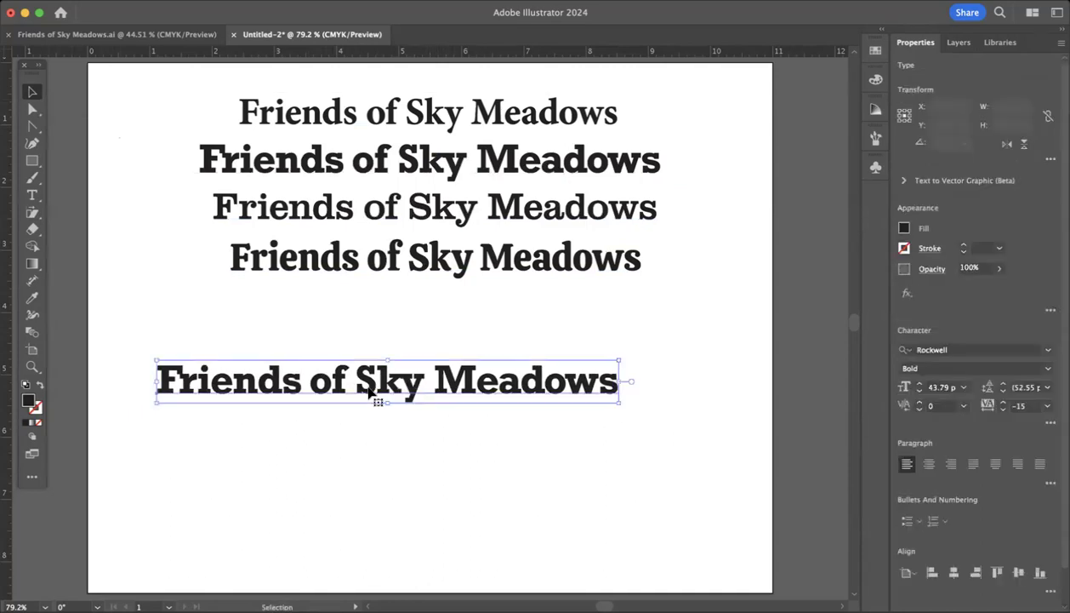
key(t)
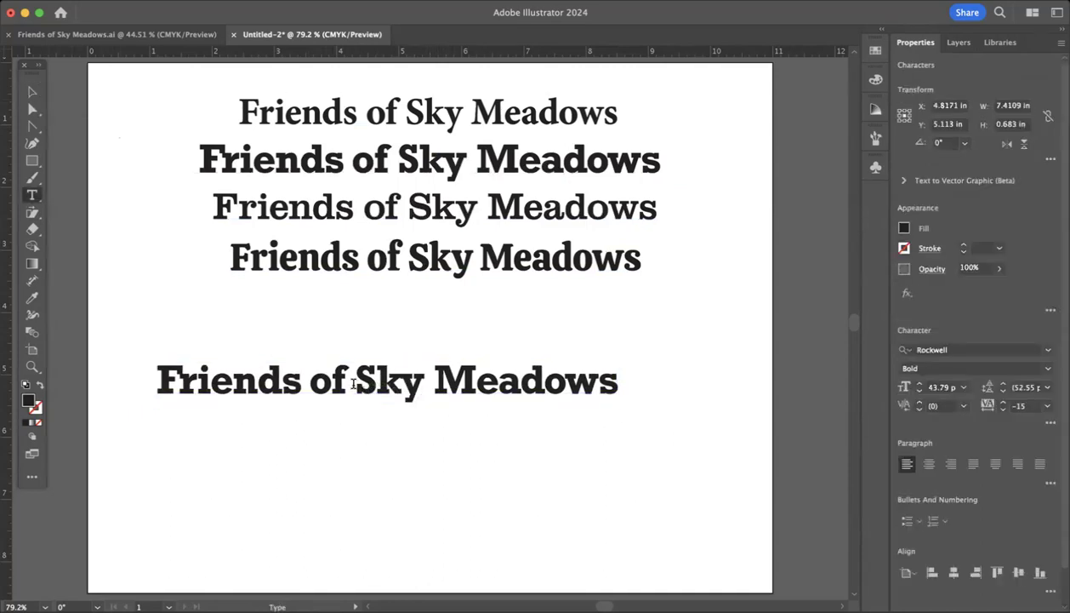
click(357, 386)
key(Return)
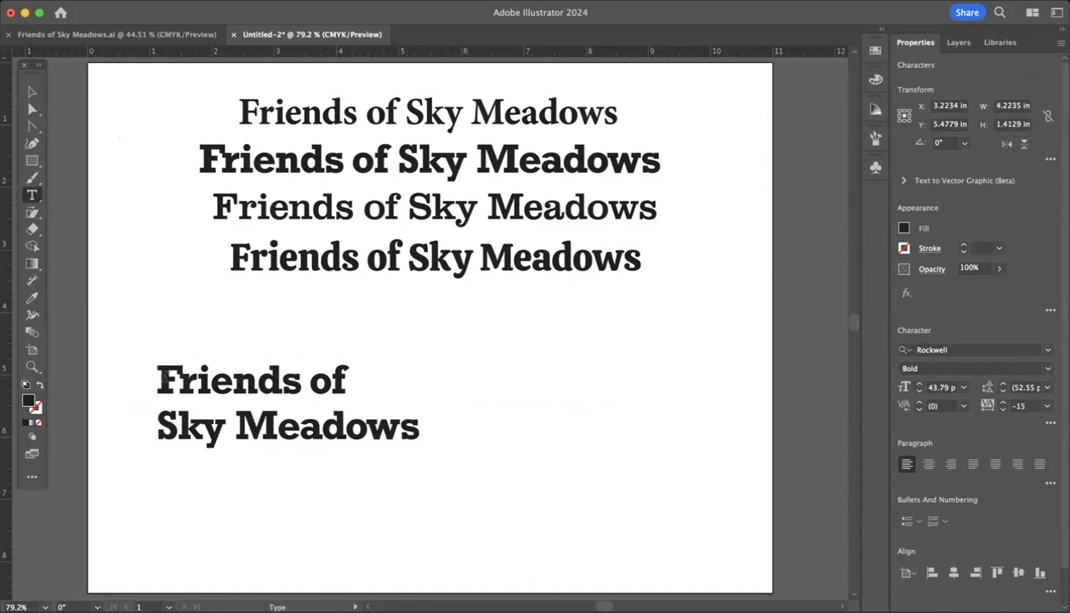
Tighten the leading of the two-line Rockwell copy to 42.55 pt
drag(161, 377, 411, 429)
key(alt+Up)
key(alt+Up)
key(alt+Up)
key(alt+Up)
key(alt+Up)
key(alt+Up)
key(alt+Up)
key(alt+Up)
key(alt+Up)
key(alt+Up)
key(alt+Up)
key(alt+Up)
key(alt+Up)
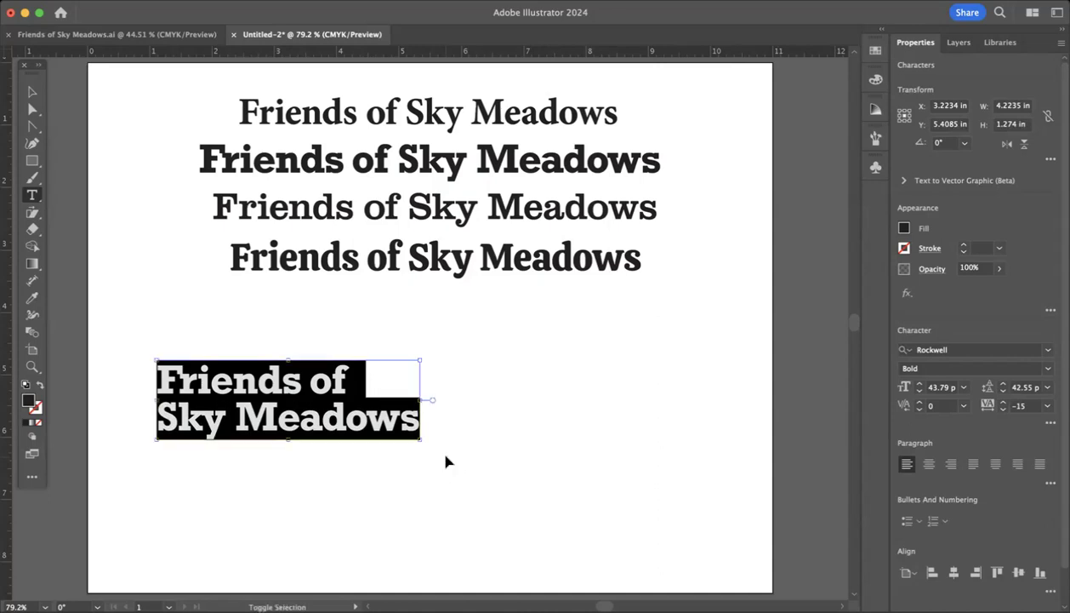
Center-align the two-line Rockwell copy, move it fully back onto the artboard and deselect it
key(super+shift+c)
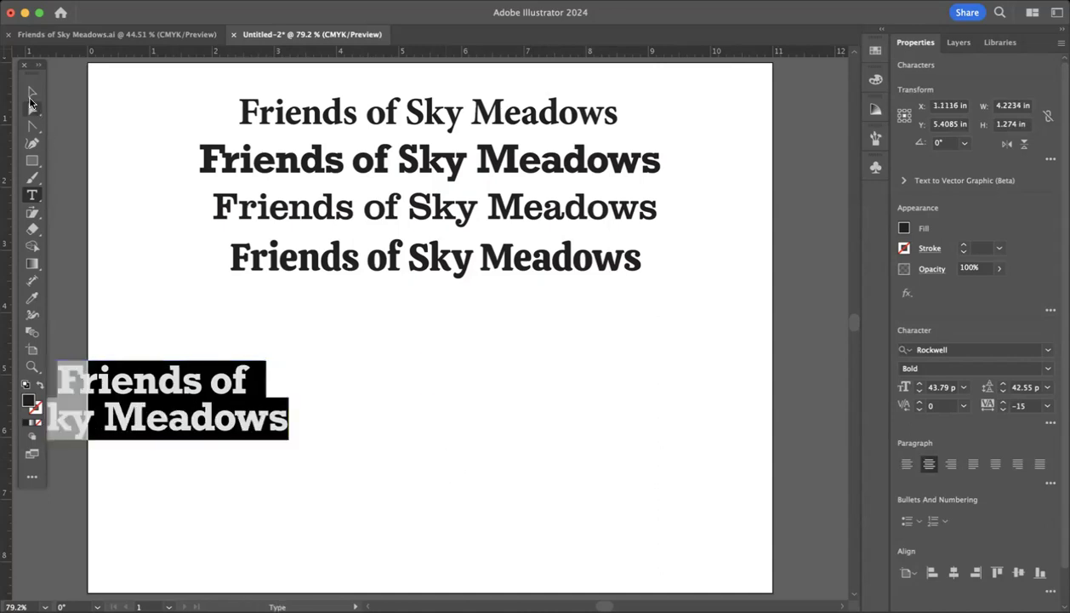
click(32, 91)
drag(205, 394, 317, 404)
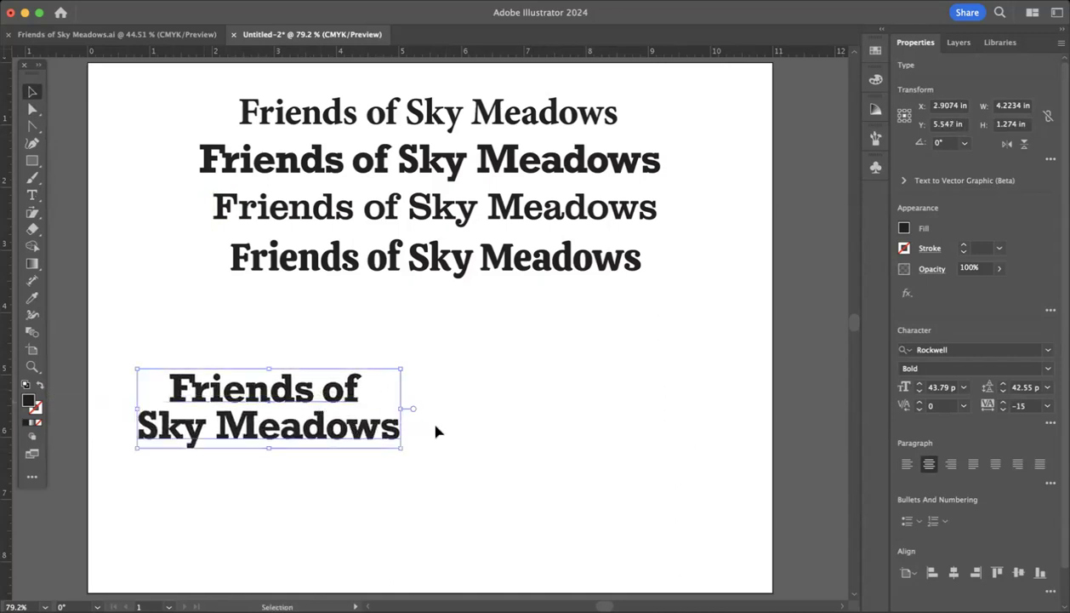
click(425, 414)
Retype the second line of the Rockwell copy in capitals as SKY MEADOWS
double_click(297, 400)
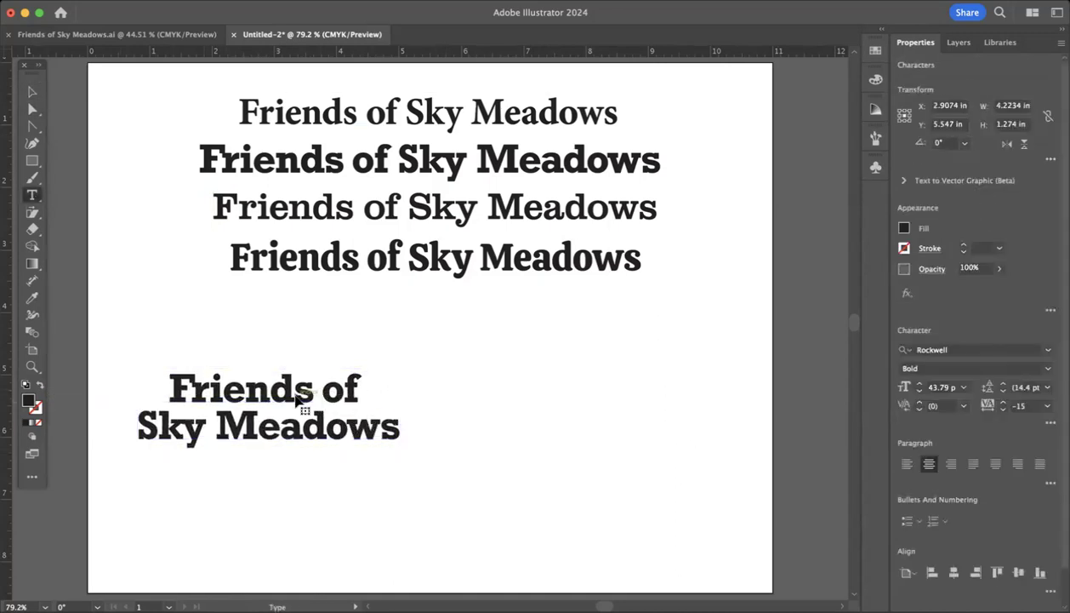
triple_click(297, 399)
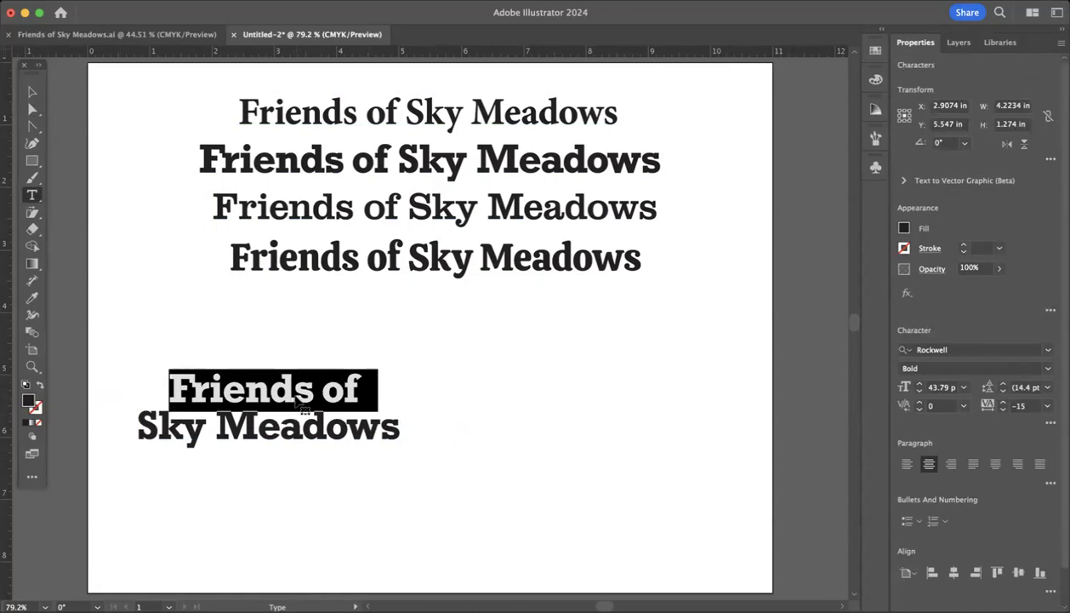
click(258, 423)
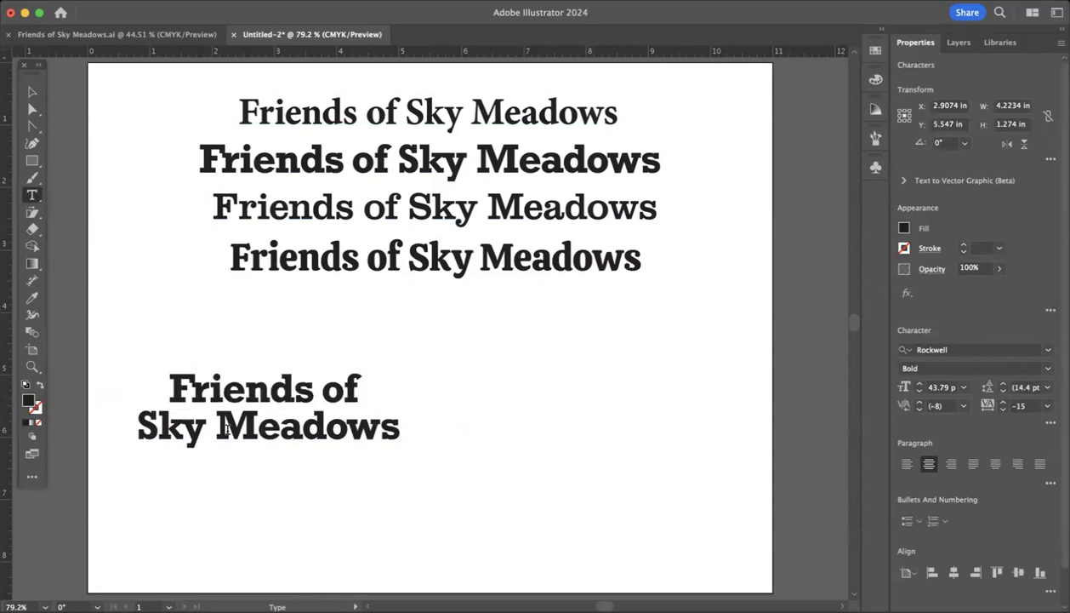
drag(158, 417, 201, 421)
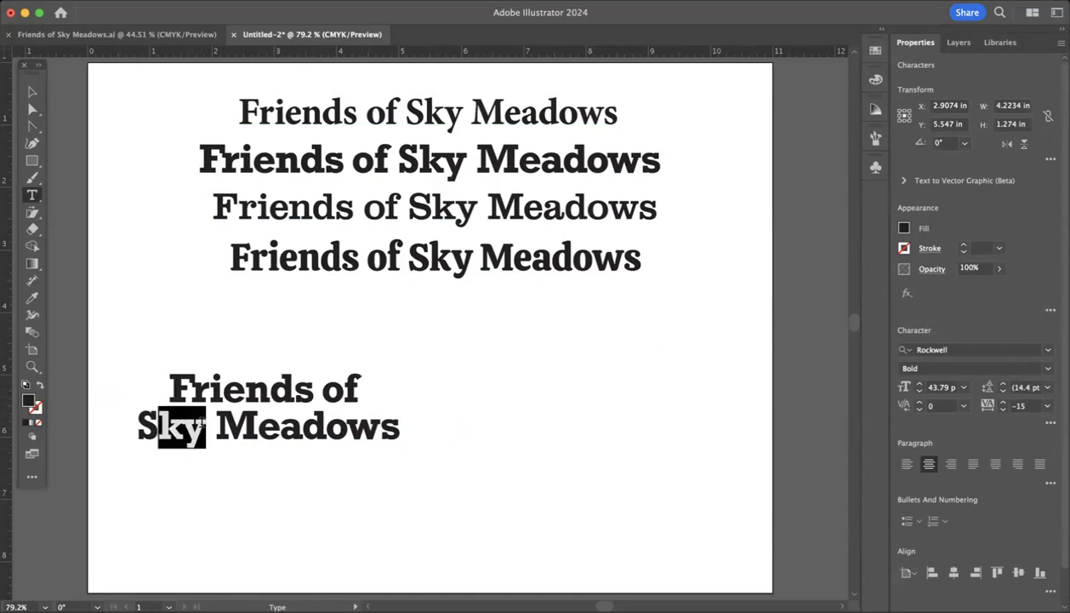
text(KY)
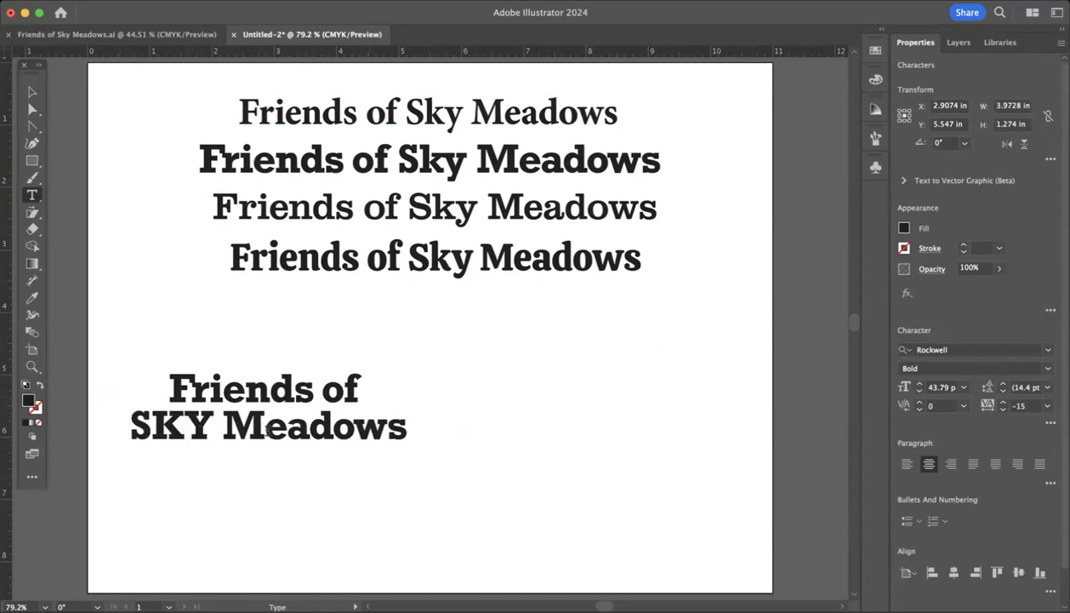
drag(264, 426, 405, 422)
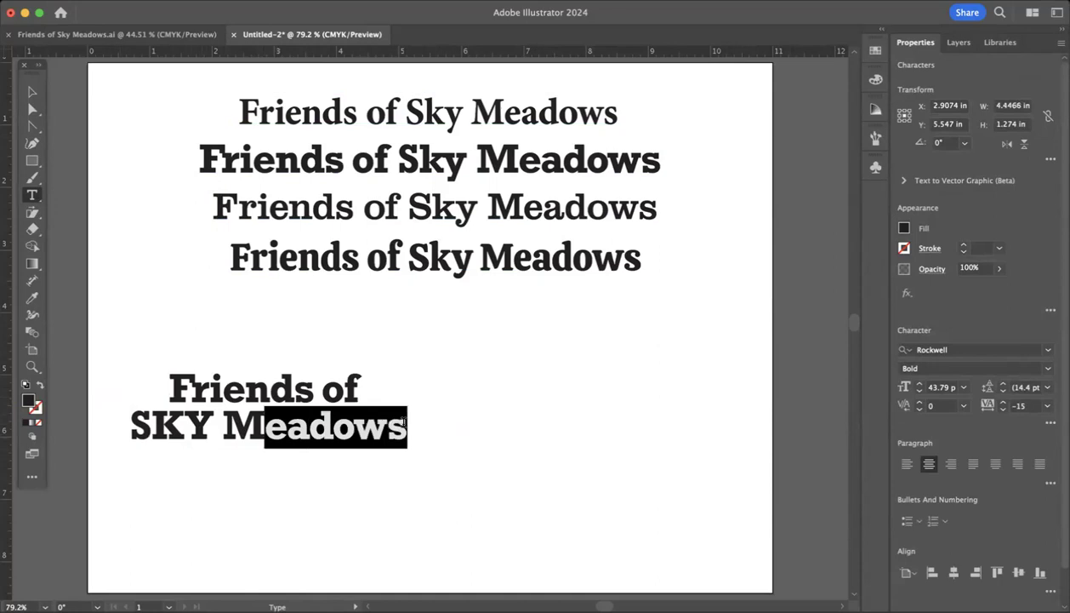
text(EADO)
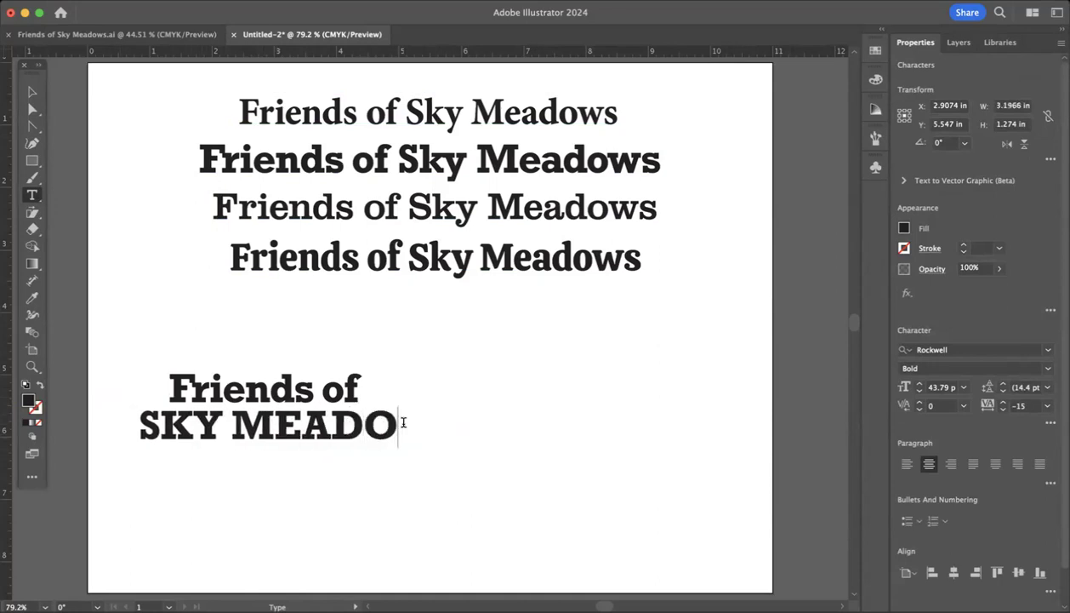
text(WS)
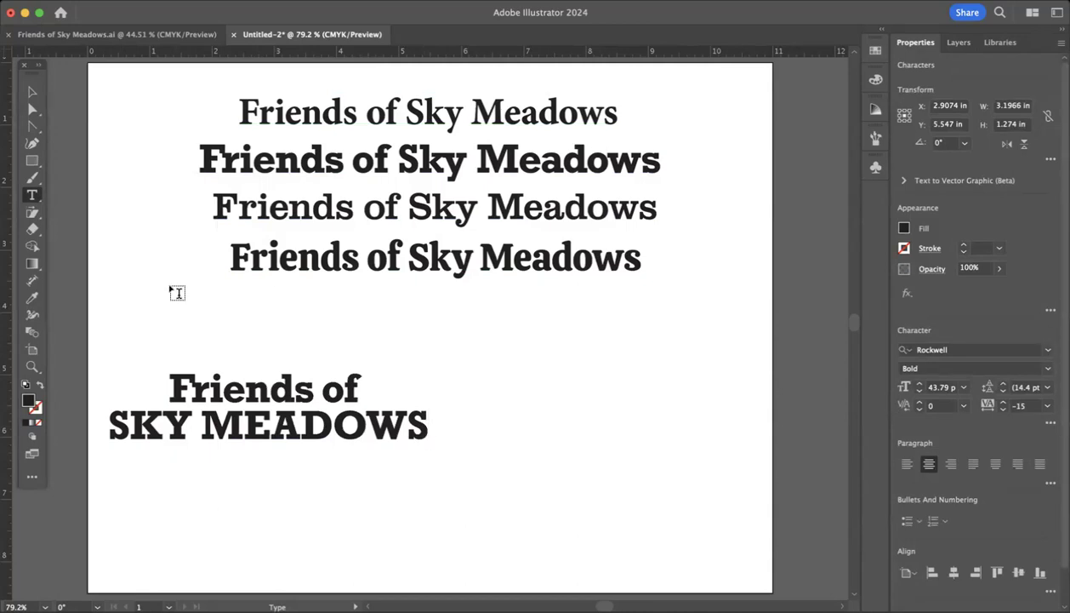
Change the font of the two-line copy to Giza OneOne
click(28, 91)
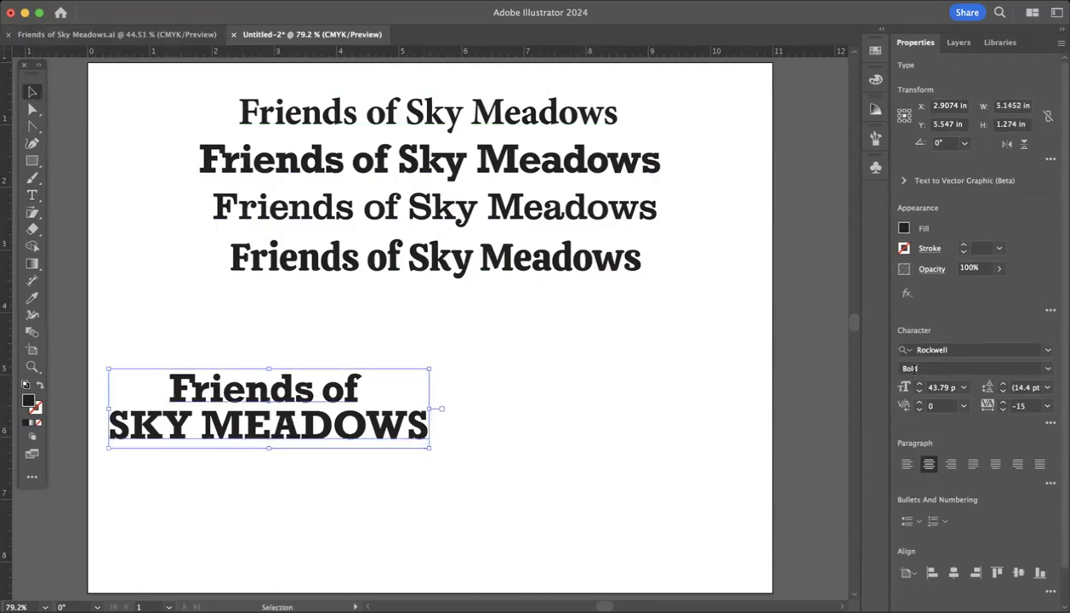
click(1048, 349)
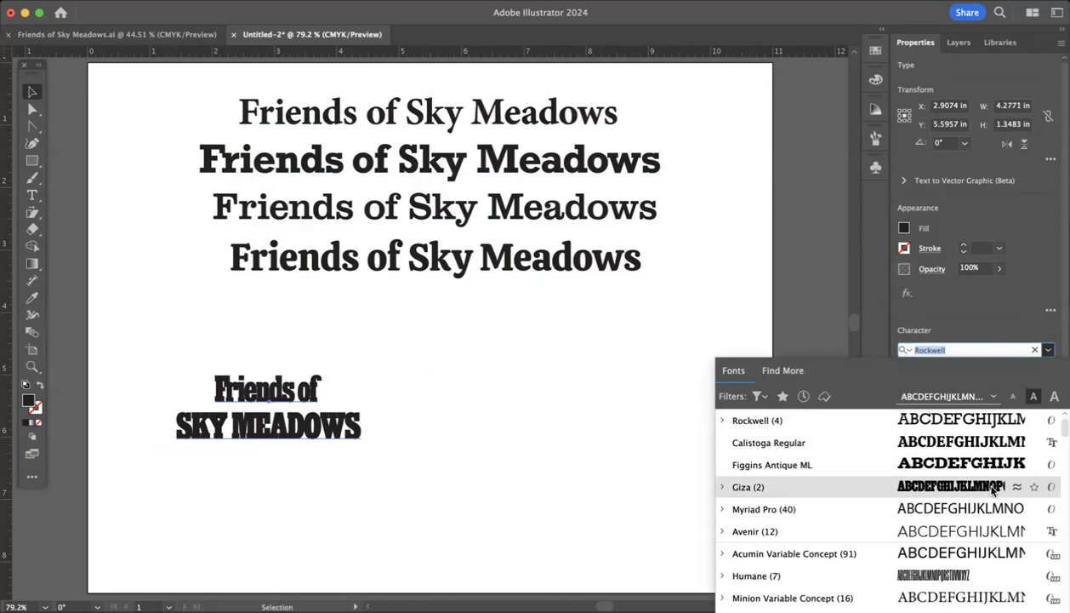
click(993, 490)
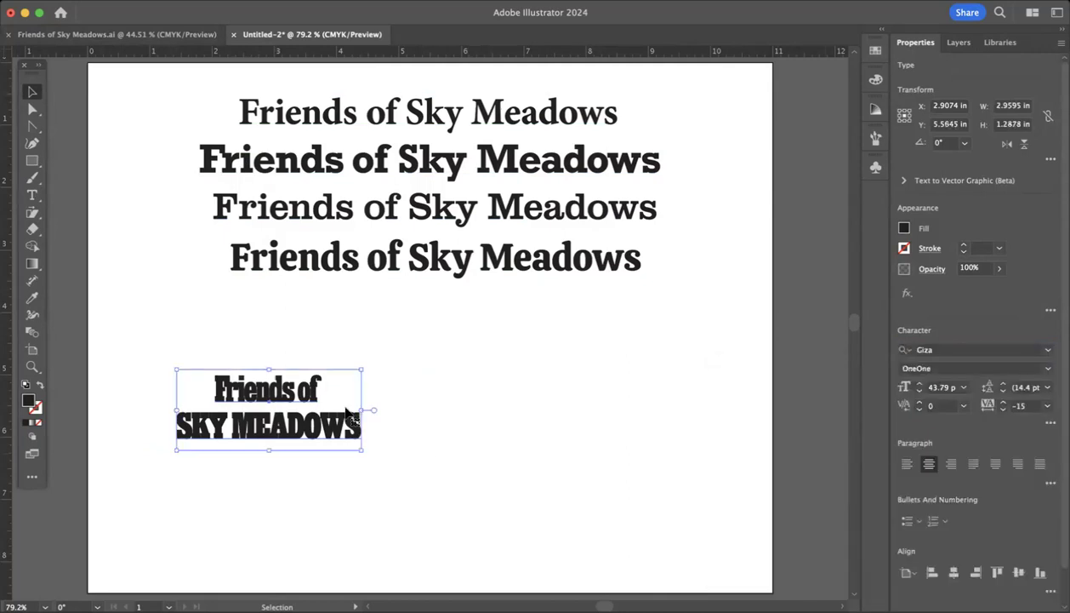
Try looser tracking on the Giza text and settle on a tracking value of 10
click(1046, 406)
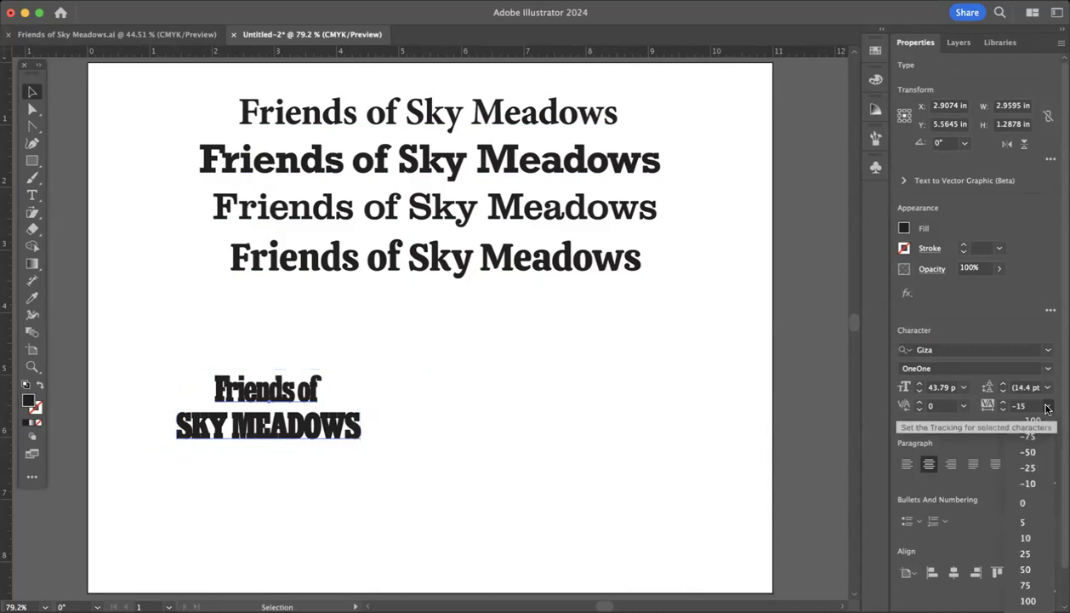
click(1023, 503)
key(alt+Right)
key(alt+Right)
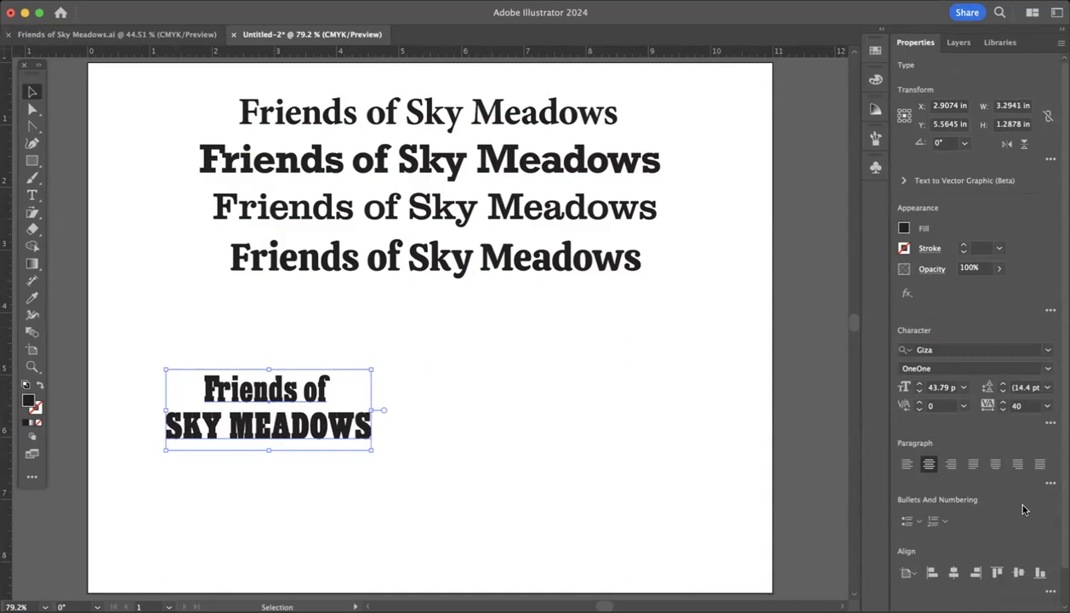
key(Down)
key(Down)
key(Down)
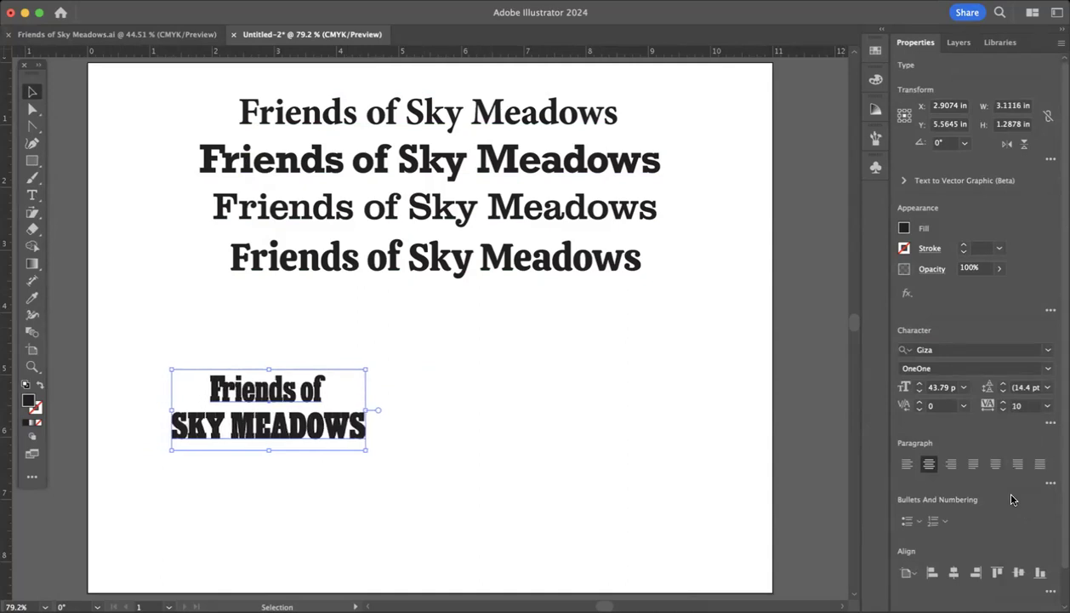
Scale the Giza text up to about 4.59 in wide and reposition it in the space below the samples
double_click(284, 394)
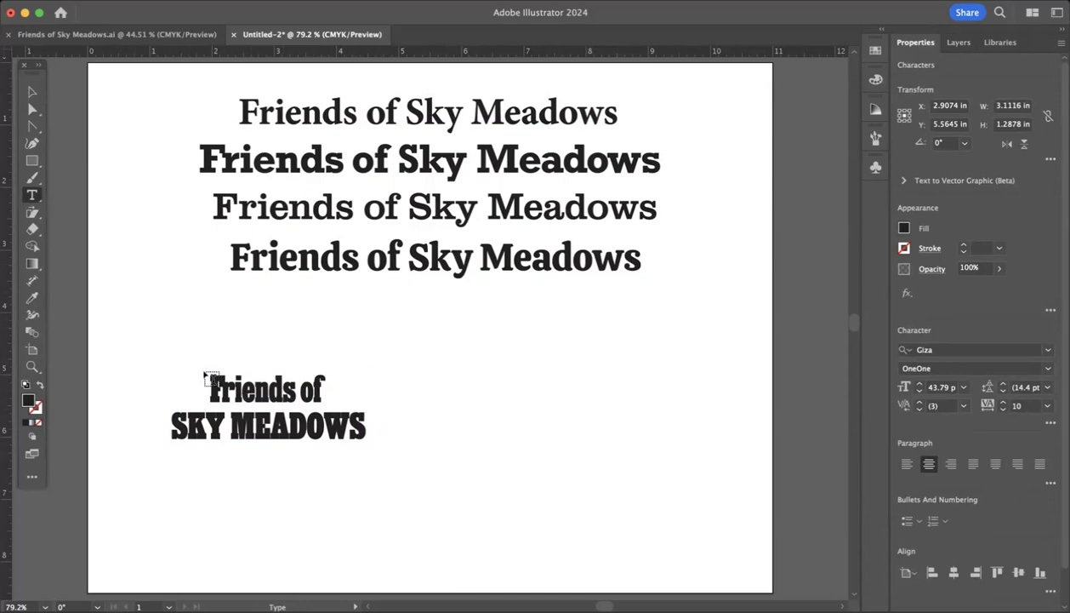
click(28, 92)
click(285, 387)
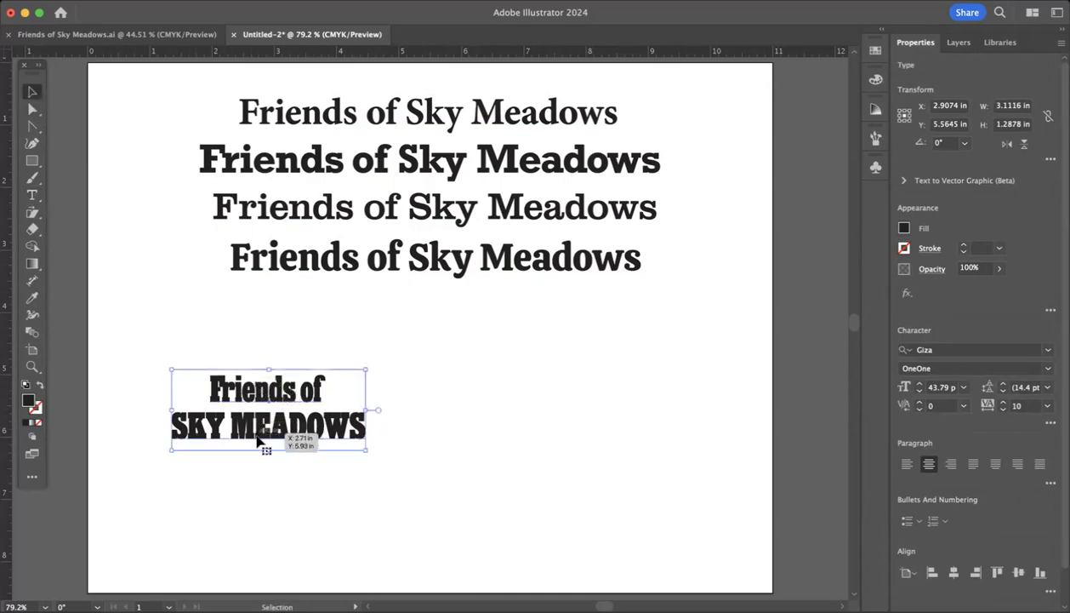
drag(269, 450, 274, 489)
drag(263, 412, 273, 375)
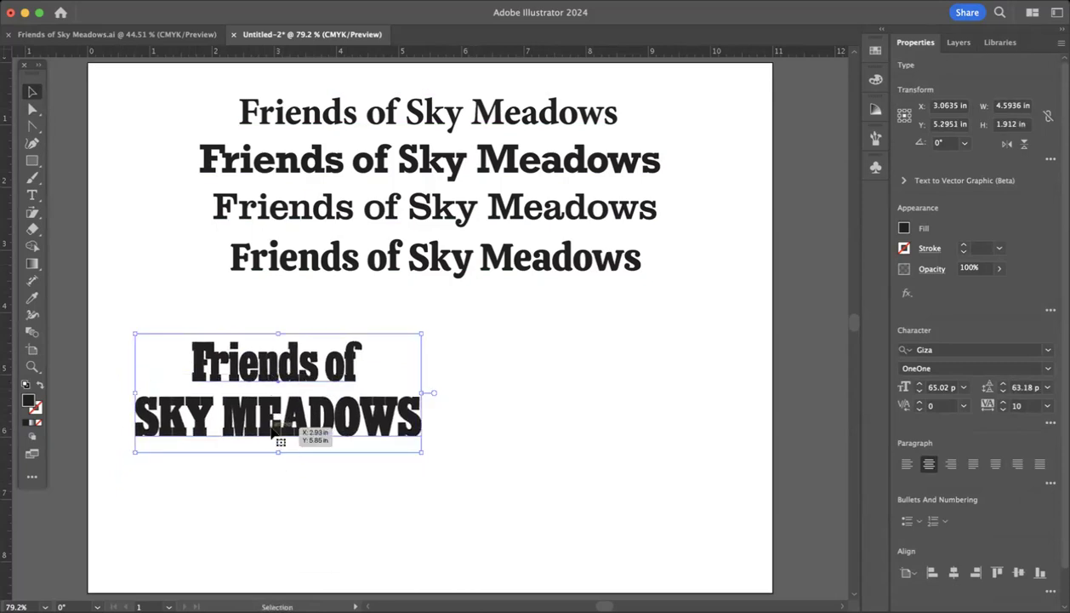
Examine the letter shapes and spacing of both lines of the Giza text up close
key(z)
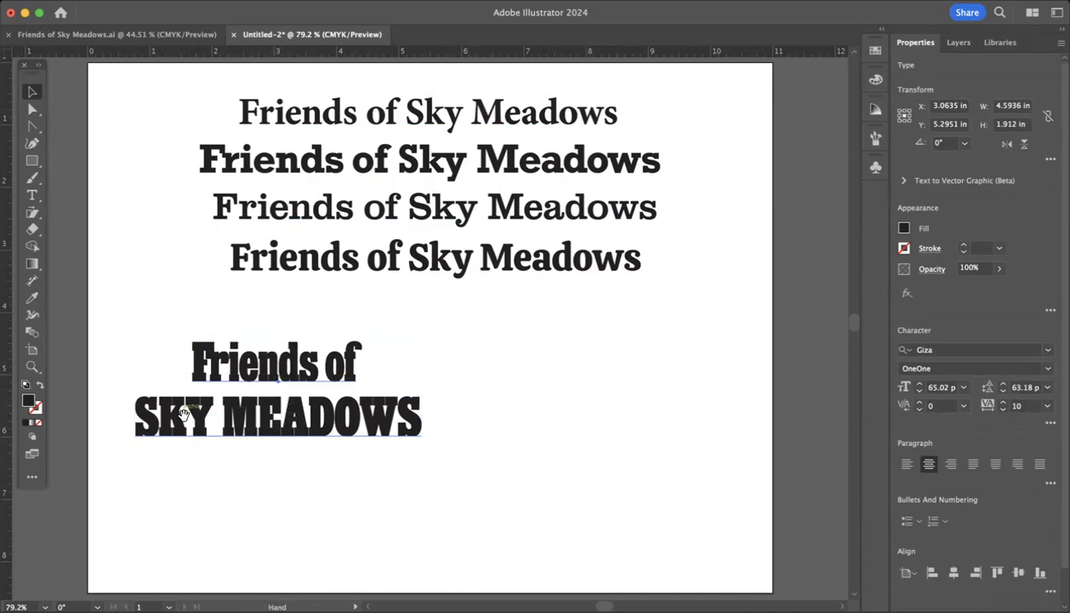
drag(161, 395, 429, 446)
key(v)
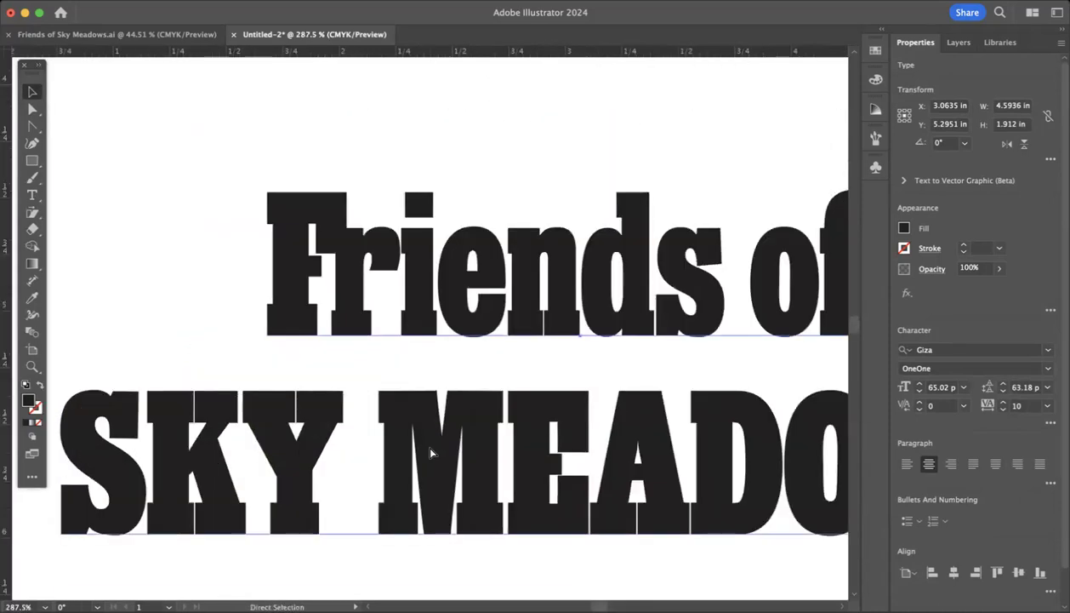
scroll(430, 449, down, 5)
scroll(430, 449, right, 5)
scroll(430, 456, right, 5)
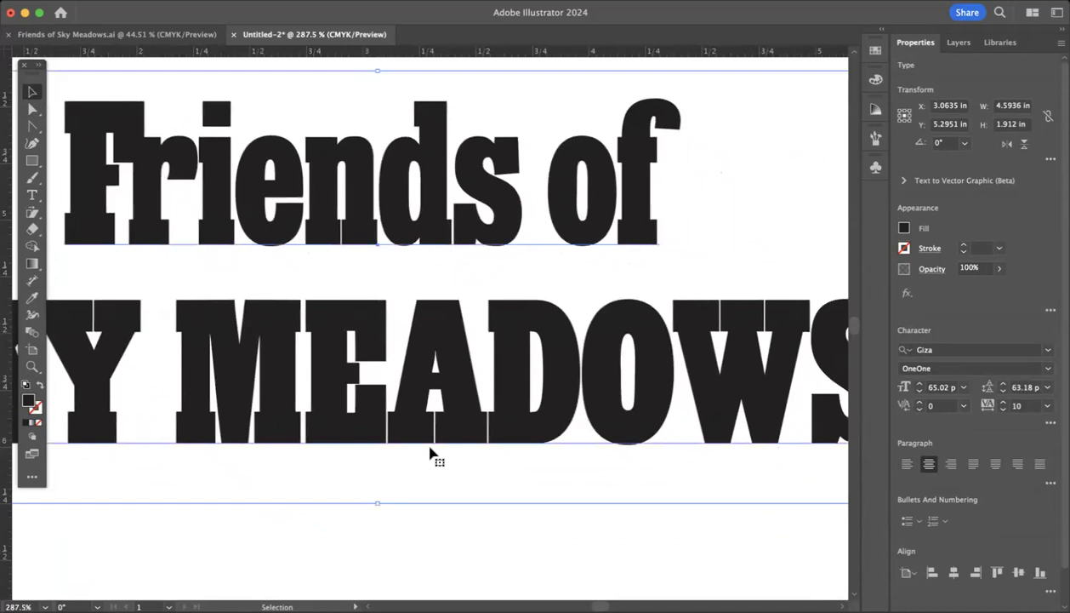
scroll(430, 455, left, 5)
scroll(430, 455, down, 1)
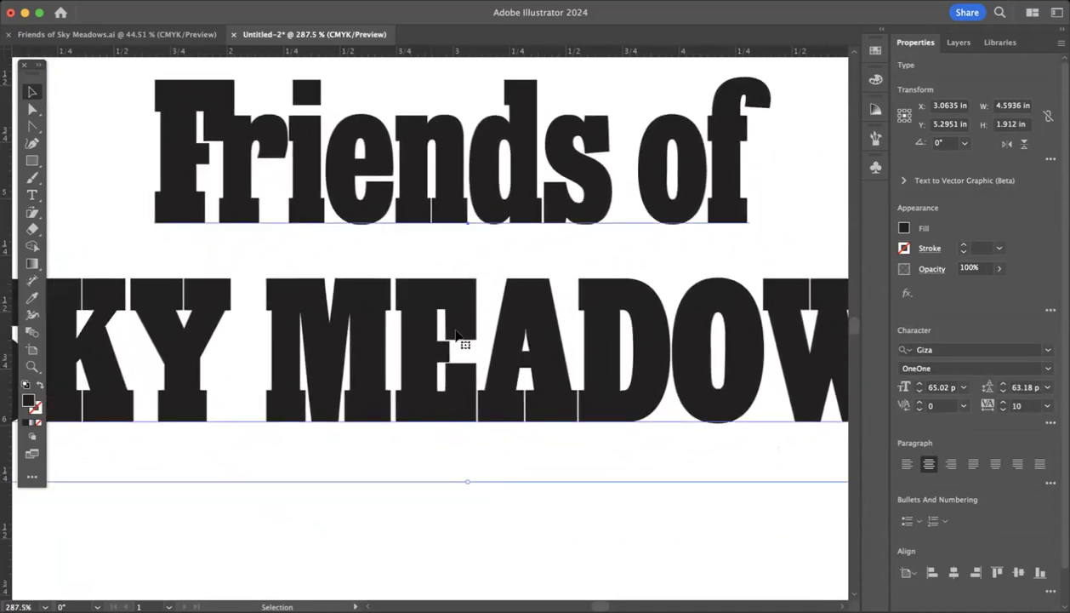
scroll(422, 380, right, 5)
scroll(423, 383, right, 2)
scroll(423, 383, left, 3)
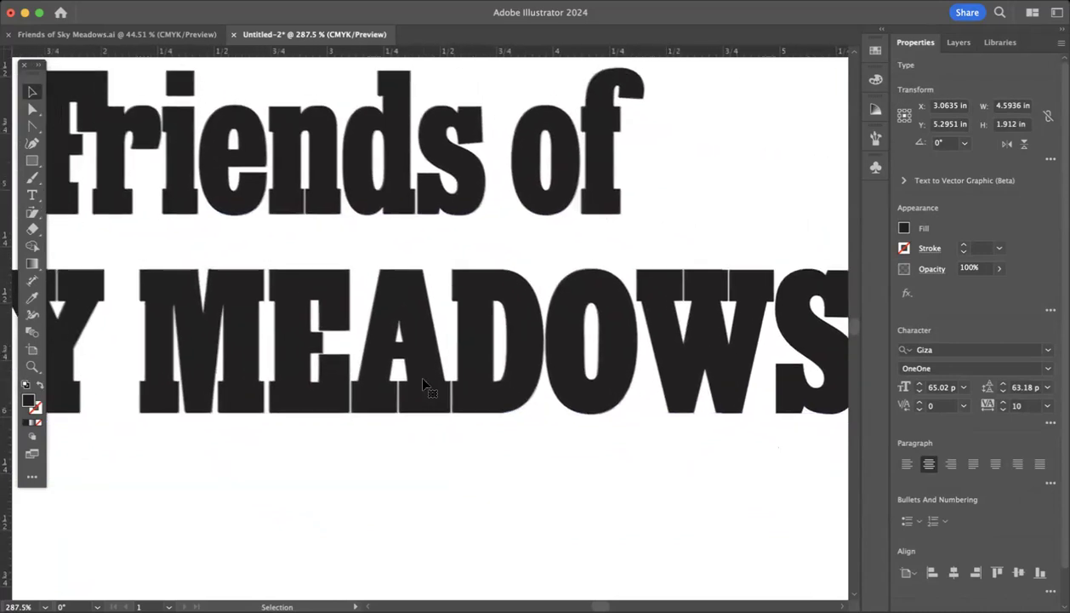
scroll(423, 382, left, 2)
Delete the two-line Giza version from the artboard
key(super+0)
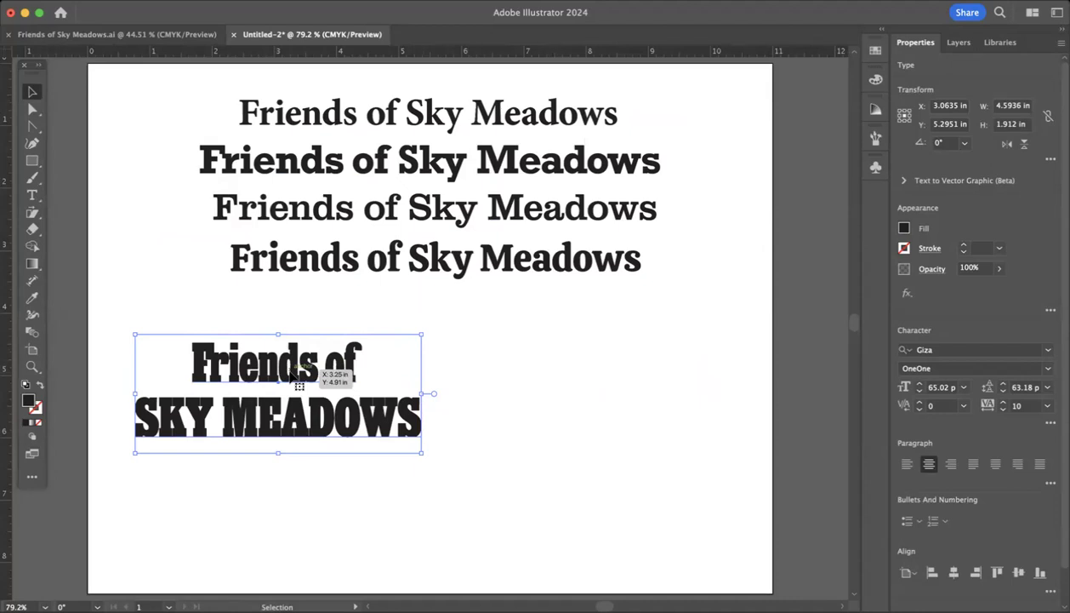
key(Delete)
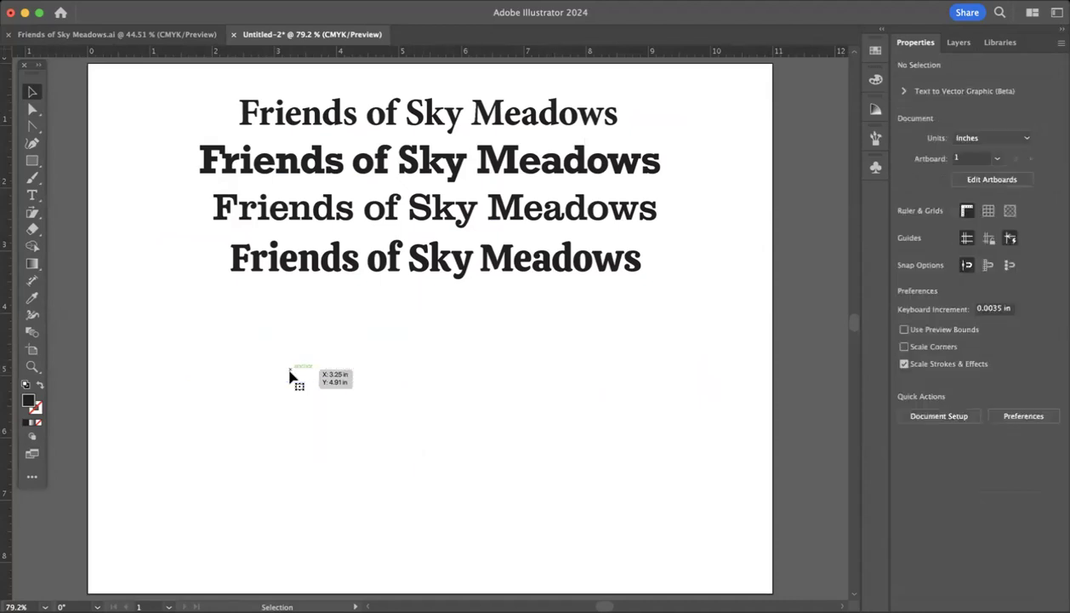
Duplicate the Calistoga line into the empty area below the samples and break the copy into two lines before Sky
click(387, 271)
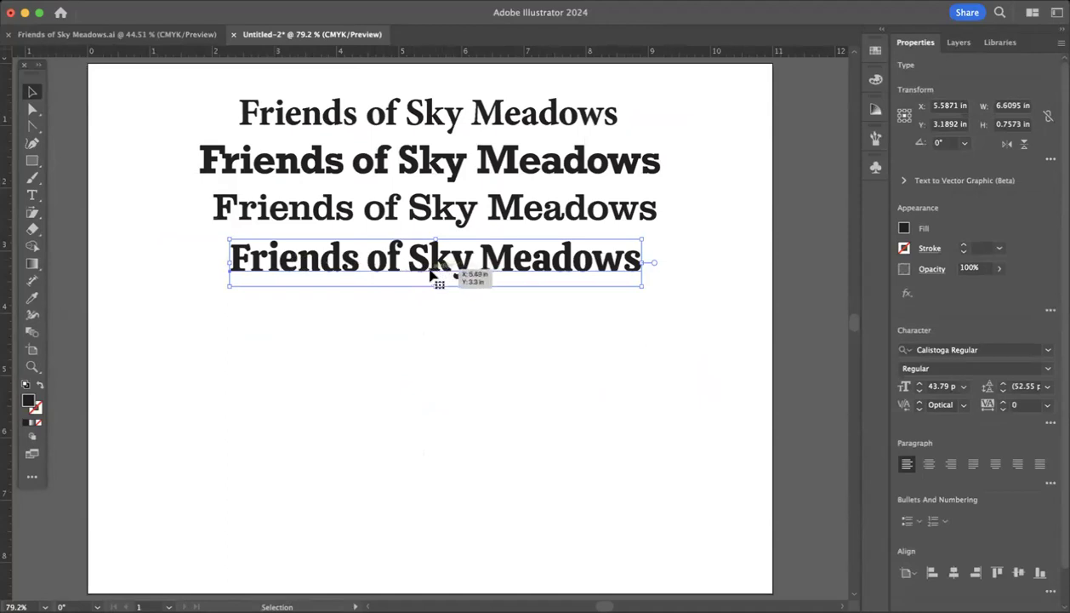
drag(431, 274, 351, 405)
double_click(328, 390)
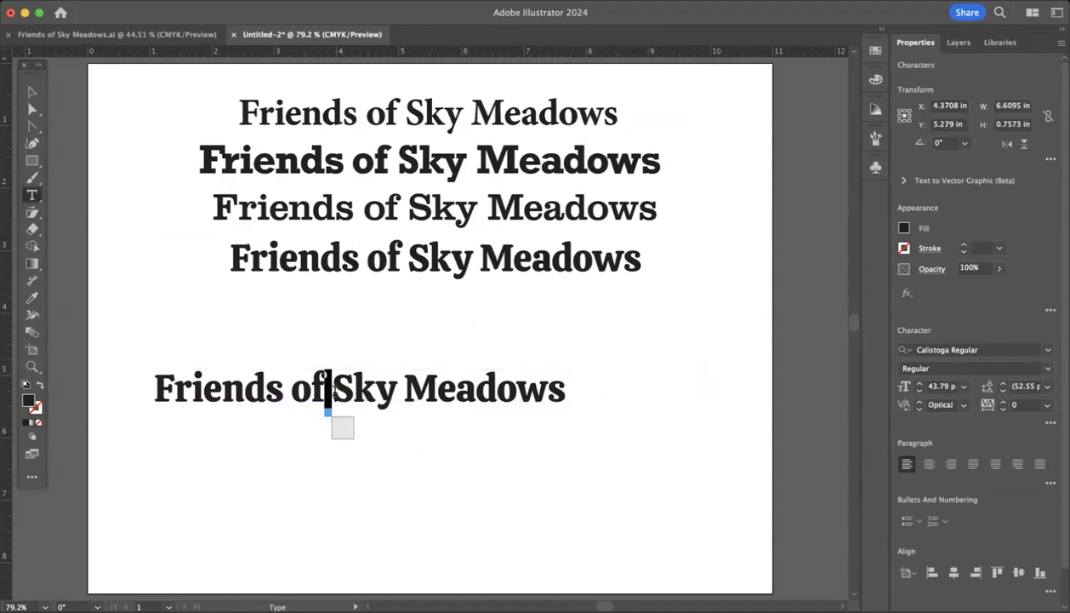
key(Return)
key(Escape)
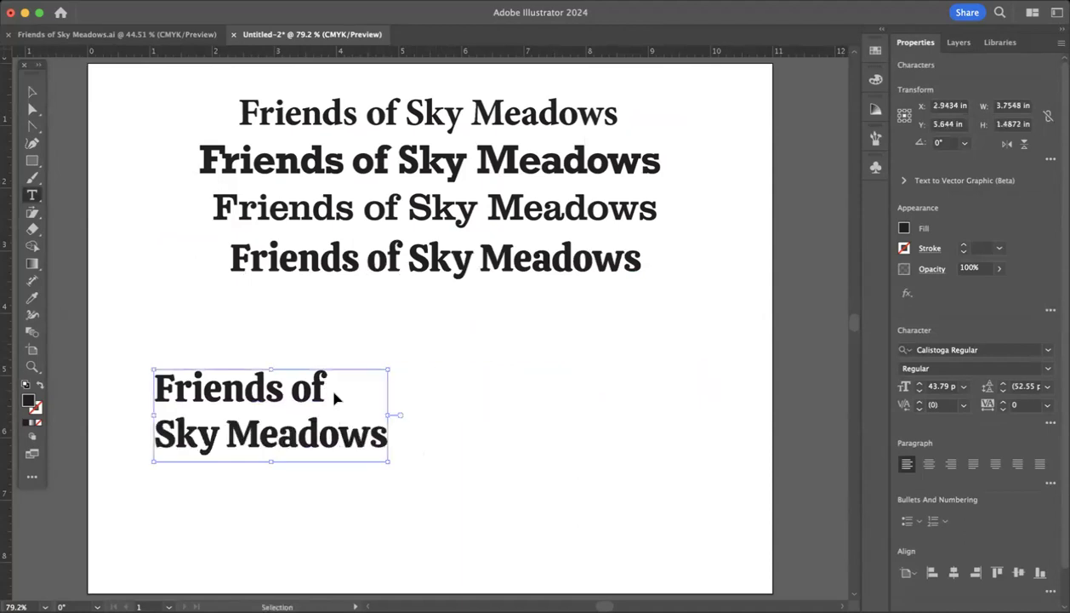
Center-align both lines of the Calistoga copy and reselect it as an object
click(335, 397)
key(super+a)
key(super+shift+c)
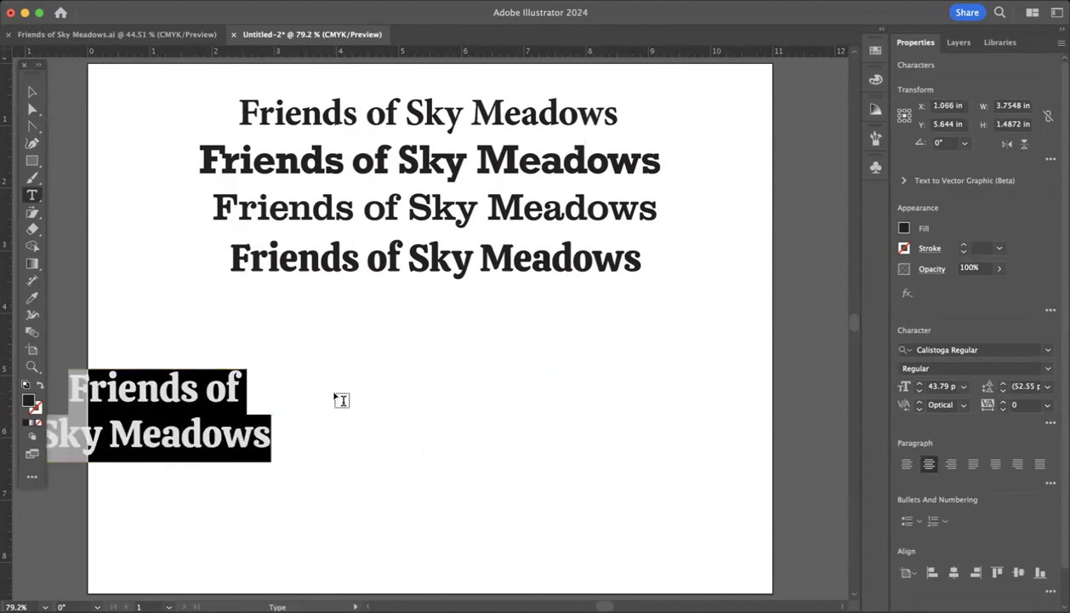
click(32, 91)
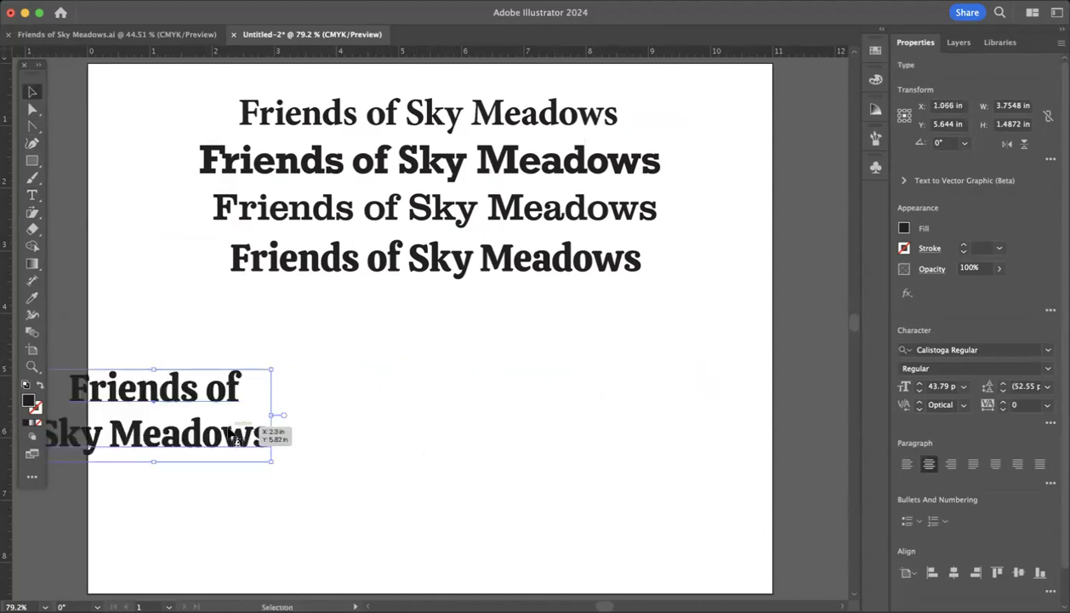
Move the two-line Calistoga copy fully onto the artboard and tighten its leading to 40.55 pt
drag(212, 412, 332, 414)
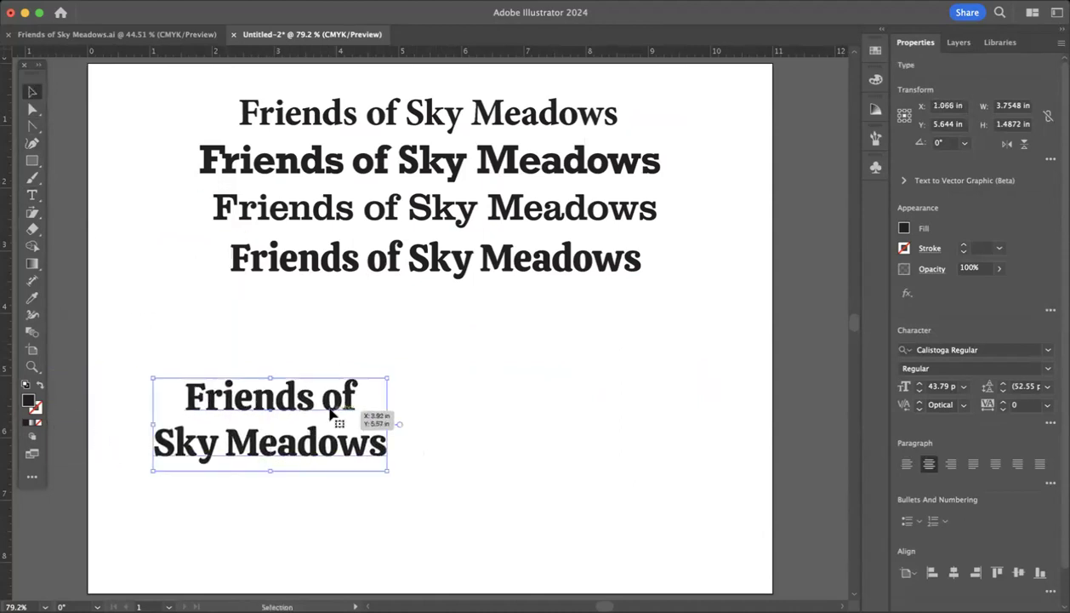
key(alt+Up)
key(alt+Up)
key(alt+Up)
key(alt+Up)
key(alt+Up)
key(alt+Up)
key(alt+Up)
key(alt+Up)
key(alt+Up)
key(alt+Up)
key(alt+Up)
key(alt+Up)
key(alt+Up)
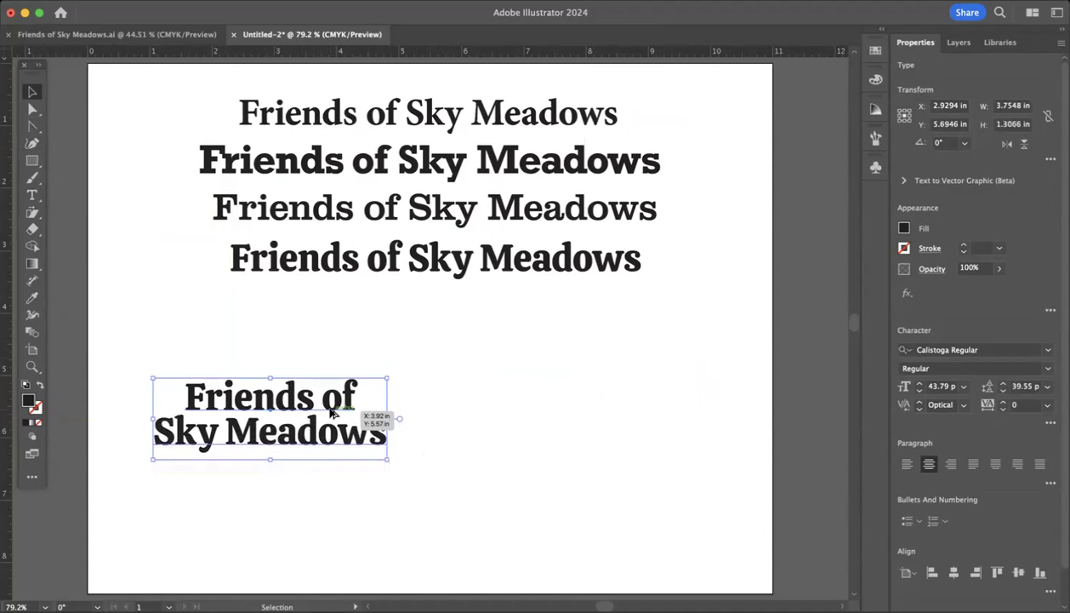
click(340, 483)
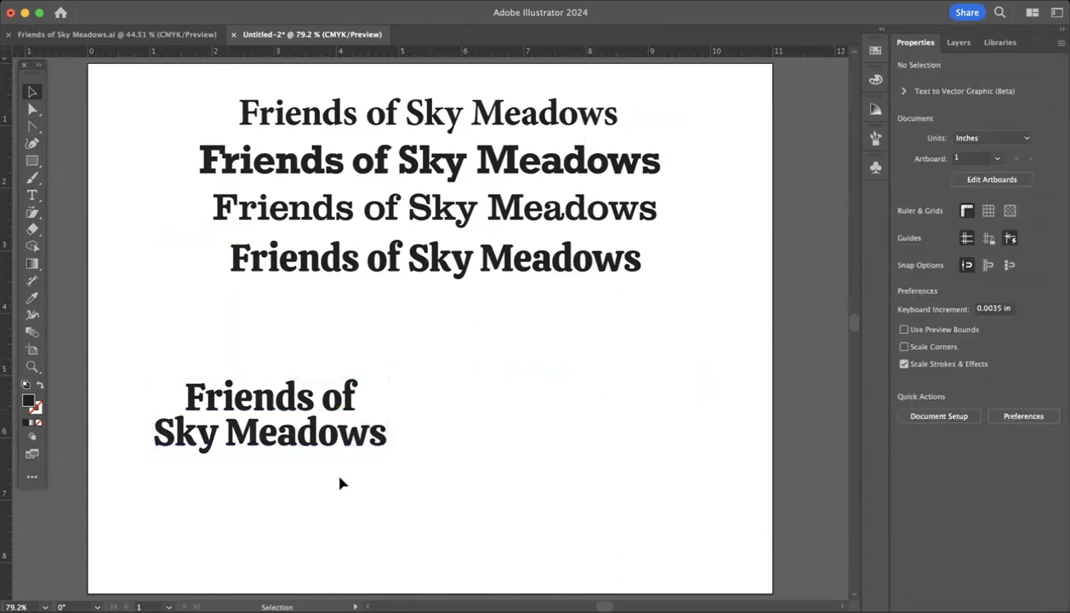
Reduce the font size of the Friends of line in the stacked copy to 31.29 pt
double_click(318, 409)
triple_click(314, 407)
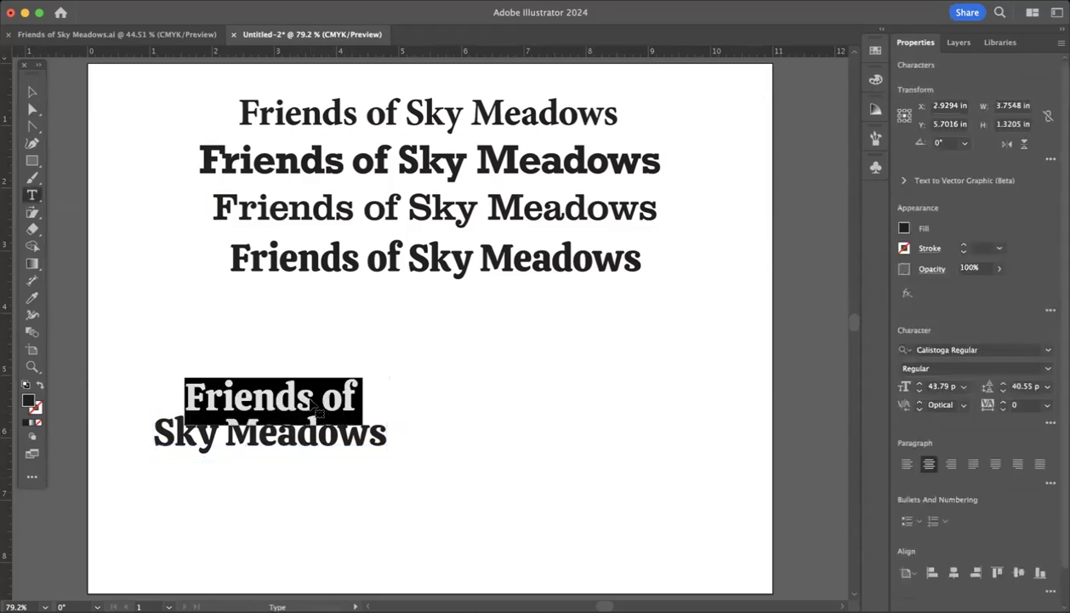
key(super+shift+comma)
key(super+shift+comma)
key(super+shift+comma)
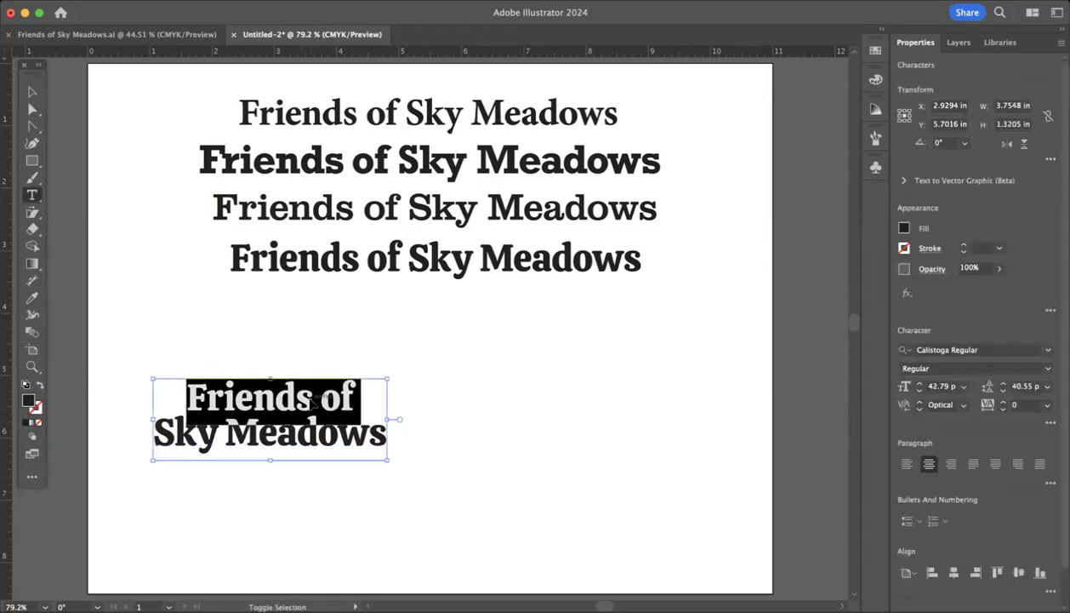
key(super+shift+comma)
key(super+shift+comma)
key(super+shift+comma)
key(super+shift+comma)
key(super+shift+comma)
key(super+shift+comma)
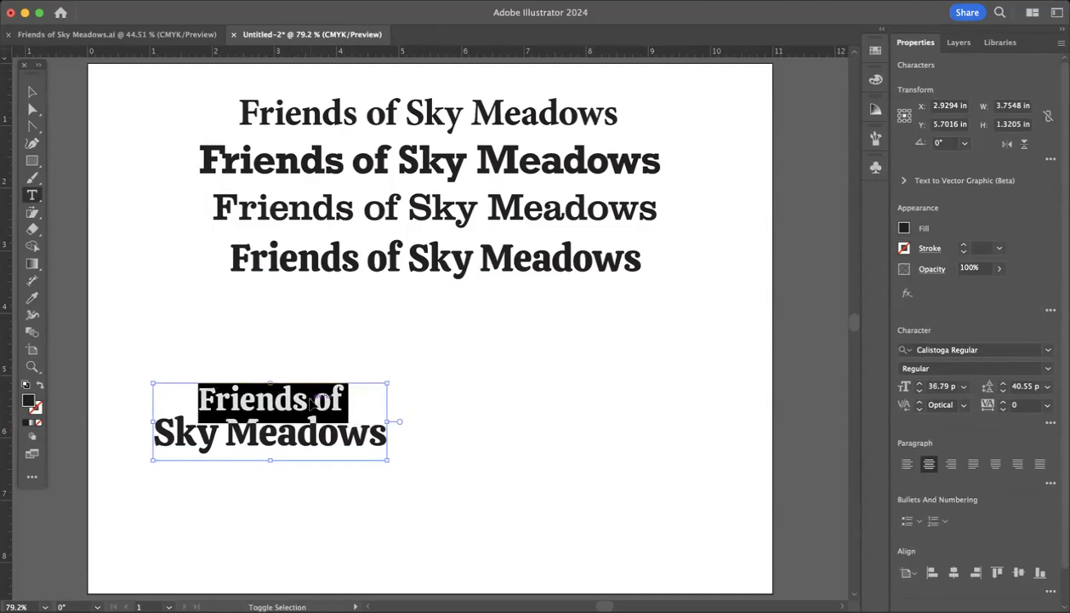
key(super+shift+comma)
key(super+shift+comma)
key(super+shift+comma)
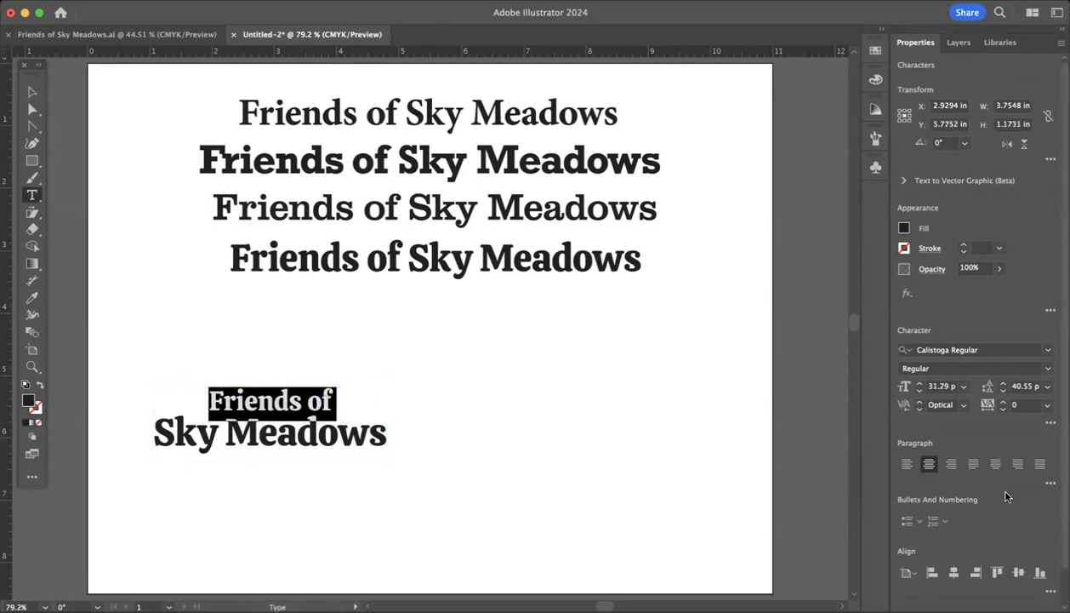
Check which Calistoga styles are available for the Friends of line and deselect the text
click(1048, 369)
click(1048, 370)
click(1047, 370)
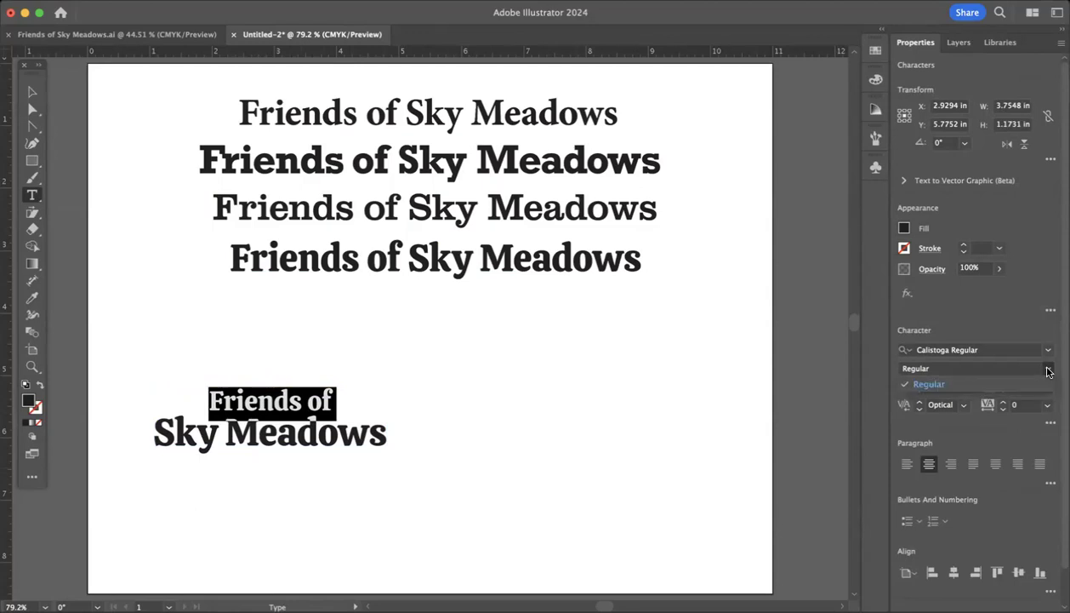
click(1032, 364)
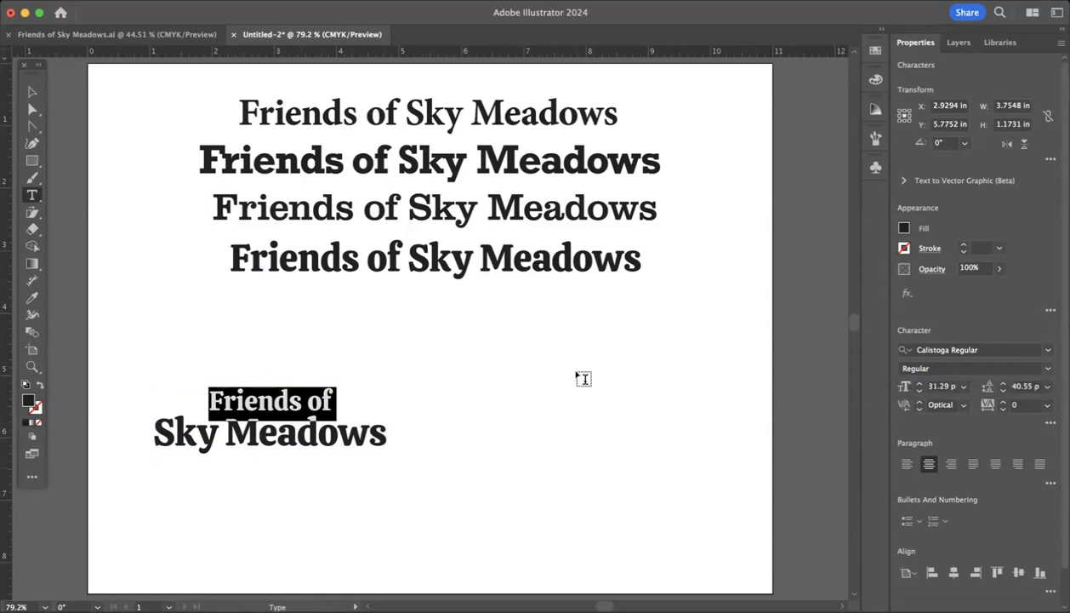
click(29, 90)
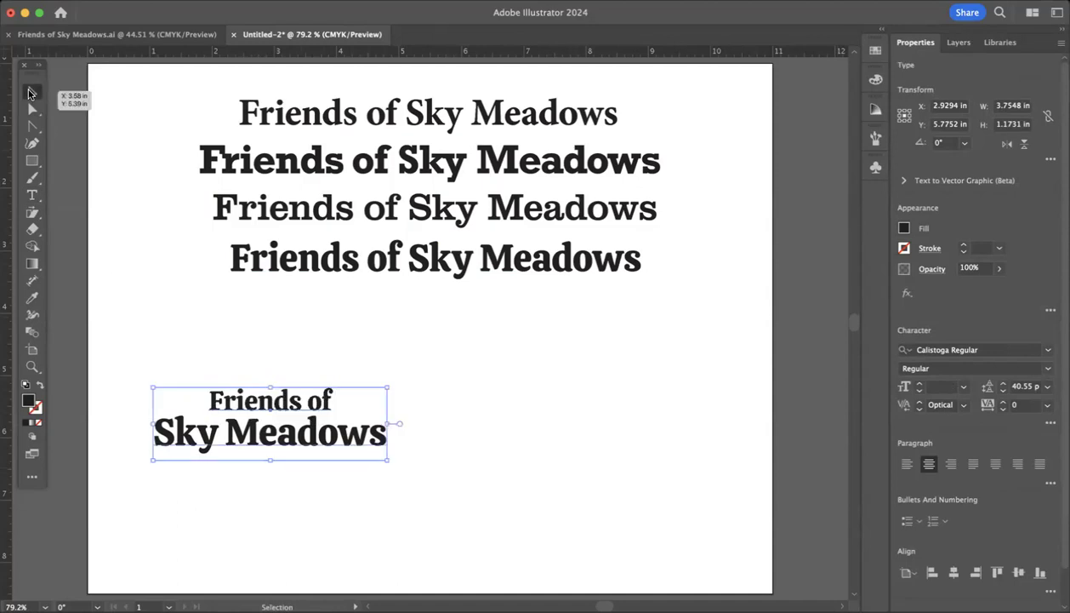
click(164, 358)
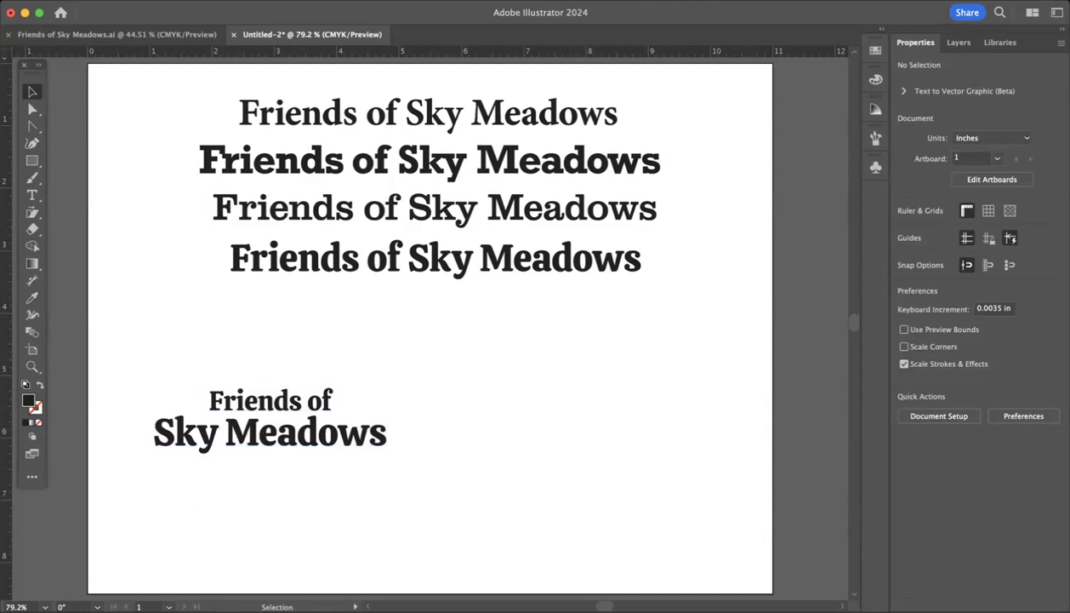
scroll(807, 413, right, 2)
scroll(807, 413, up, 1)
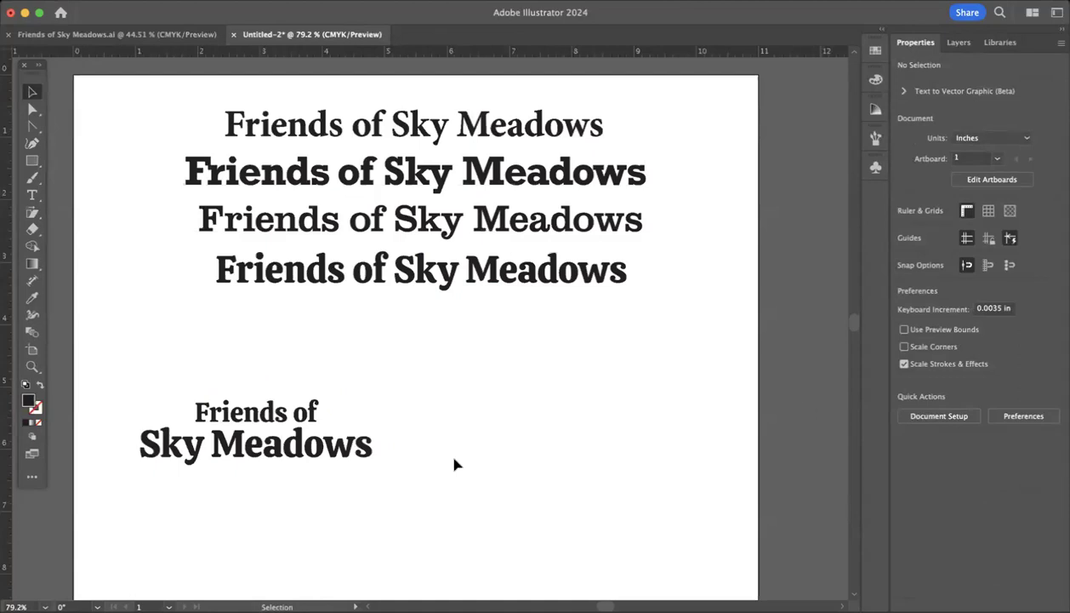
Set the Friends of line of the stacked copy in Minion Variable Concept Italic
click(32, 194)
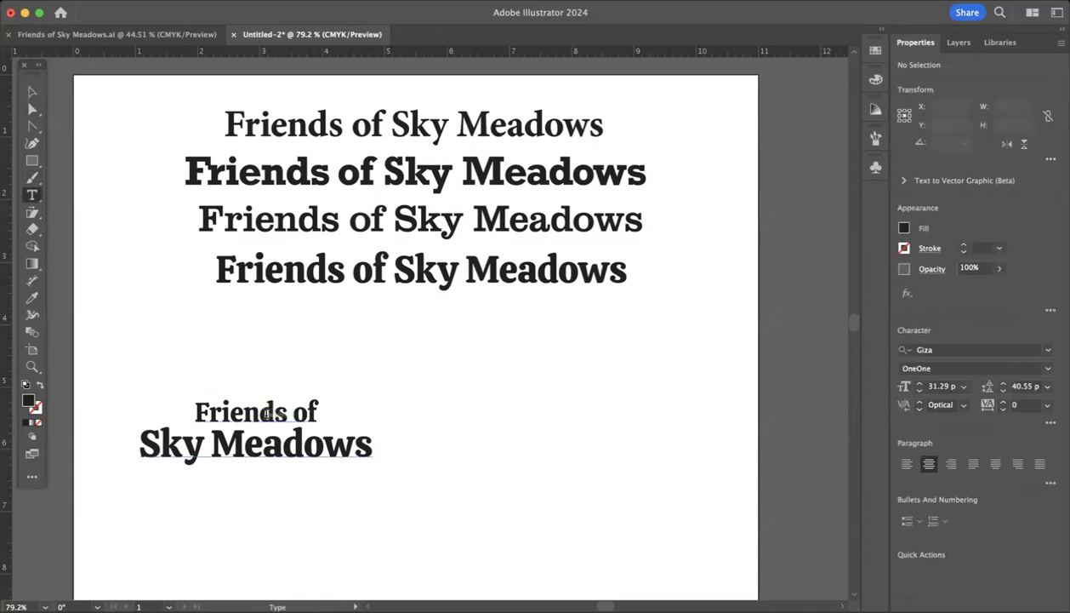
triple_click(267, 414)
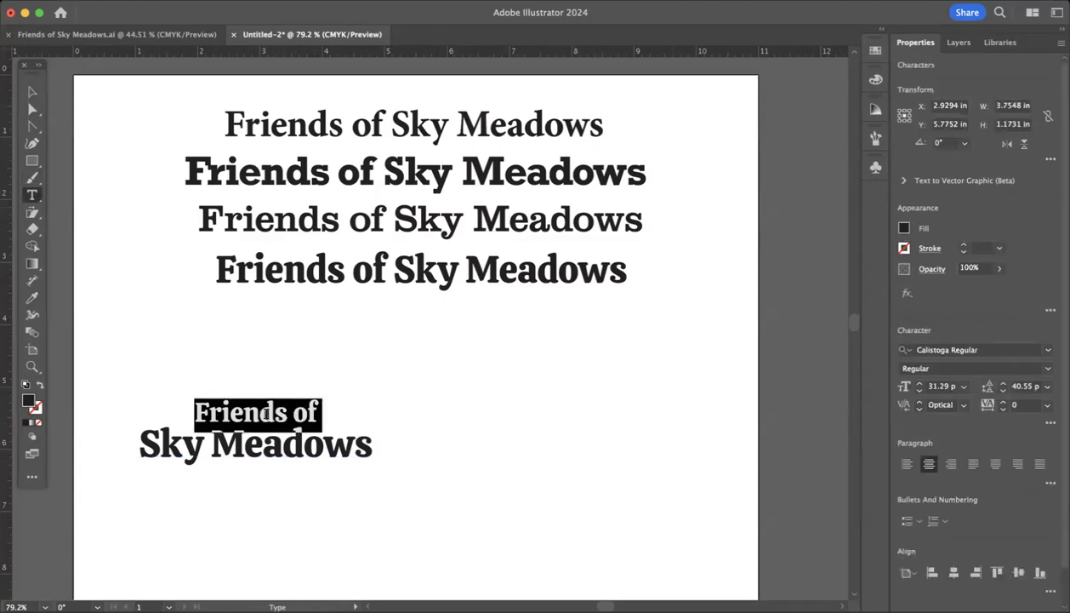
click(984, 348)
text(minion)
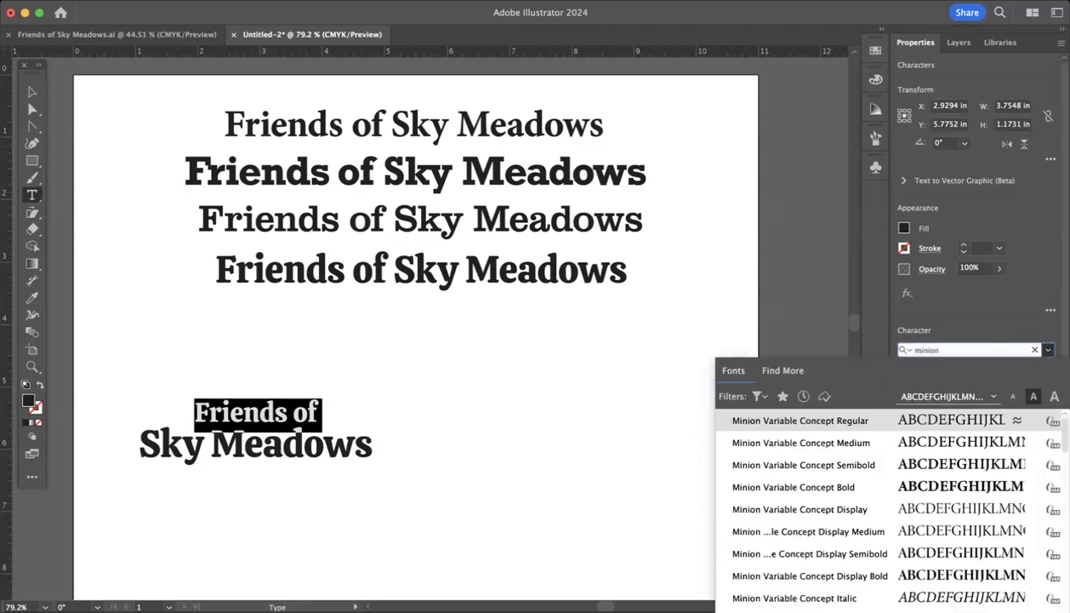
scroll(898, 534, down, 3)
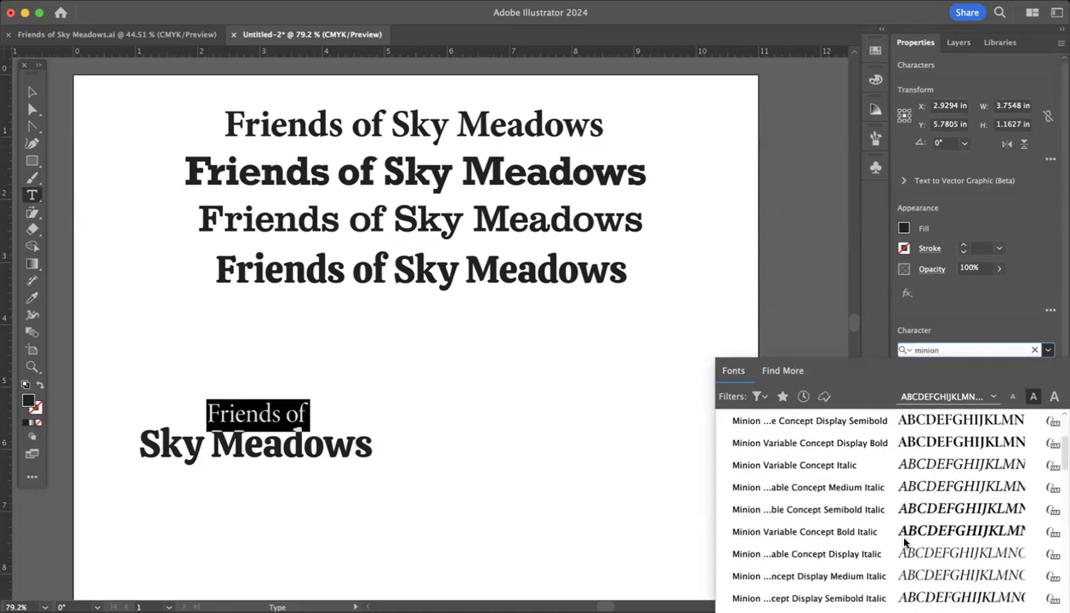
scroll(904, 541, up, 3)
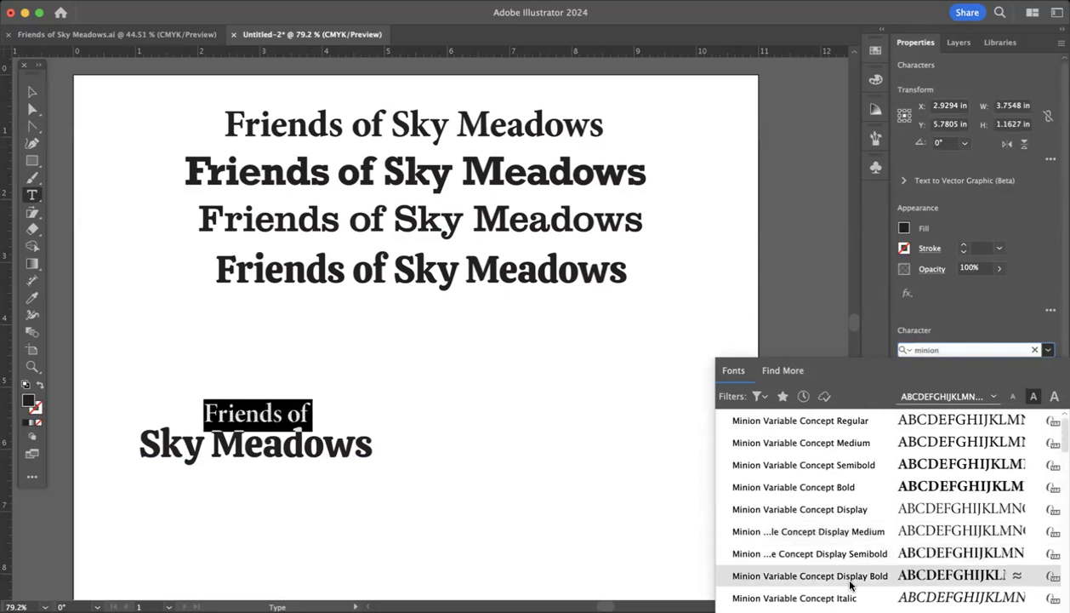
click(817, 597)
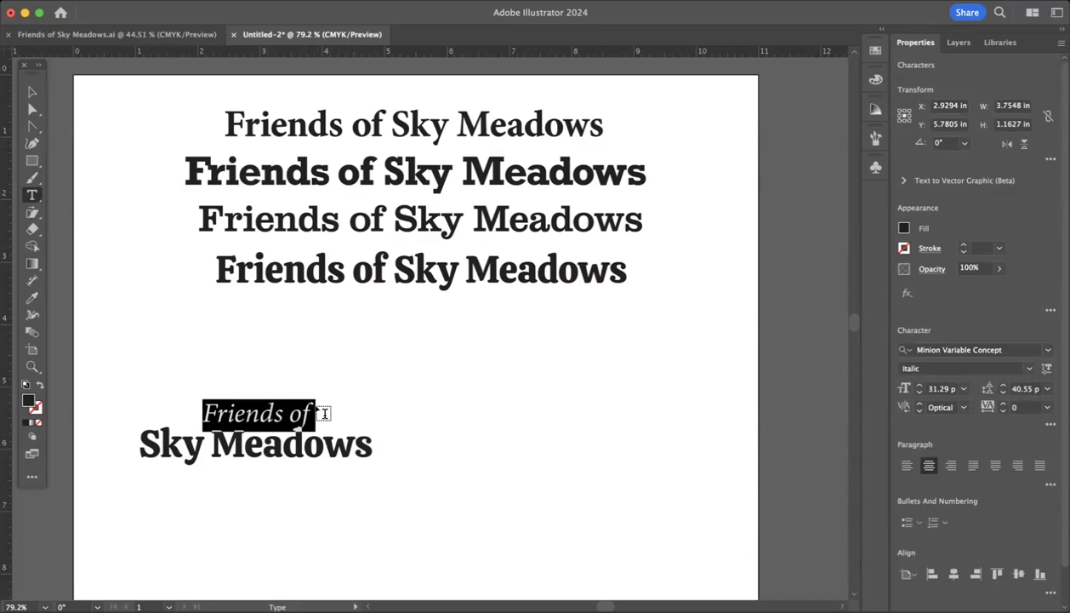
Enlarge the italic Friends of line to 36.79 pt and deselect the text
key(super+shift+period)
key(super+shift+period)
key(super+shift+period)
key(super+shift+period)
key(super+shift+period)
key(super+shift+period)
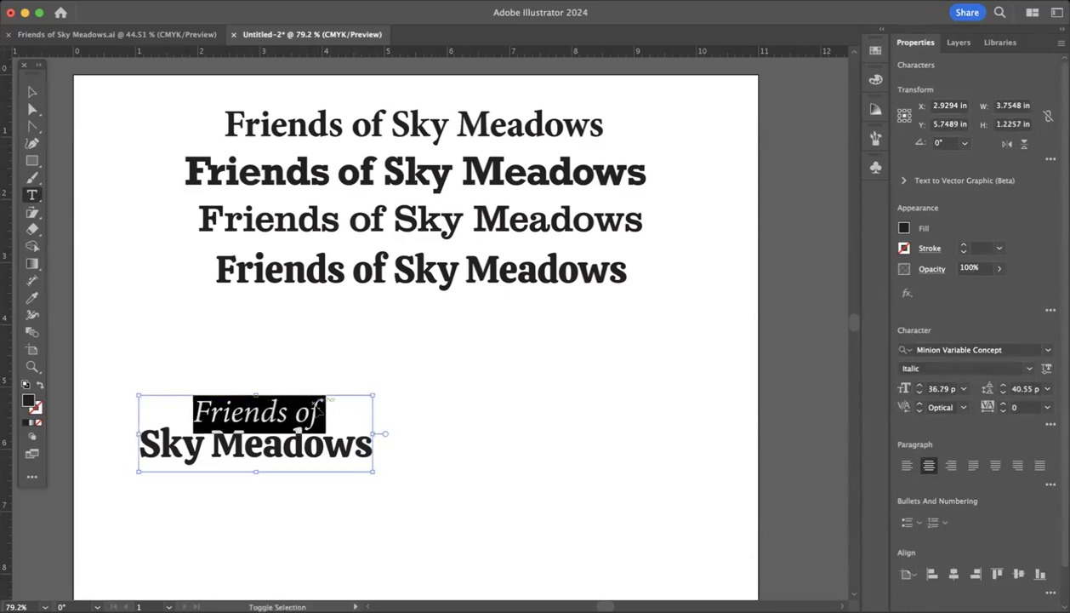
key(super+shift+a)
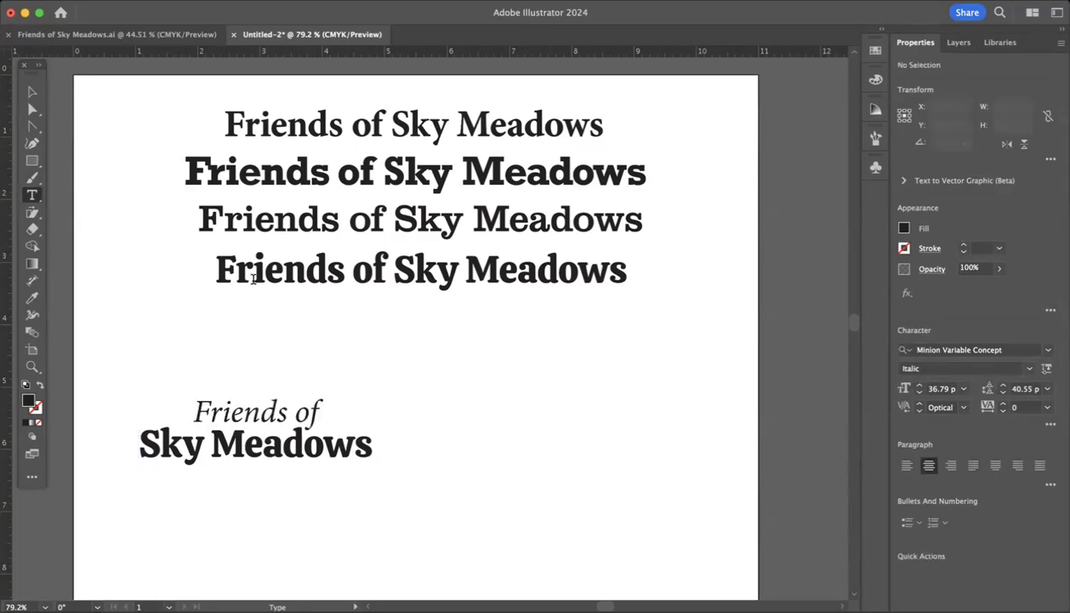
Tighten the tracking of the italic Friends of line to -30 and deselect it
drag(319, 411, 196, 393)
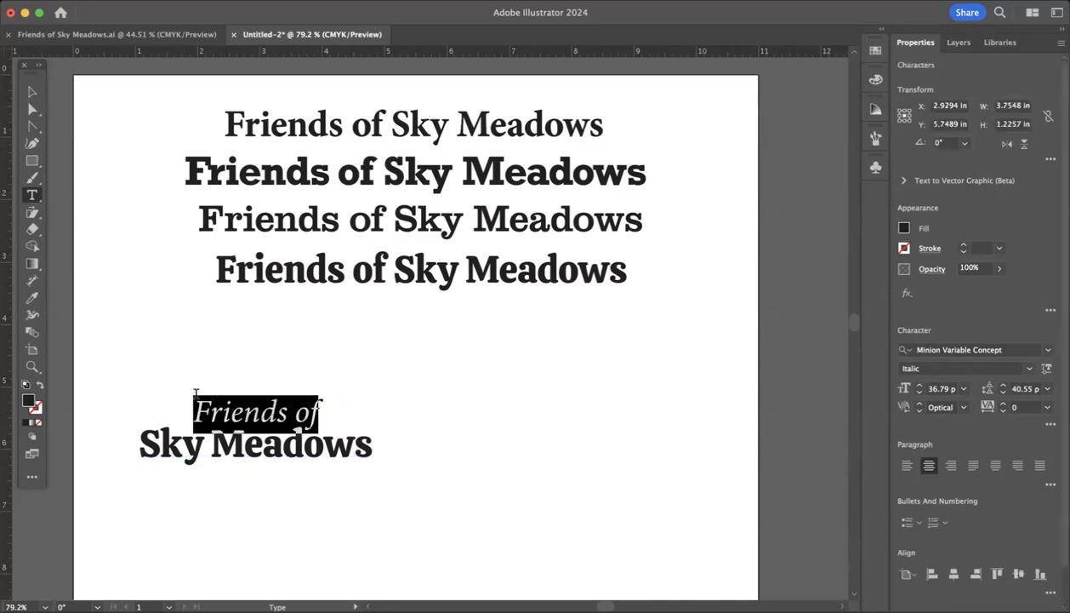
key(alt+Left)
key(alt+Left)
key(alt+Left)
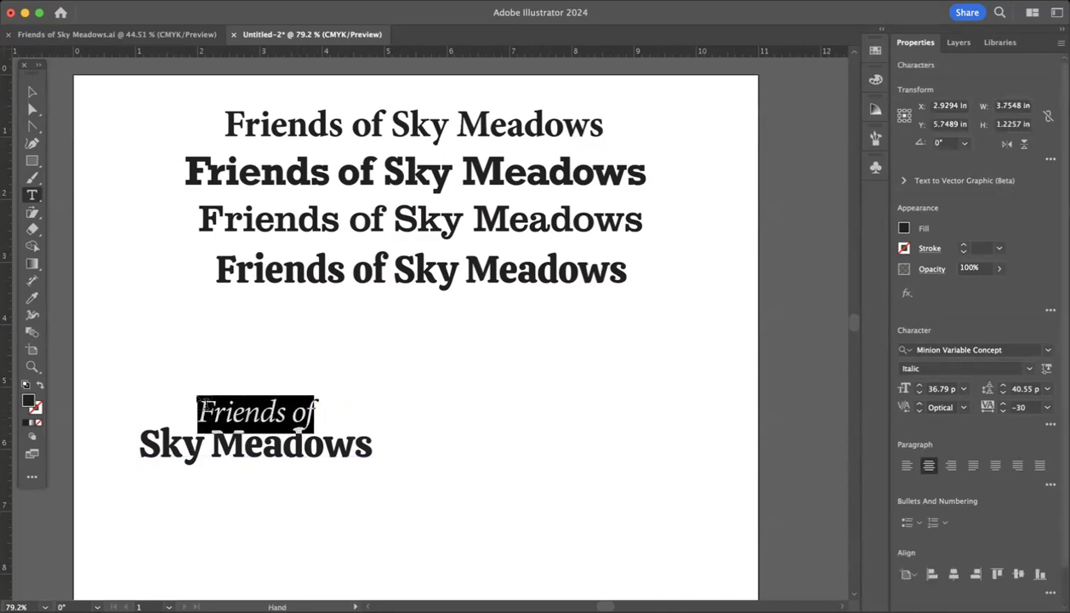
click(334, 419)
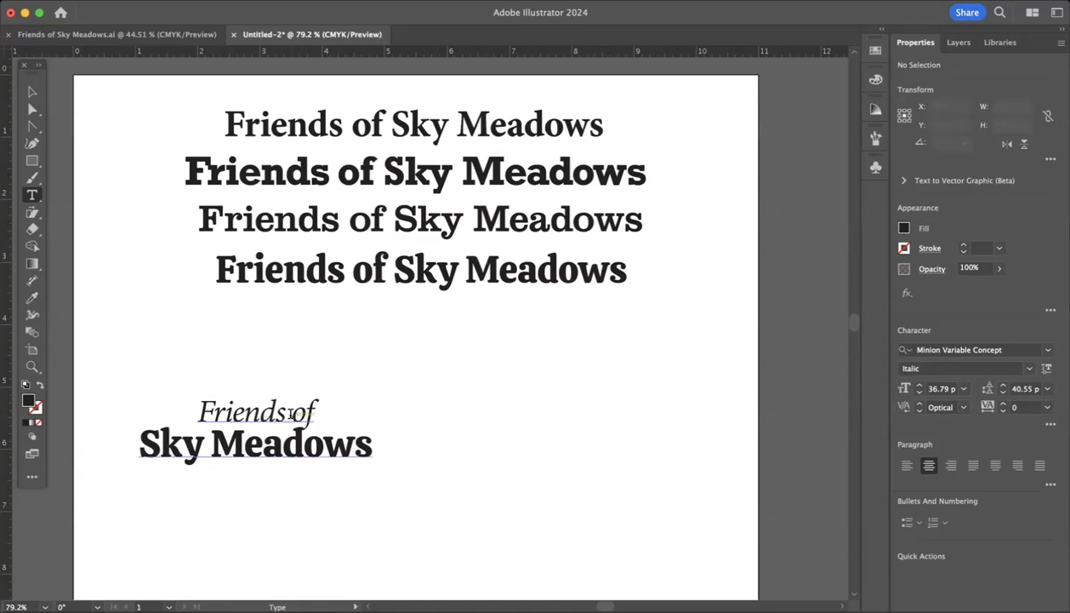
Kern the gap between the italic words Friends and of to -60
click(292, 414)
key(alt+Left)
key(alt+Left)
key(alt+Left)
key(alt+Left)
key(alt+Left)
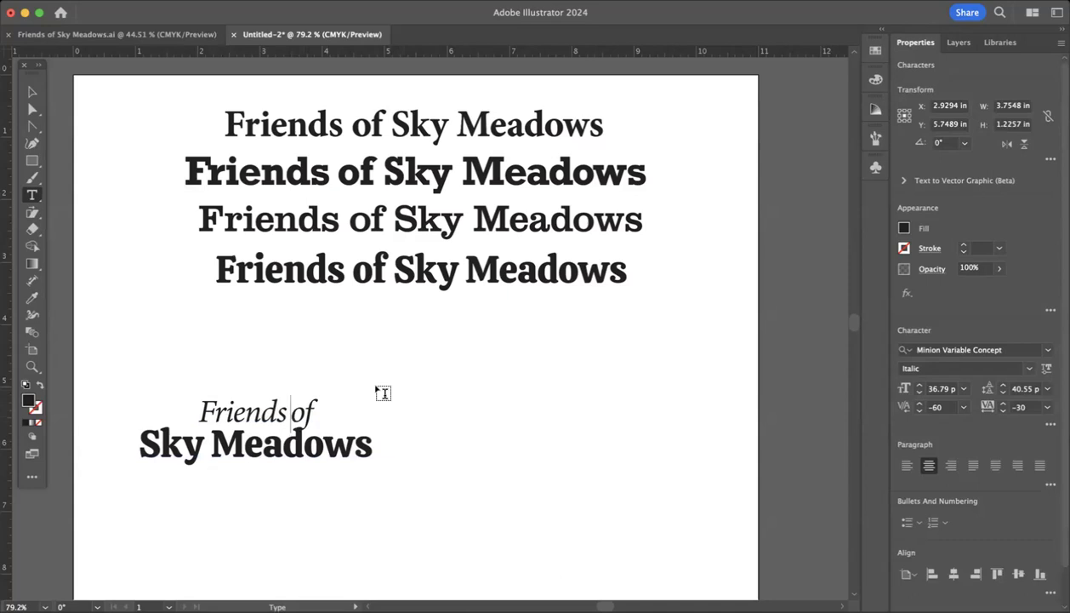
Enlarge the Sky Meadows line of the stacked copy to 47.79 pt
triple_click(246, 449)
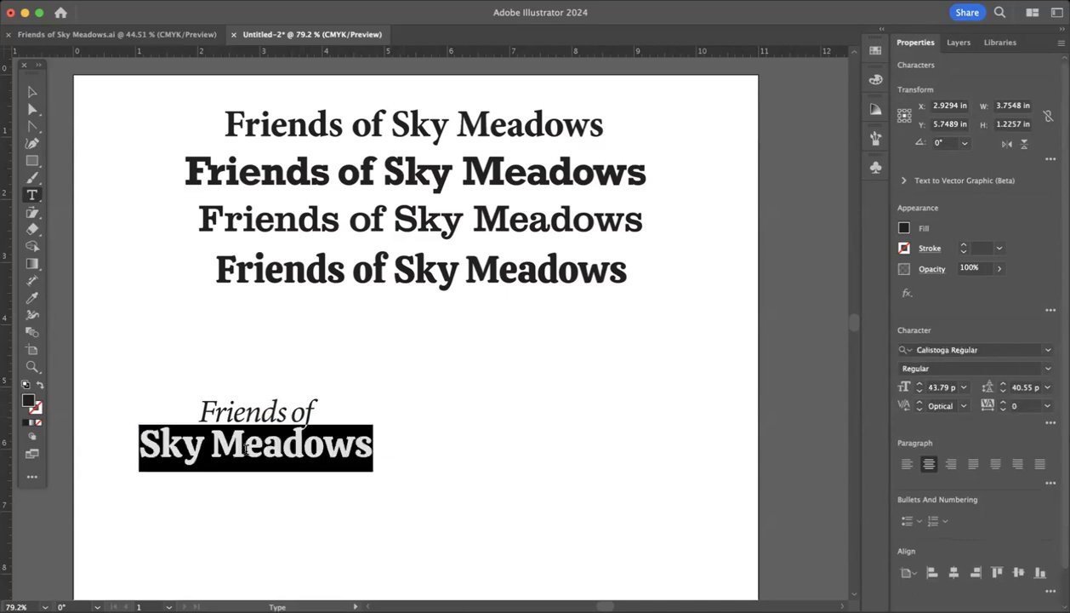
key(super+shift+period)
key(super+shift+period)
key(super+shift+period)
key(super+shift+period)
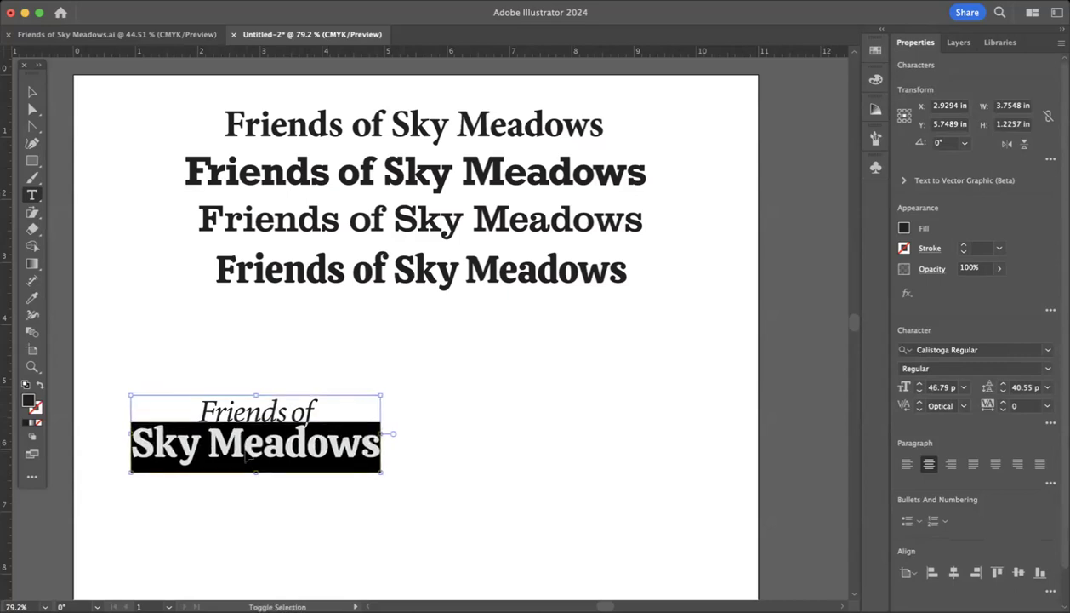
Adjust the leading of the stacked Sky Meadows line to 44.05 pt and deselect the text
key(alt+Down)
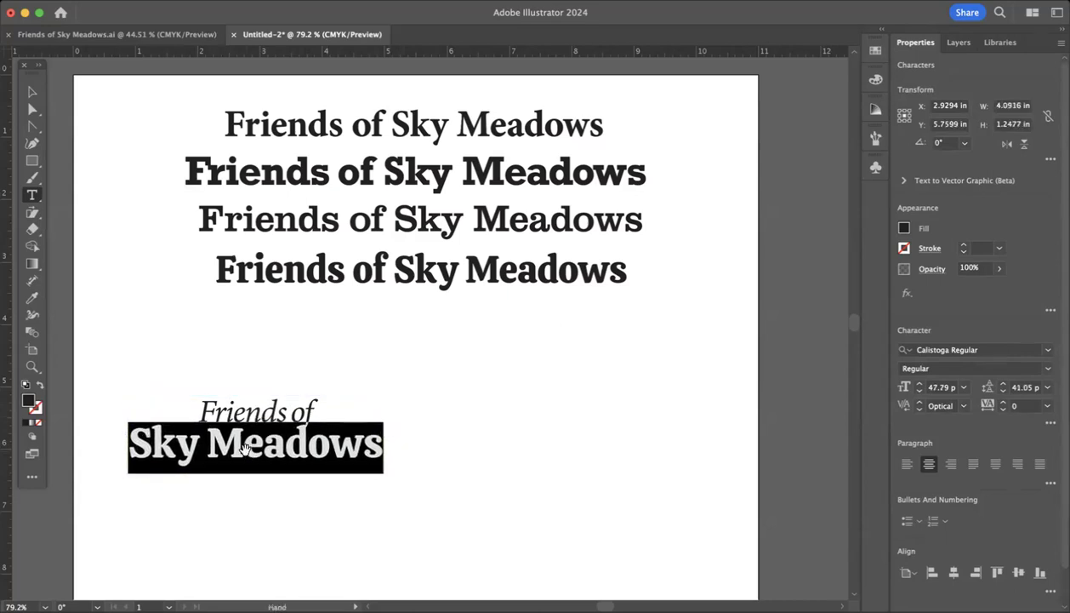
key(alt+Down)
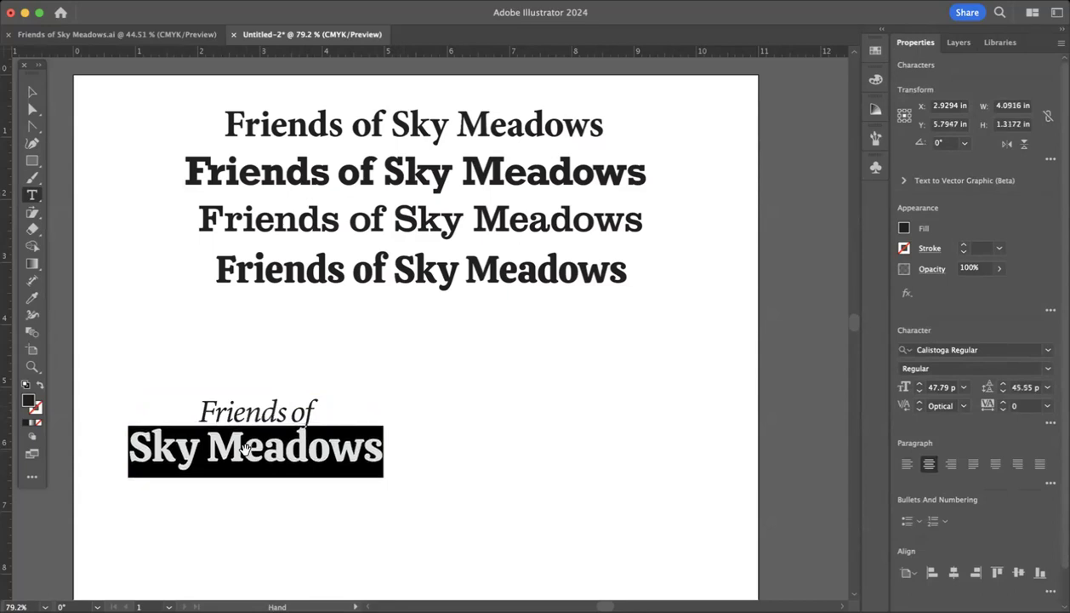
key(alt+Up)
key(alt+Up)
key(alt+Up)
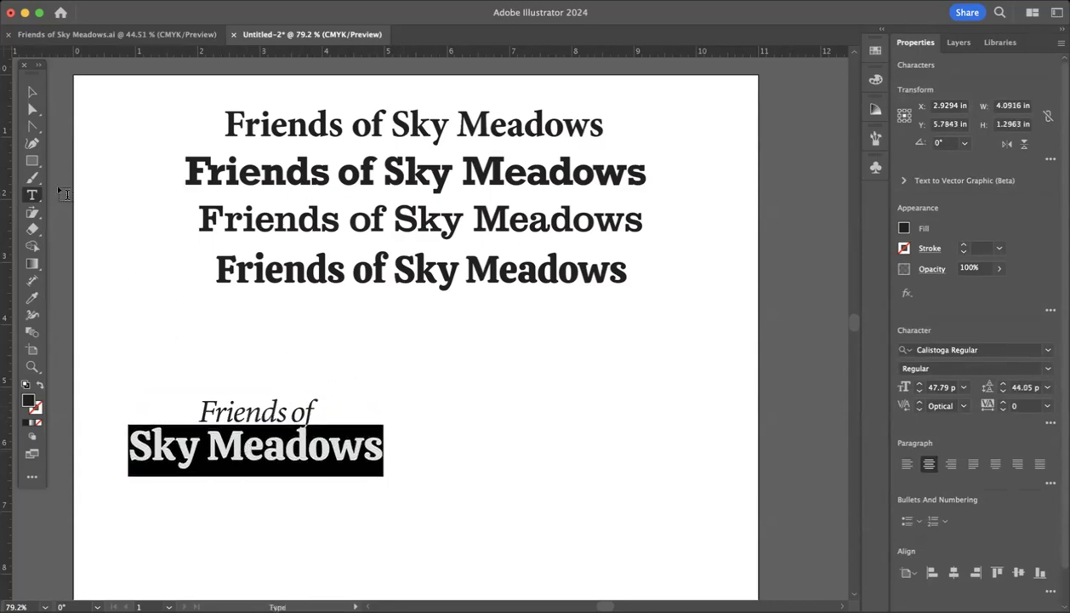
click(31, 92)
click(118, 200)
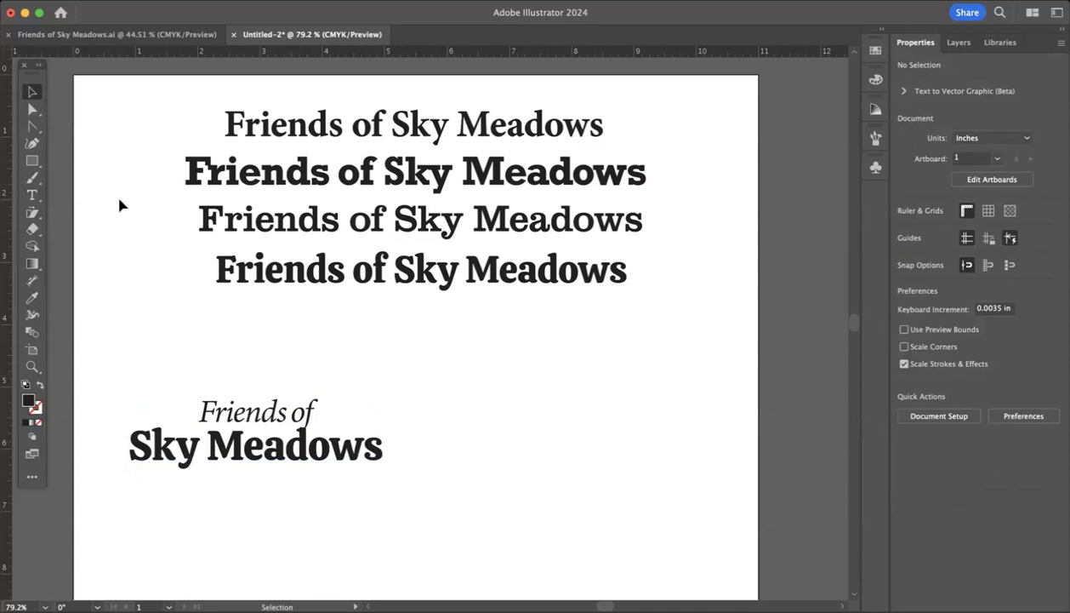
Loosen the tracking of the italic Friends of line to 30 and deselect it
double_click(211, 422)
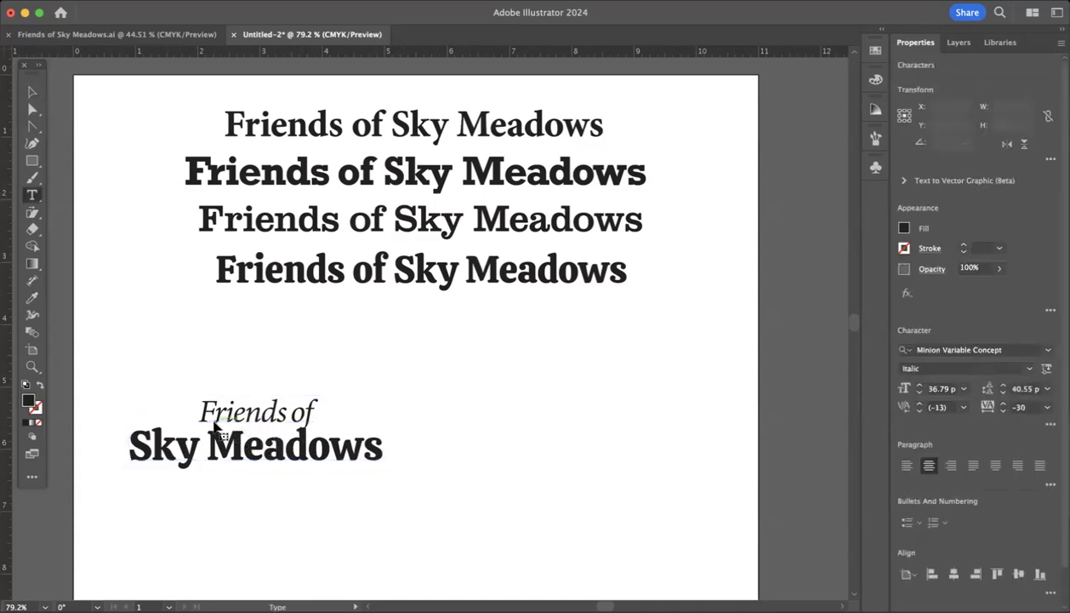
click(201, 412)
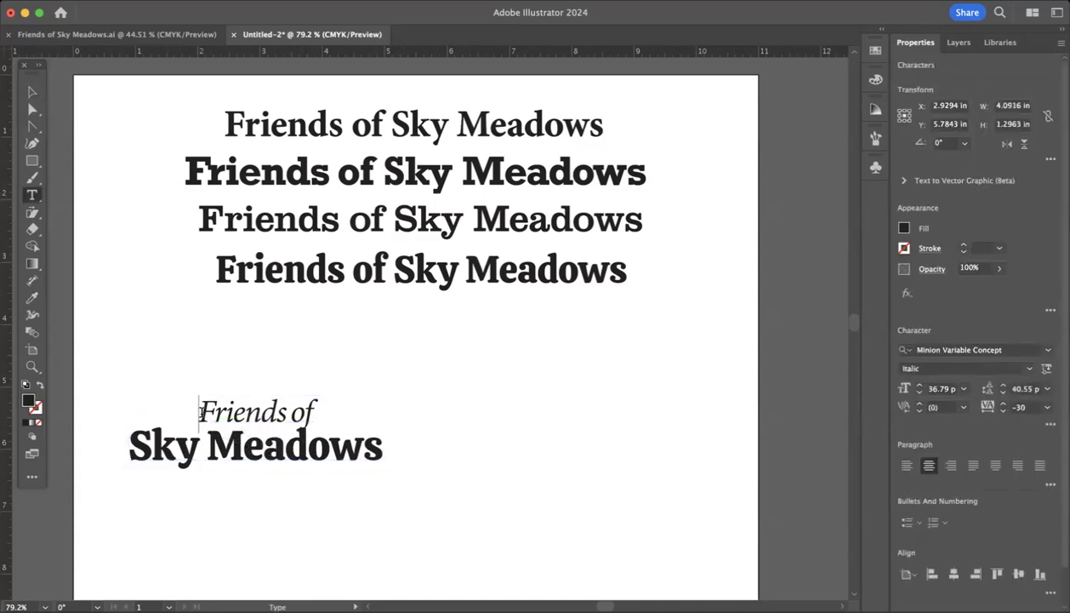
drag(202, 412, 403, 411)
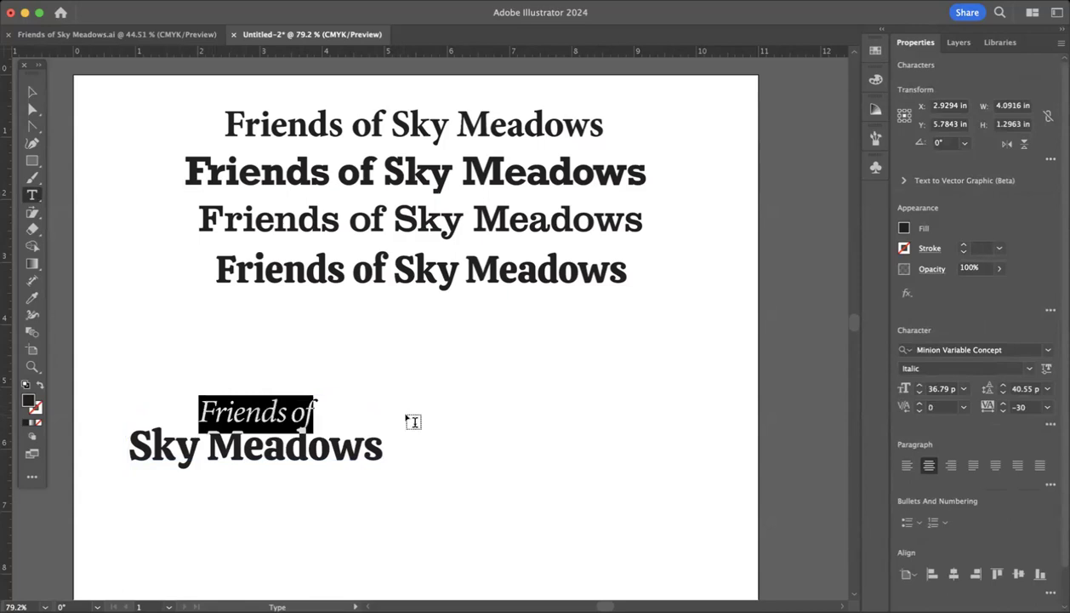
key(alt+Right)
key(alt+Right)
key(alt+Right)
key(alt+Right)
key(alt+Right)
key(alt+Right)
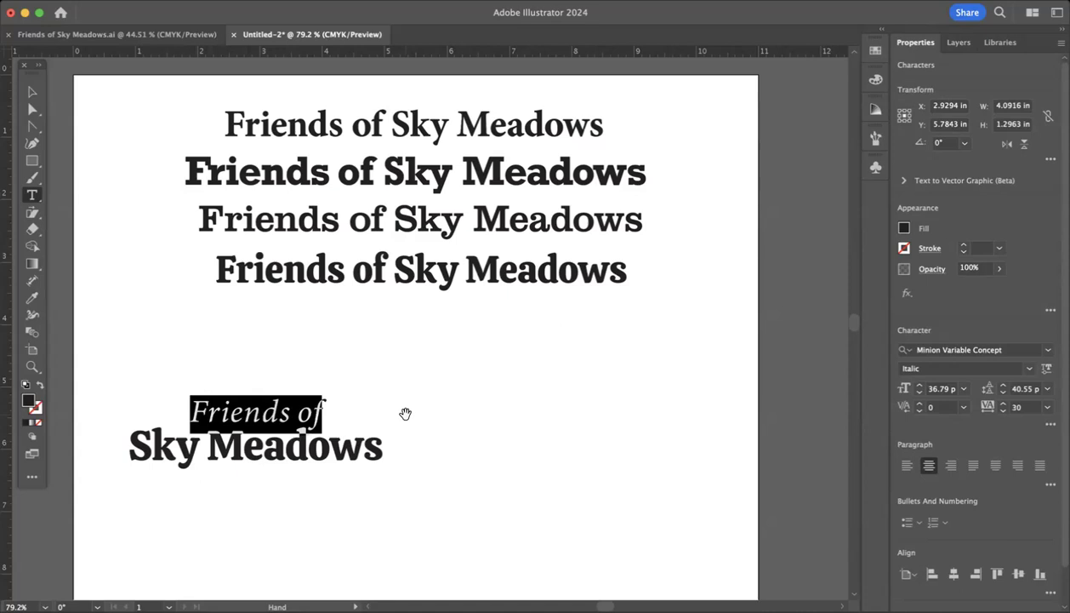
super+click(364, 397)
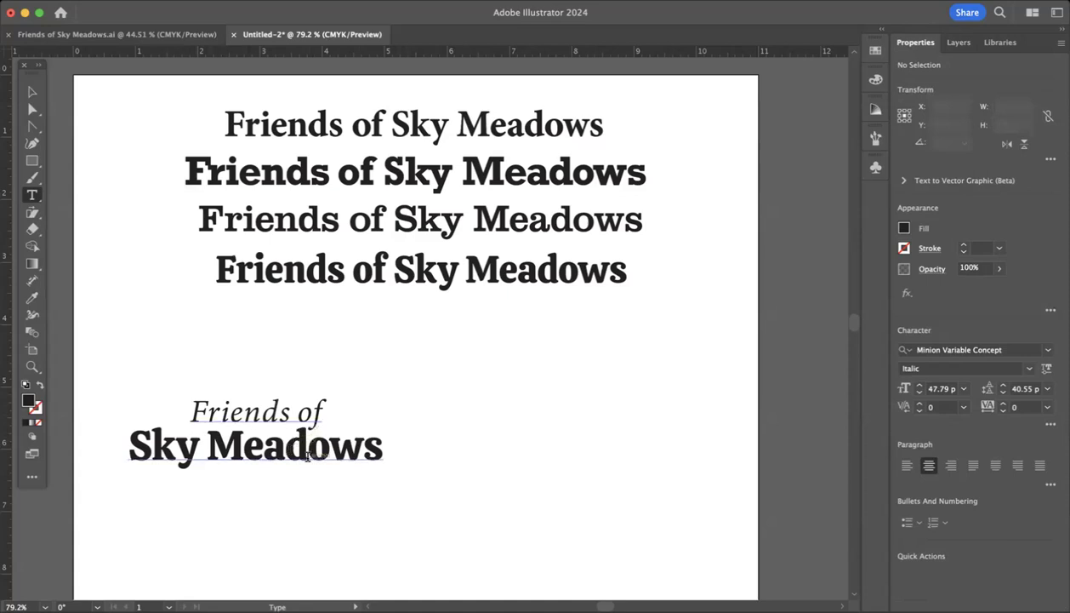
Tighten the tracking of the italic Friends of line to -20
drag(330, 407, 149, 392)
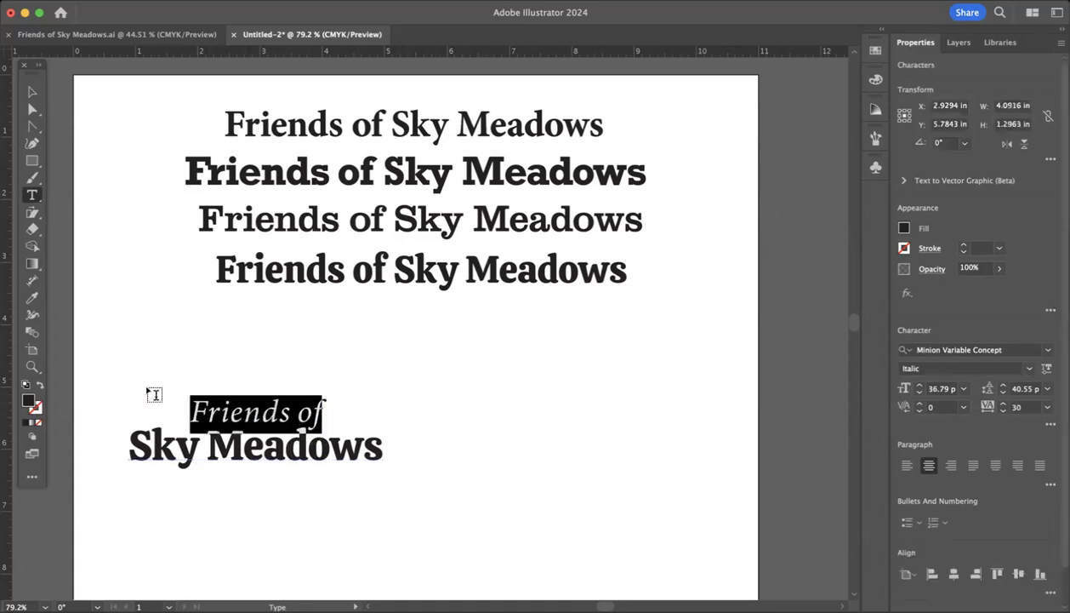
key(alt+Left)
key(alt+Left)
key(alt+Left)
key(alt+Left)
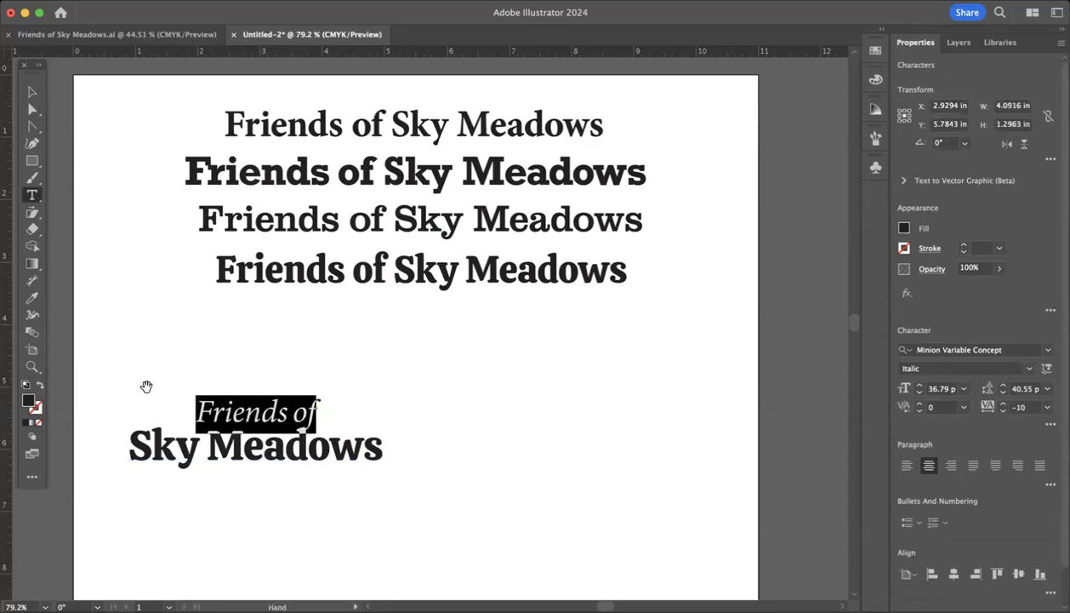
key(alt+Left)
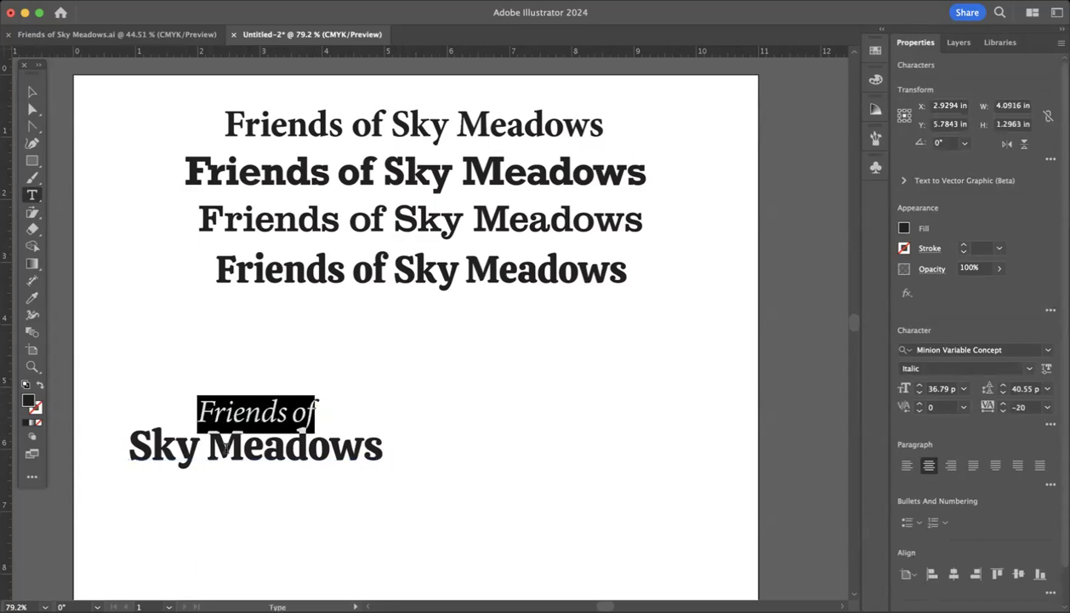
Try the stacked Sky Meadows line in all caps, then restore its mixed-case lettering
triple_click(223, 443)
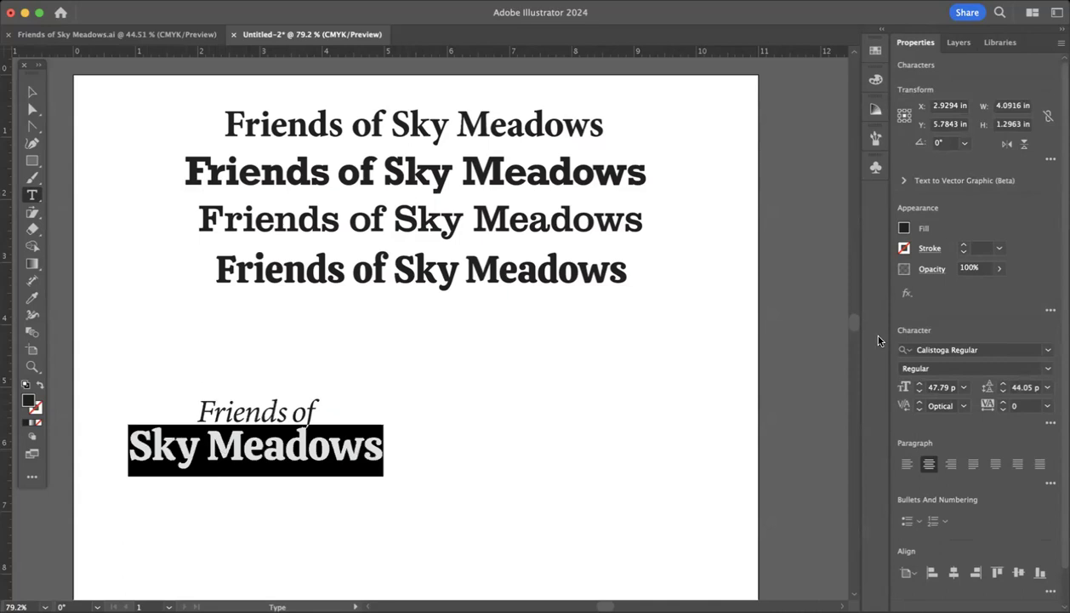
click(1051, 424)
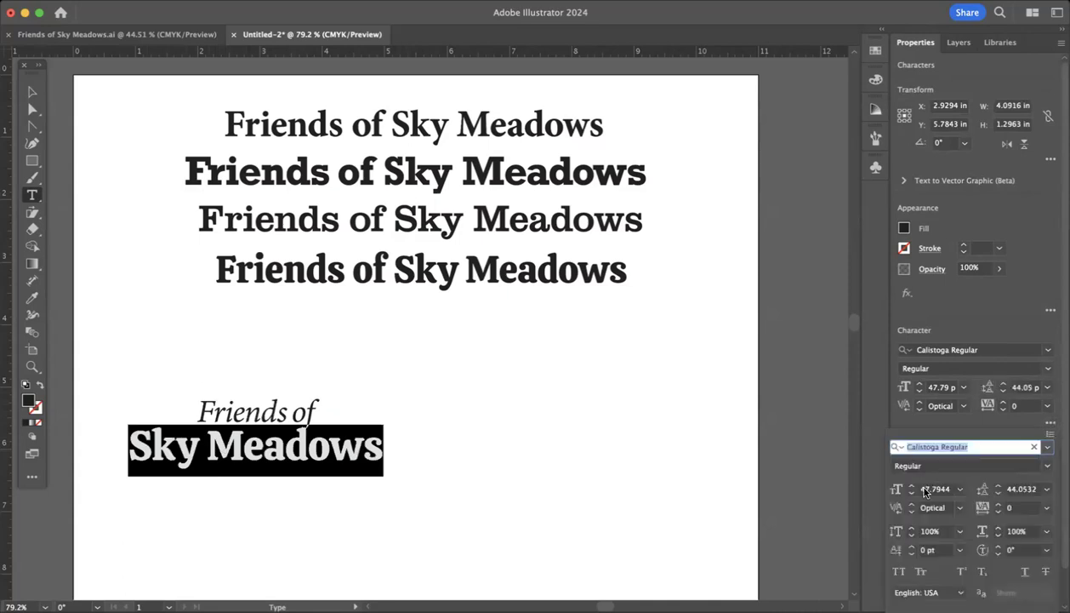
click(898, 571)
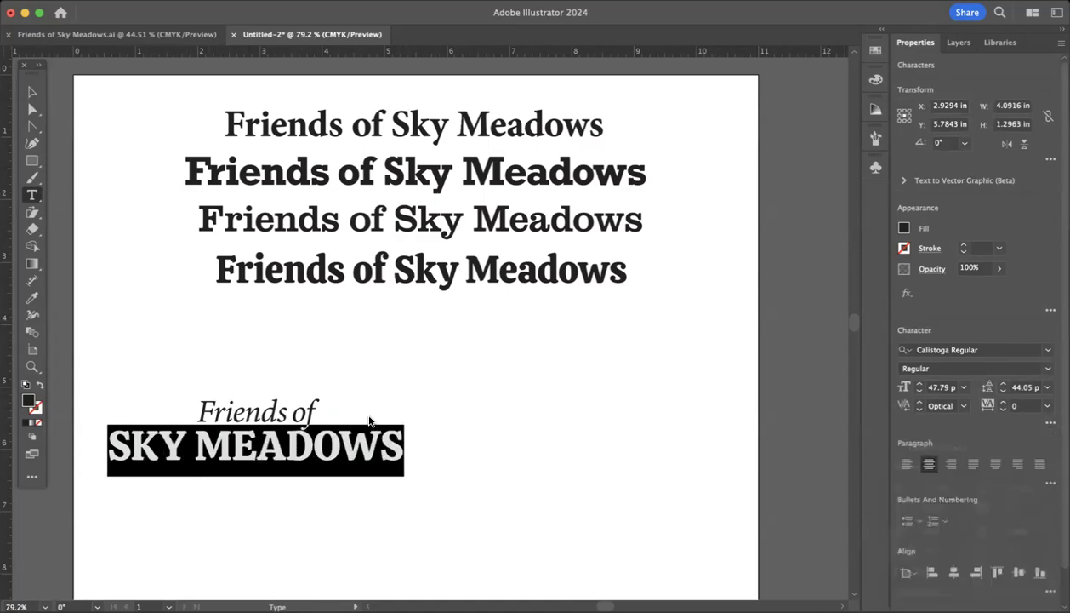
click(338, 417)
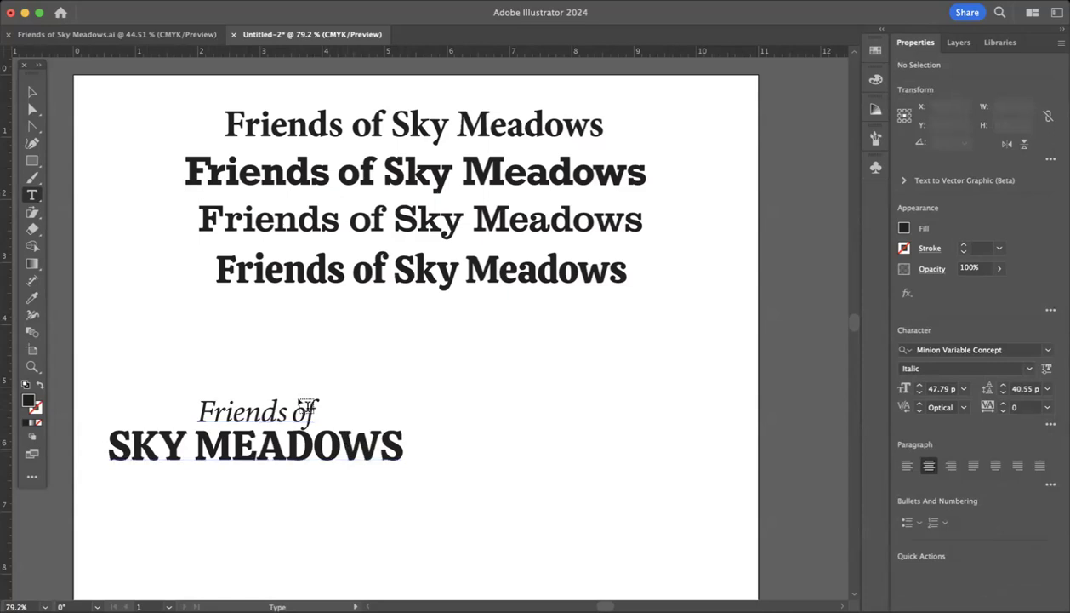
key(Escape)
key(super+shift+k)
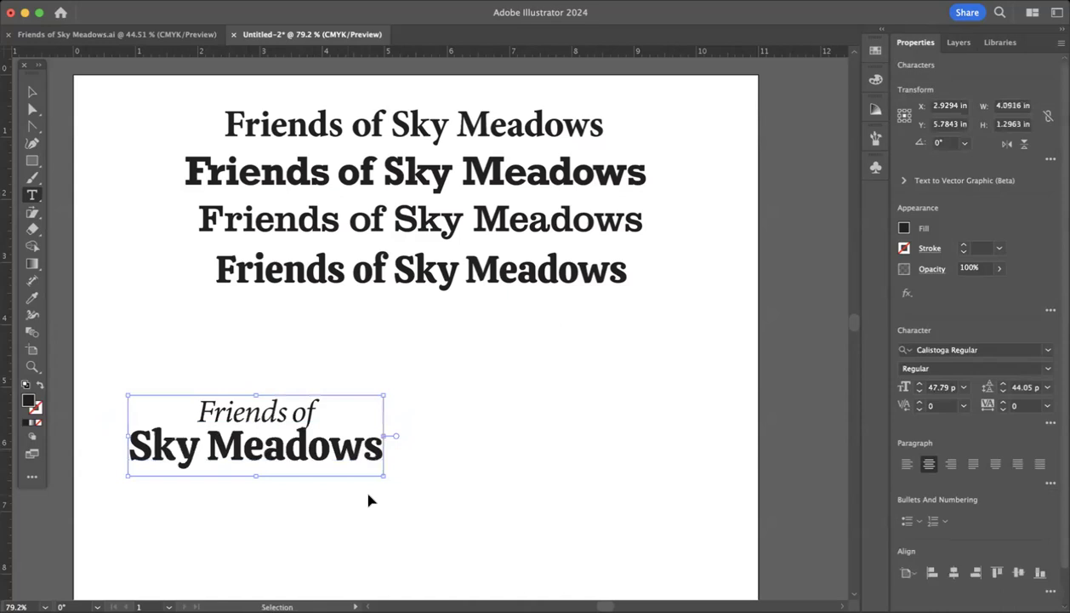
key(Return)
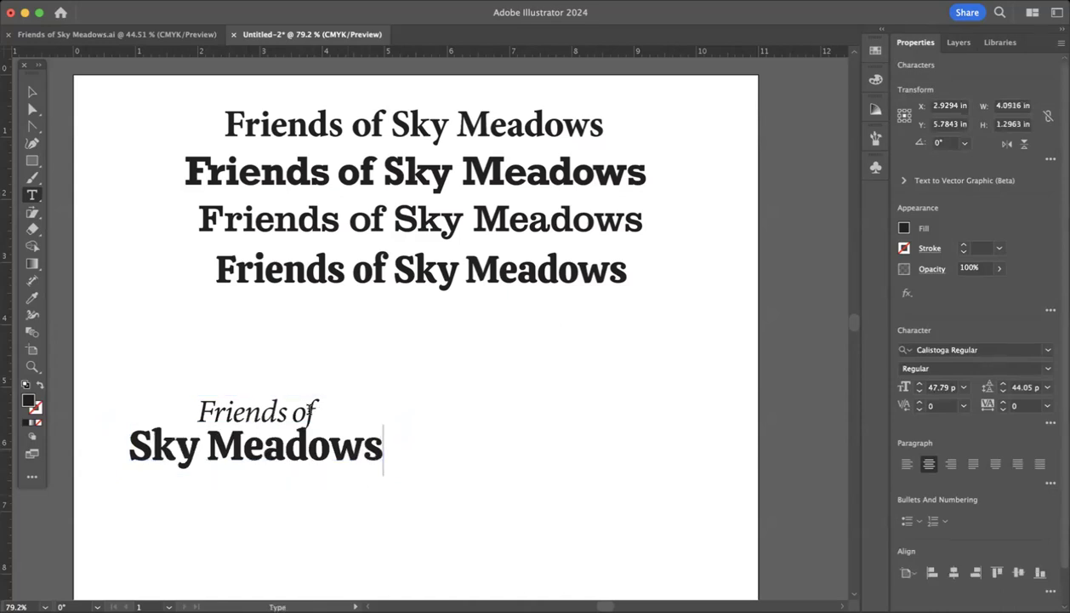
Change the stacked Friends of line to the Regular style of Minion Variable Concept and deselect it
double_click(307, 410)
triple_click(308, 409)
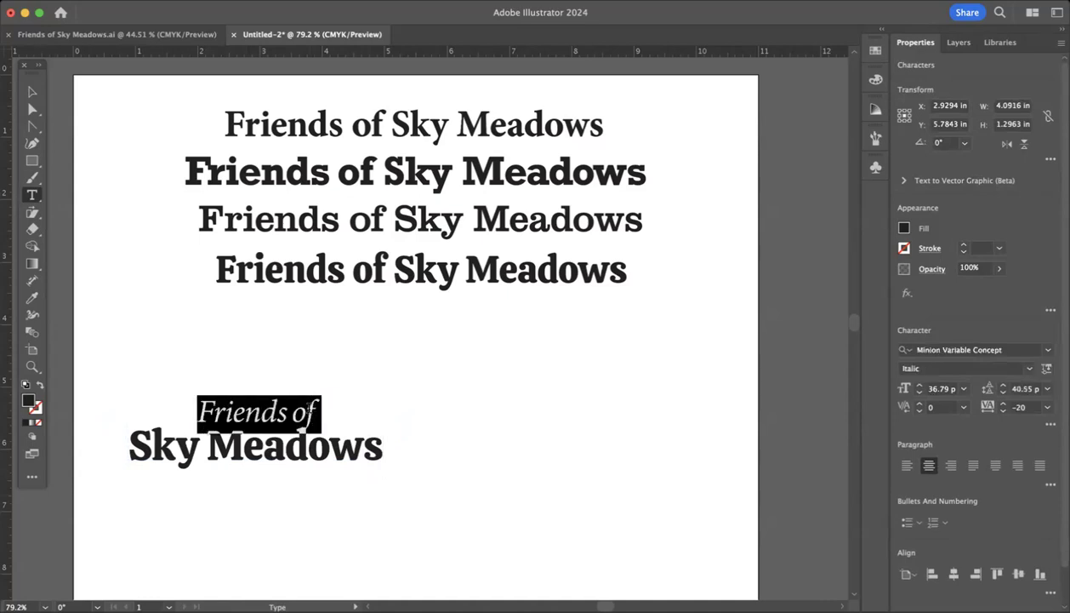
click(1029, 370)
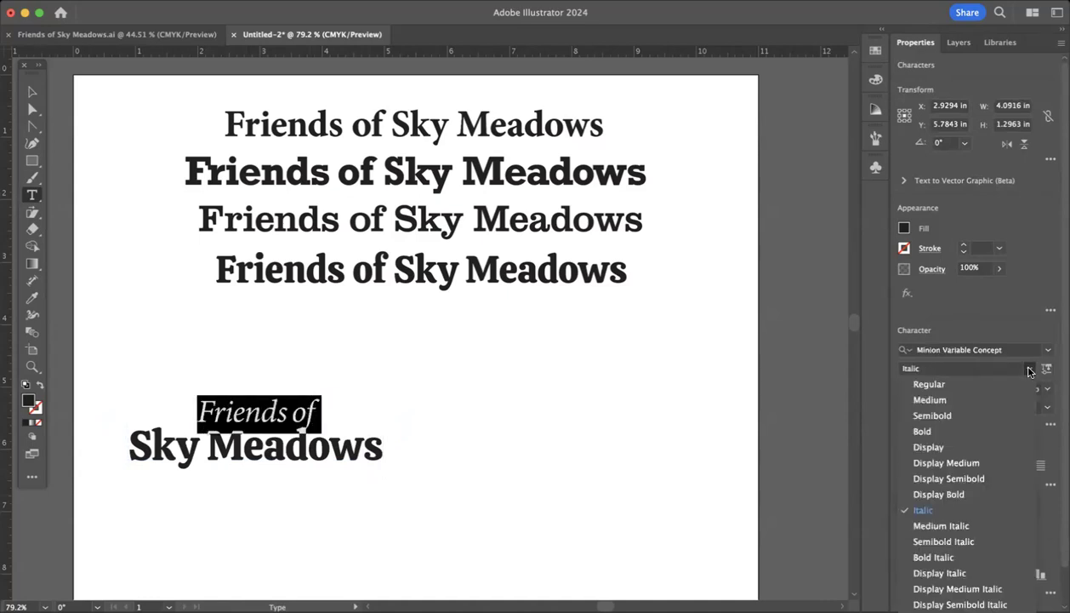
click(976, 389)
key(Escape)
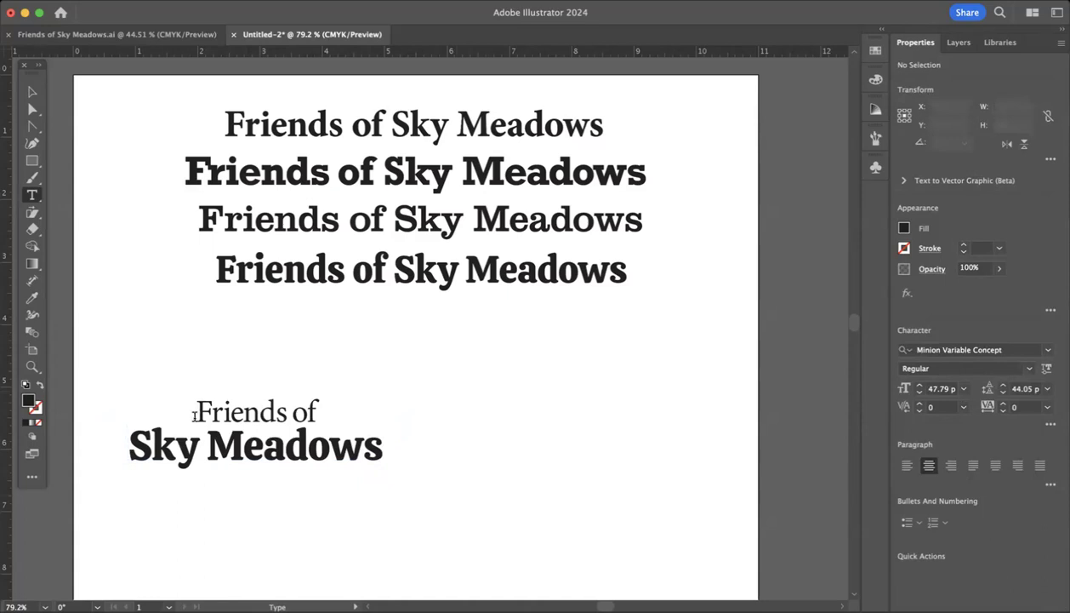
Left-align the stacked wordmark and indent the Friends of line with leading spaces
drag(199, 412, 308, 460)
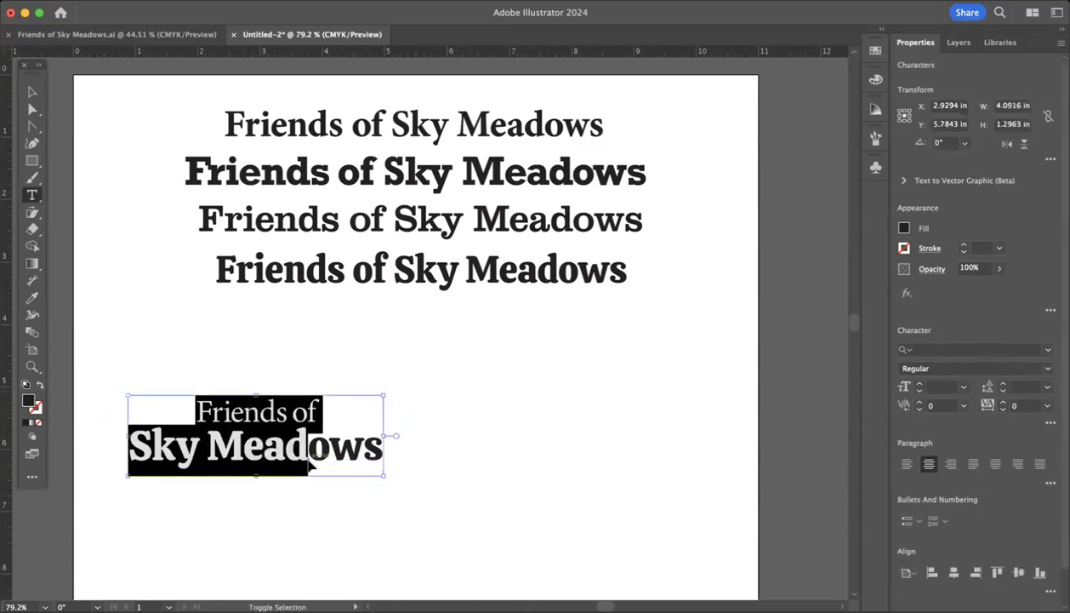
key(super+shift+l)
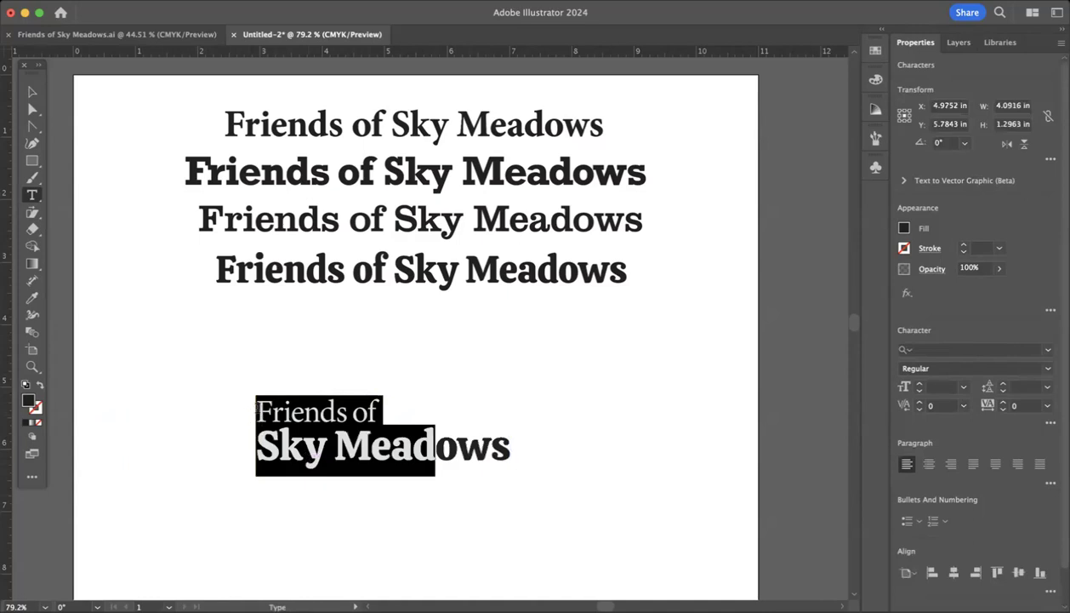
right_click(258, 410)
click(526, 400)
click(255, 412)
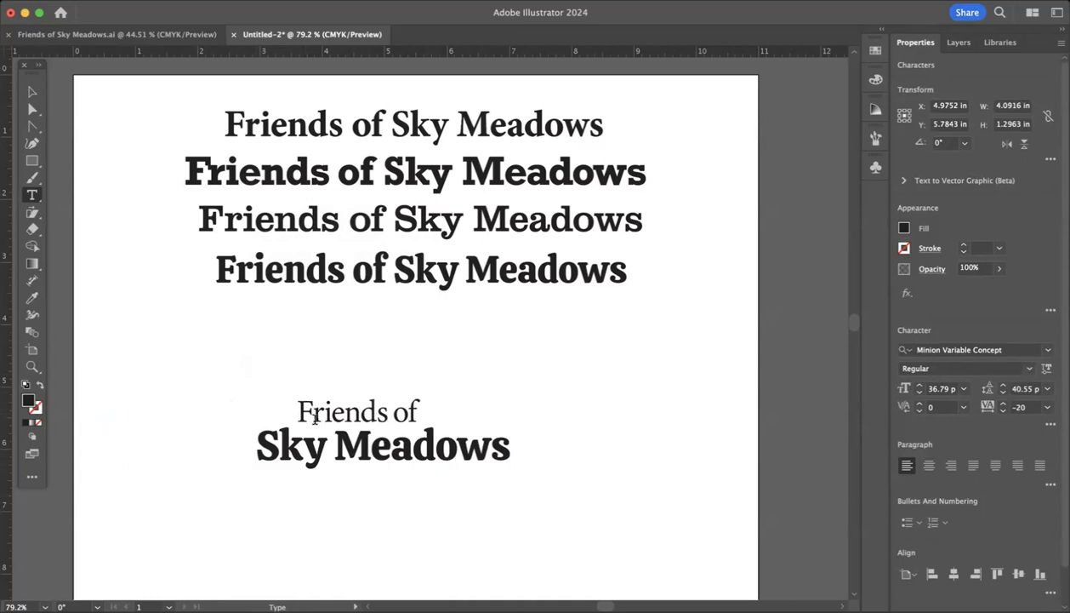
Reduce the leading of the stacked Sky Meadows line to 42.05 pt and deselect the text
triple_click(343, 445)
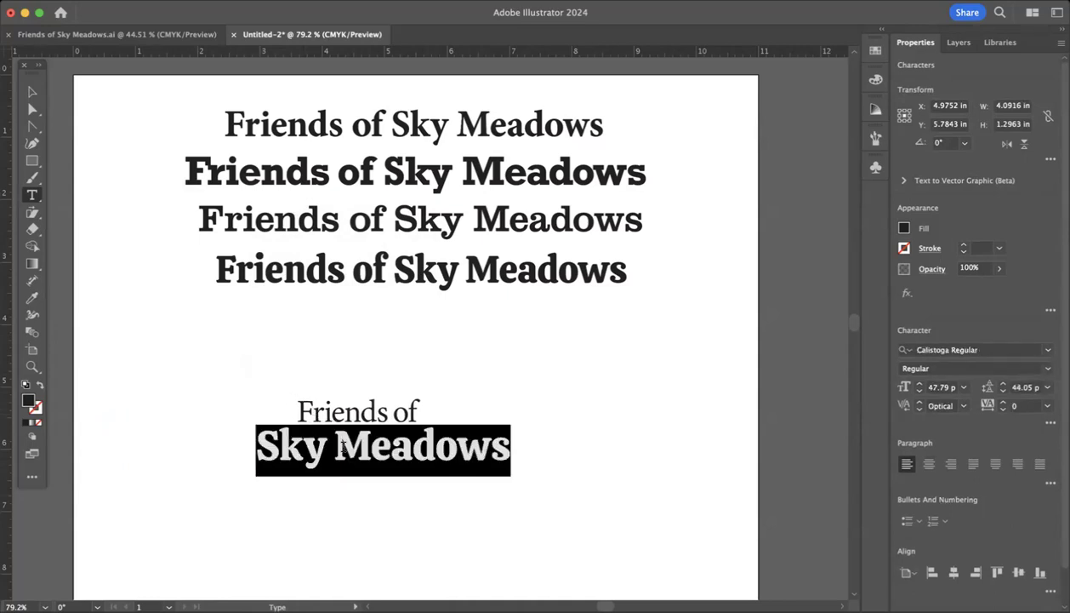
key(alt+Up)
key(alt+Up)
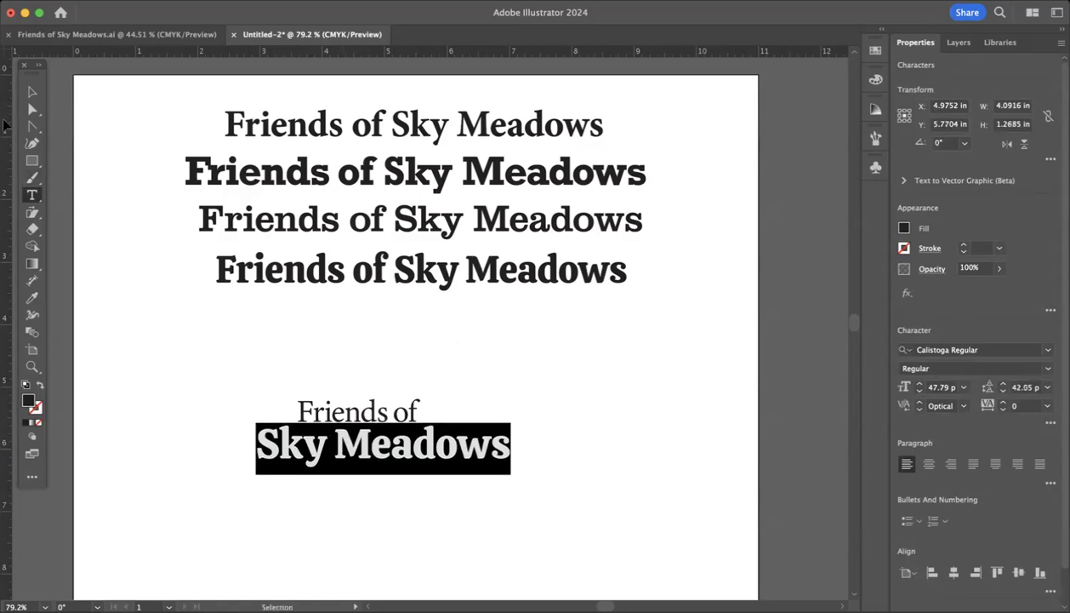
click(32, 92)
click(118, 279)
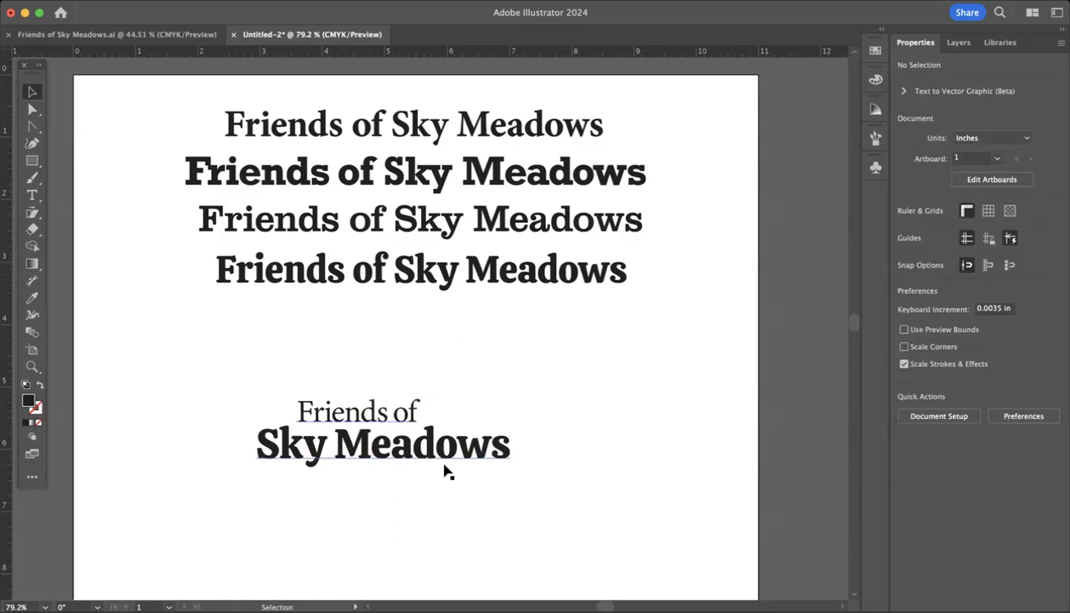
Set the stacked Friends of line to Italic and move the whole stacked wordmark toward the artboard's left edge
double_click(377, 417)
triple_click(377, 417)
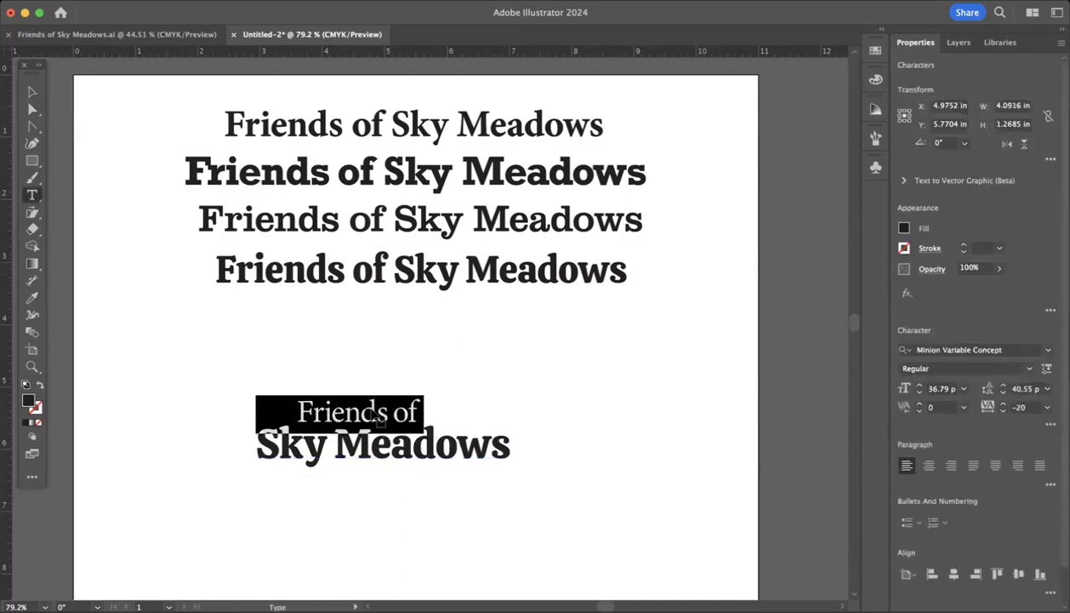
click(1031, 369)
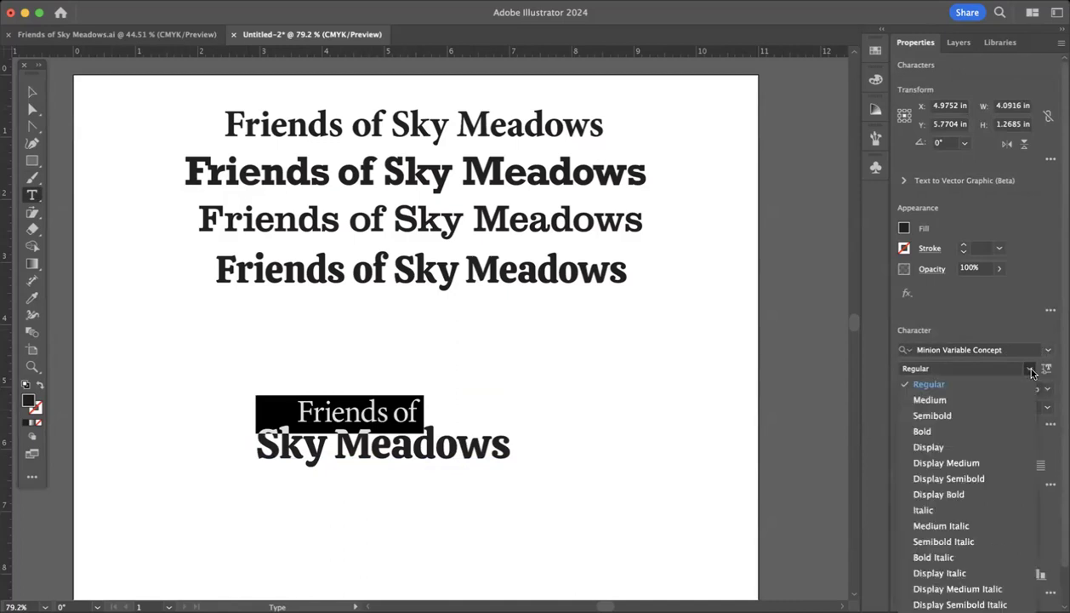
click(951, 509)
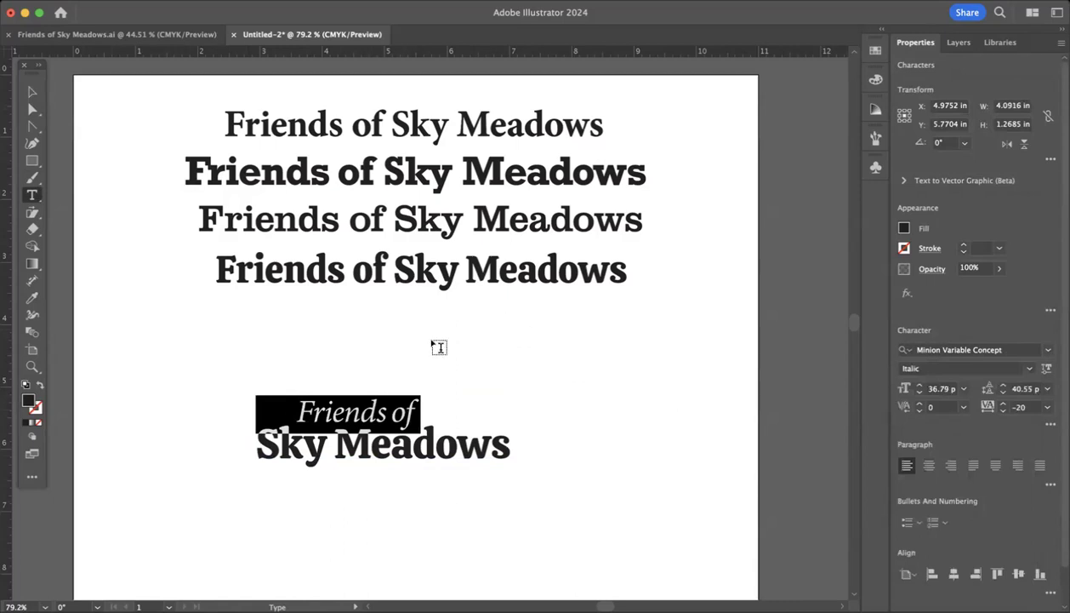
key(super+shift+a)
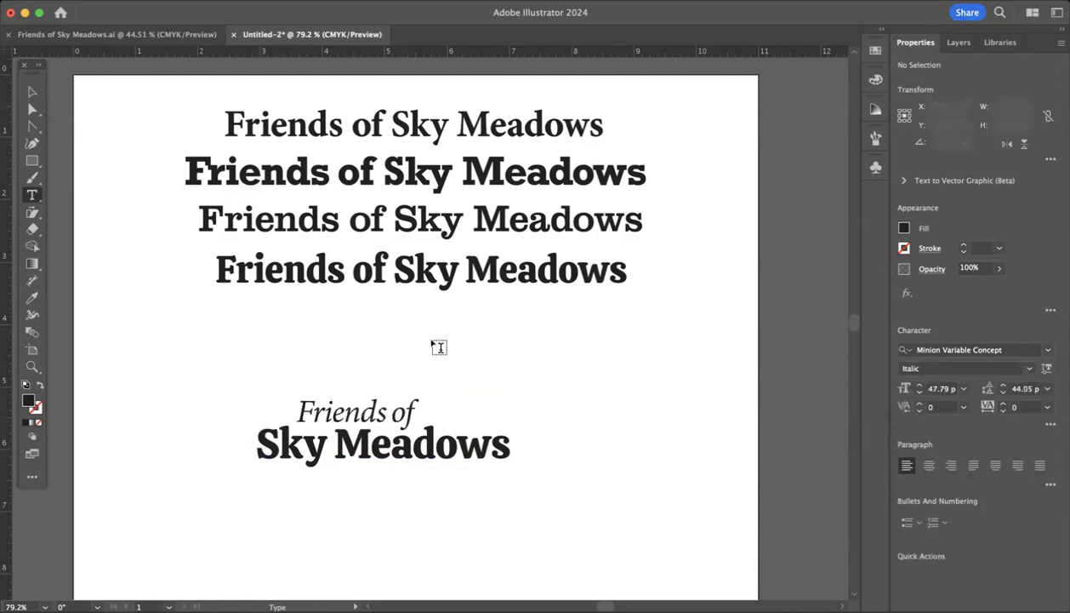
key(v)
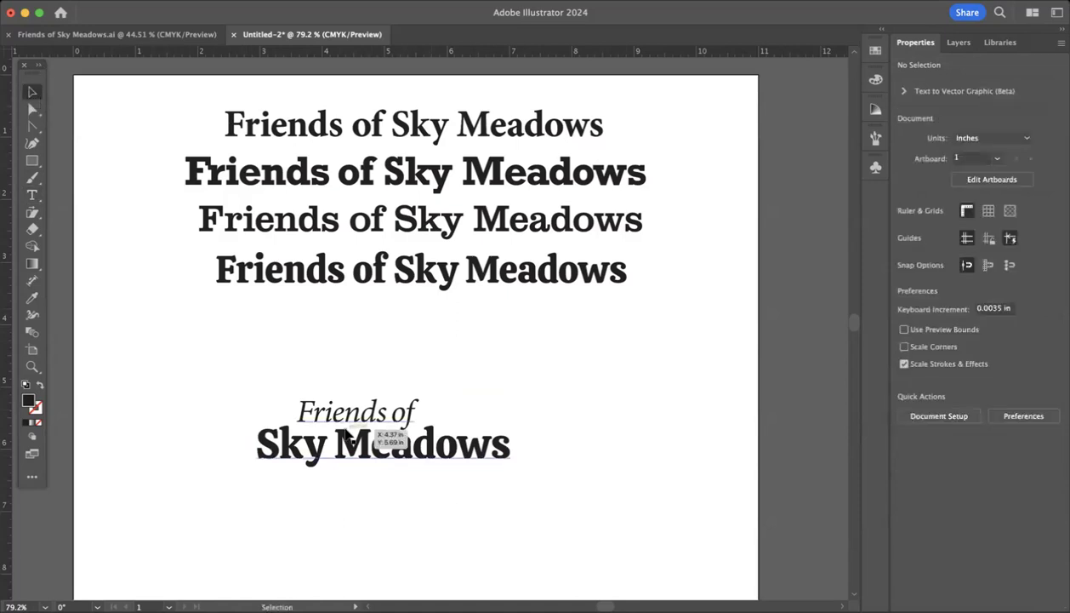
drag(346, 425, 214, 423)
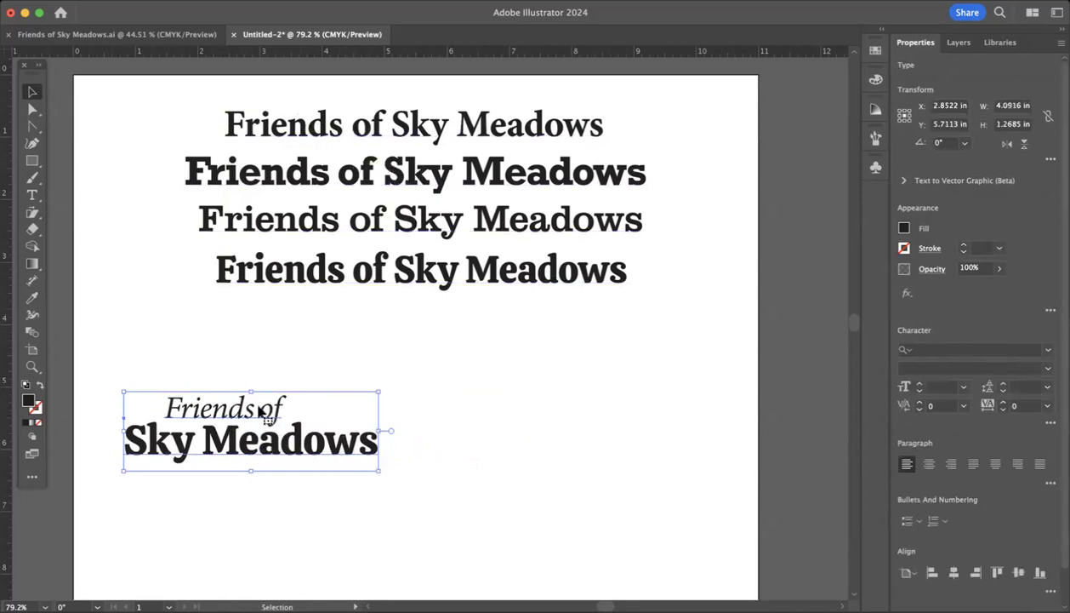
Kern the gap between the stacked words Sky and Meadows to -80 and deselect the text
double_click(198, 456)
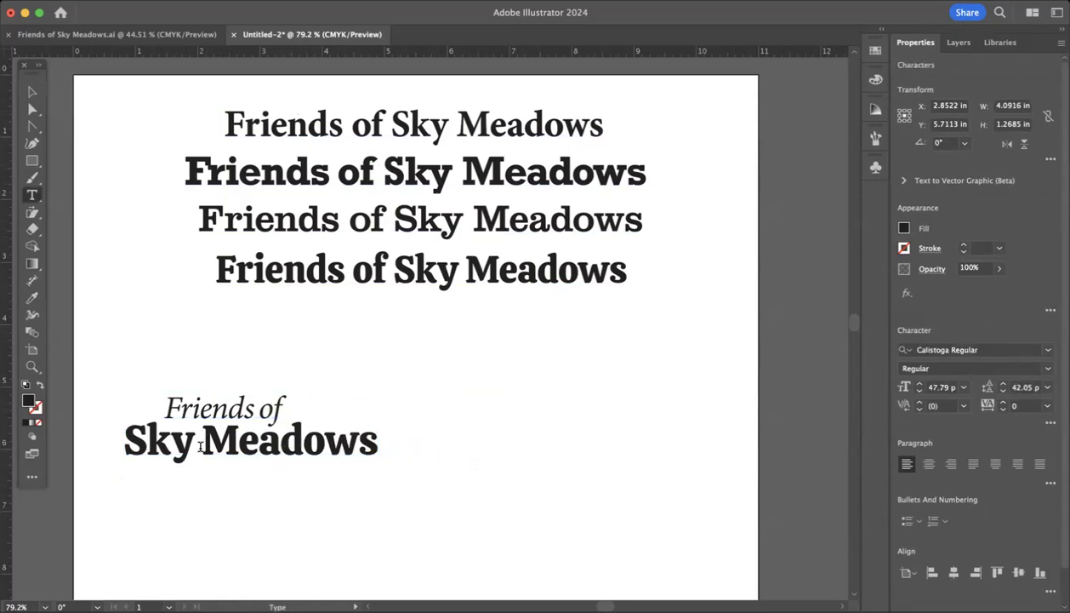
key(alt+Left)
key(alt+Left)
key(alt+Left)
key(alt+Left)
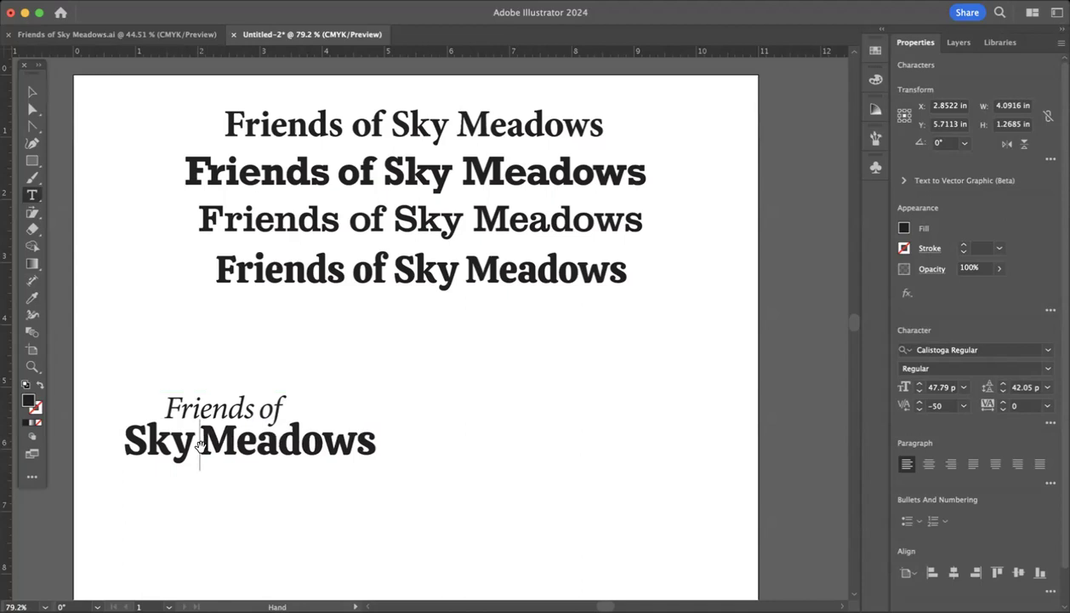
key(alt+Left)
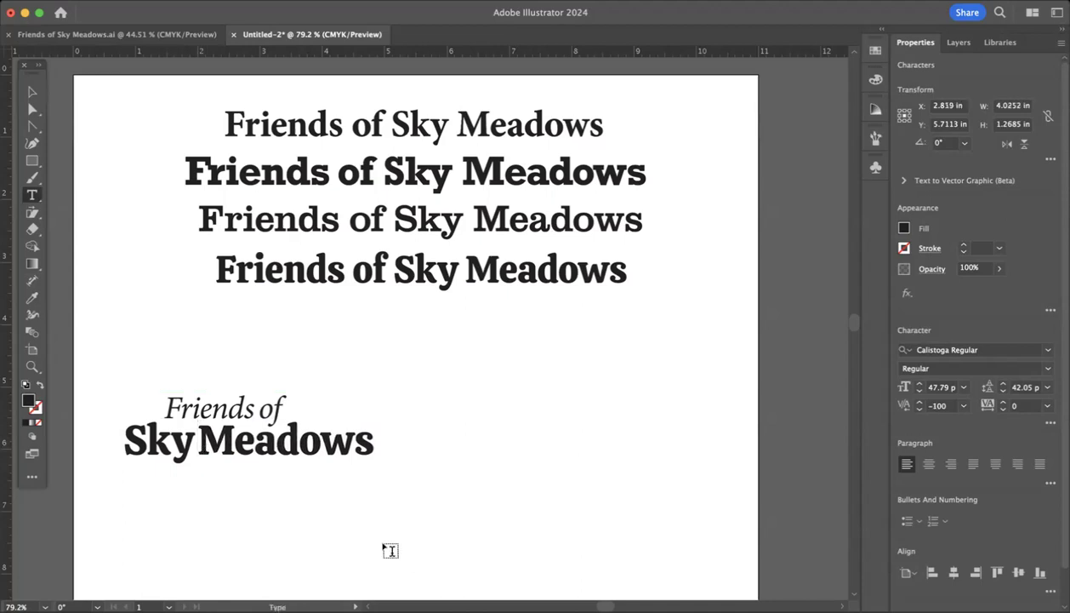
key(alt+Right)
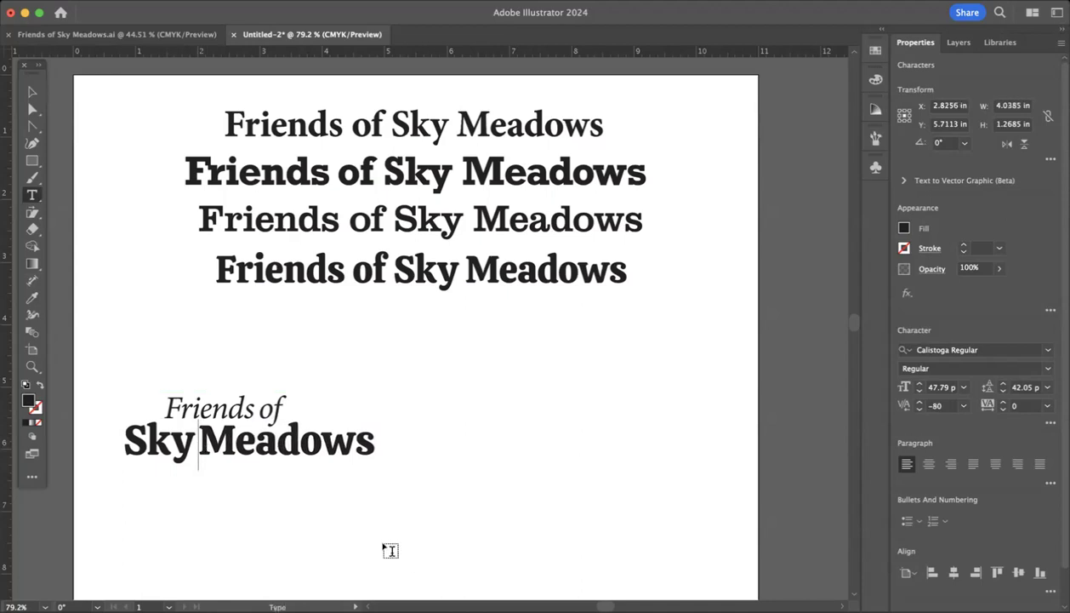
click(32, 91)
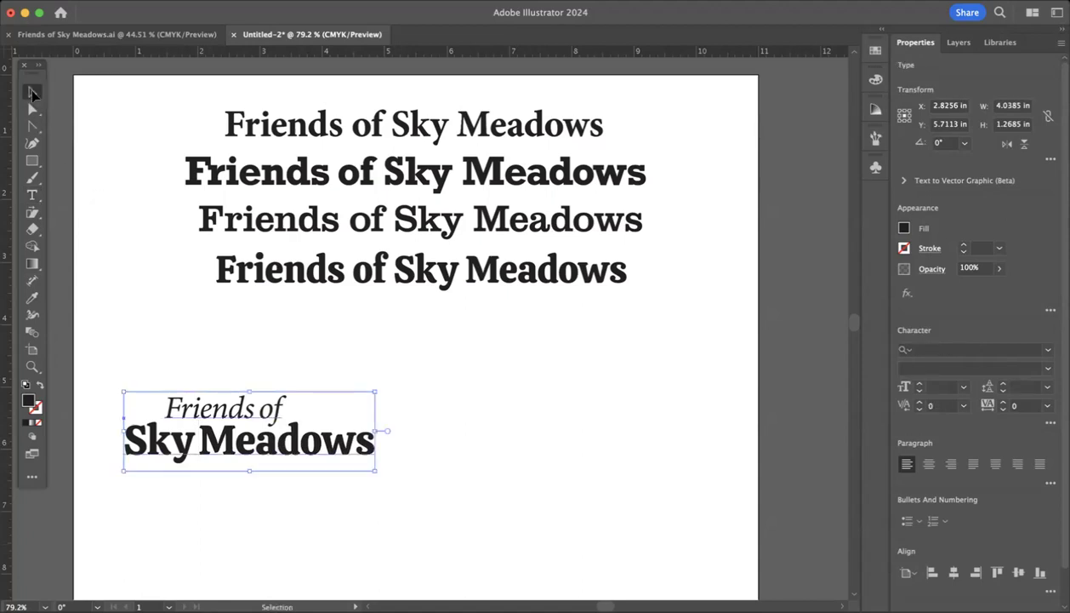
click(160, 303)
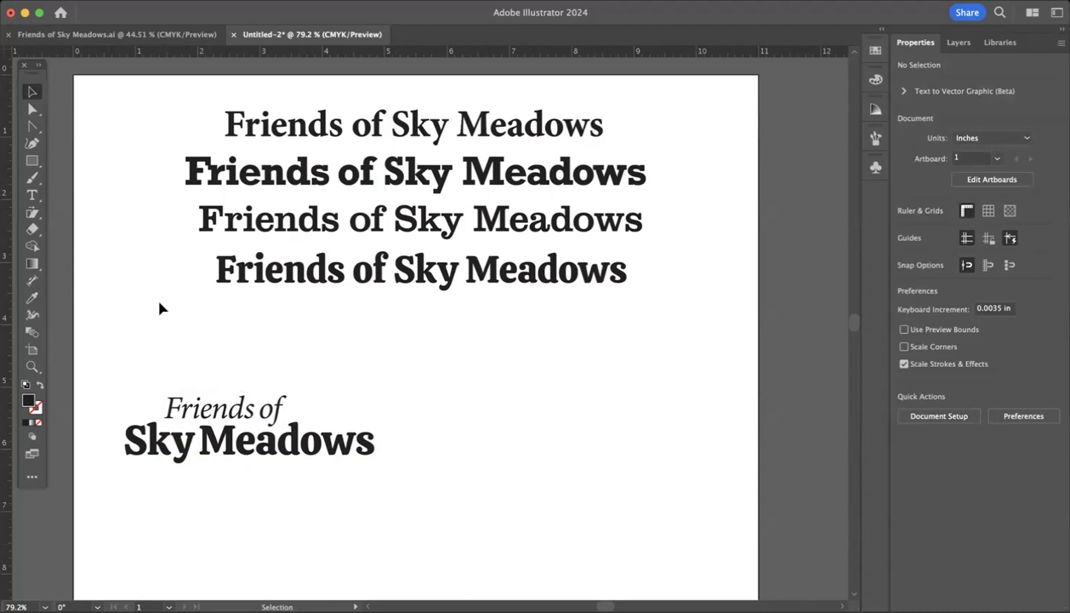
Kern the k and y of the stacked word Sky to -25
double_click(179, 451)
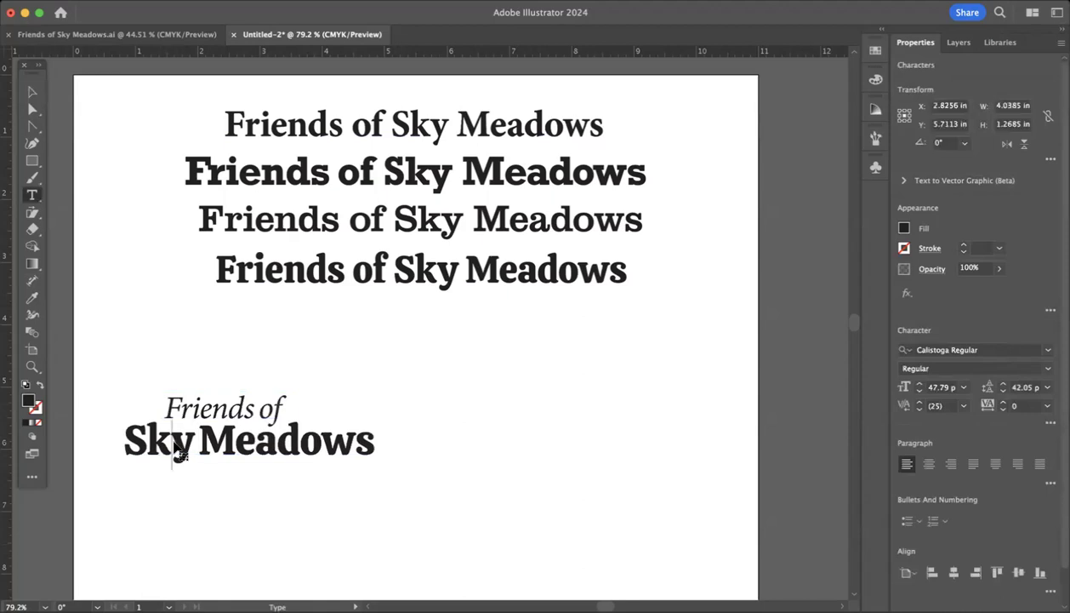
double_click(178, 451)
click(173, 445)
key(alt+Left)
key(alt+Left)
key(alt+Left)
key(alt+Left)
key(alt+Left)
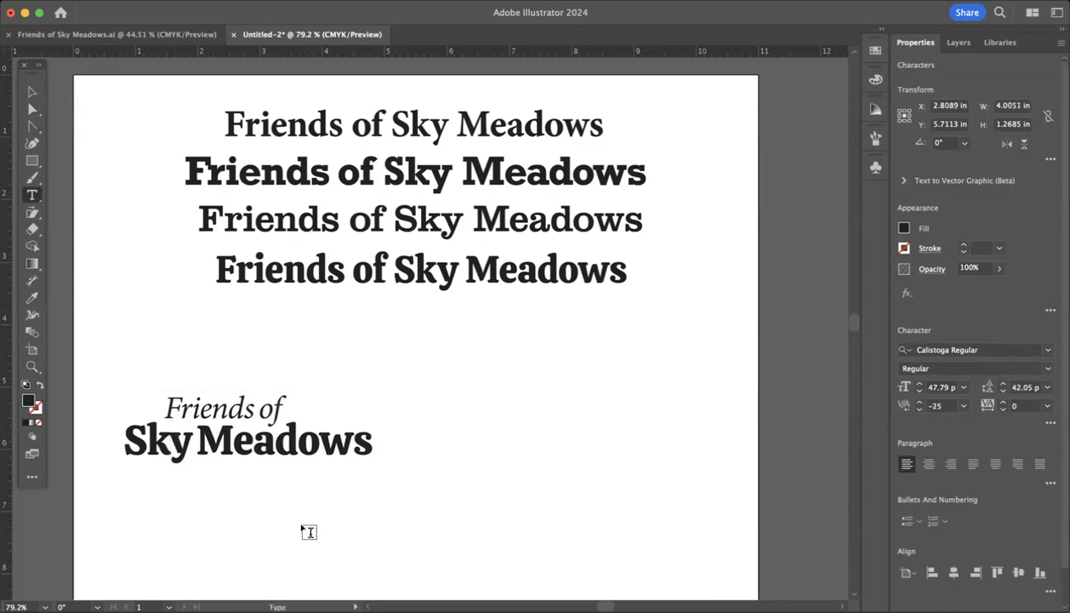
Kern the M and e of the stacked word Meadows to -50 and deselect the text
click(232, 441)
key(alt+Left)
key(alt+Left)
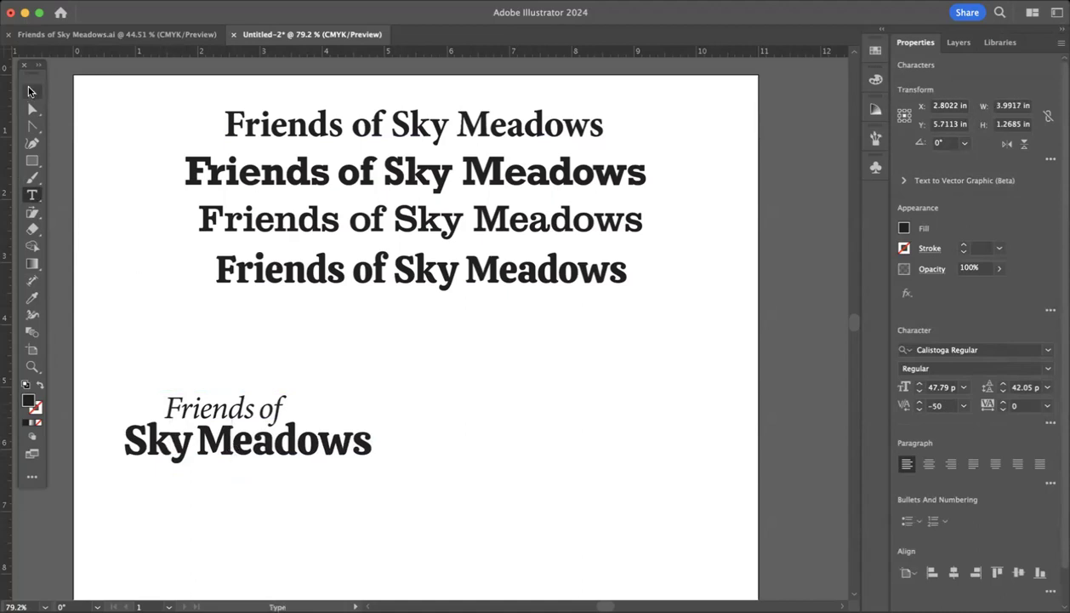
click(31, 91)
click(153, 319)
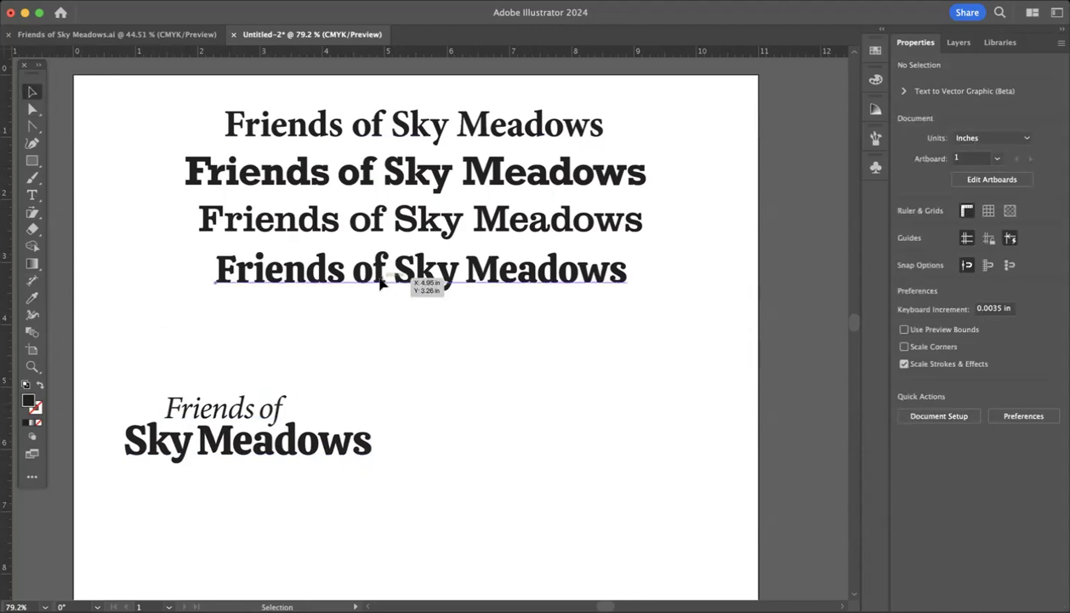
Duplicate the Calistoga wordmark into the lower part of the artboard and break it into three lines: Friends of, Sky, Meadows
drag(380, 284, 492, 383)
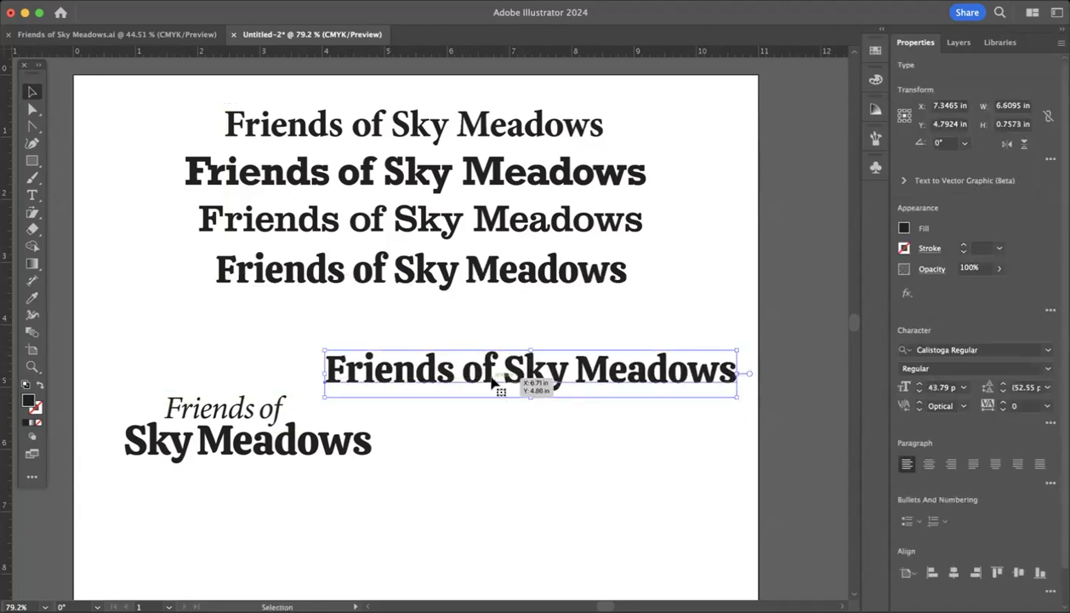
double_click(494, 384)
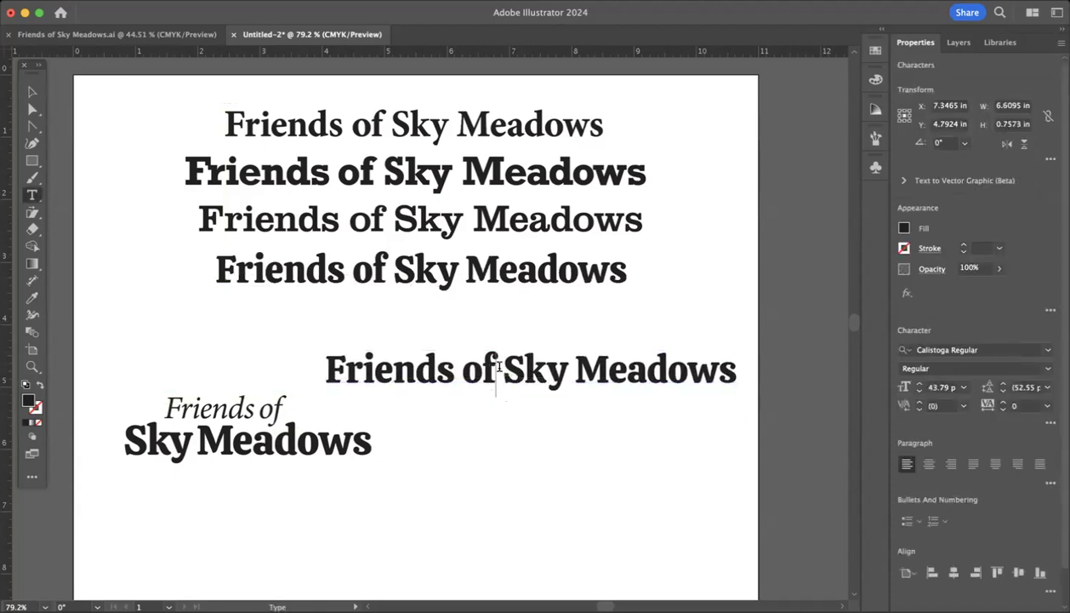
key(Return)
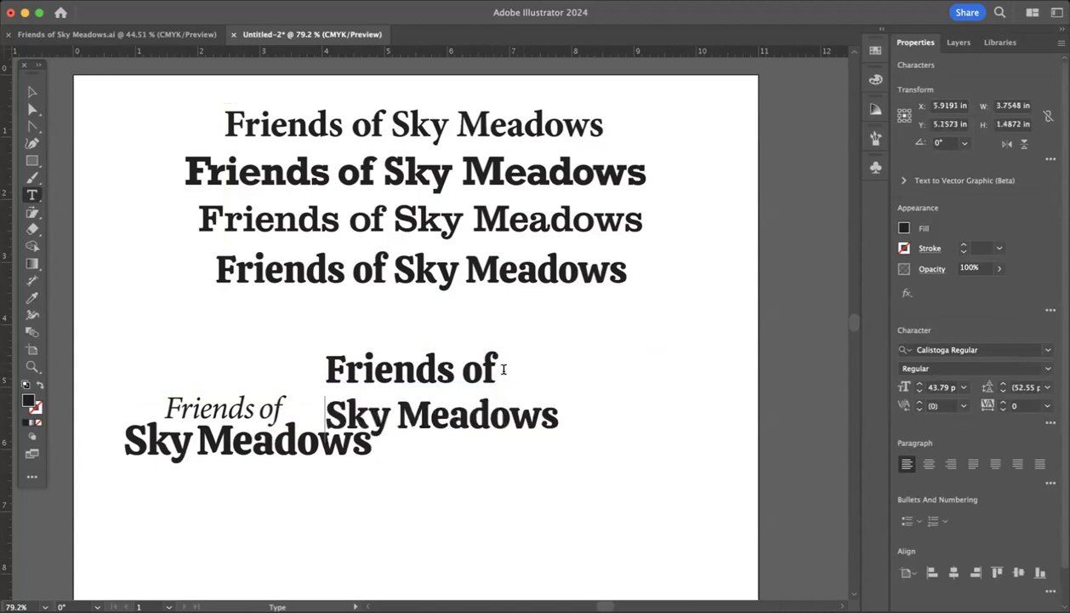
click(389, 414)
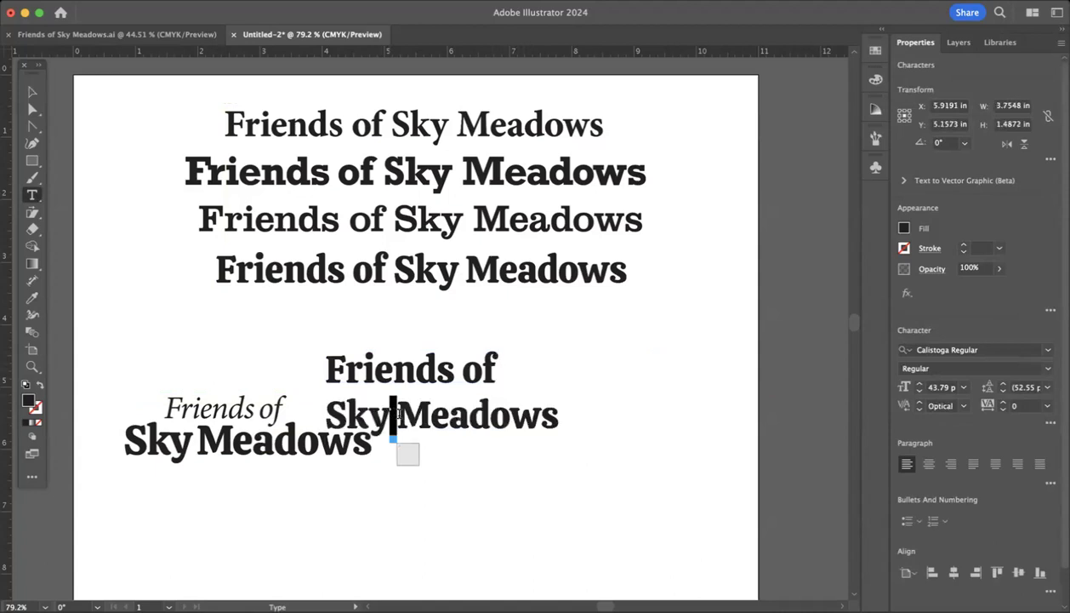
key(Return)
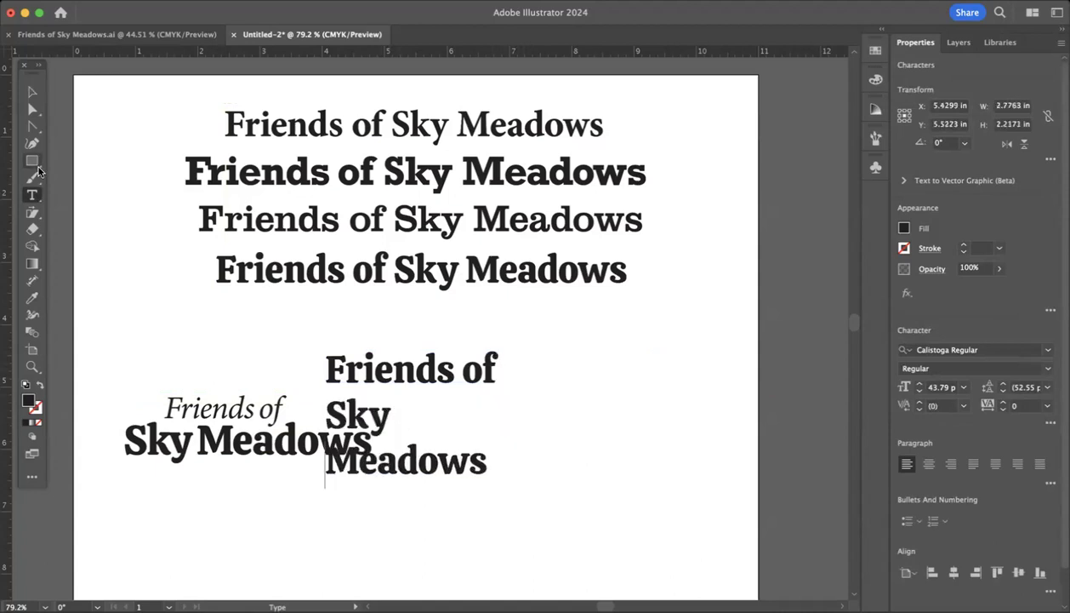
Move the three-line stack clear of the italic version and reduce its Friends of line to 40.29 pt
click(32, 91)
drag(425, 370, 560, 400)
double_click(561, 400)
triple_click(564, 406)
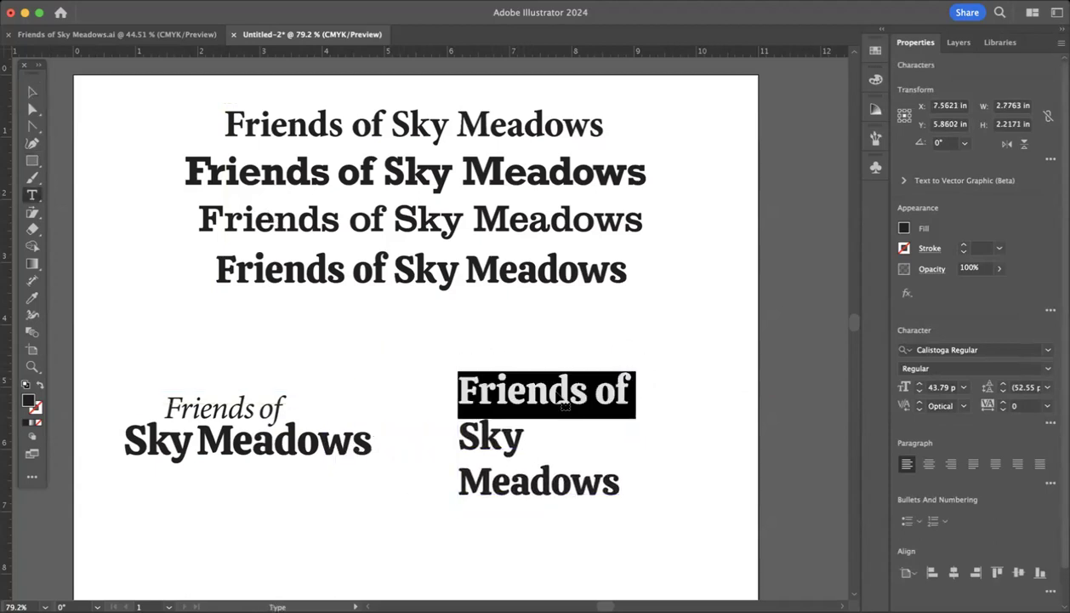
key(super+shift+comma)
key(super+shift+comma)
key(super+shift+comma)
key(super+shift+comma)
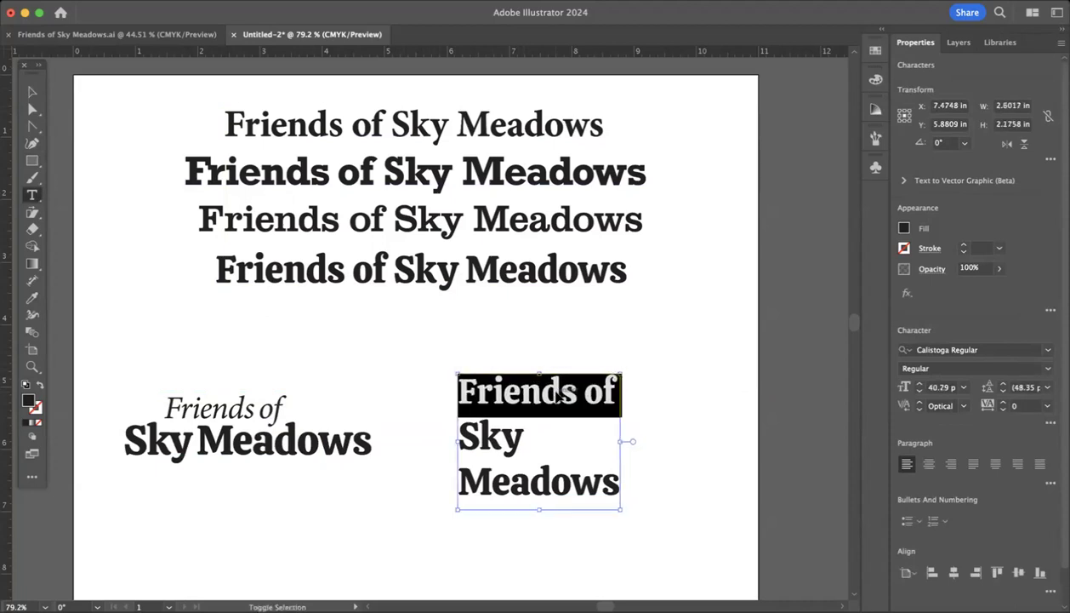
Retype the word Sky in the three-line stack in capitals as SKY
click(505, 440)
drag(463, 437, 643, 480)
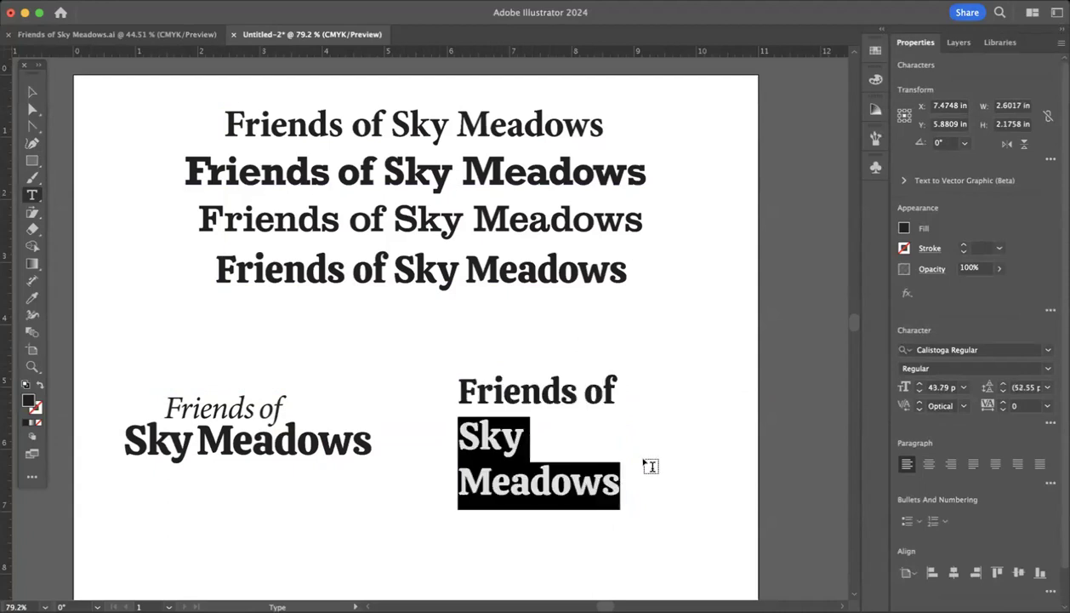
click(480, 434)
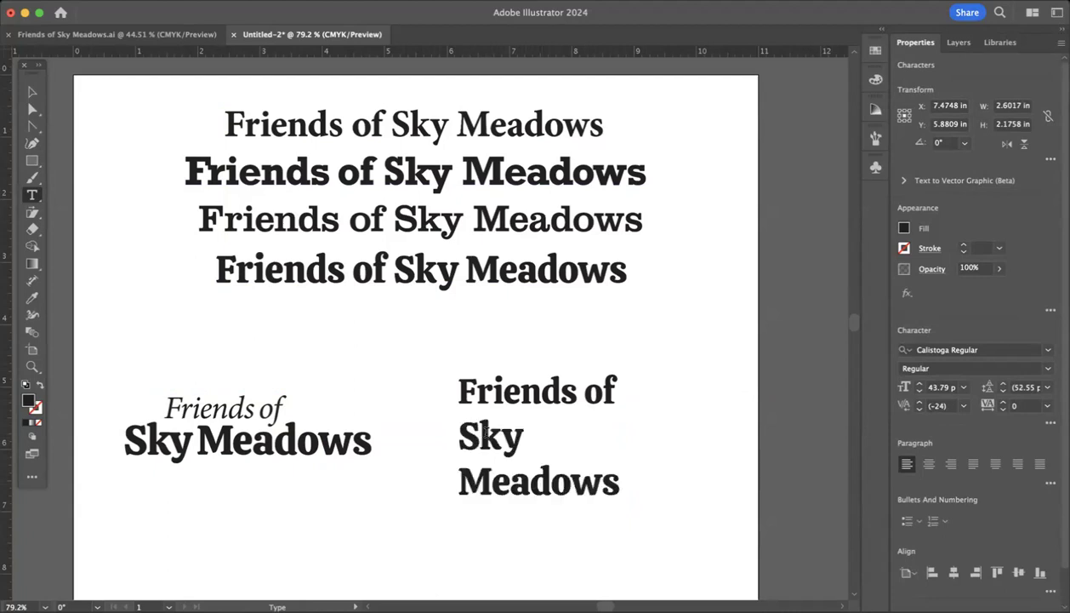
drag(482, 434, 541, 433)
text(KY)
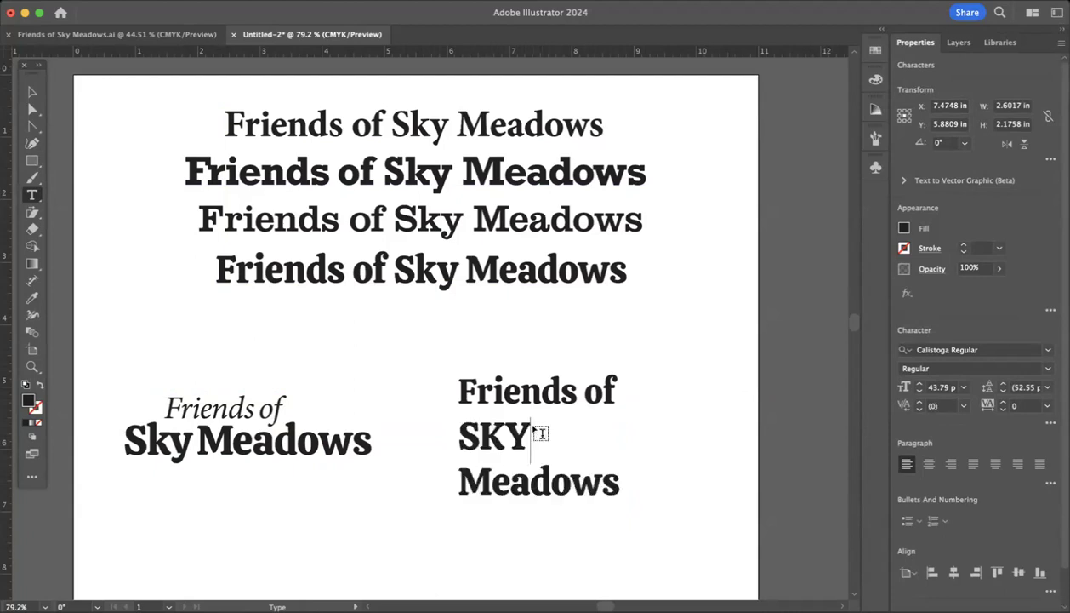
Kern the K and Y of SKY to -37 and retype Meadows below it in capitals as MEADOWS
click(508, 432)
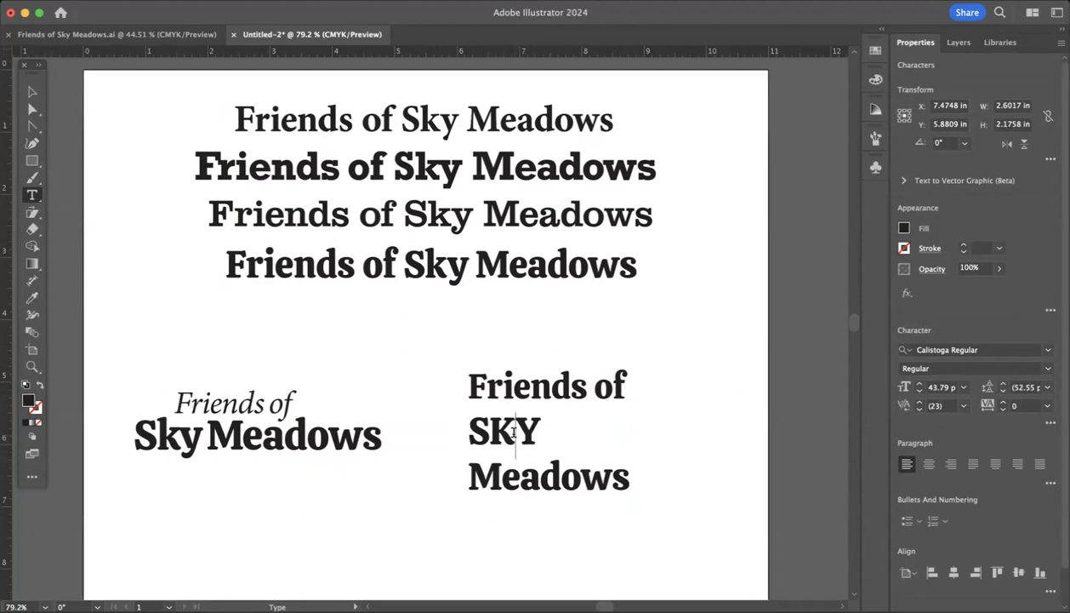
key(alt+Left)
key(alt+Left)
key(alt+Left)
key(alt+Left)
key(alt+Left)
key(alt+Left)
key(alt+Left)
key(alt+Left)
key(alt+Left)
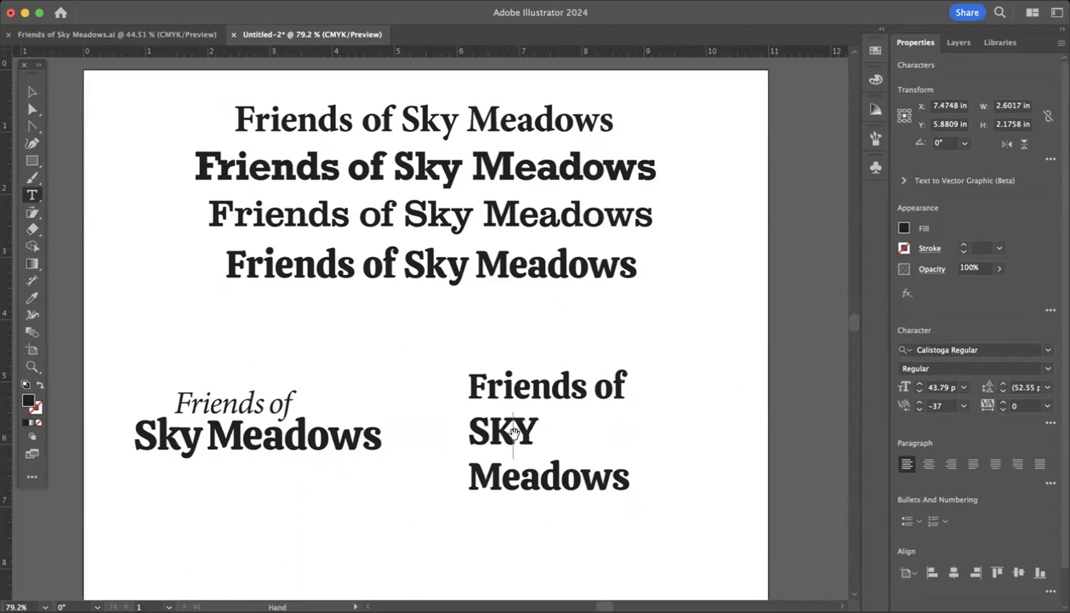
drag(503, 482, 638, 483)
text(EADOWS)
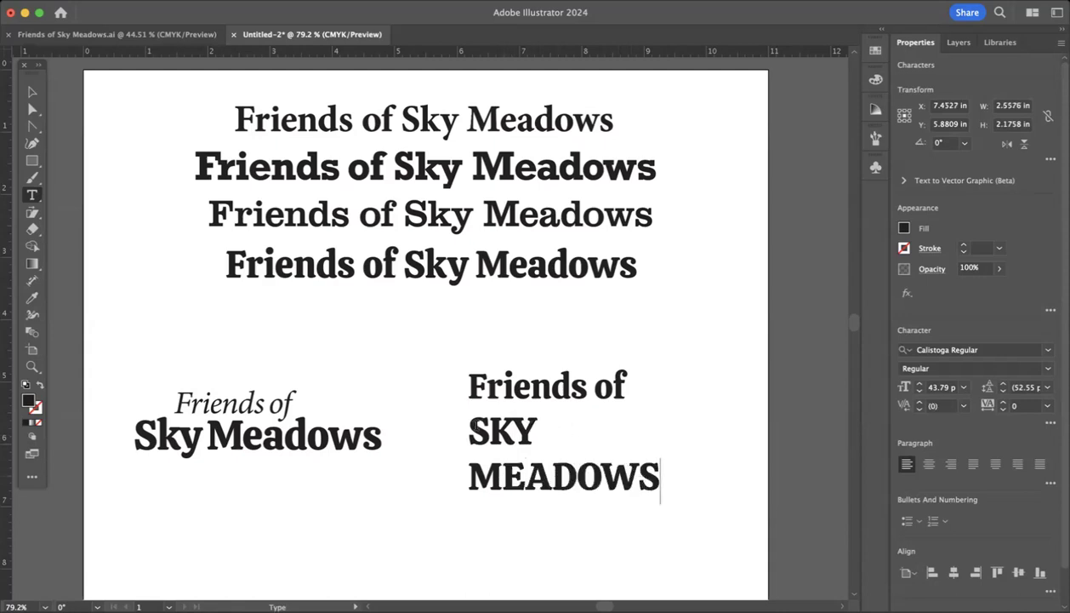
Enlarge the word SKY in the three-line stack to 60.79 pt
drag(466, 421, 535, 425)
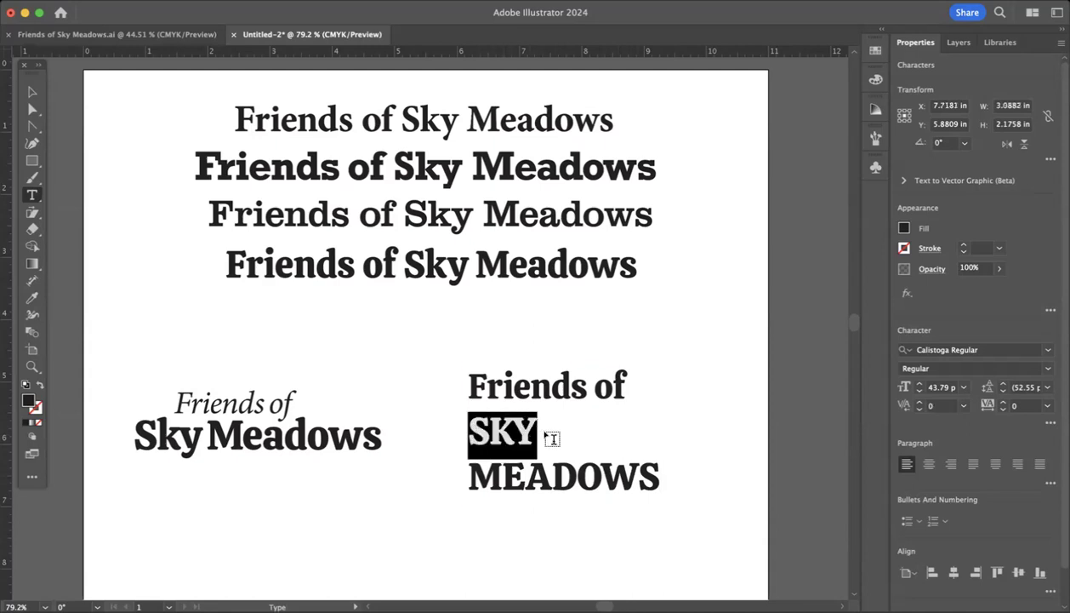
key(super+shift+period)
key(super+shift+period)
key(super+shift+period)
key(super+shift+period)
key(super+shift+period)
key(super+shift+period)
key(super+shift+period)
key(super+shift+period)
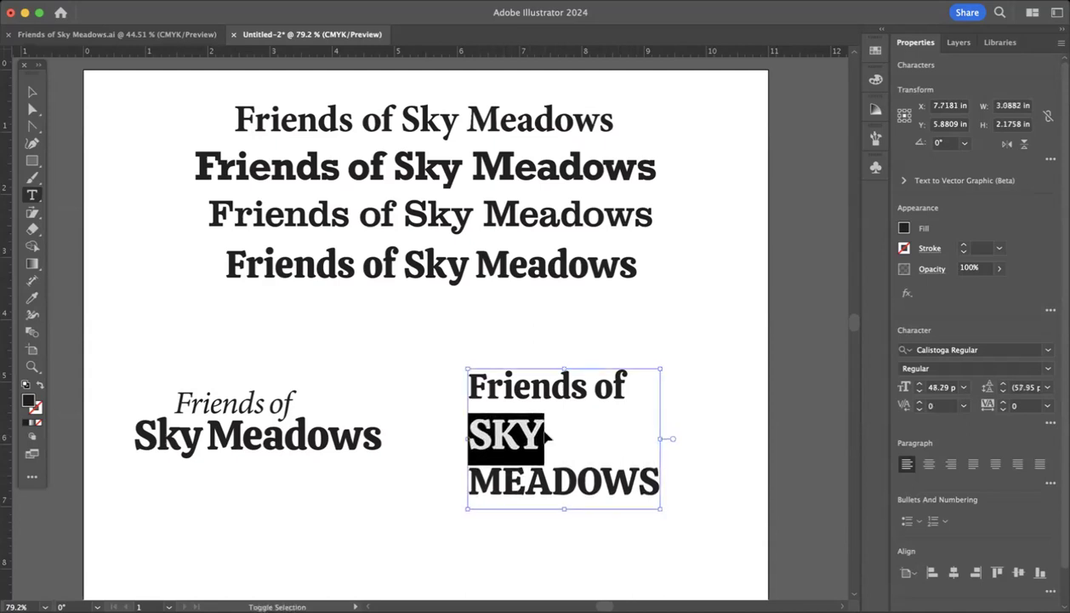
key(super+shift+period)
key(super+shift+period)
key(super+shift+period)
key(super+shift+period)
key(super+shift+period)
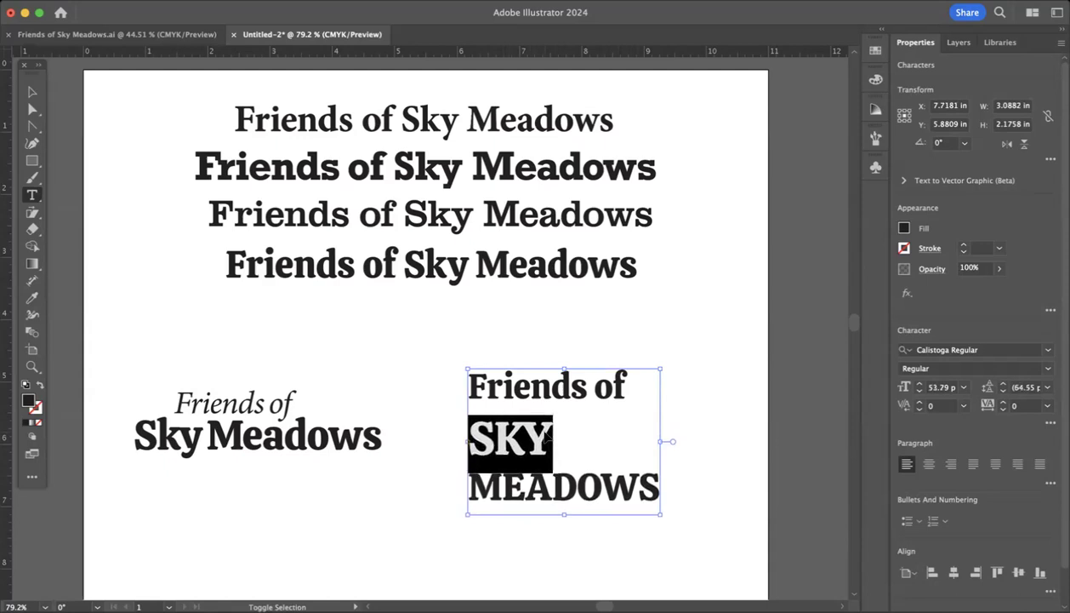
key(super+shift+period)
key(super+shift+period)
key(super+shift+period)
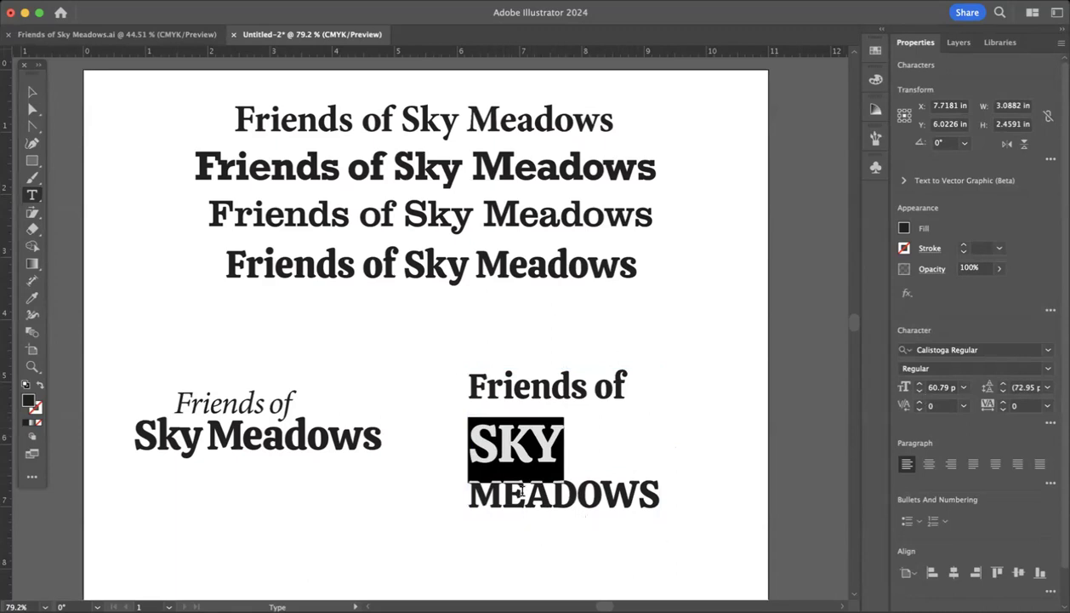
Set the font size of SKY to 125 pt so it spans about the width of MEADOWS
click(935, 392)
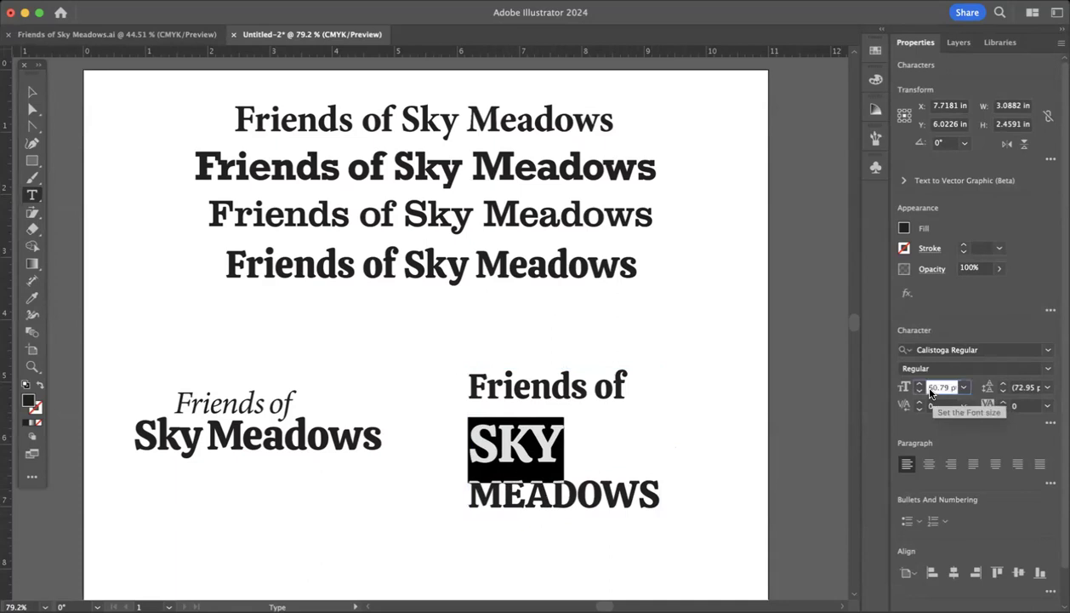
text(120)
key(Return)
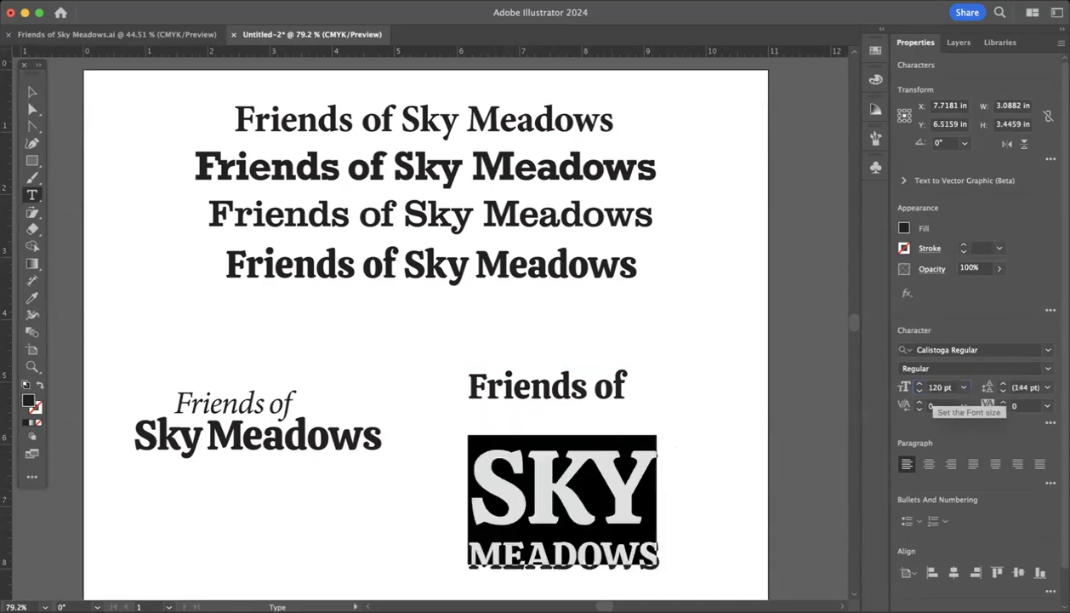
key(Up)
key(Up)
key(Up)
key(Up)
key(Up)
key(Up)
key(Up)
key(Up)
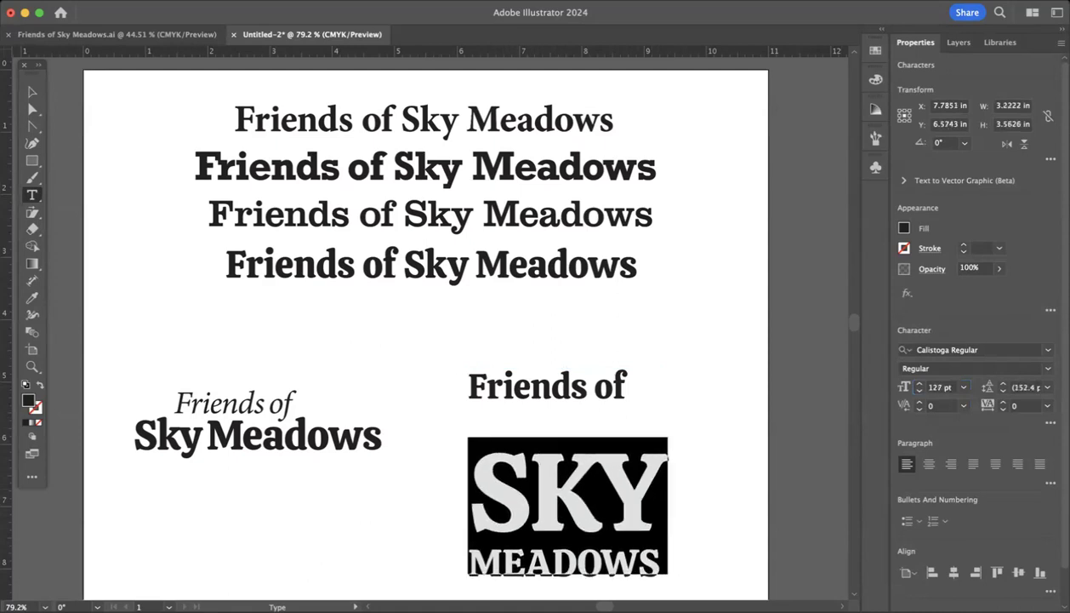
key(Down)
key(Down)
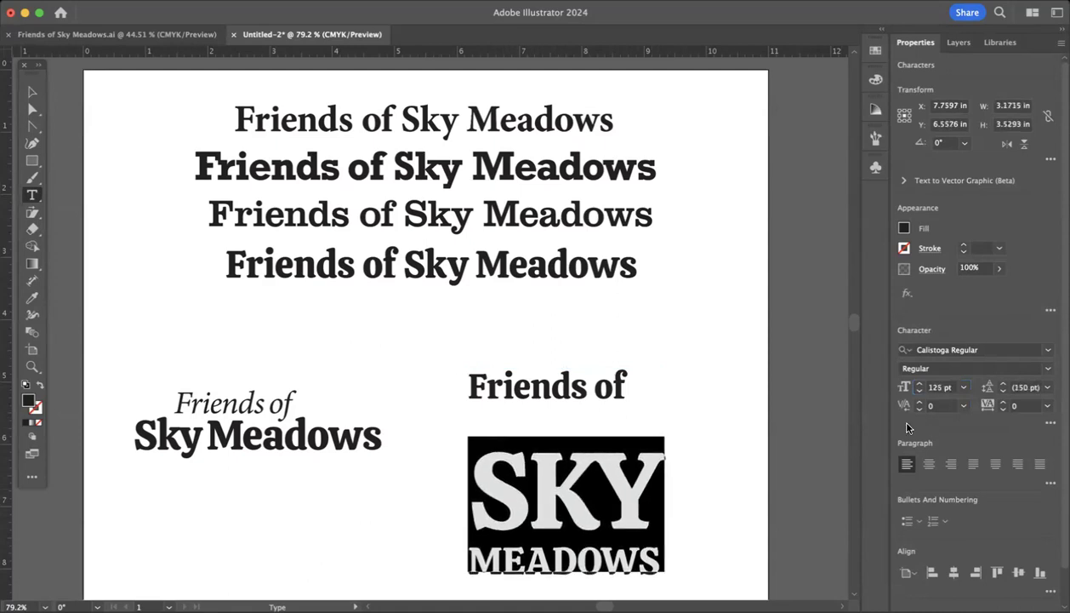
click(595, 525)
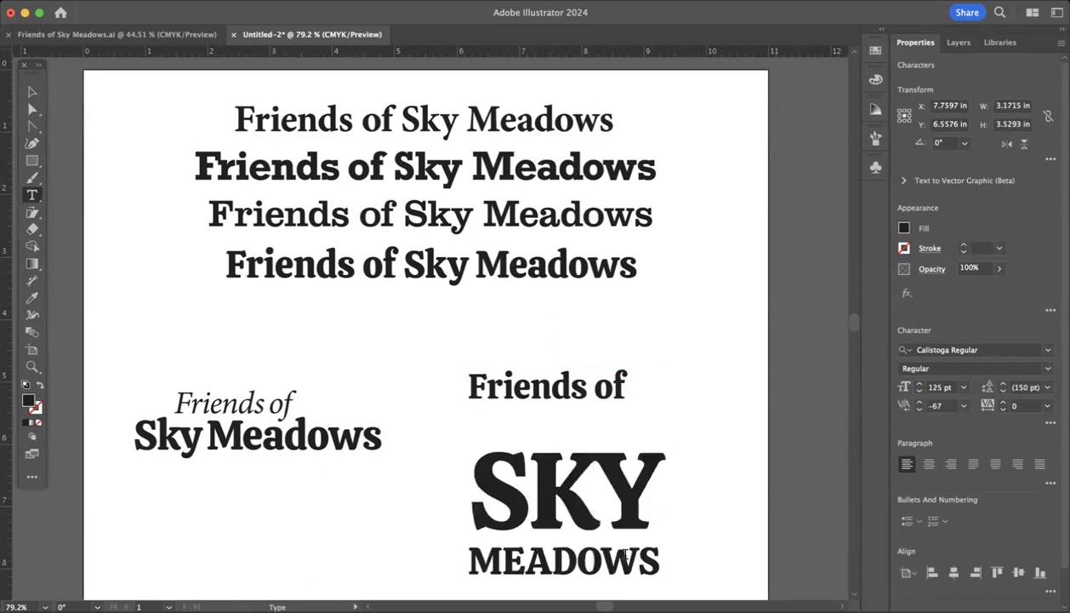
Tighten the leading of the MEADOWS line to 40.55 pt and reduce its font size to 42.79 pt
double_click(617, 557)
key(alt+Up)
key(alt+Up)
key(alt+Up)
key(alt+Up)
key(alt+Up)
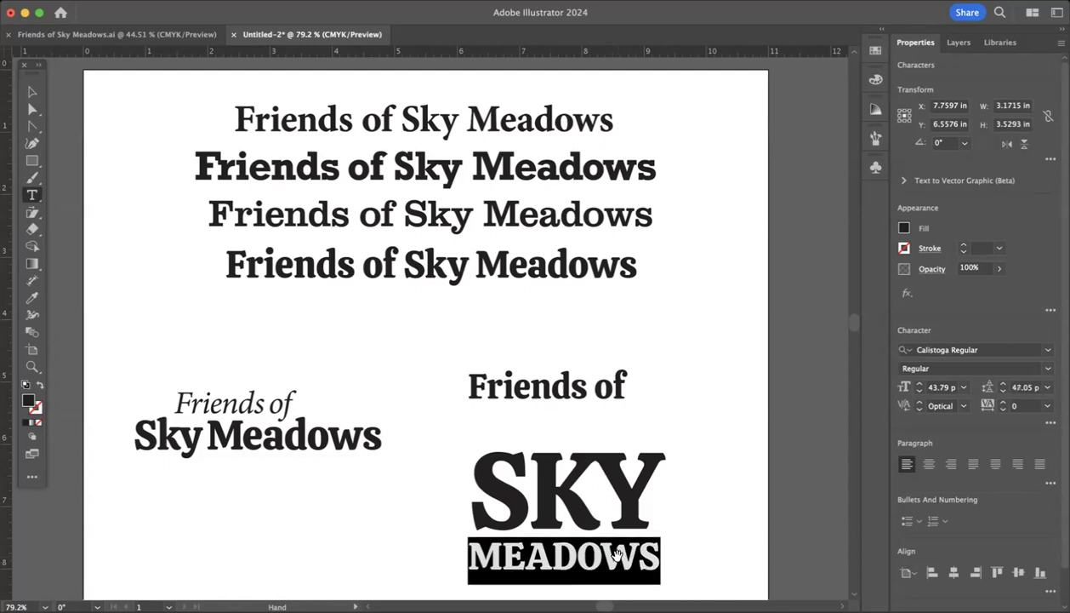
key(alt+Up)
key(alt+Up)
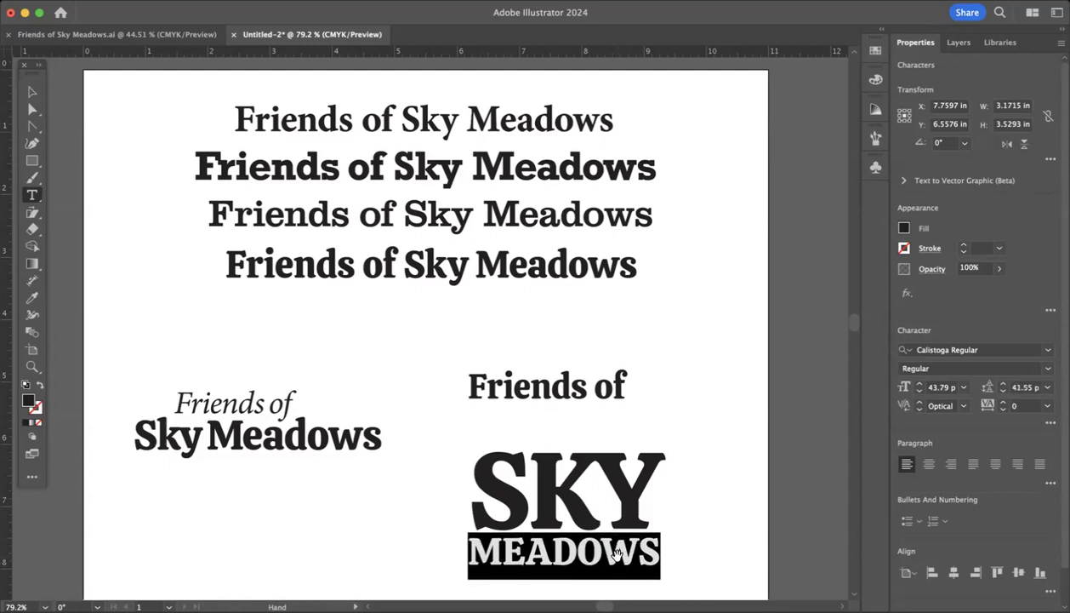
key(Escape)
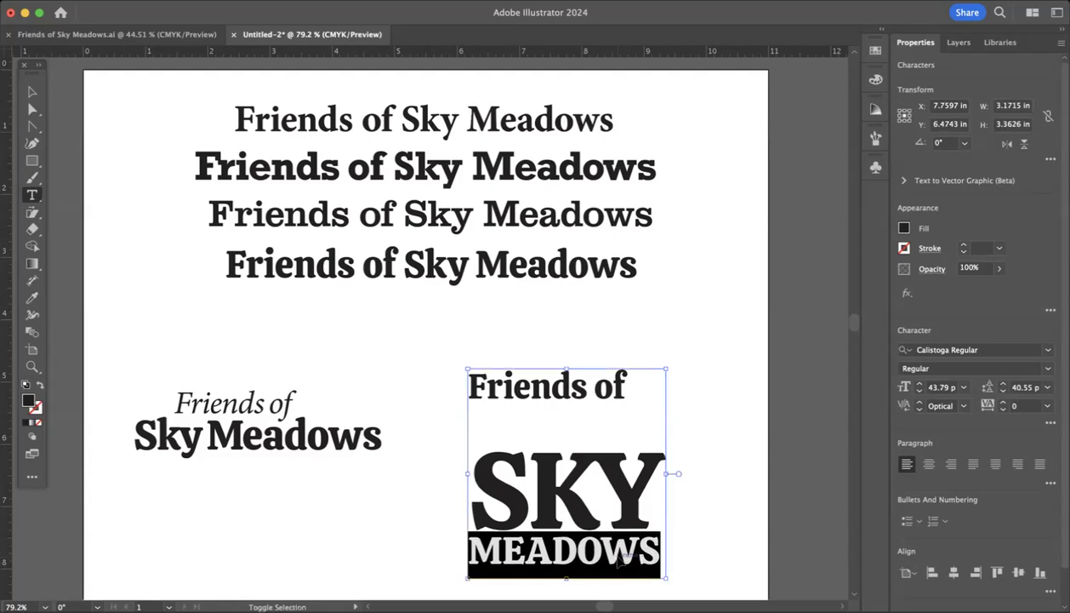
key(super+shift+comma)
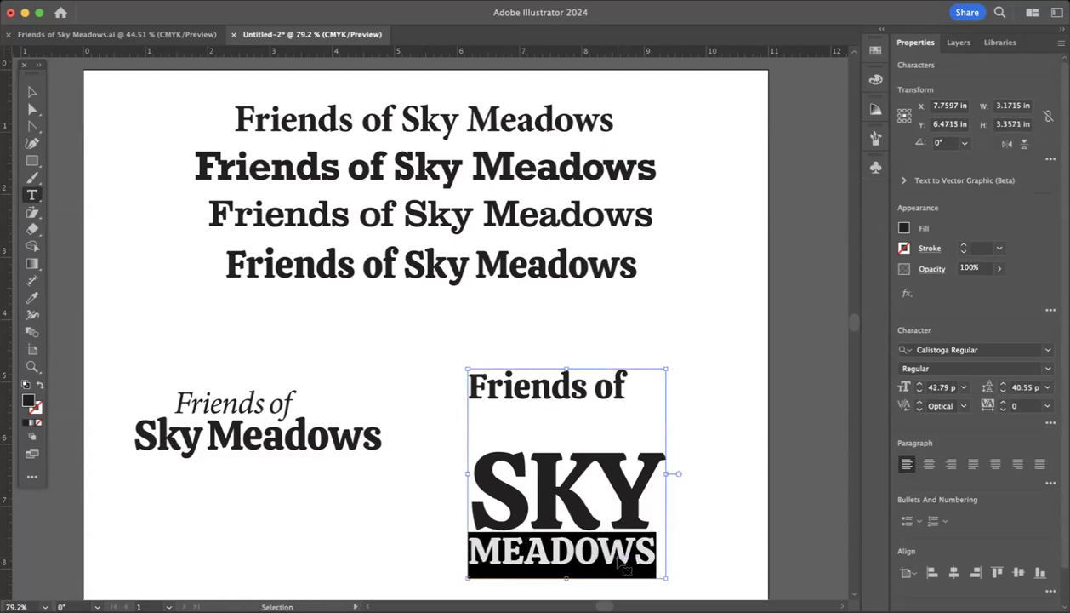
Center-align all lines of the SKY MEADOWS stack and move it clear of the italic version
key(super+a)
key(super+shift+c)
key(super+shift+a)
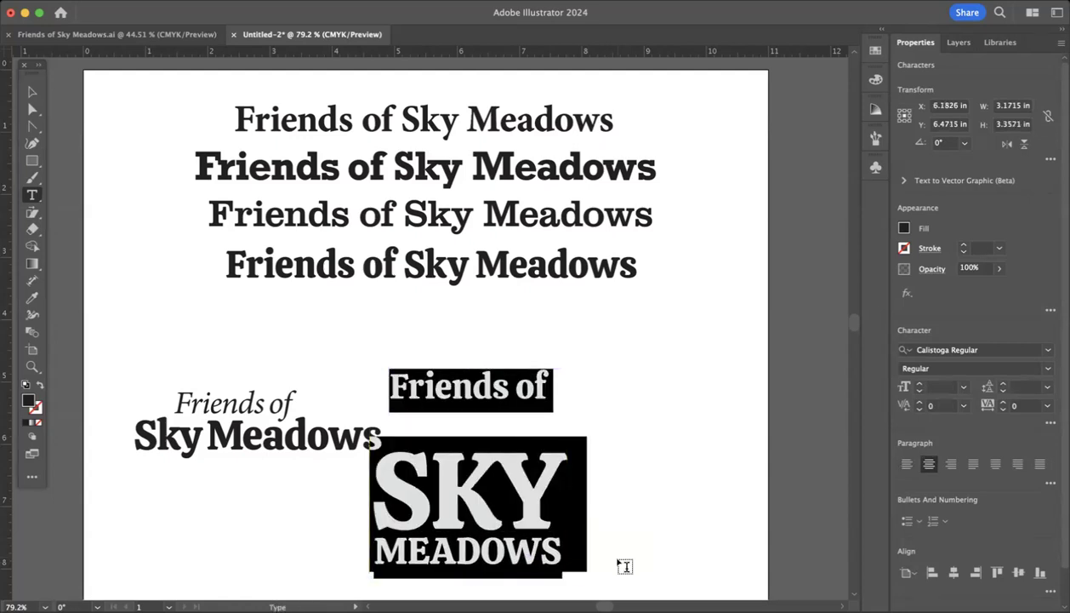
click(32, 92)
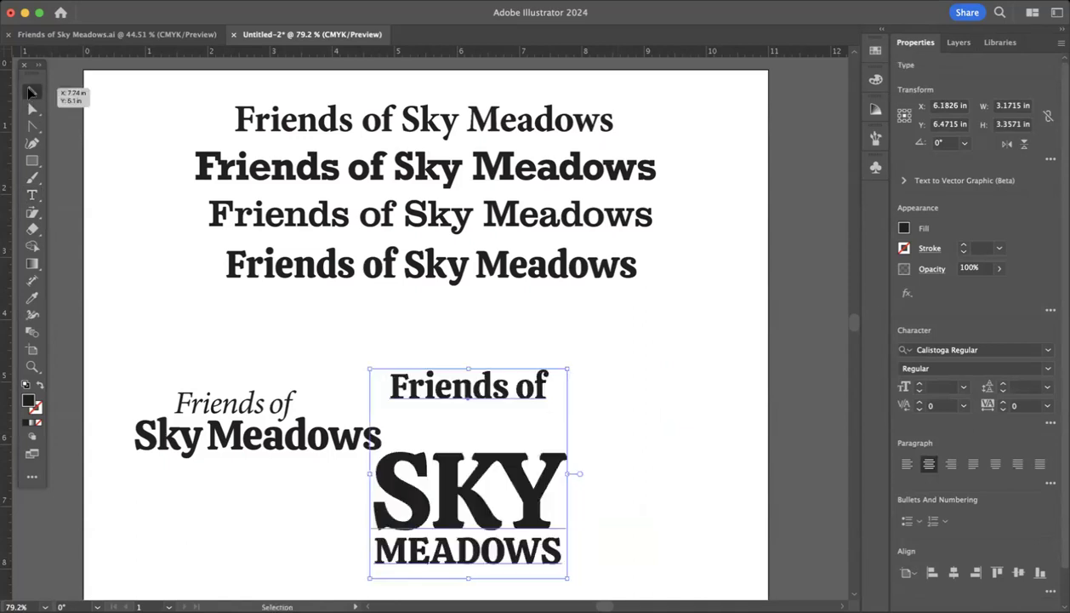
drag(477, 398, 570, 364)
Tighten the leading of the SKY line below Friends of to 138 pt
key(t)
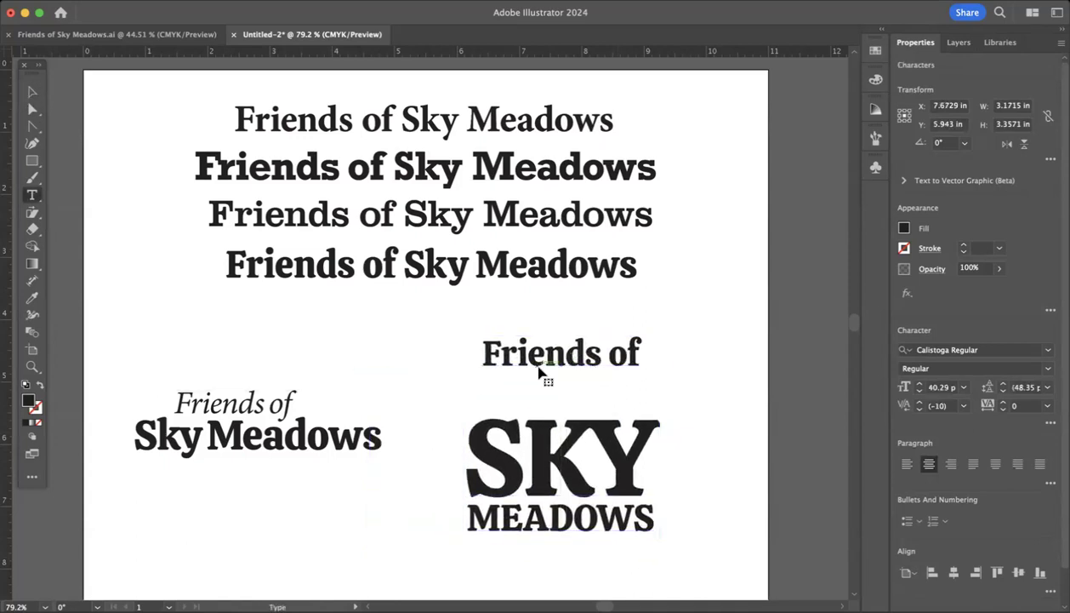
double_click(520, 357)
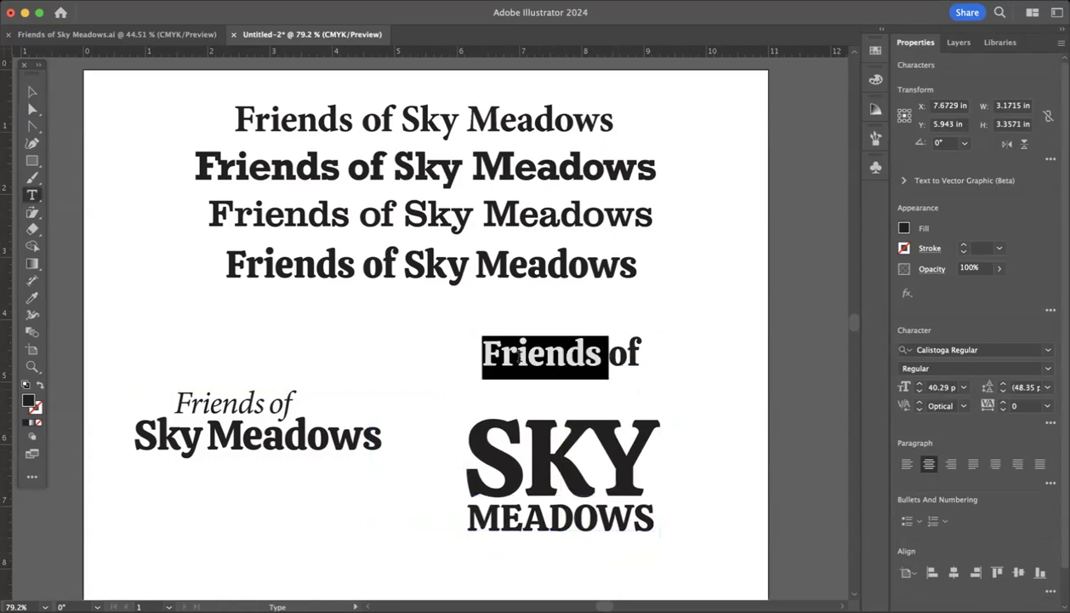
triple_click(519, 357)
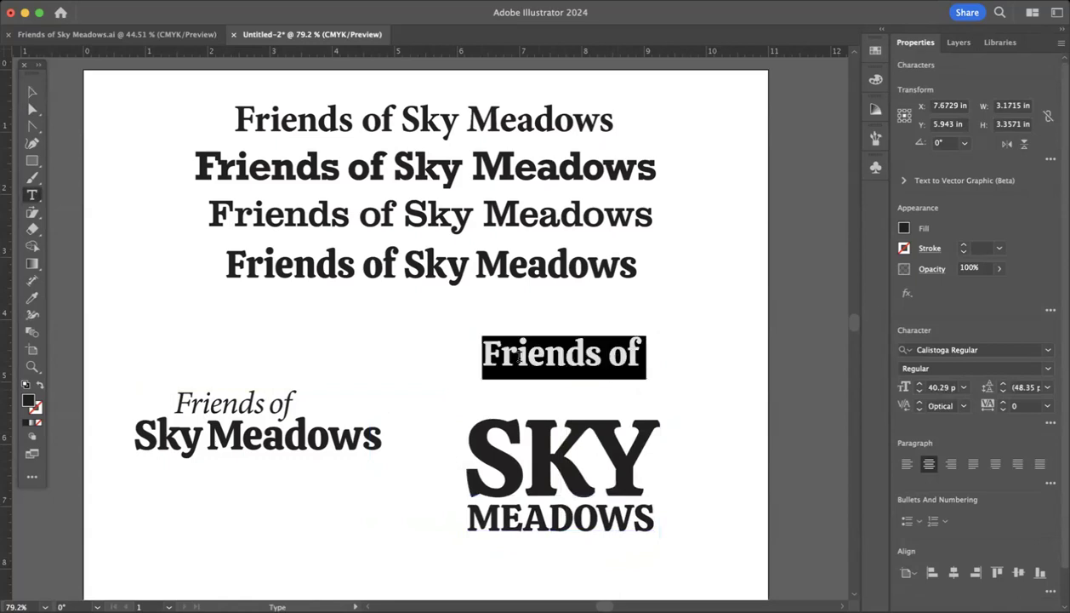
triple_click(548, 454)
key(alt+Up)
key(alt+Up)
key(alt+Up)
key(alt+Up)
key(alt+Up)
key(alt+Up)
key(alt+Up)
key(alt+Up)
key(alt+Up)
key(alt+Up)
key(alt+Up)
key(alt+Up)
key(alt+Up)
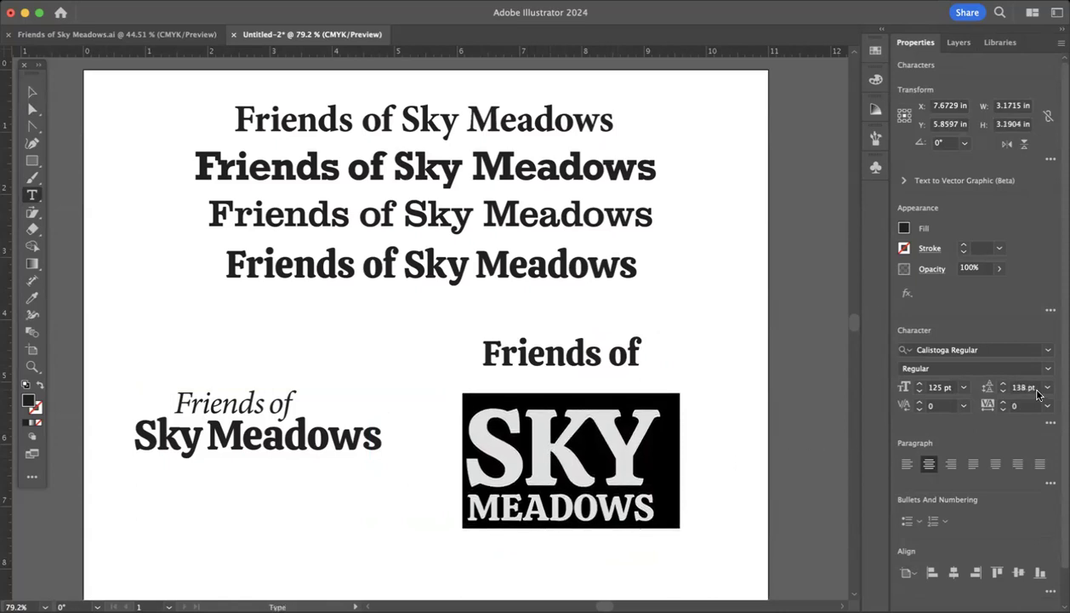
Set the leading of the SKY line to 100 pt
click(1024, 387)
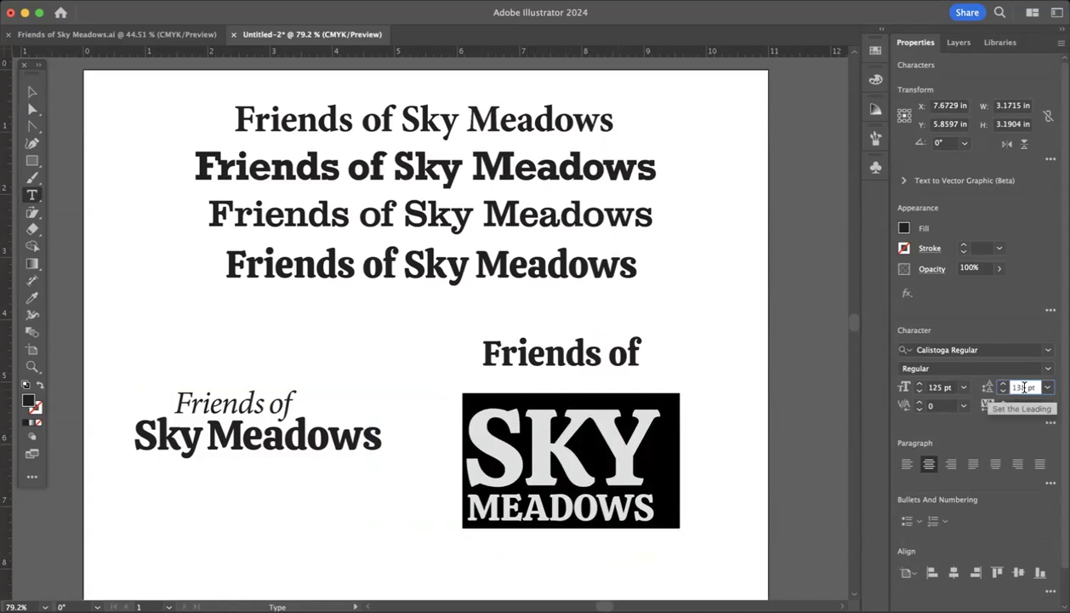
text(100)
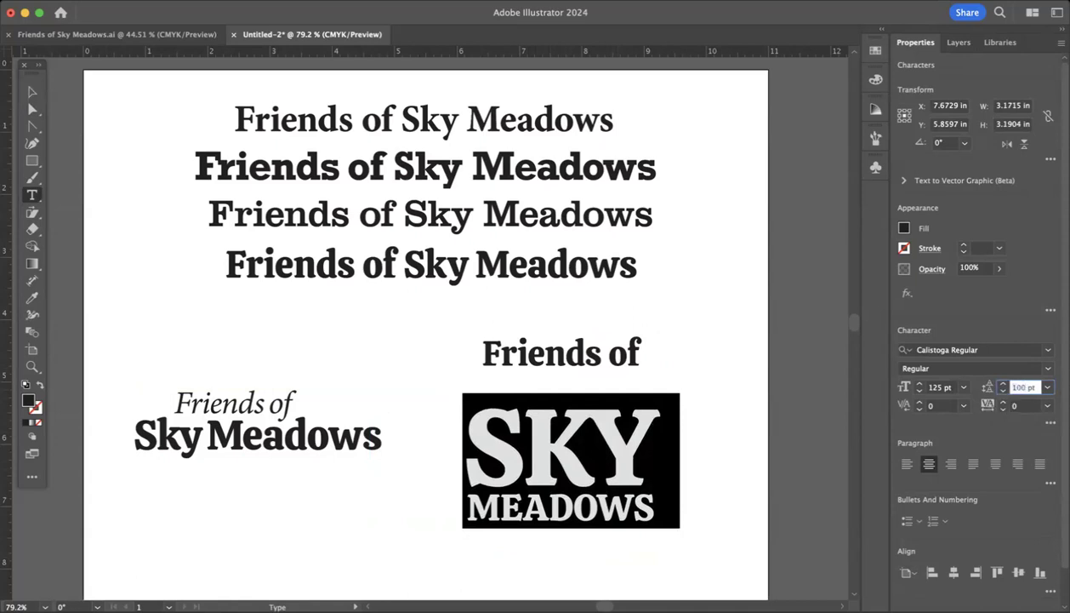
key(Return)
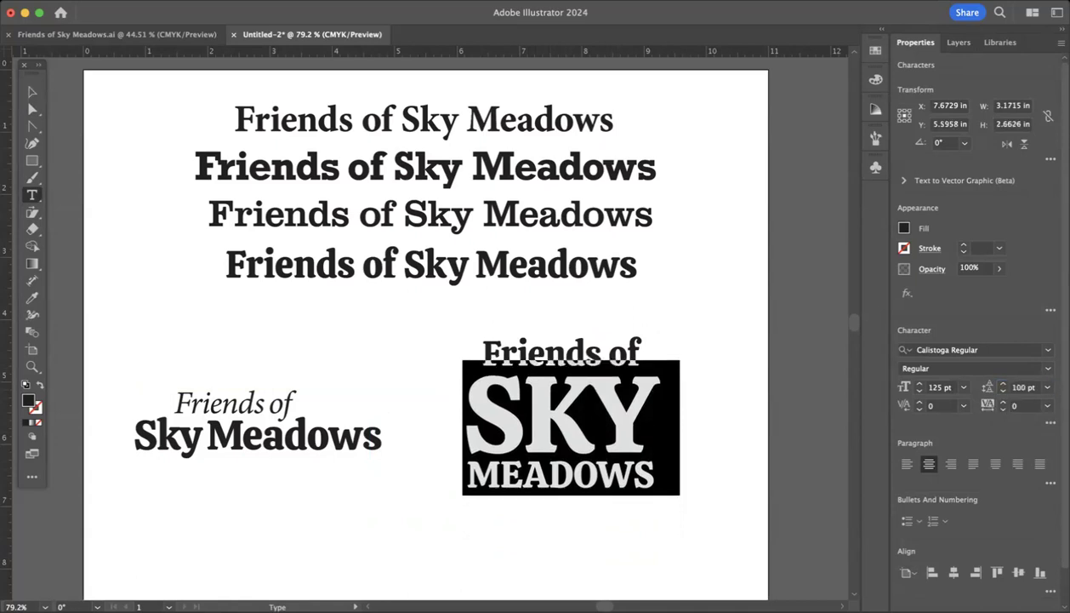
Tighten the leading of the SKY line in the three-line stack to 97 pt
click(606, 352)
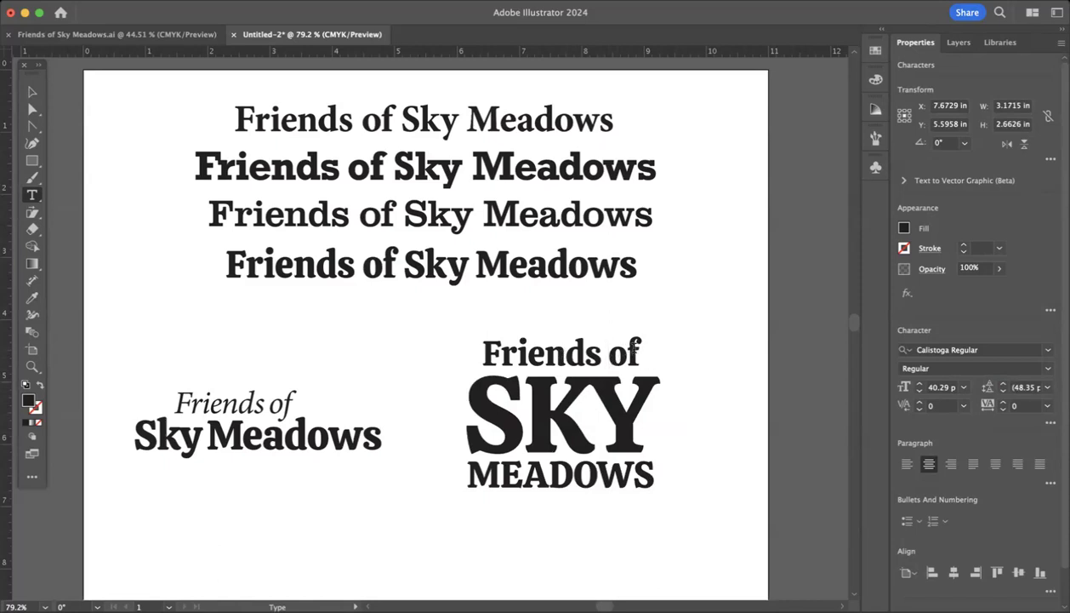
drag(638, 350, 461, 336)
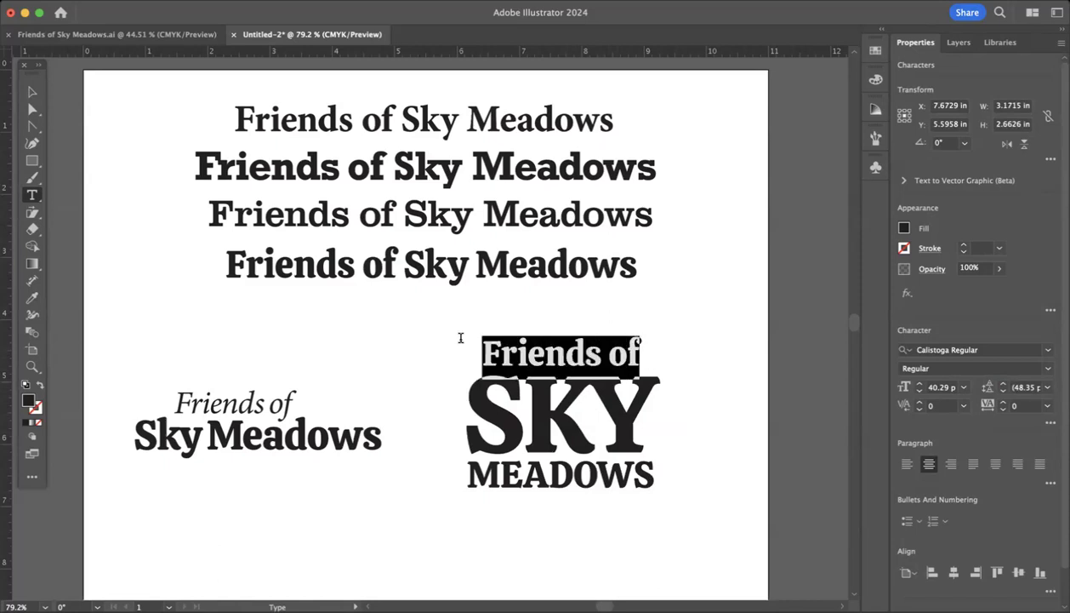
click(523, 414)
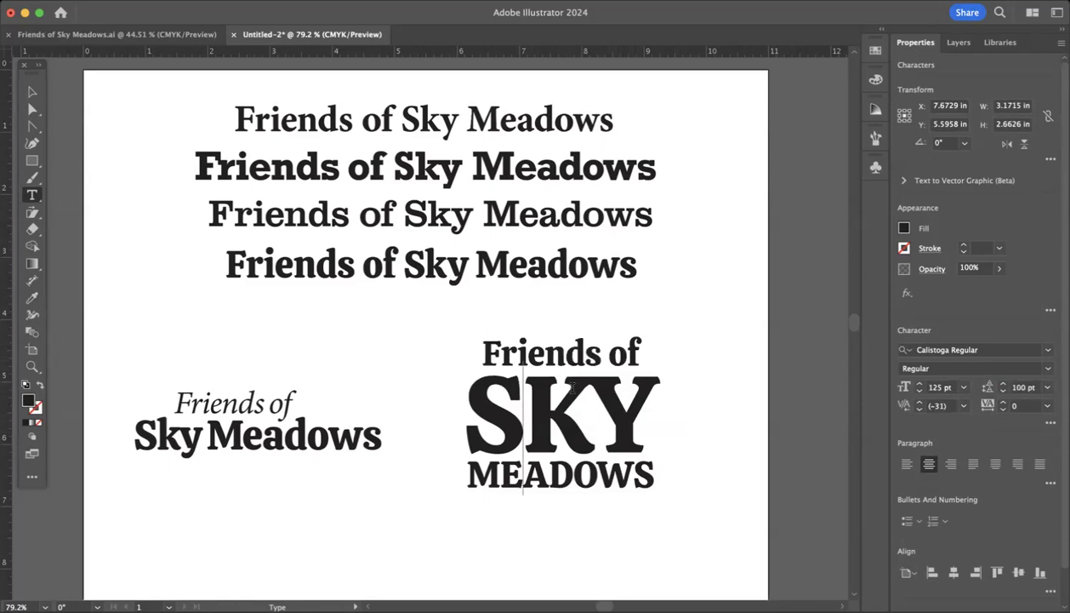
triple_click(557, 407)
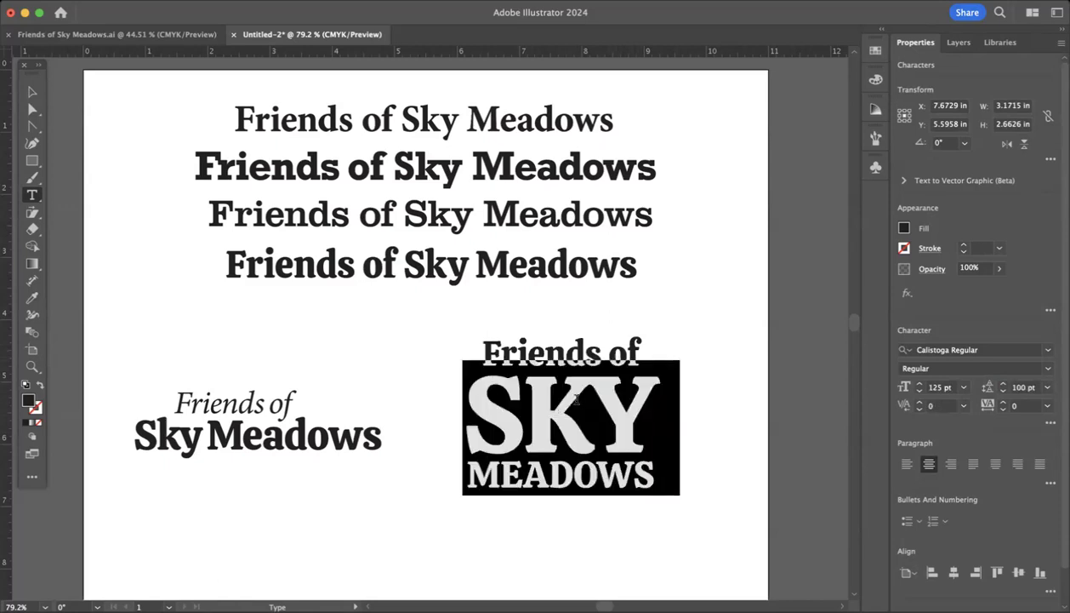
click(577, 400)
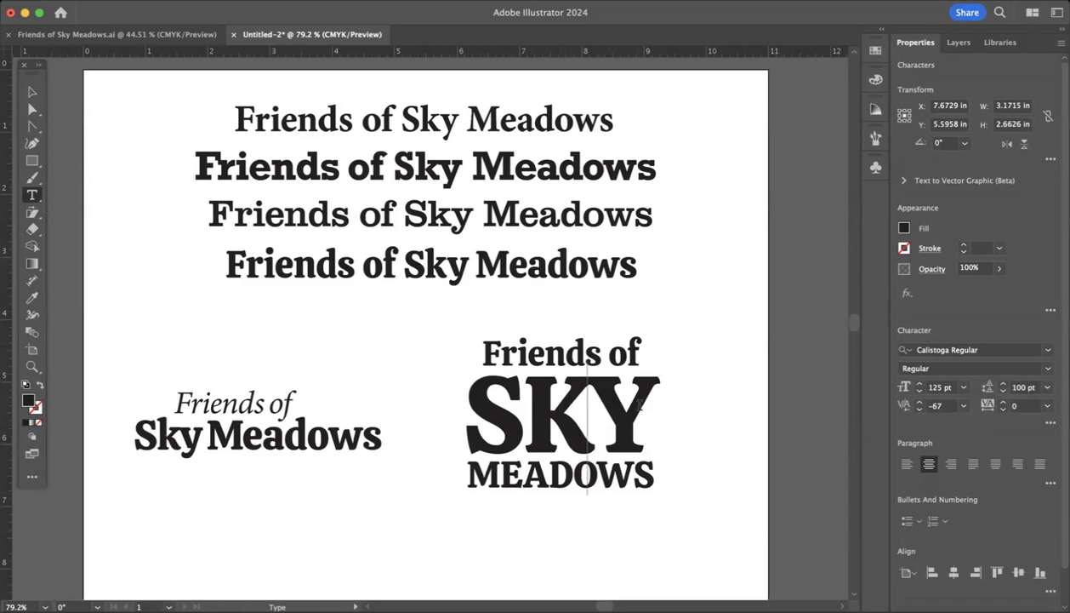
drag(655, 476, 457, 399)
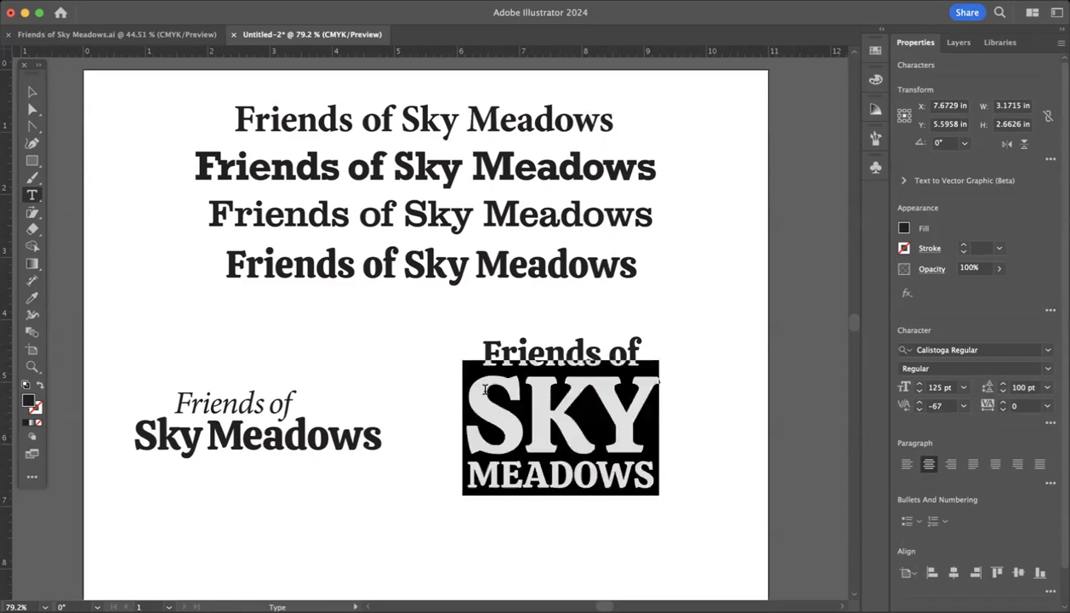
click(1003, 391)
click(1002, 391)
click(1003, 391)
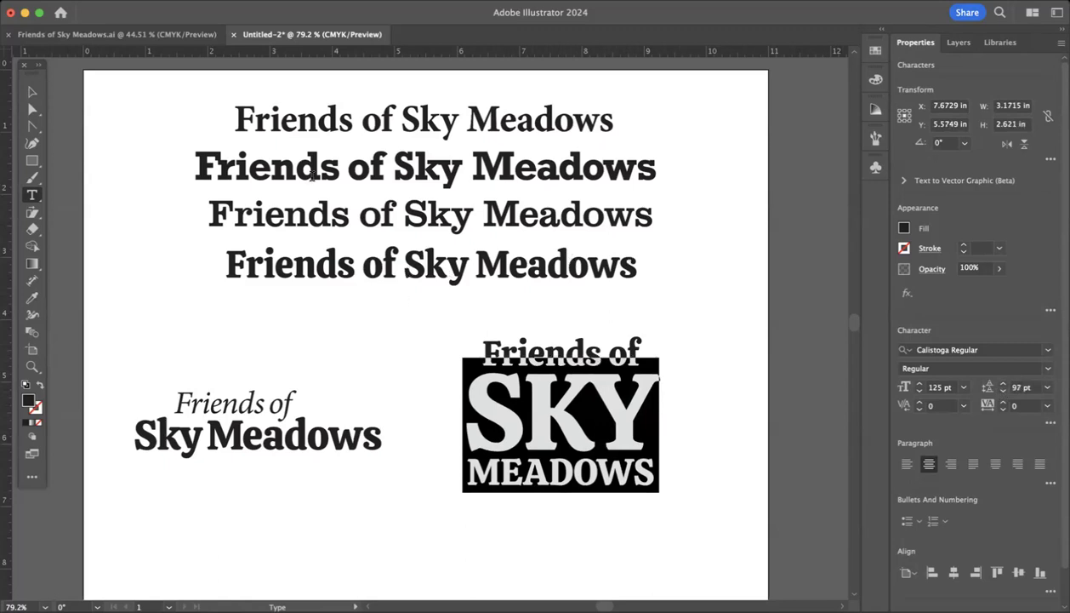
Retype the stack's first line in capitals as FRIENDS OF and set its tracking to -10
click(483, 353)
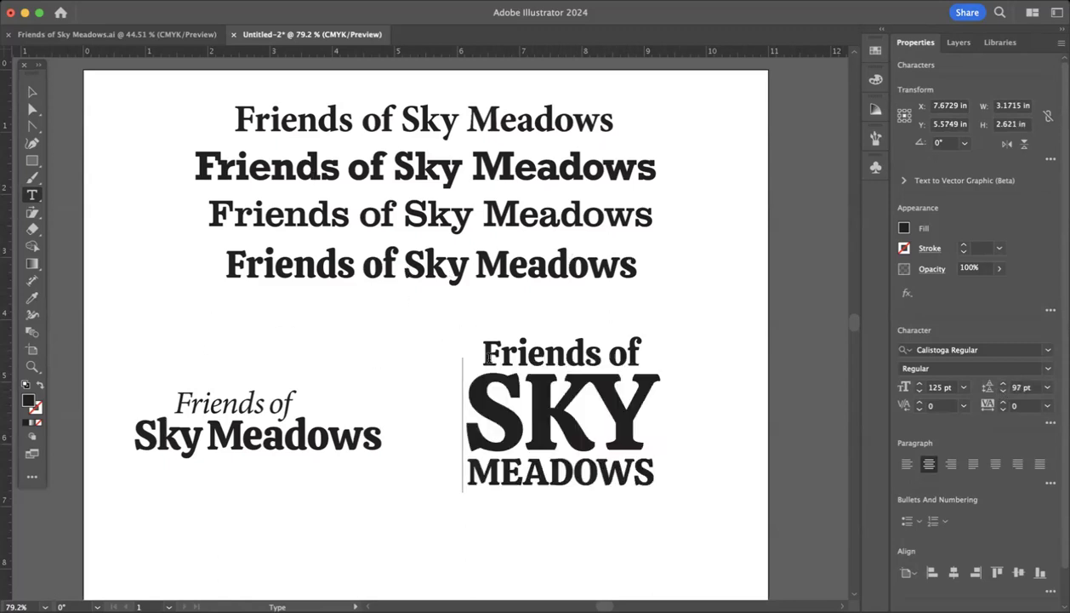
drag(644, 353, 473, 337)
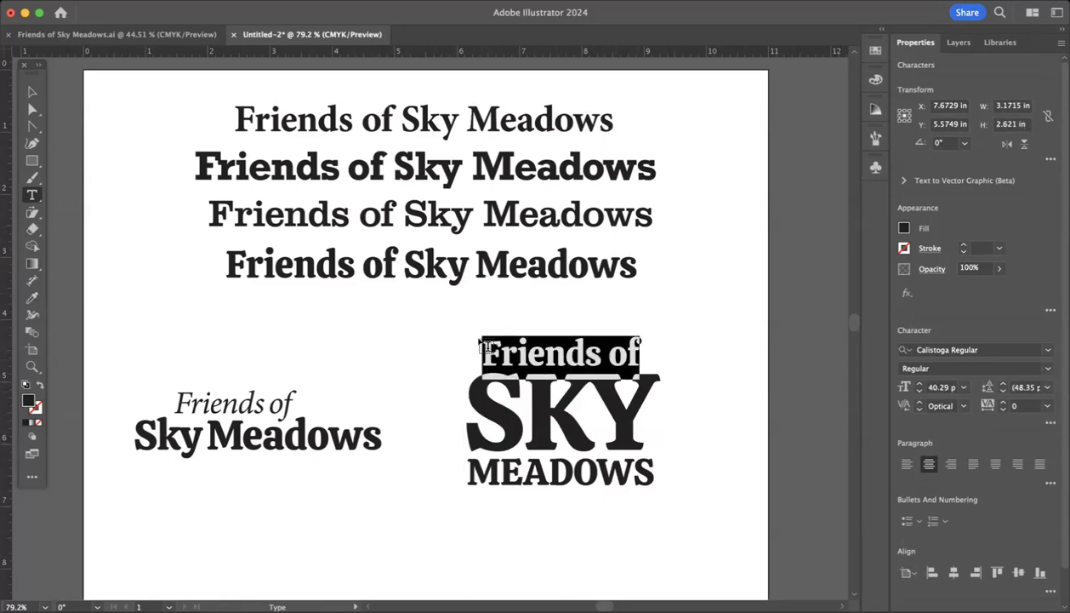
text(FRIEND)
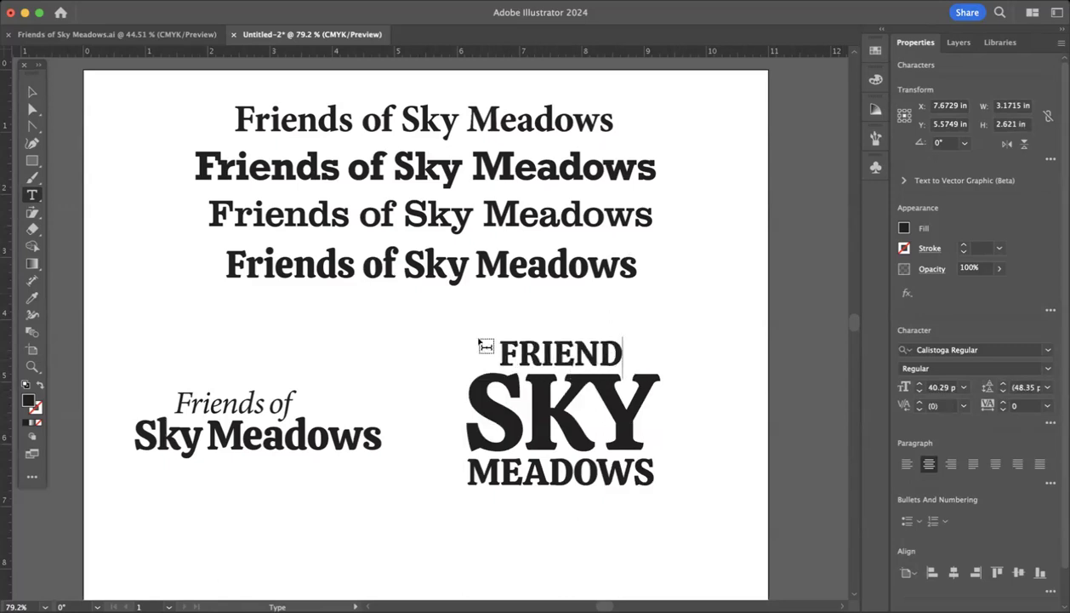
text(S OF)
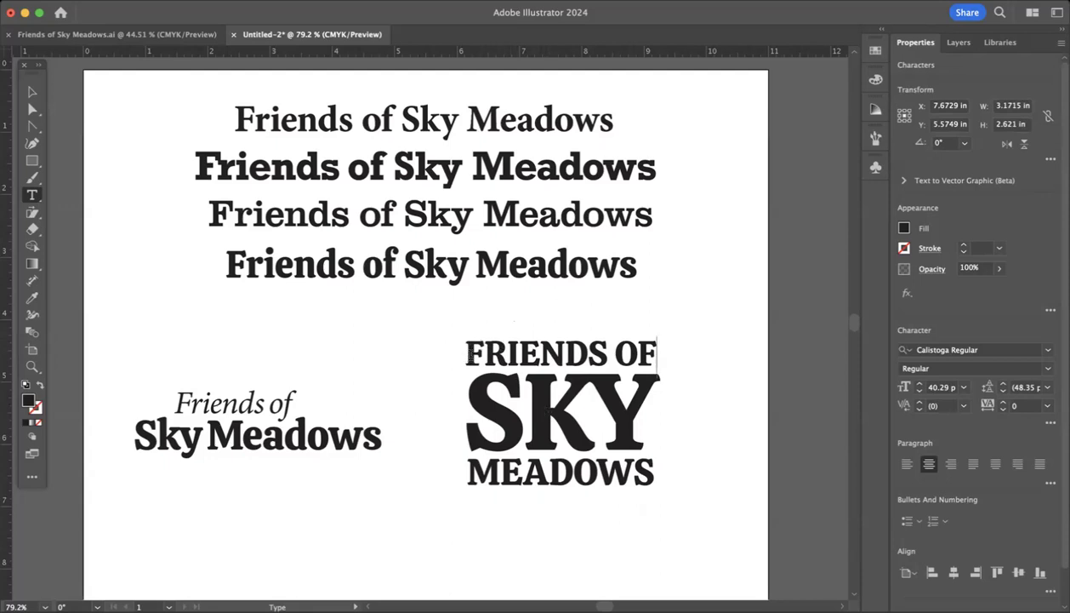
drag(469, 356, 689, 338)
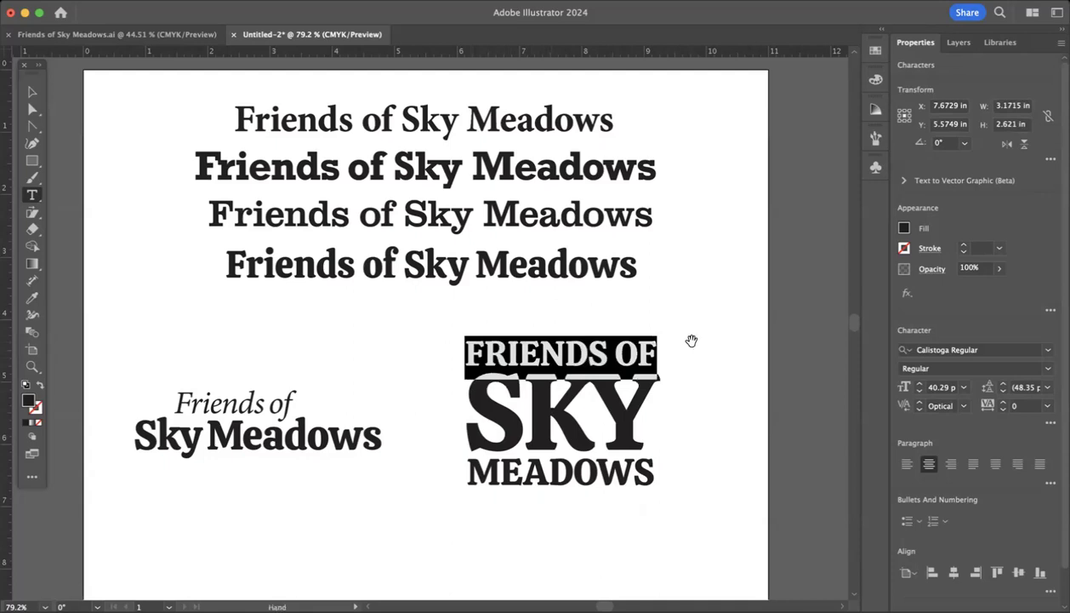
key(alt+Left)
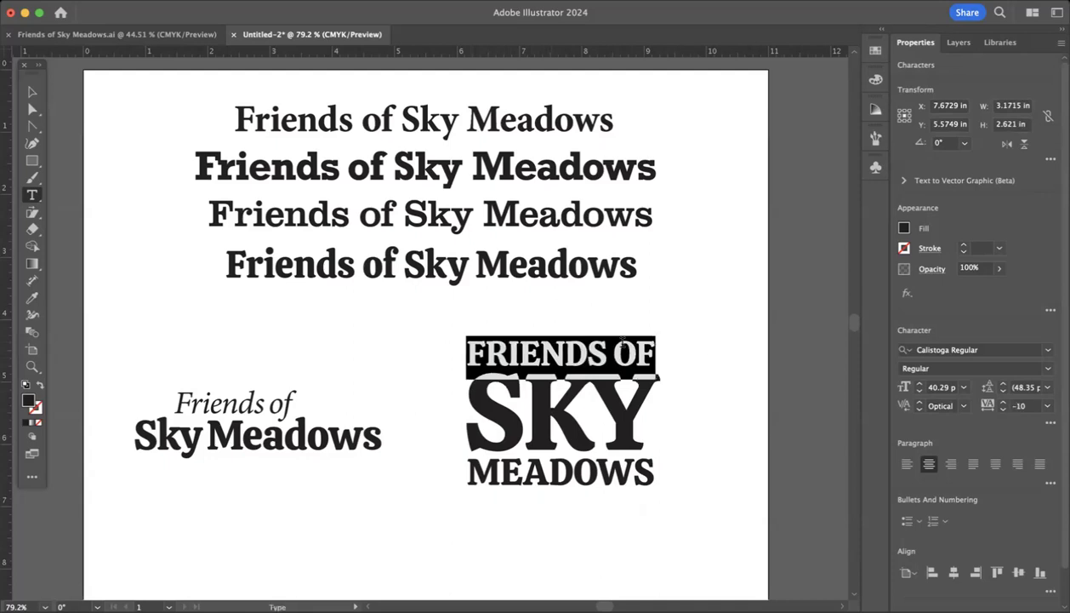
Change the stack's first line to title case so it reads Friends Of
drag(489, 350, 606, 350)
text(riends)
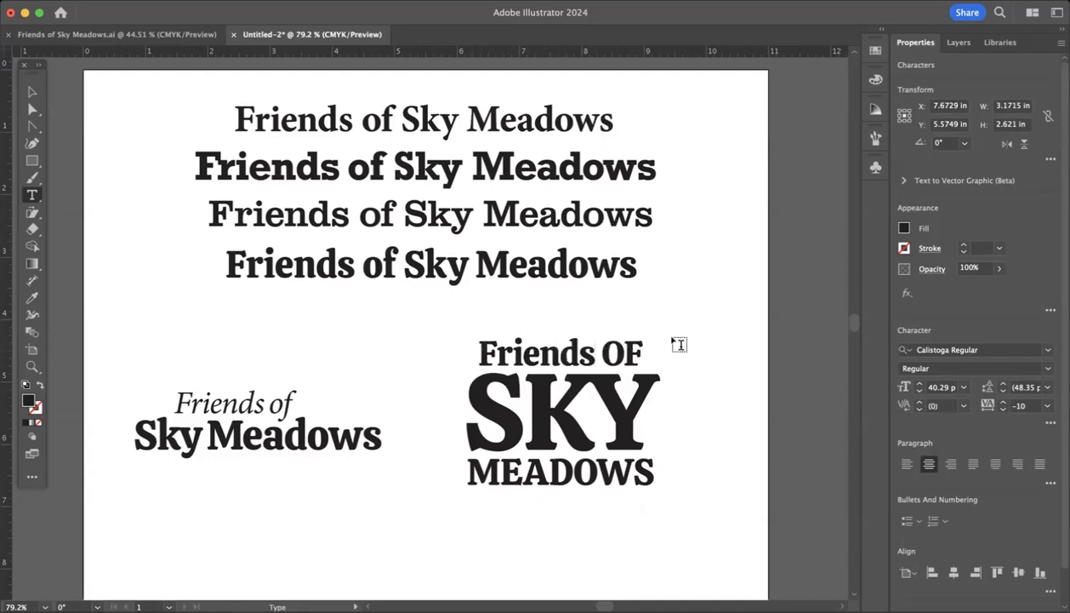
drag(623, 349, 643, 346)
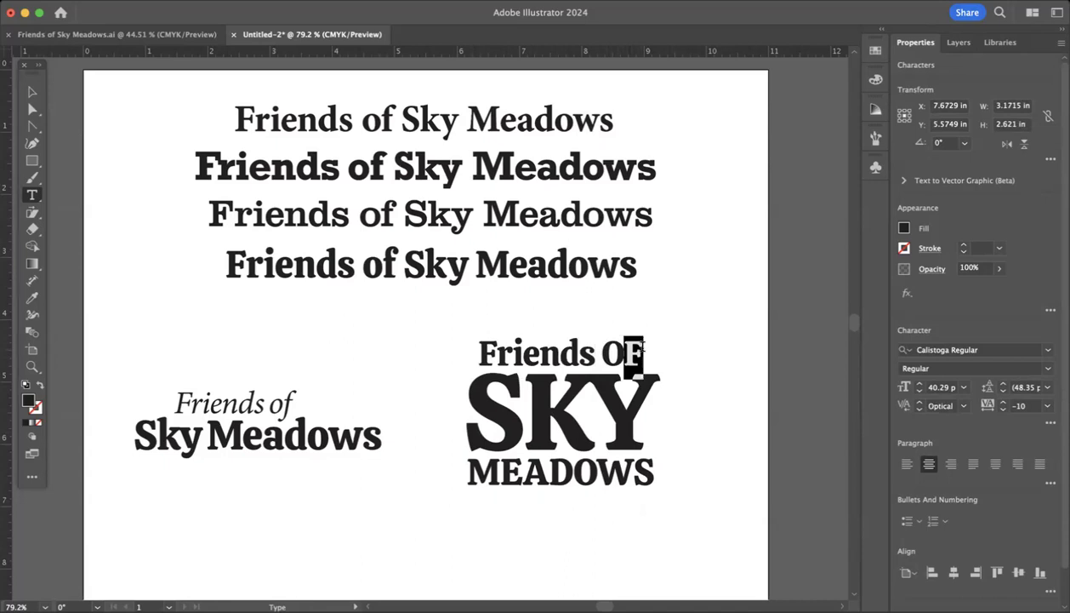
text(f)
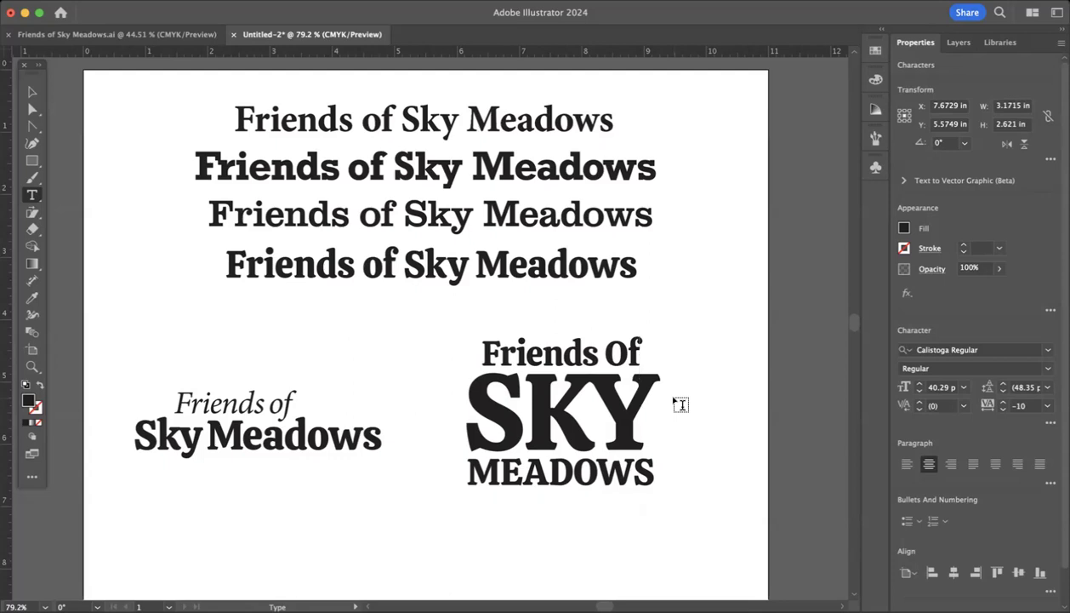
Enlarge the Friends Of line to 46.79 pt so it nearly spans the width of SKY
triple_click(563, 353)
key(super)
key(super+shift+period)
key(super+shift+period)
key(super+shift+period)
key(super+shift+period)
key(super+shift+period)
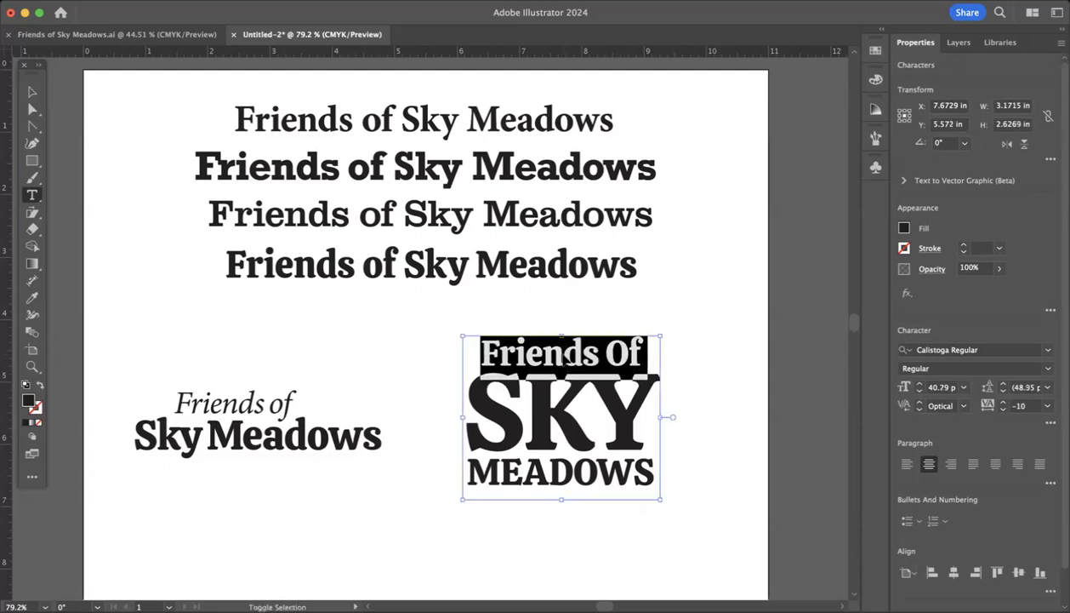
key(super+shift+period)
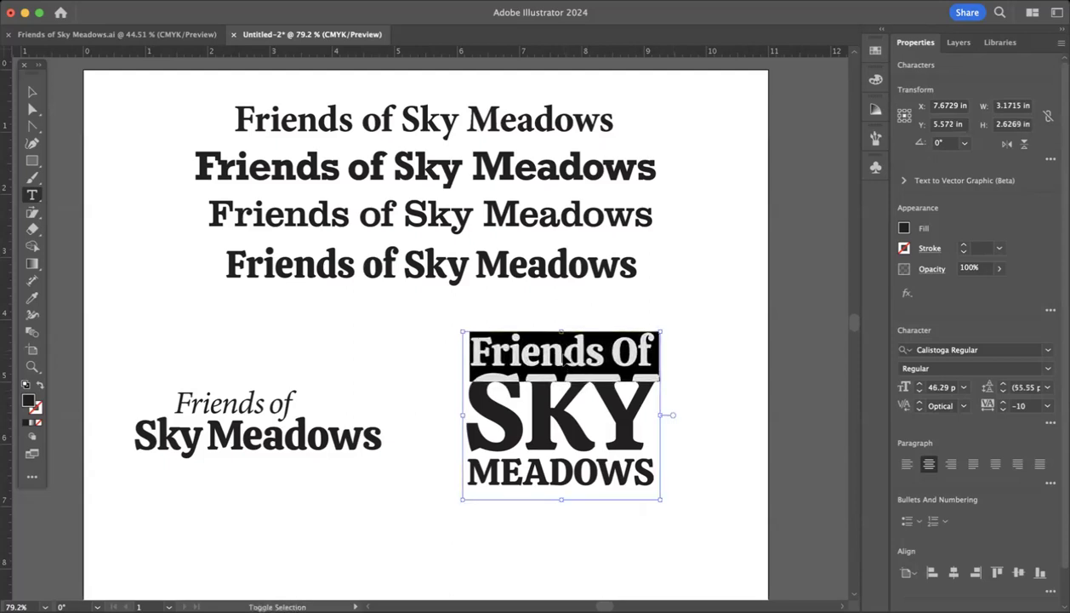
super+click(672, 414)
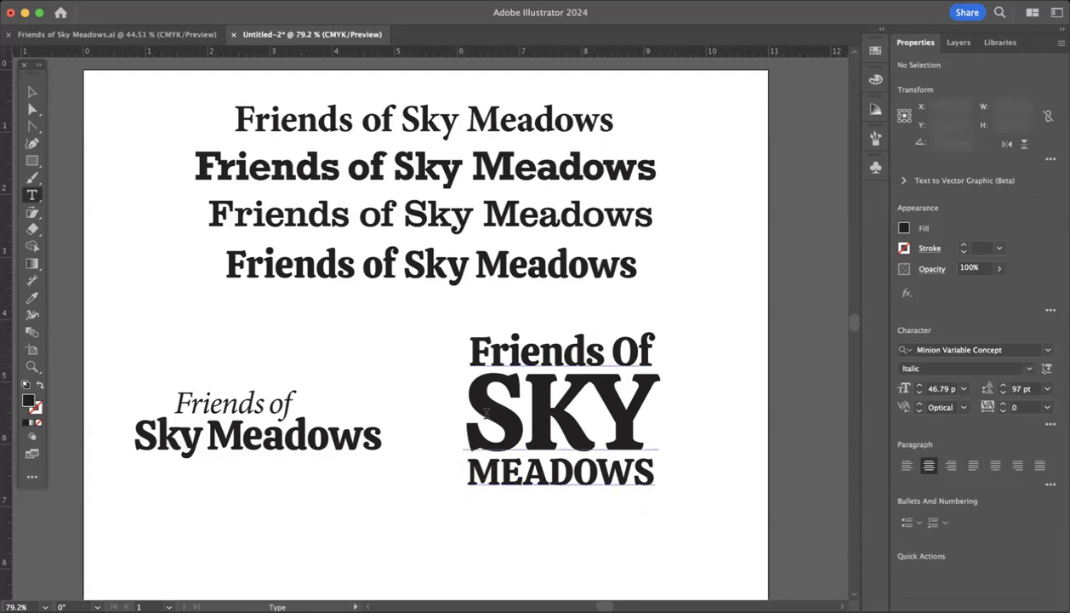
Increase the leading of the SKY line to 102.5 pt to open space below Friends Of
drag(473, 411, 738, 404)
key(alt+Down)
key(alt+Down)
key(alt+Down)
key(alt+Down)
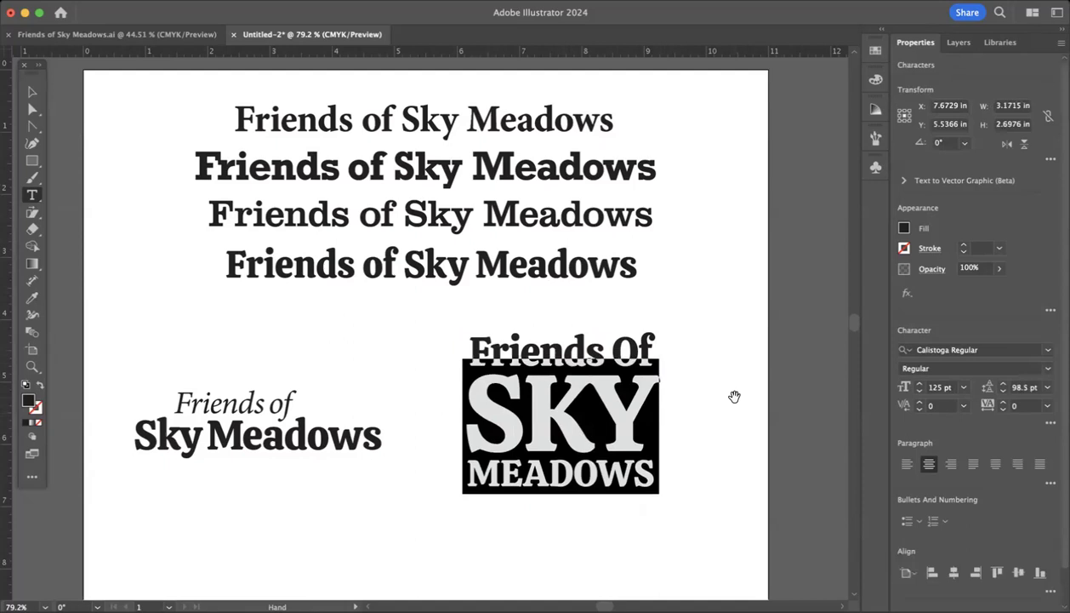
key(alt+Down)
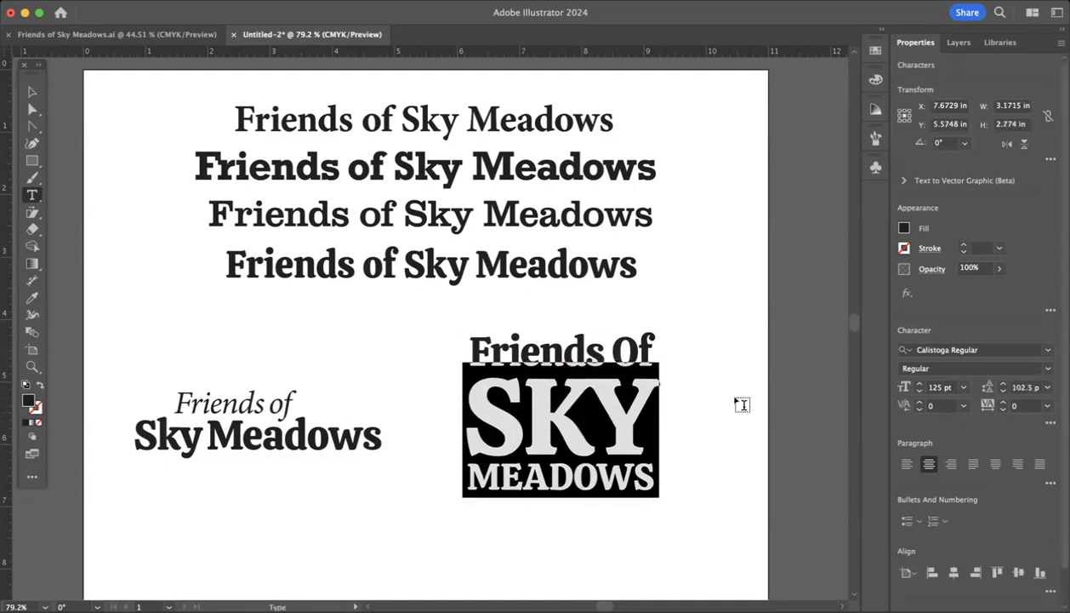
Increase the leading of the MEADOWS line to 45.55 pt and deselect the text
click(587, 470)
double_click(589, 473)
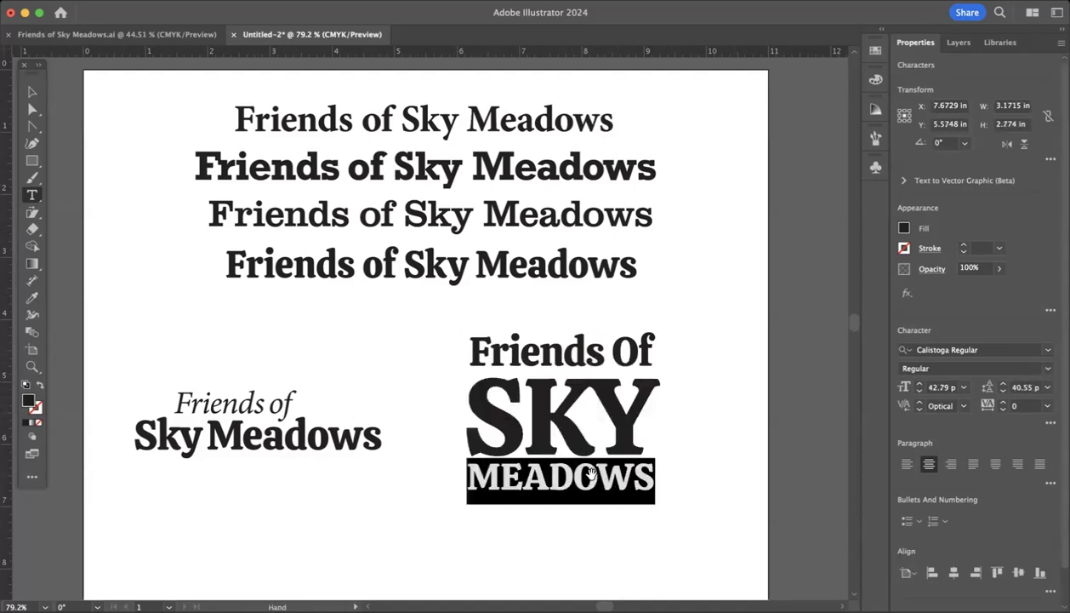
key(alt+Down)
key(alt+Down)
key(alt+Down)
key(alt+Down)
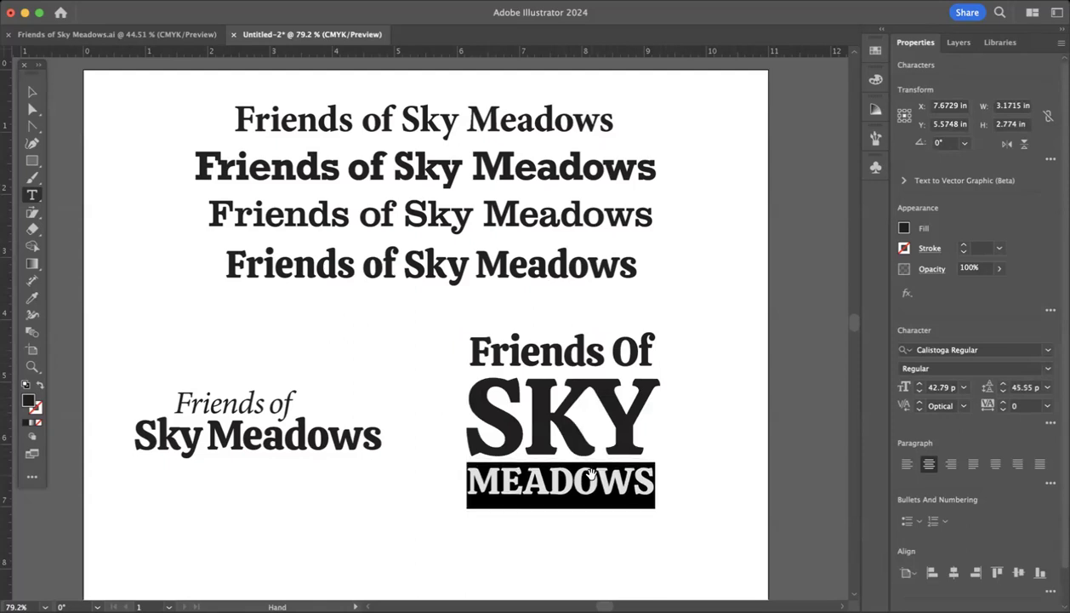
key(super+shift+a)
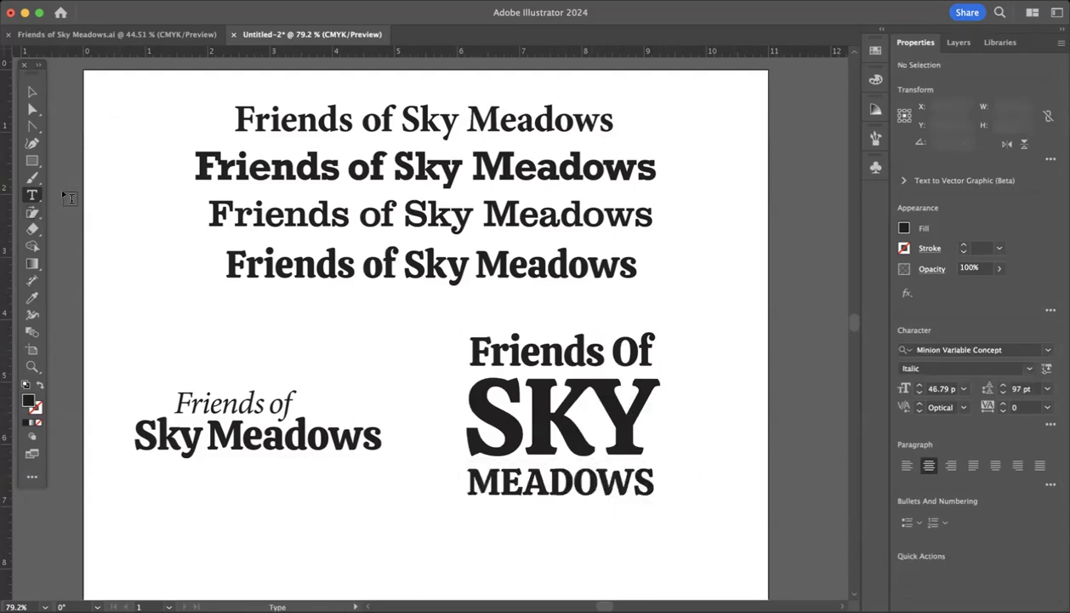
Draw a straight horizontal line about 2.9 in long between Friends Of and SKY with the Pen tool
click(34, 128)
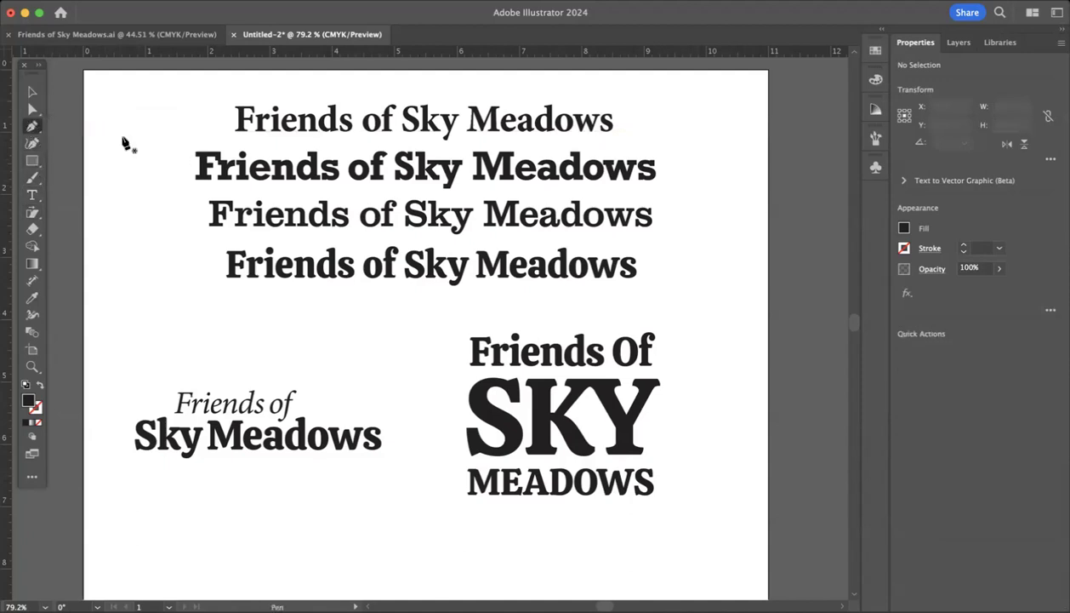
click(470, 374)
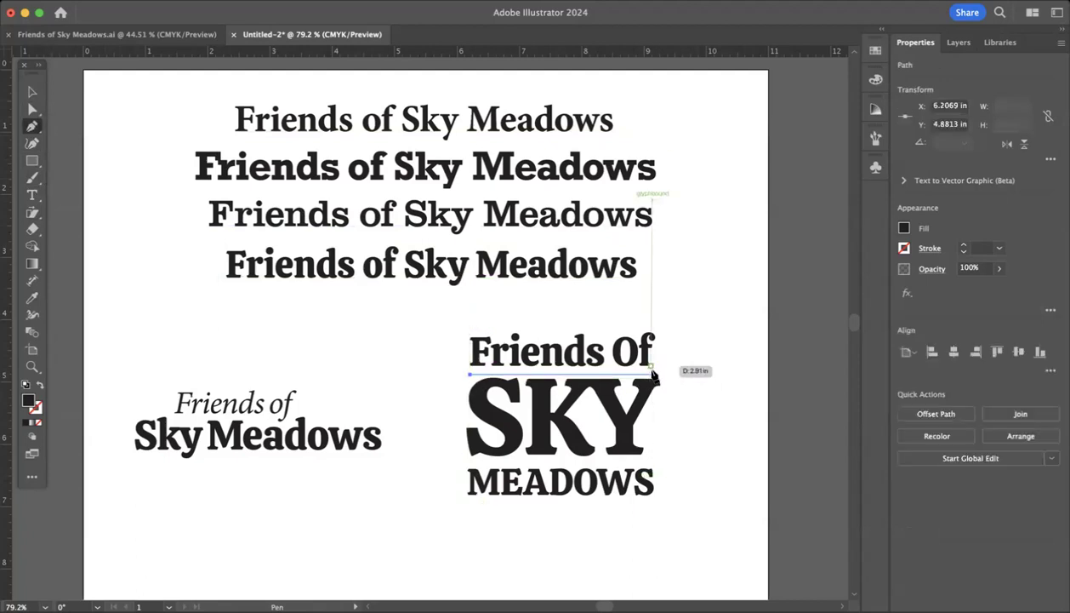
click(651, 374)
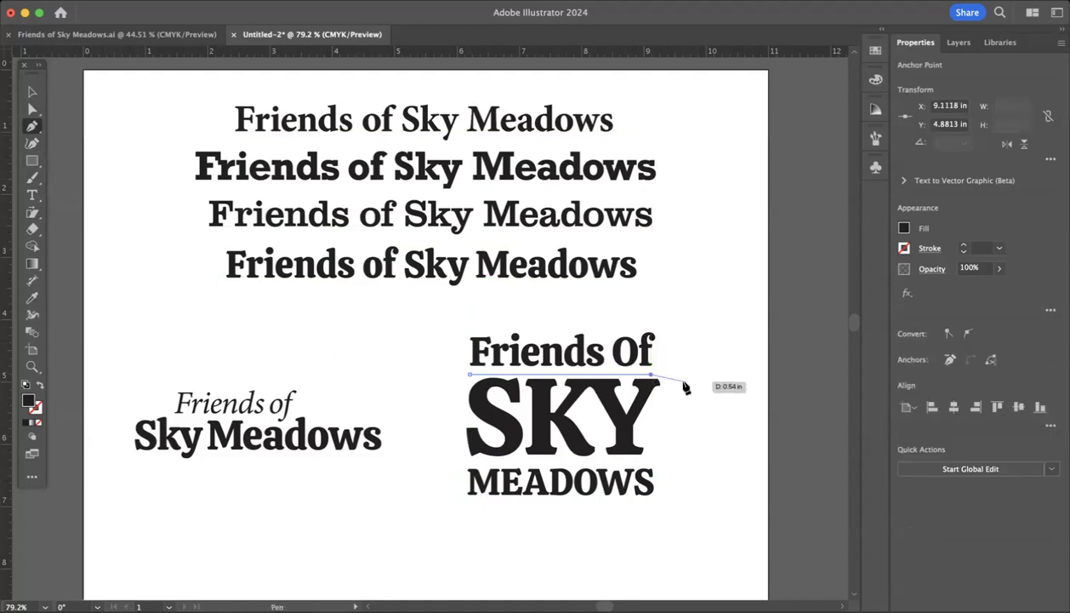
key(a)
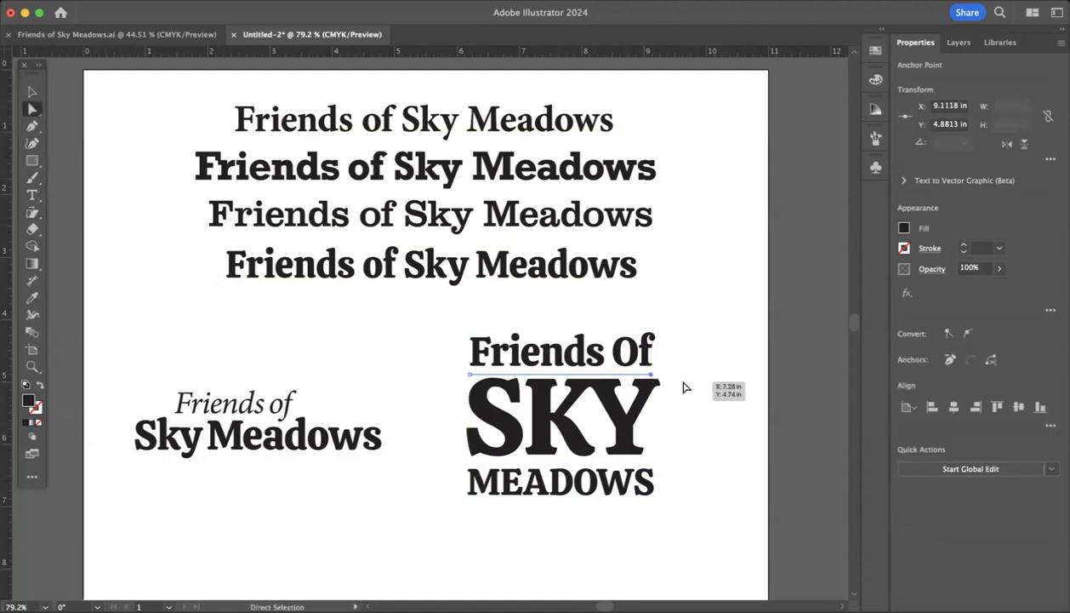
Remove the divider line's fill and give it a black 0p1 stroke
click(904, 232)
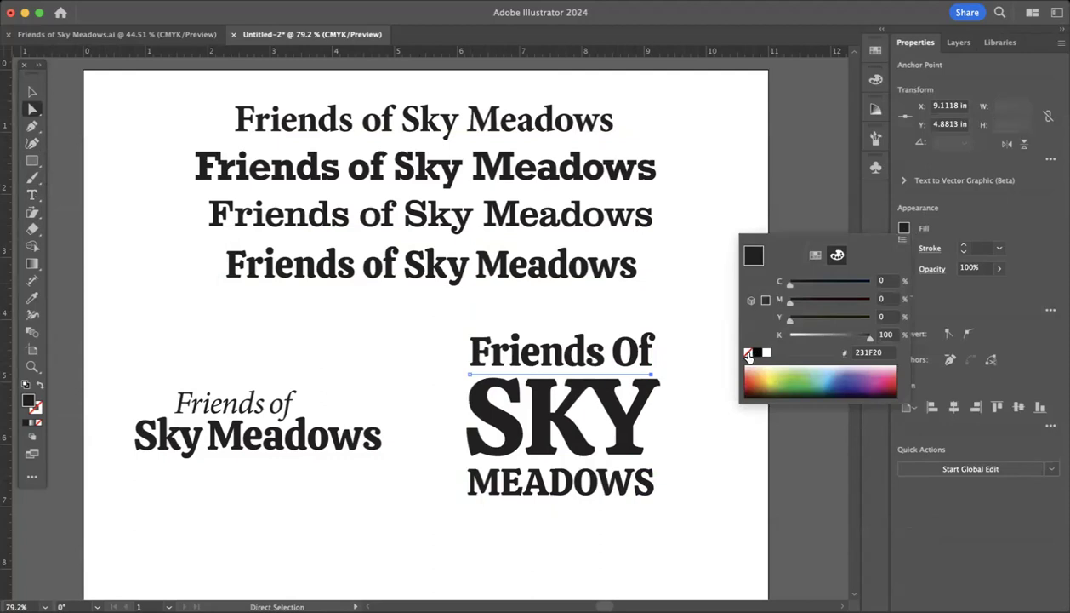
click(748, 352)
click(950, 245)
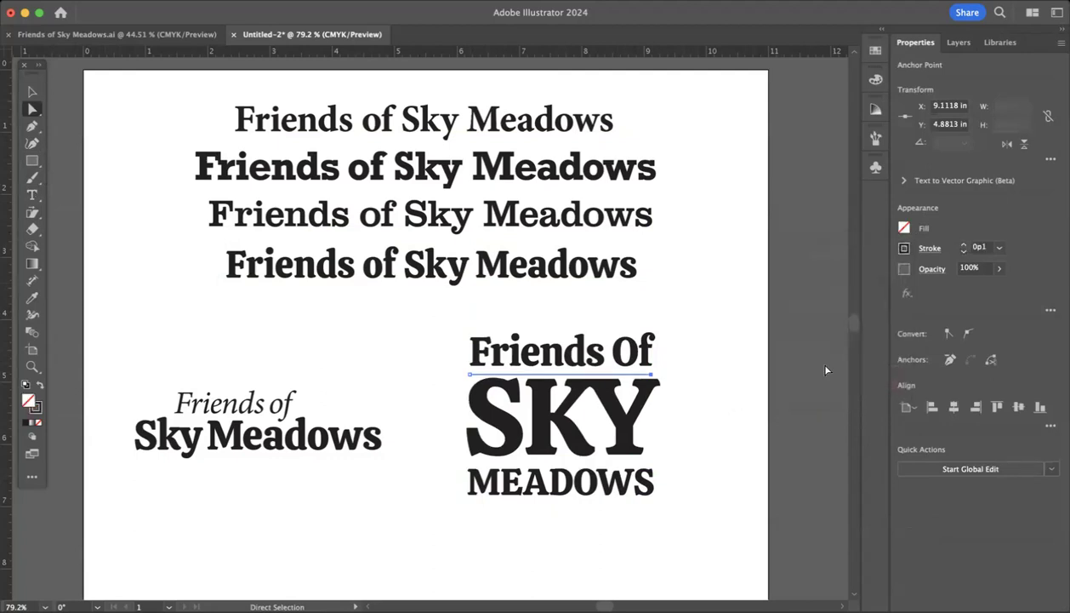
click(724, 414)
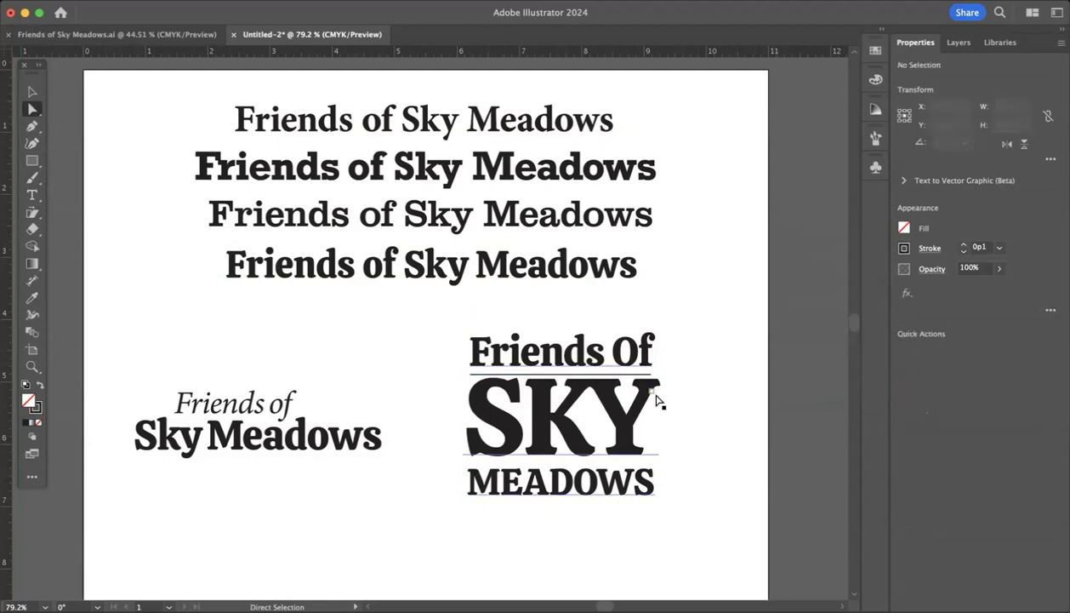
Nudge the divider line up to Y 4.8393 in and extend its right end to X 9.2166 in, level with the Y of SKY
click(628, 376)
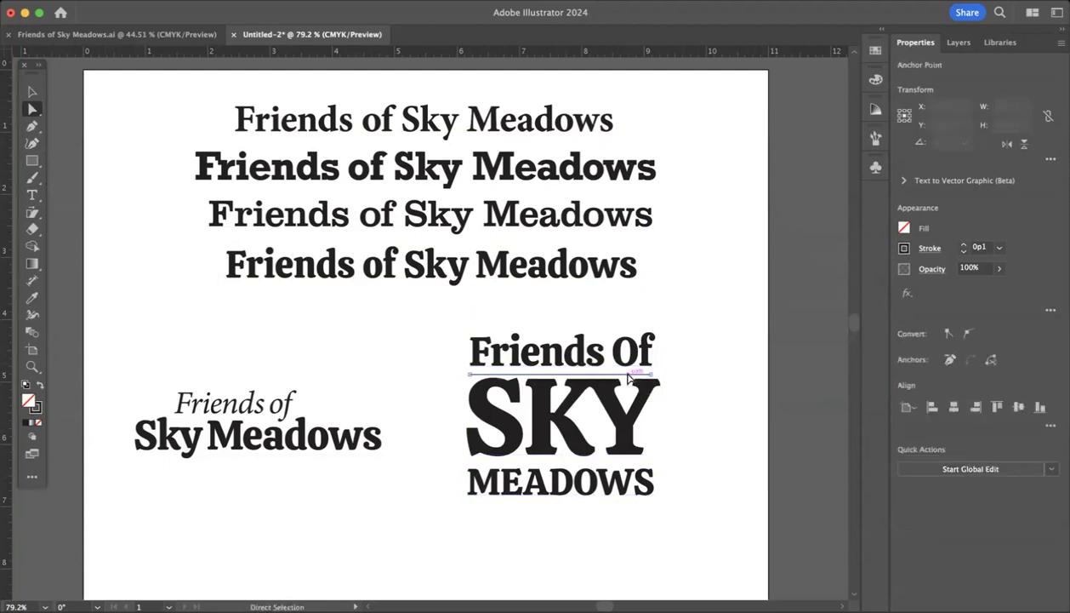
key(Up)
key(Up)
key(Up)
key(Up)
key(Up)
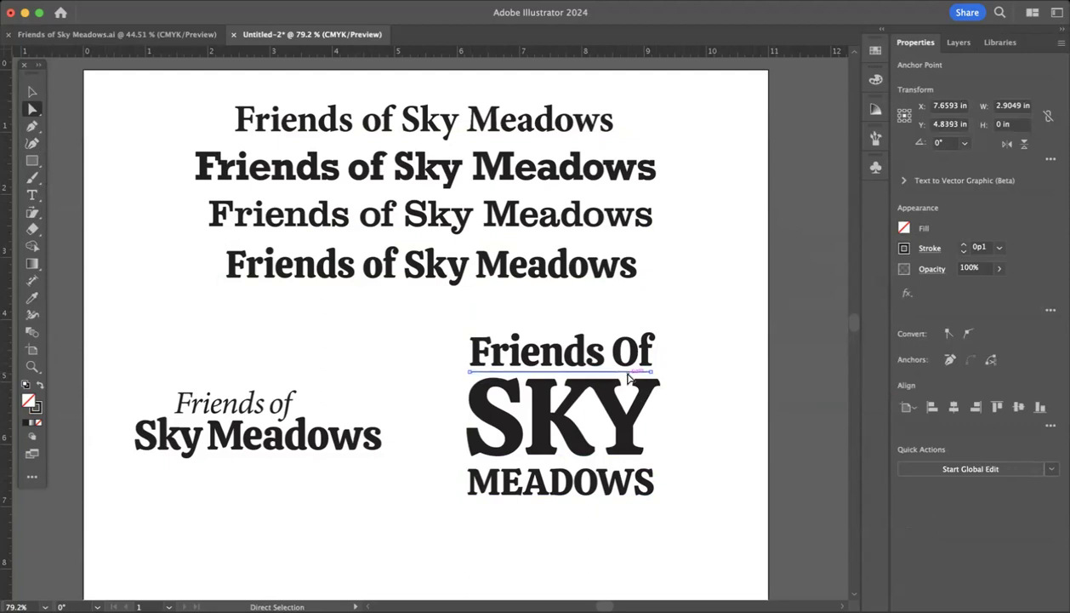
click(677, 394)
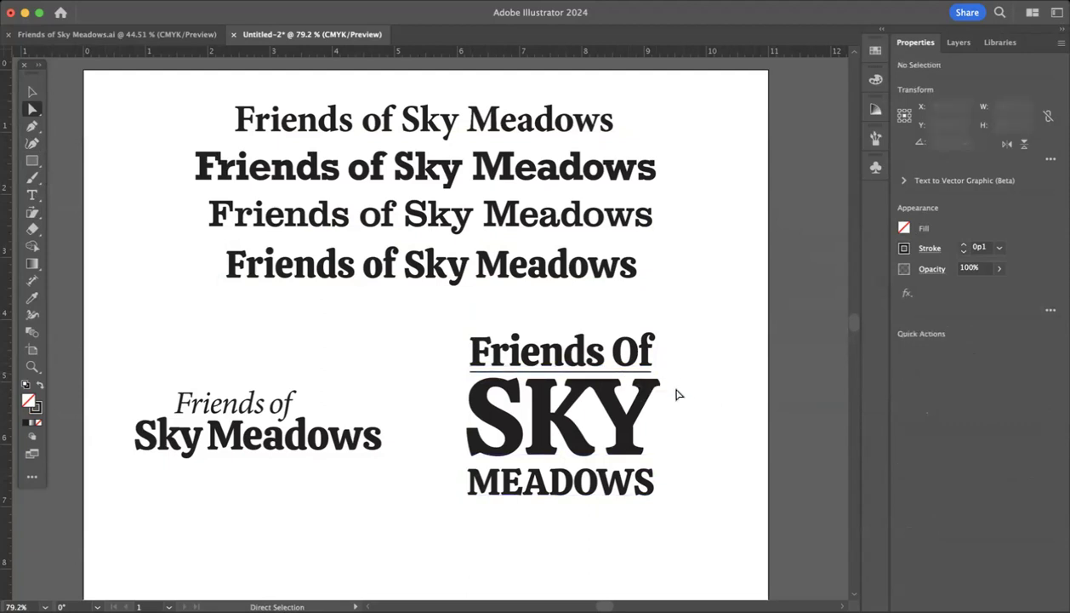
click(658, 372)
drag(657, 373, 662, 374)
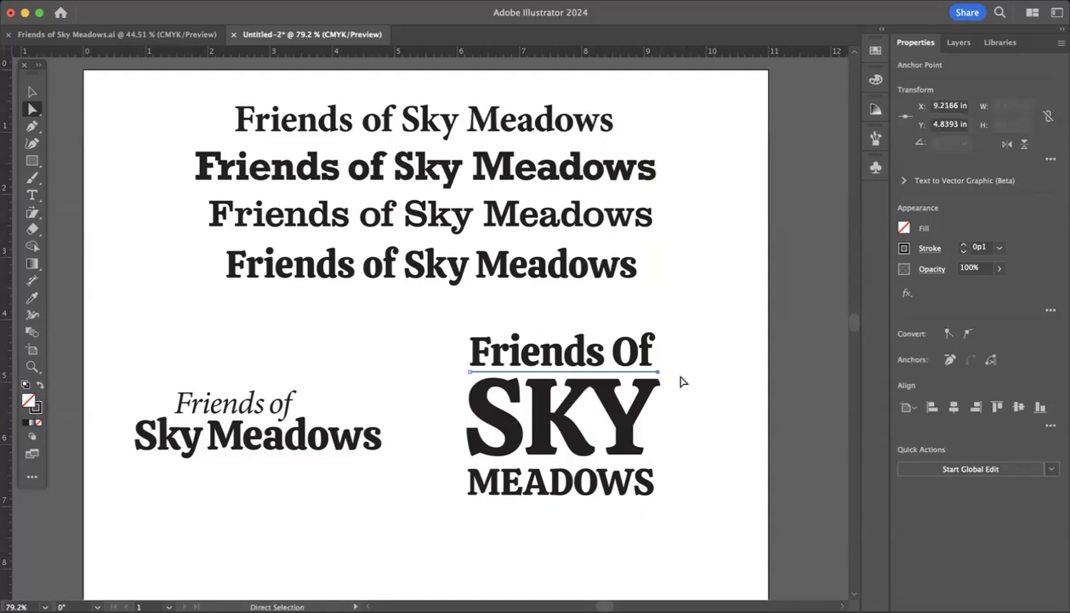
Duplicate the divider line straight down into the gap between SKY and MEADOWS
click(696, 379)
drag(617, 376, 619, 465)
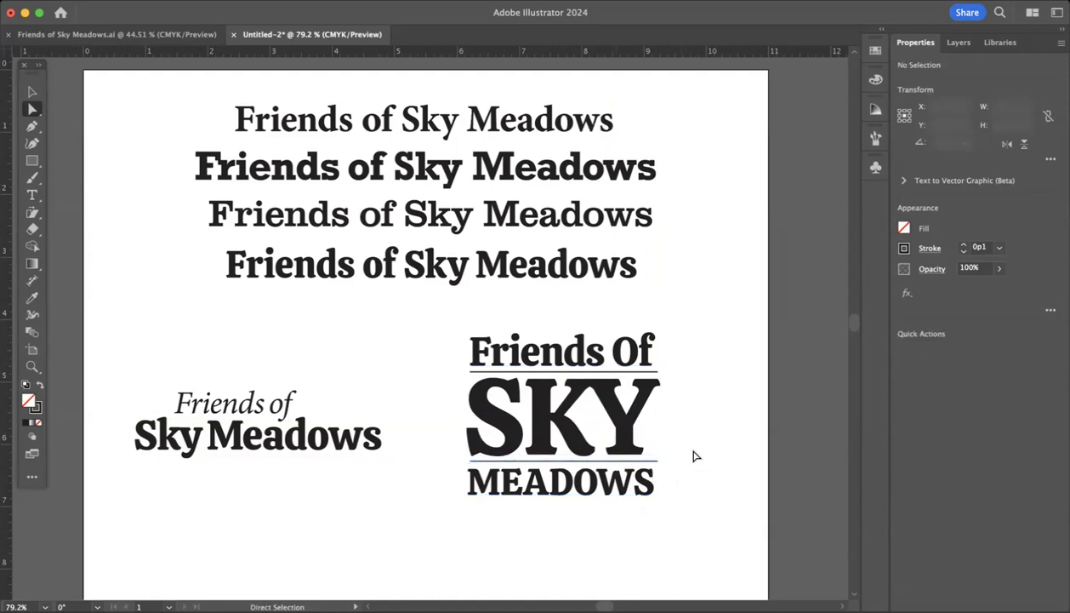
Enlarge the MEADOWS line to 43.79 pt and increase its leading to 47.55 pt
click(583, 489)
double_click(583, 491)
double_click(584, 492)
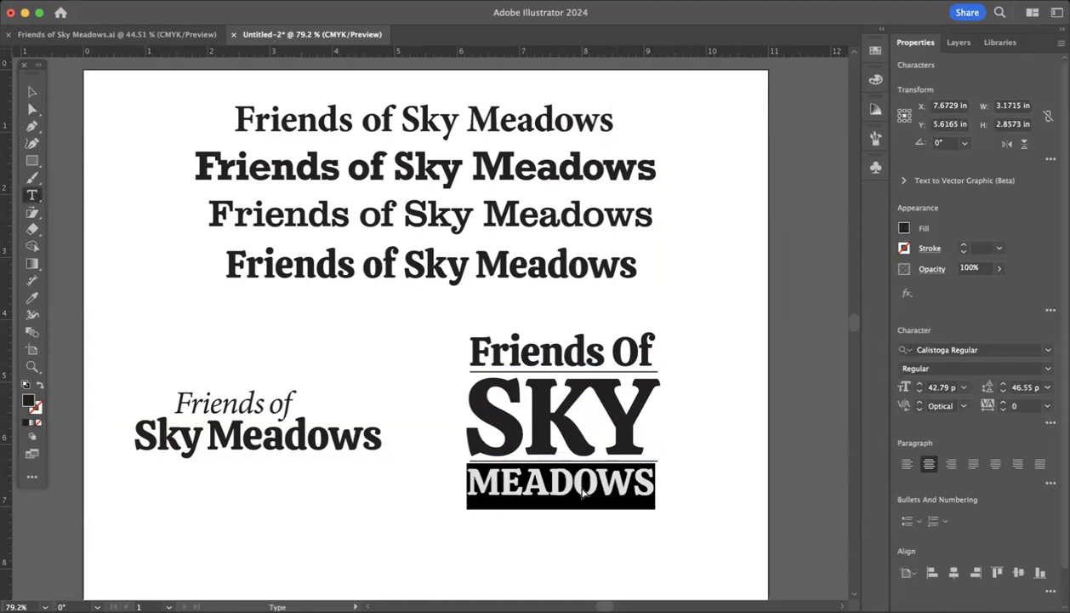
key(super+shift+period)
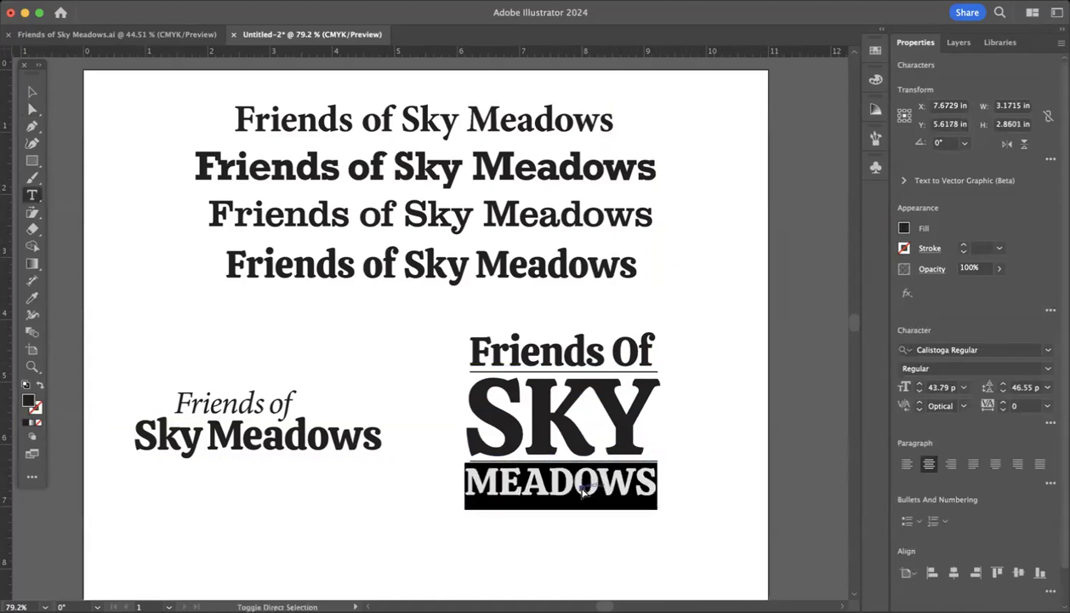
key(alt+Down)
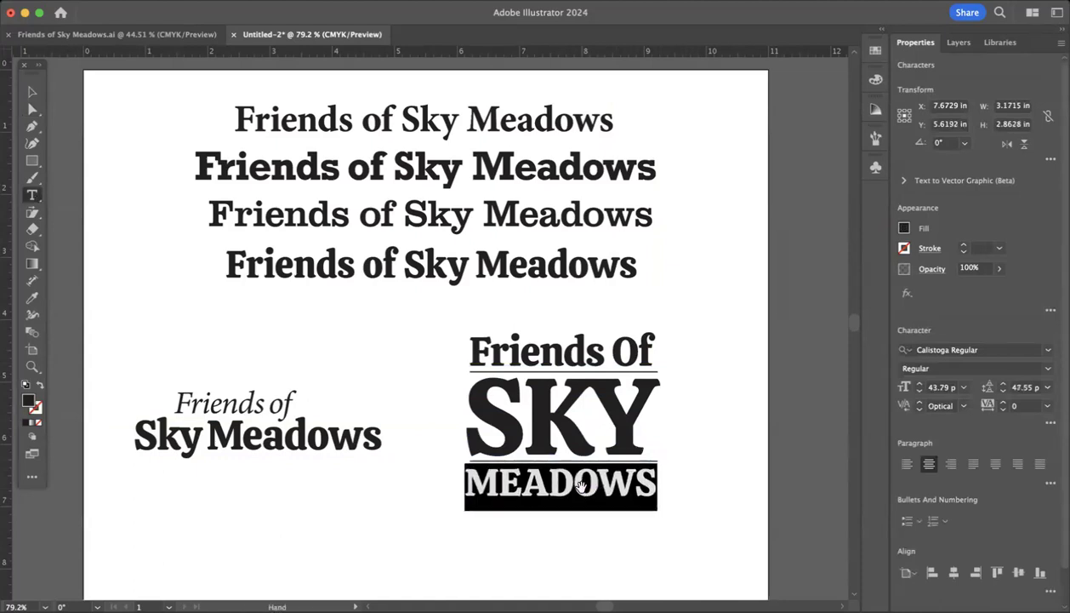
Enlarge the Friends Of line to 47.79 pt and deselect the text
triple_click(581, 349)
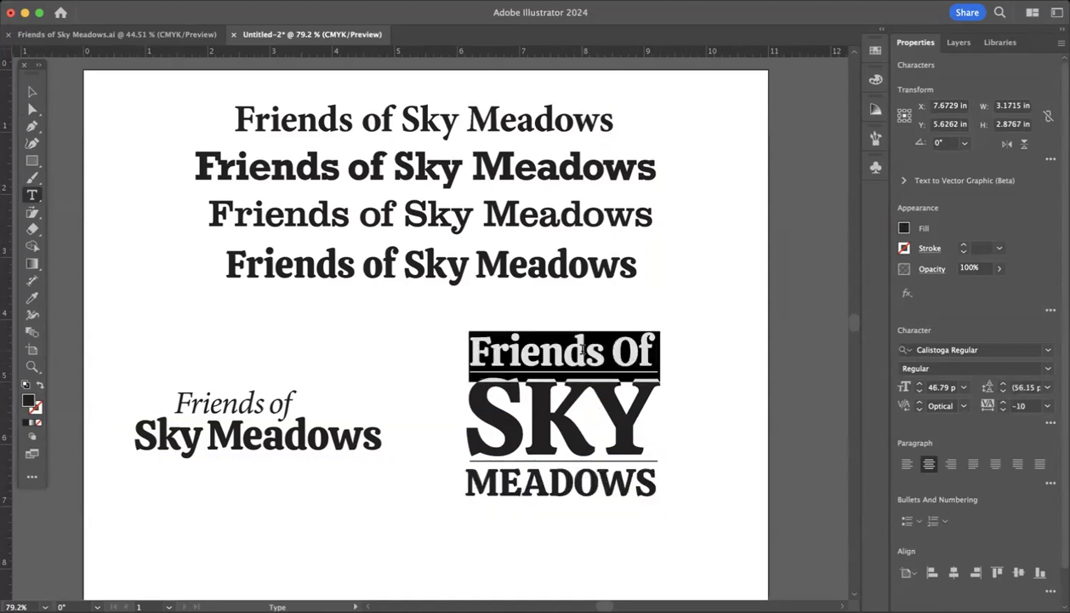
key(super+shift+period)
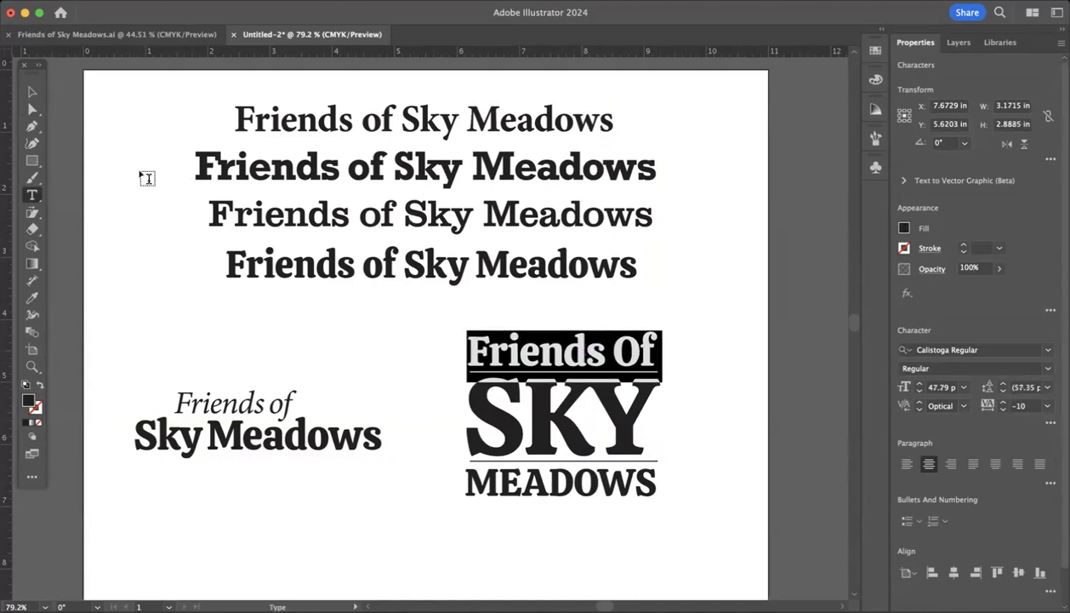
click(32, 109)
click(390, 341)
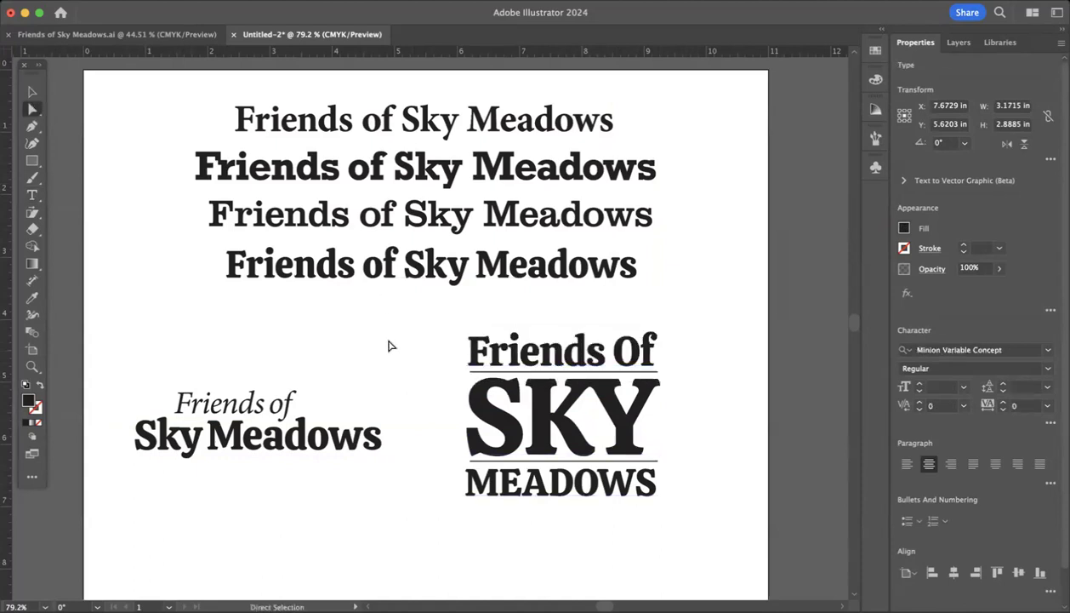
Extend the left ends of both divider lines slightly and pull in the lower line's right end to fit the lettering
click(469, 373)
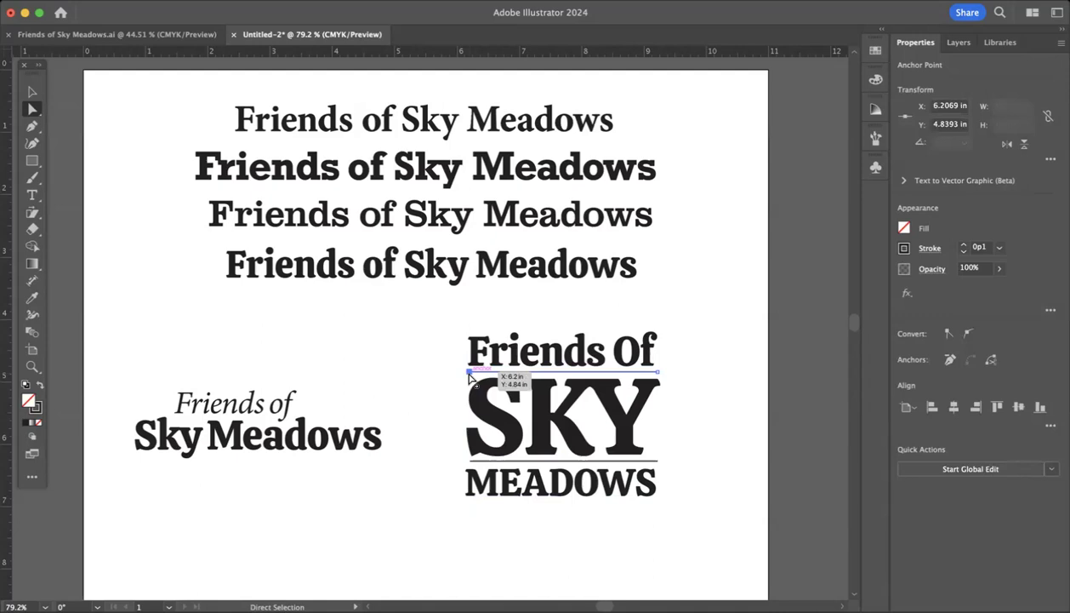
click(470, 461)
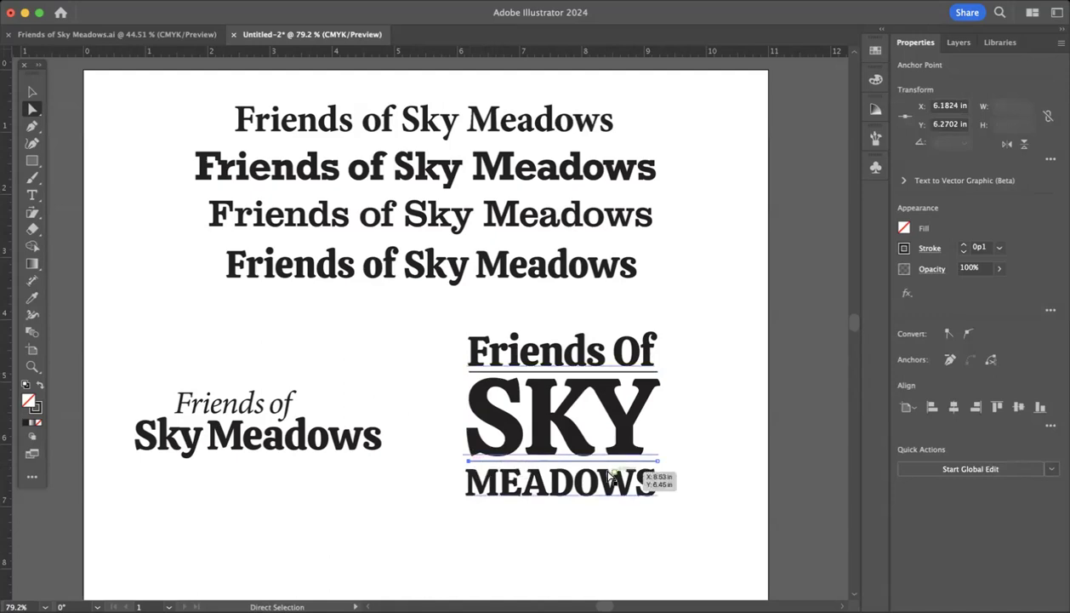
click(672, 478)
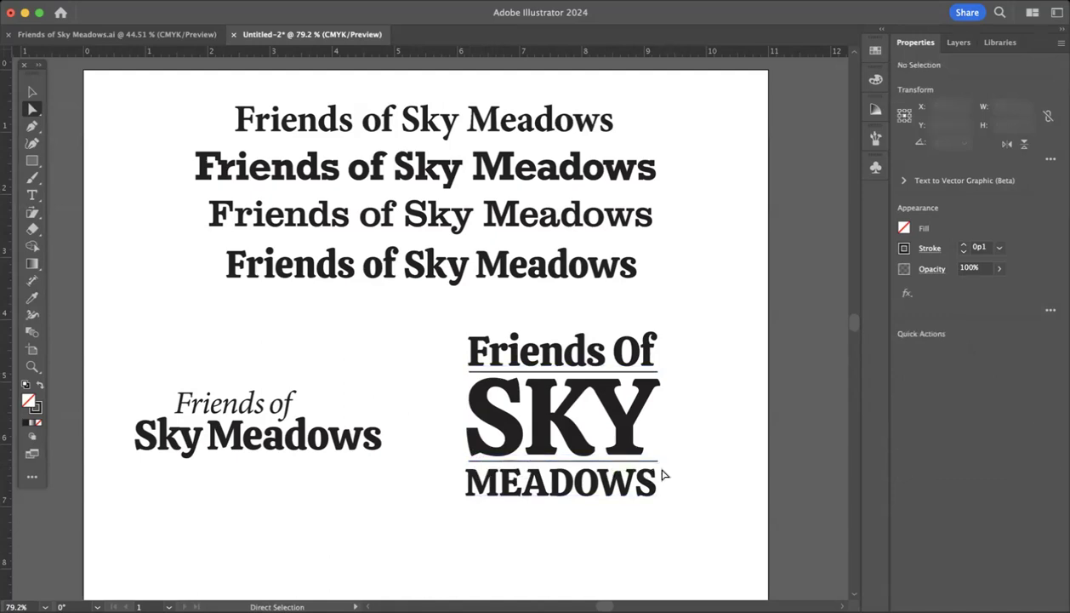
click(658, 463)
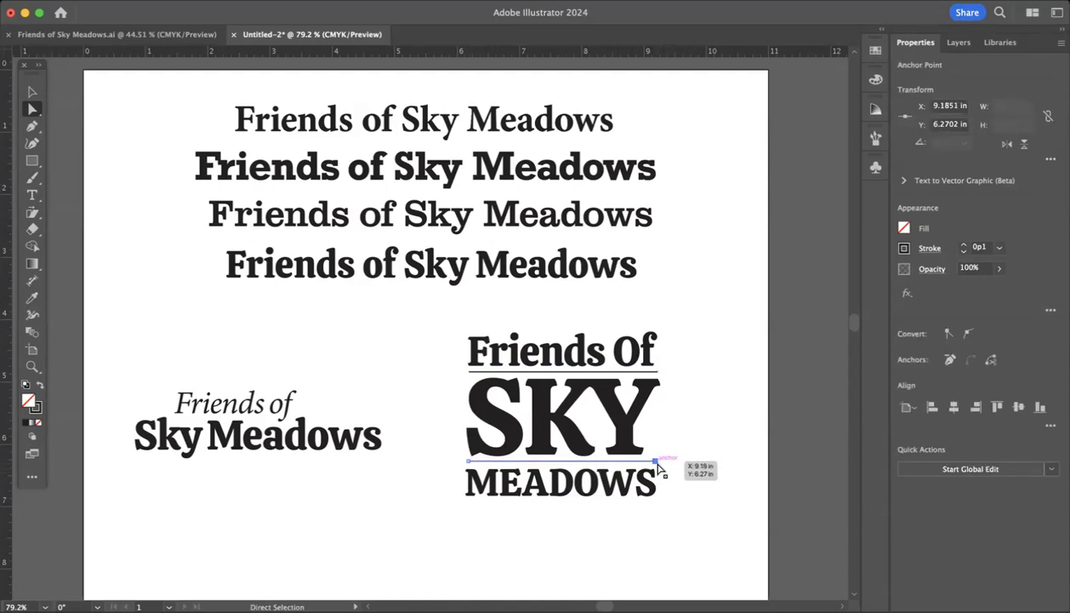
click(686, 369)
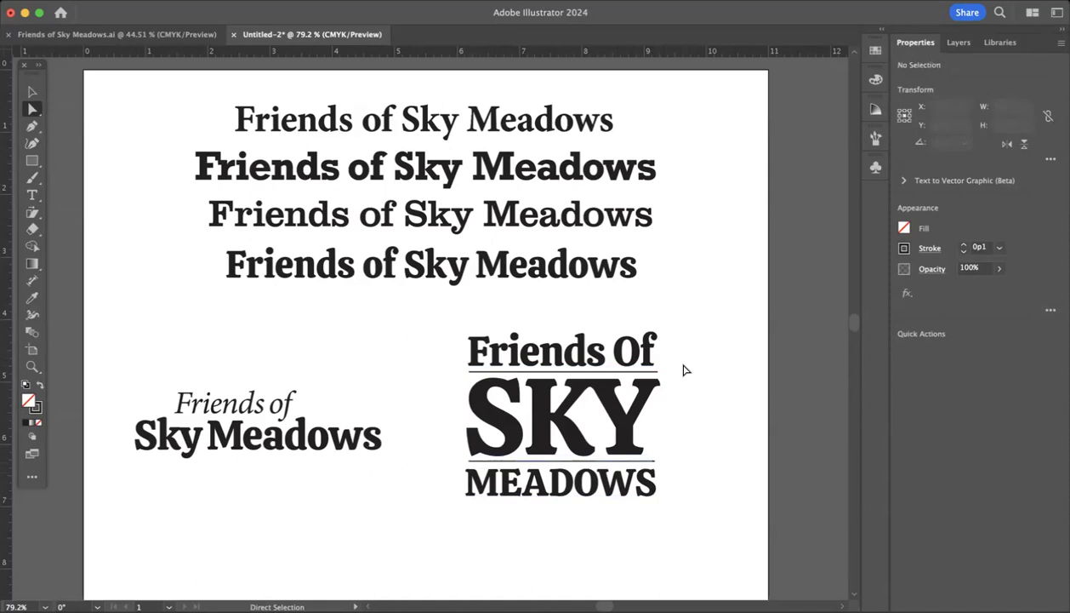
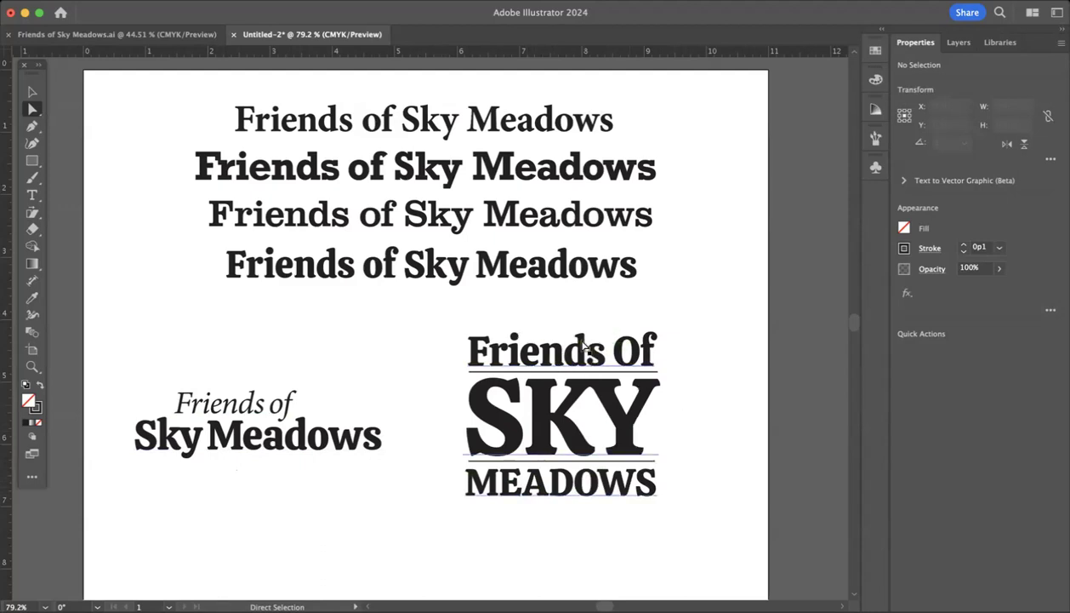
Draw an unfilled rectangle about 3.44 by 3.09 in around the stacked SKY wordmark and thicken its black stroke to 0p8
click(31, 160)
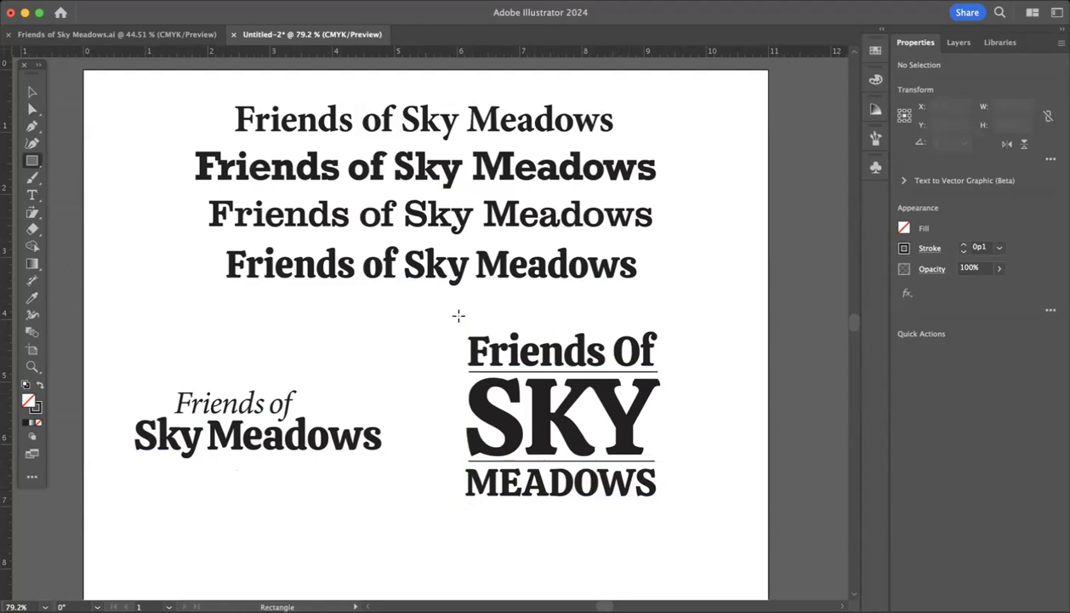
mouse_move(456, 317)
mouse_down()
mouse_move(640, 500)
mouse_move(671, 509)
mouse_up()
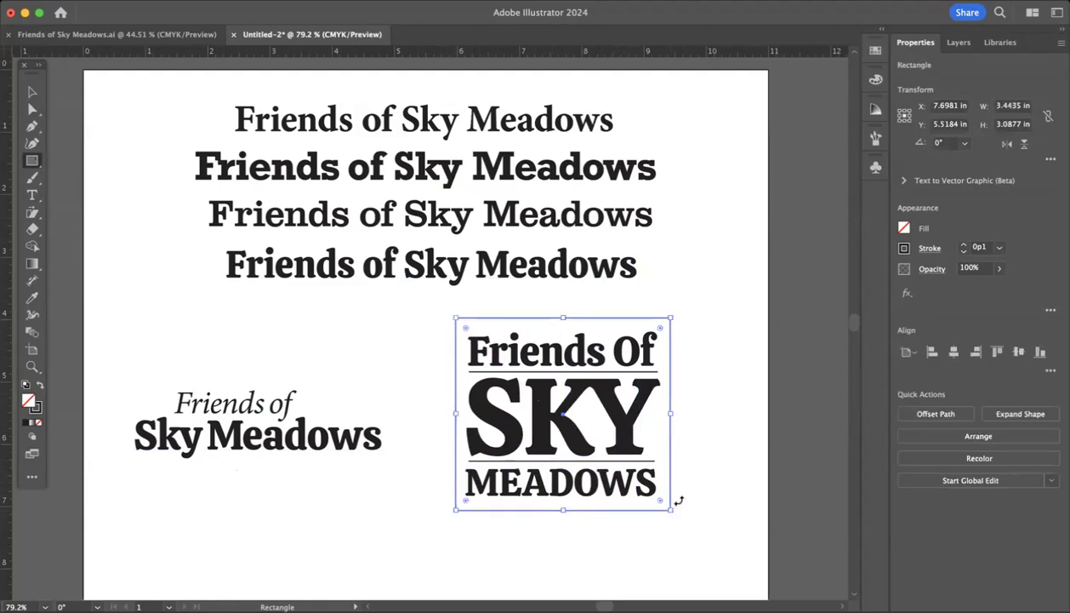
click(965, 247)
click(965, 247)
click(965, 247)
click(965, 247)
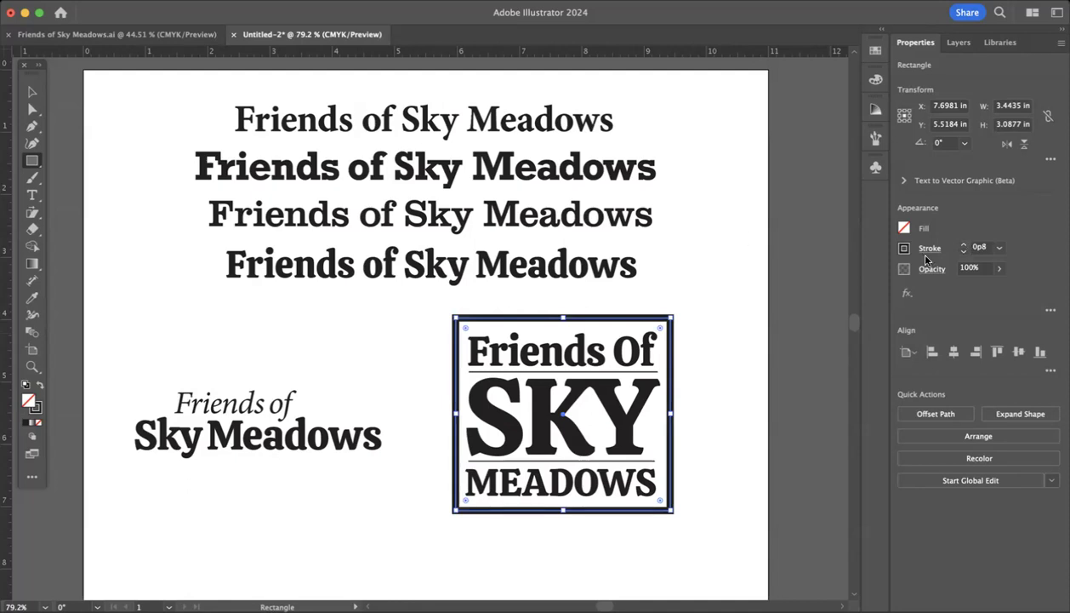
key(v)
click(354, 346)
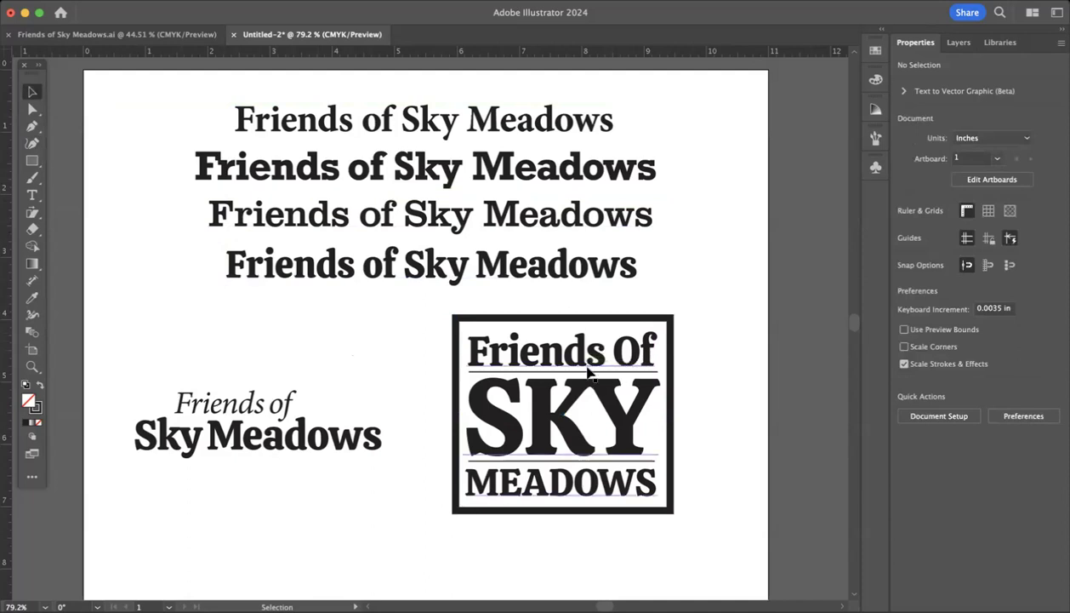
Move the upper divider line just above the frame and the lower one just below it, roughly centred on the frame
drag(589, 374, 603, 304)
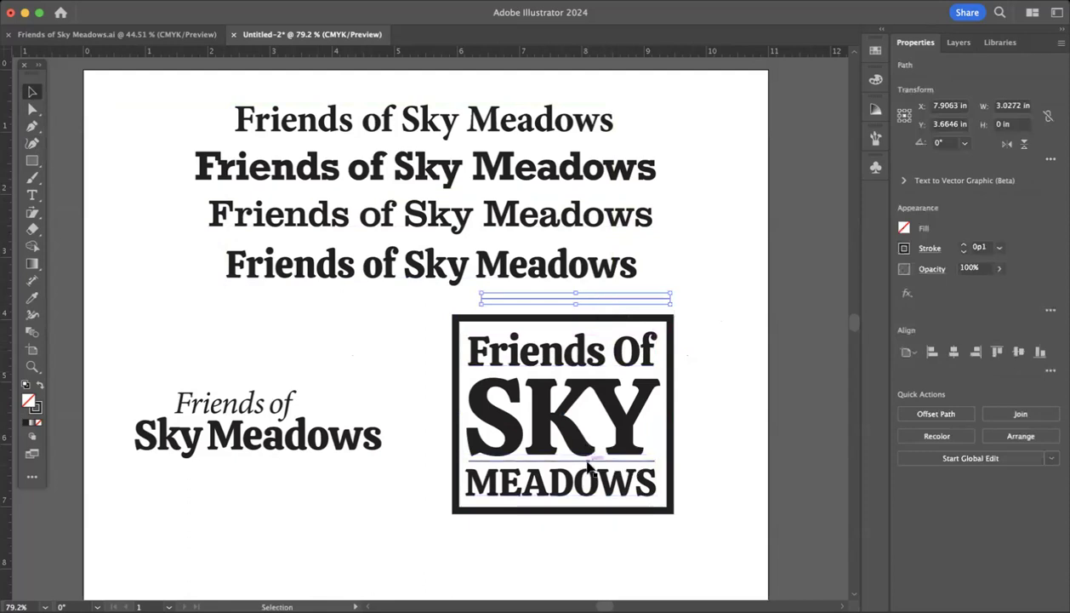
drag(588, 464, 580, 542)
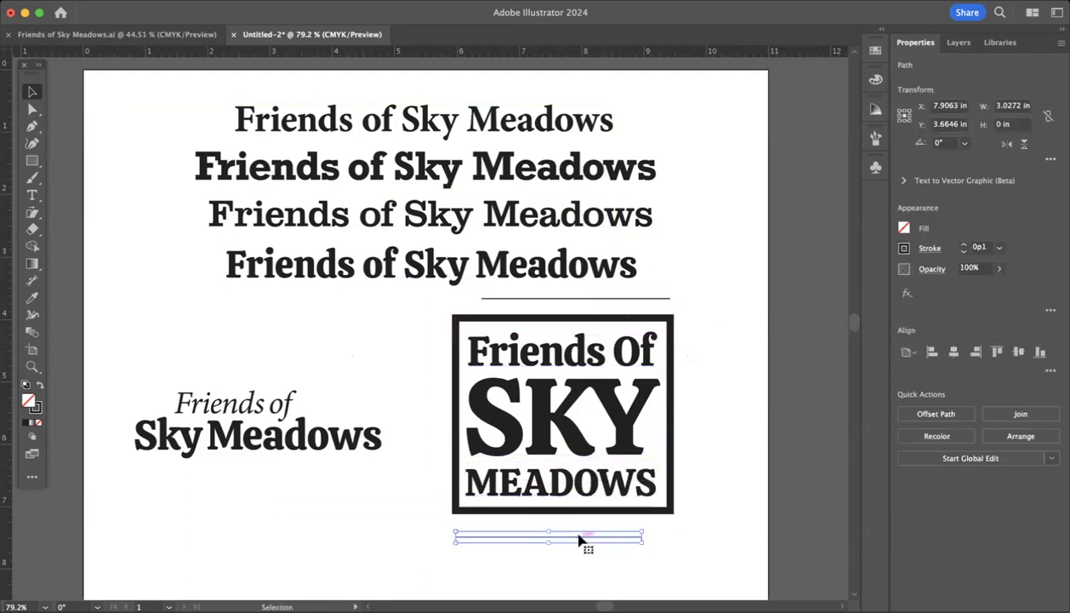
click(692, 552)
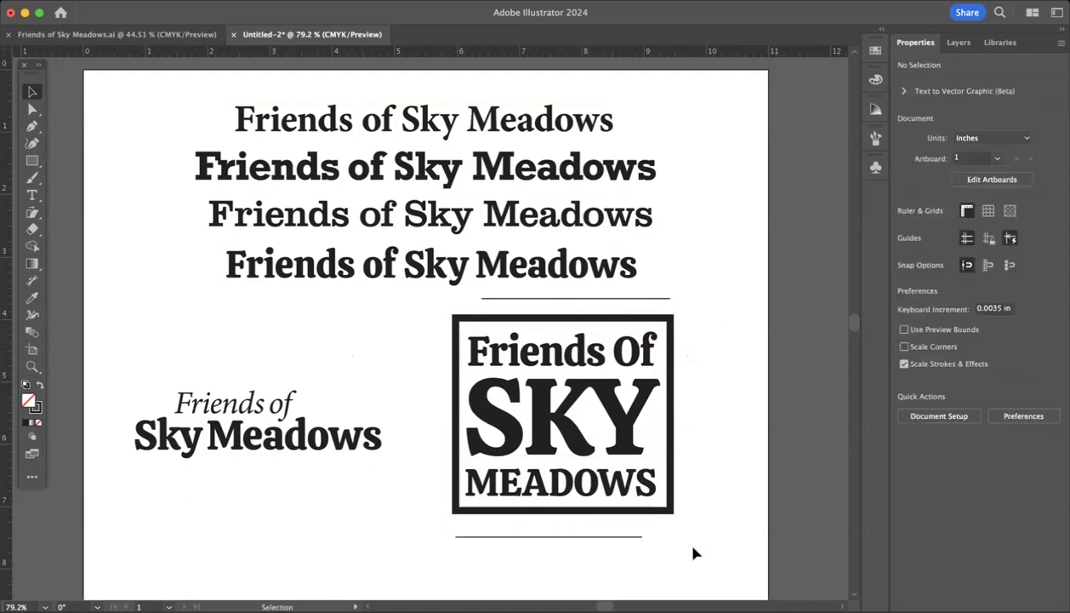
drag(570, 537, 591, 527)
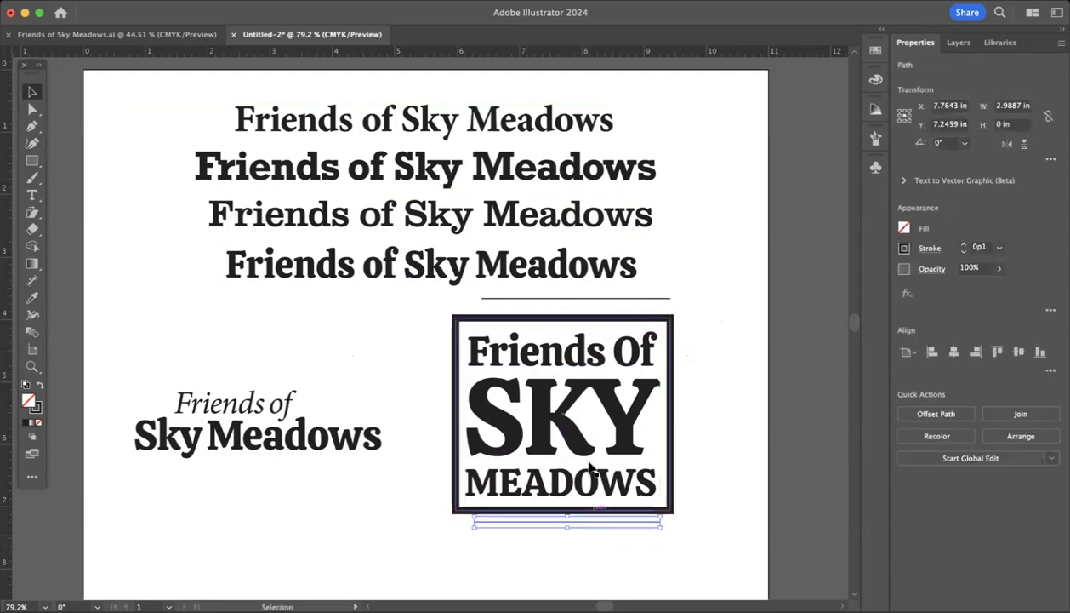
drag(589, 298, 580, 312)
click(709, 398)
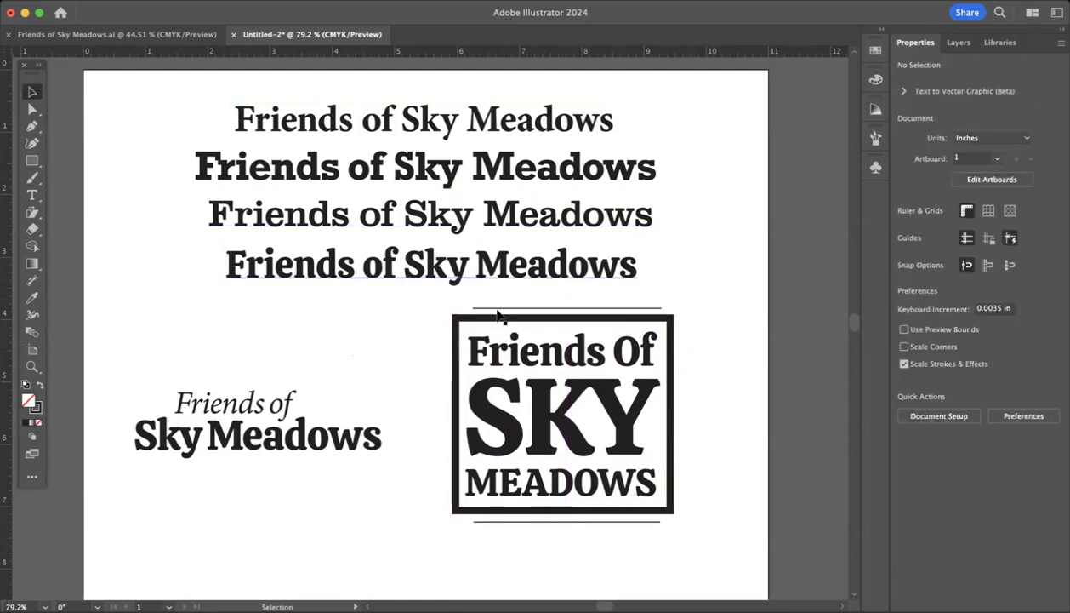
Tighten the leading of the whole framed text stack by 3 pt
click(543, 489)
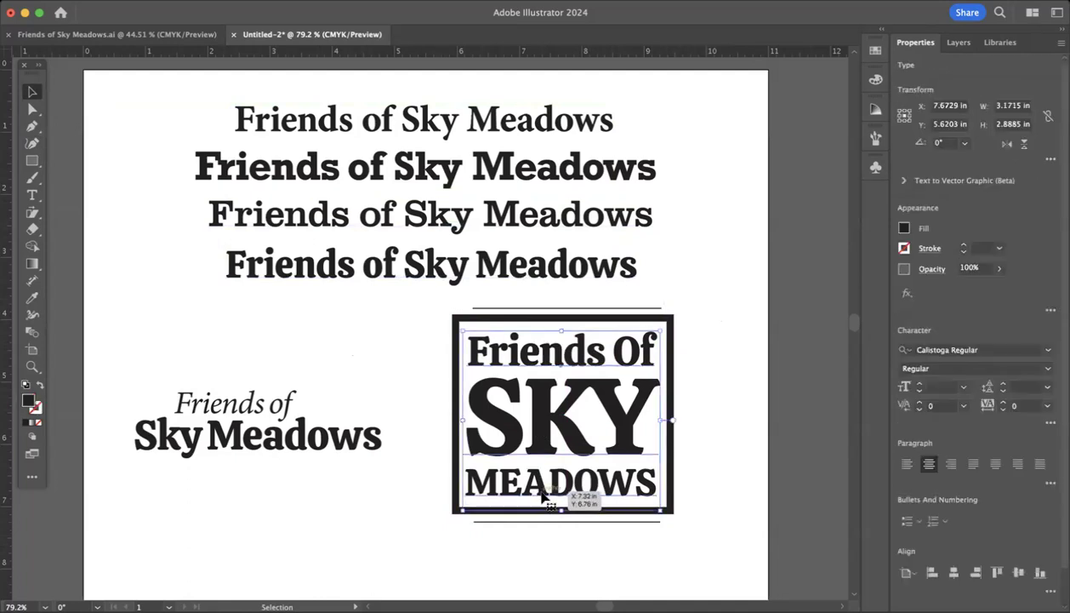
key(alt+Up)
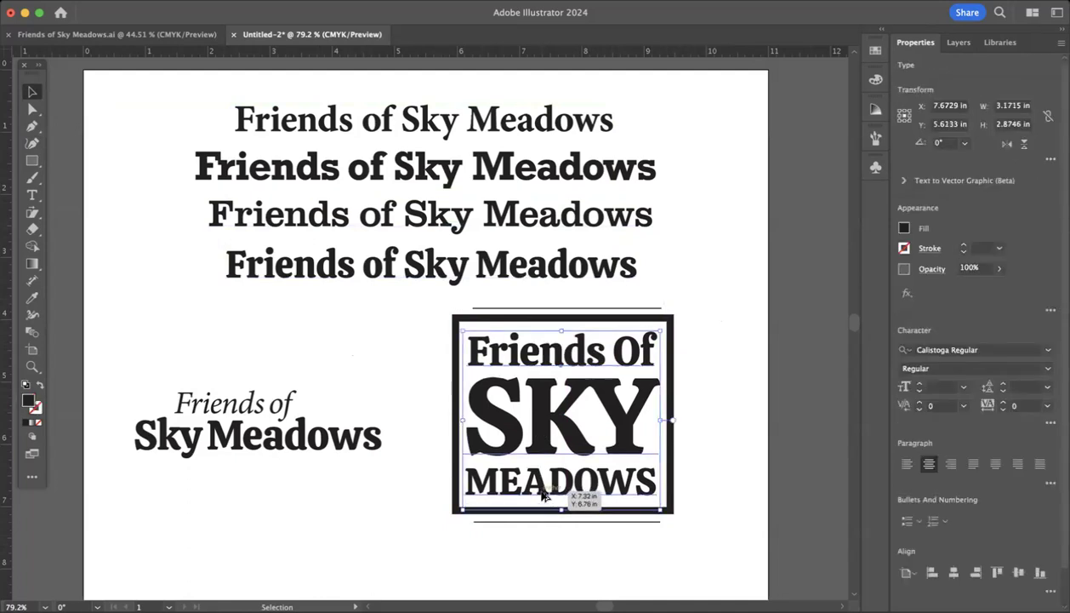
key(alt+Up)
key(alt+Up)
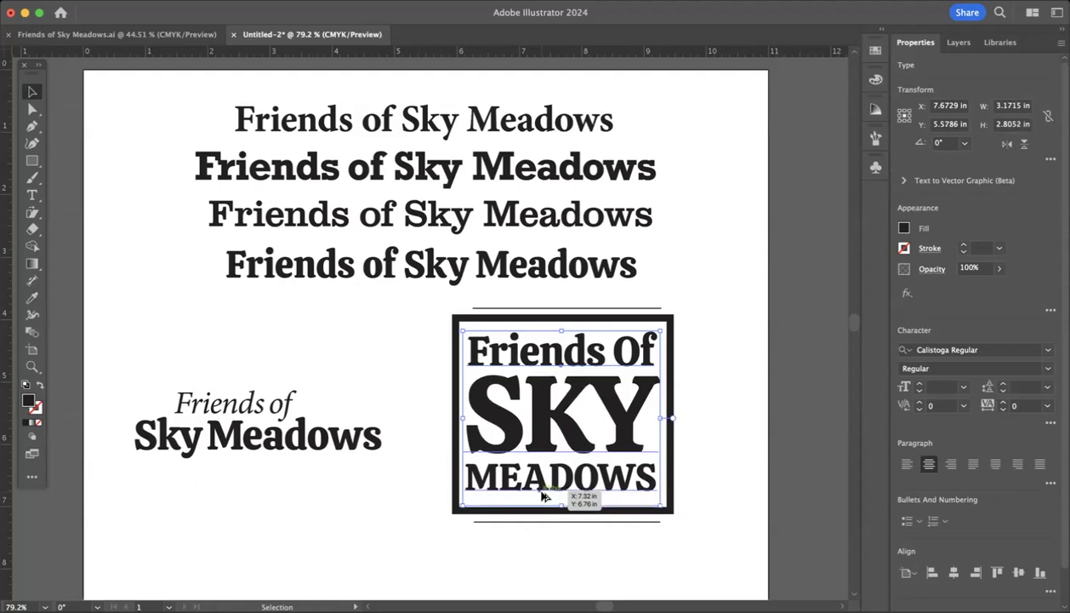
Reduce the leading of the MEADOWS line to 43.05 pt and deselect the text
double_click(542, 499)
double_click(543, 499)
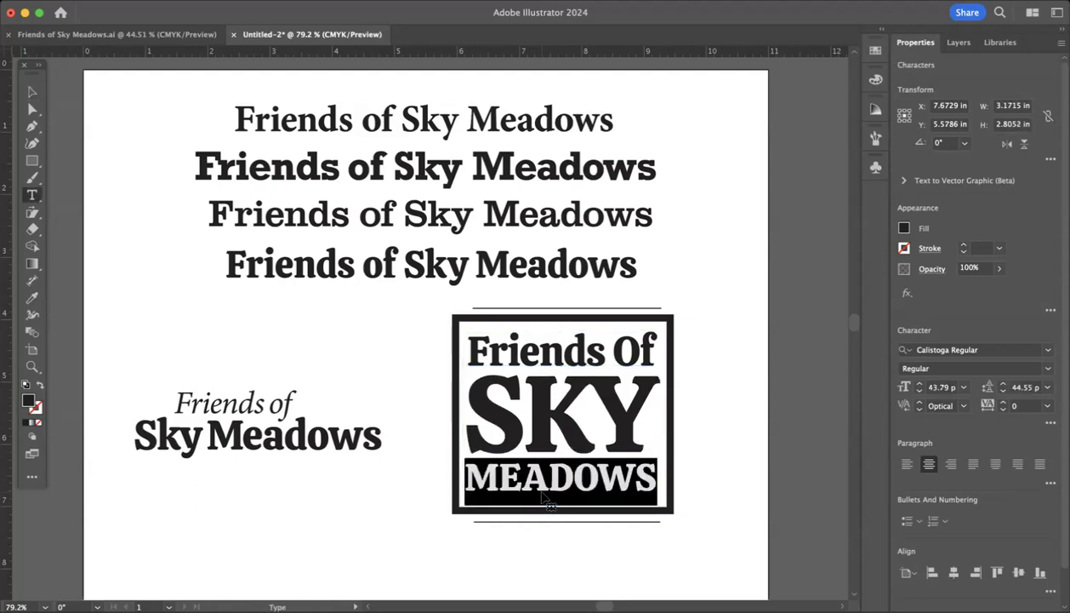
key(alt+Up)
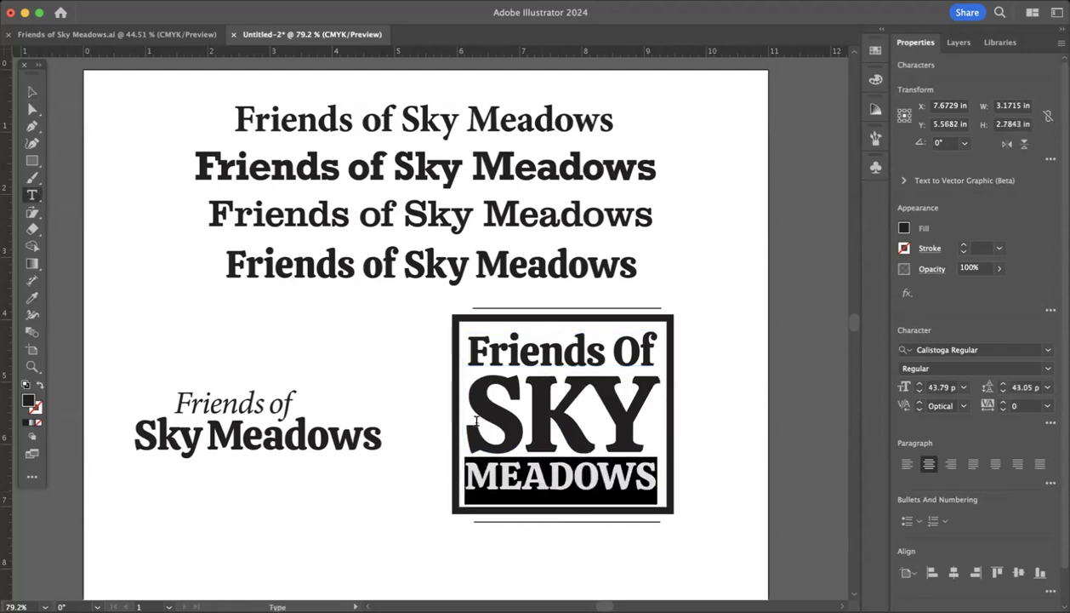
click(31, 91)
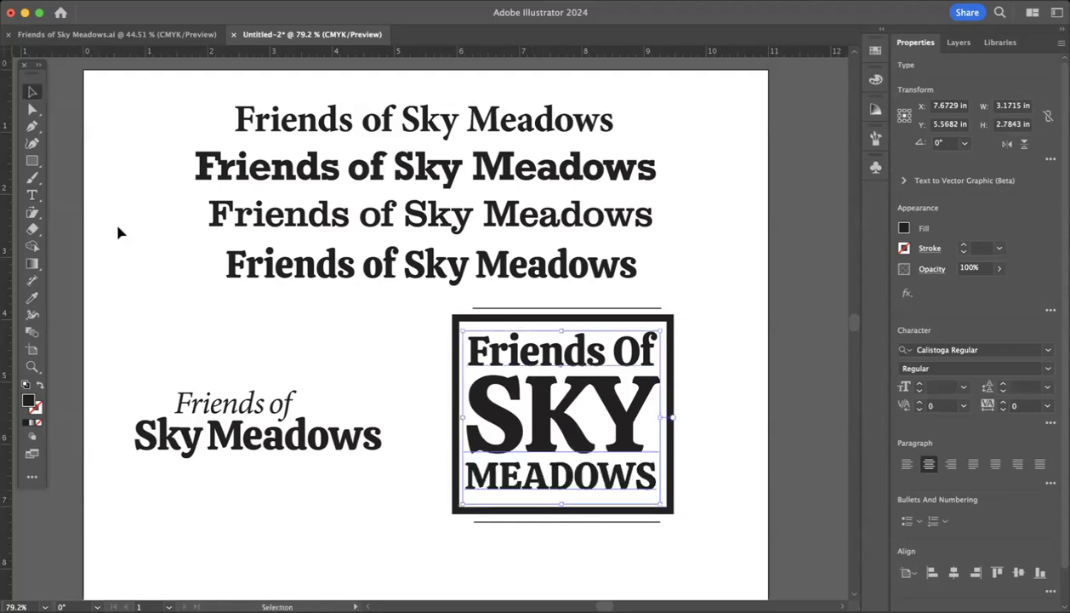
click(124, 245)
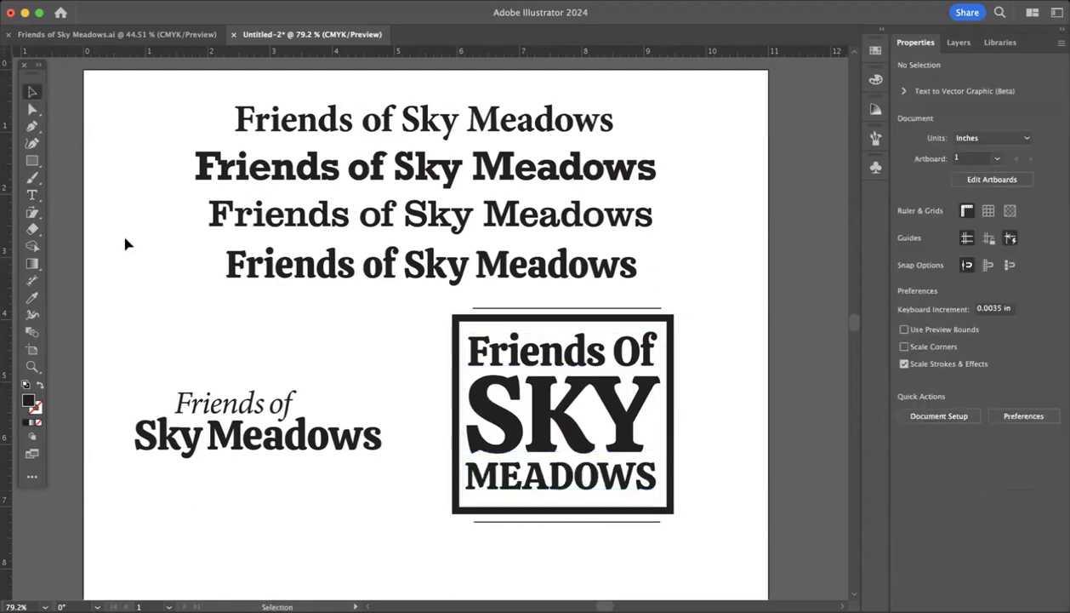
Widen the frame on both sides to about 3.61 in and round its corners slightly
click(580, 511)
drag(562, 511, 563, 509)
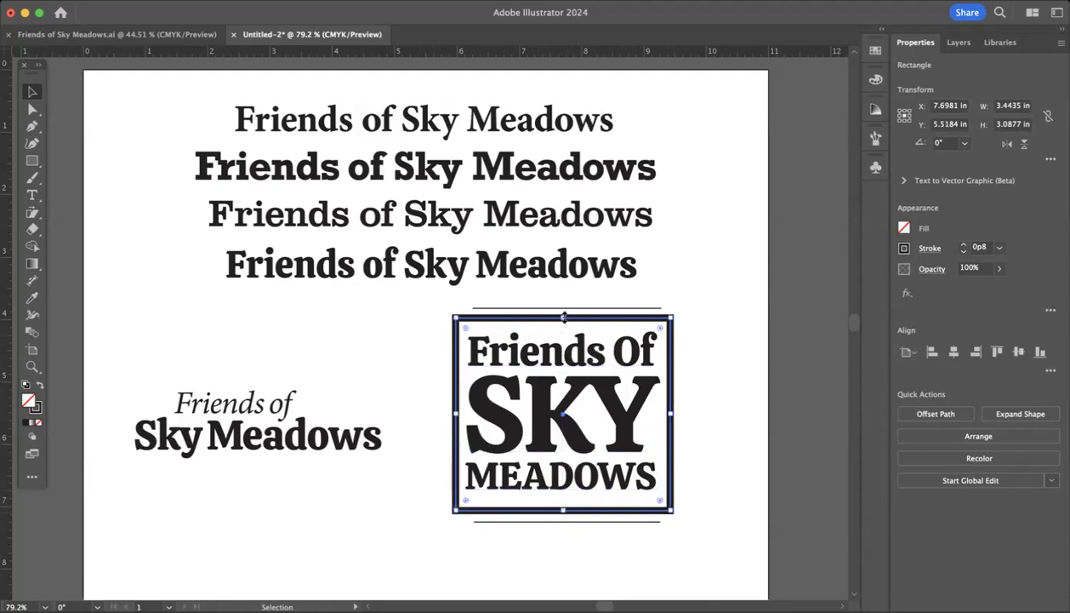
drag(455, 414, 452, 415)
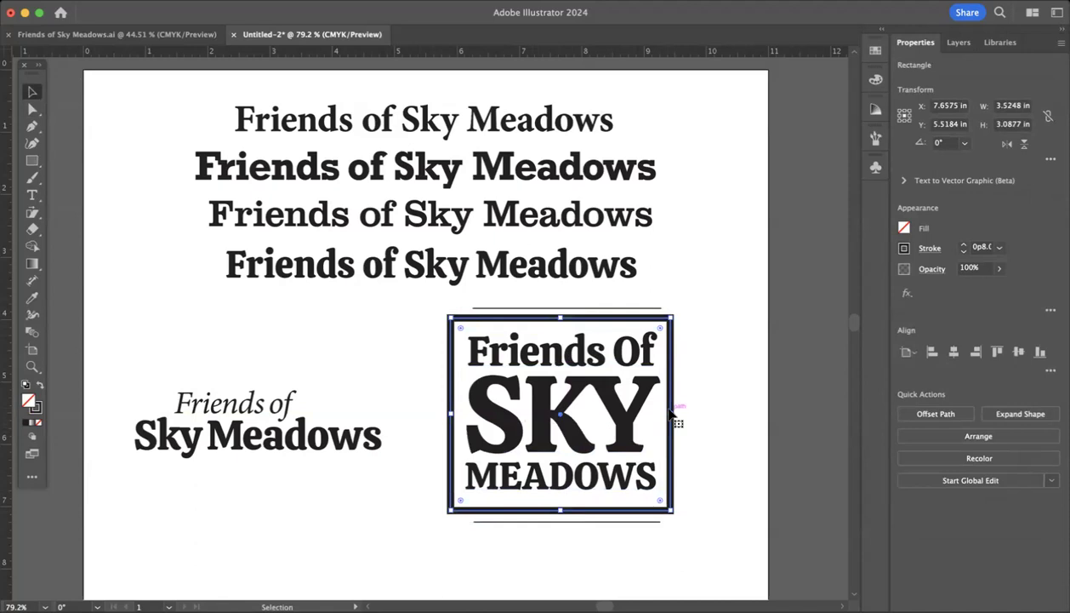
drag(672, 414, 677, 413)
drag(462, 332, 464, 339)
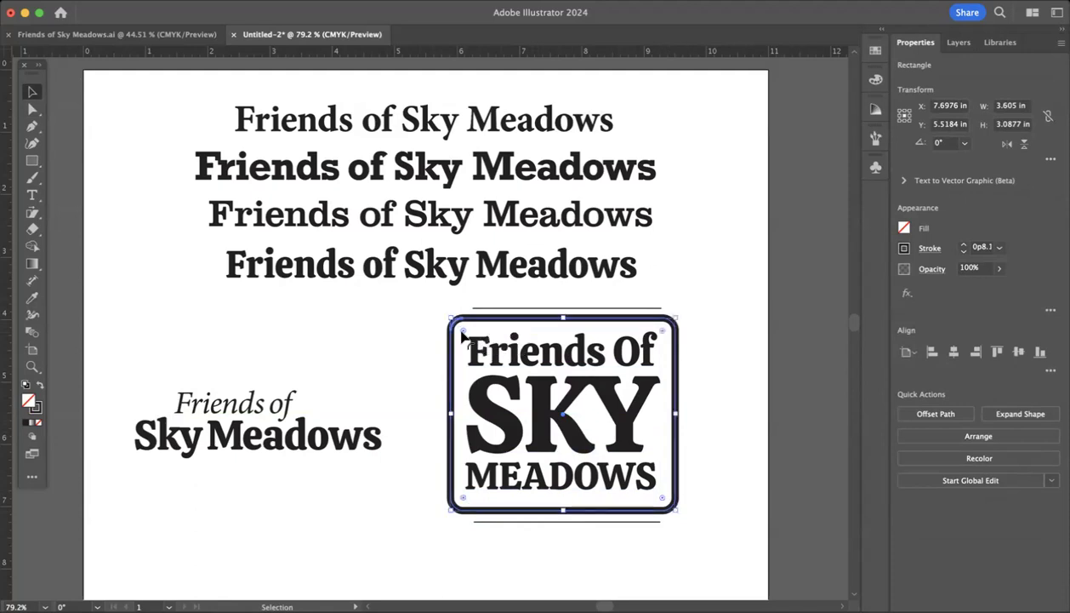
Delete the thin divider lines above and below the frame
click(638, 309)
key(Delete)
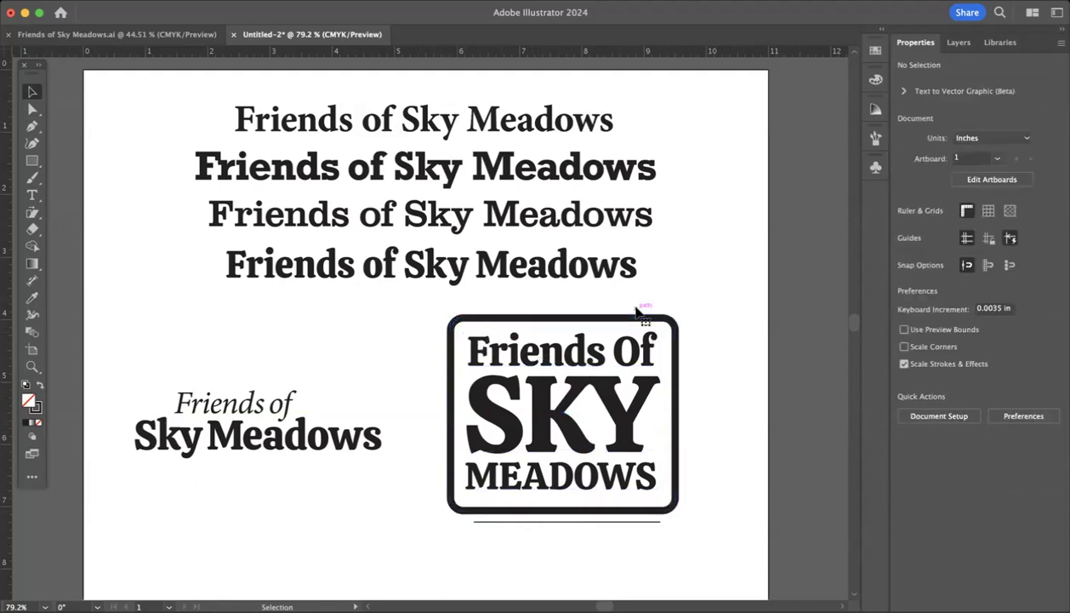
click(604, 521)
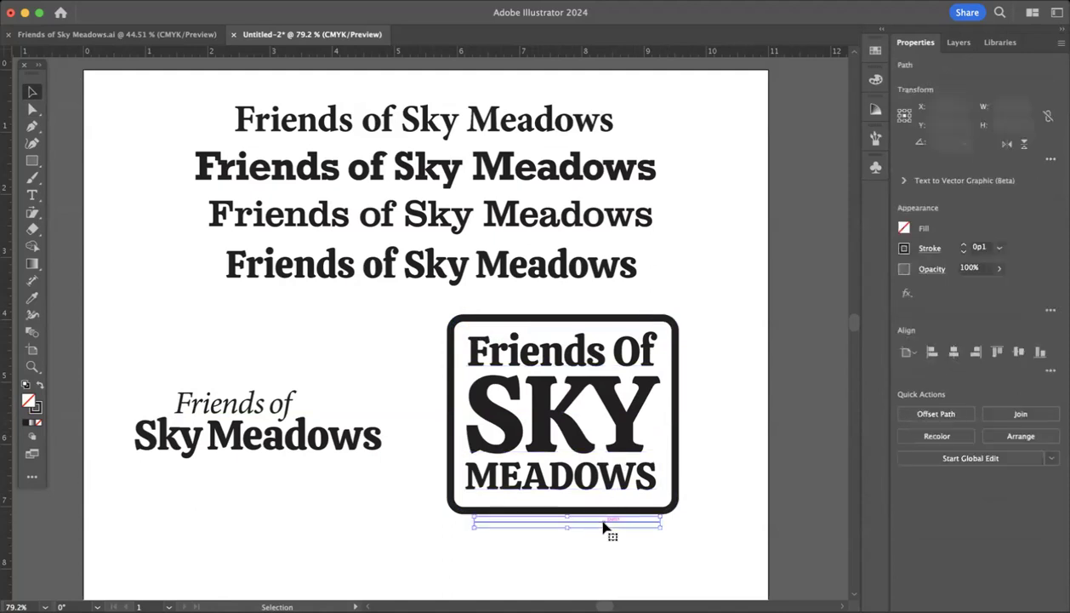
key(Delete)
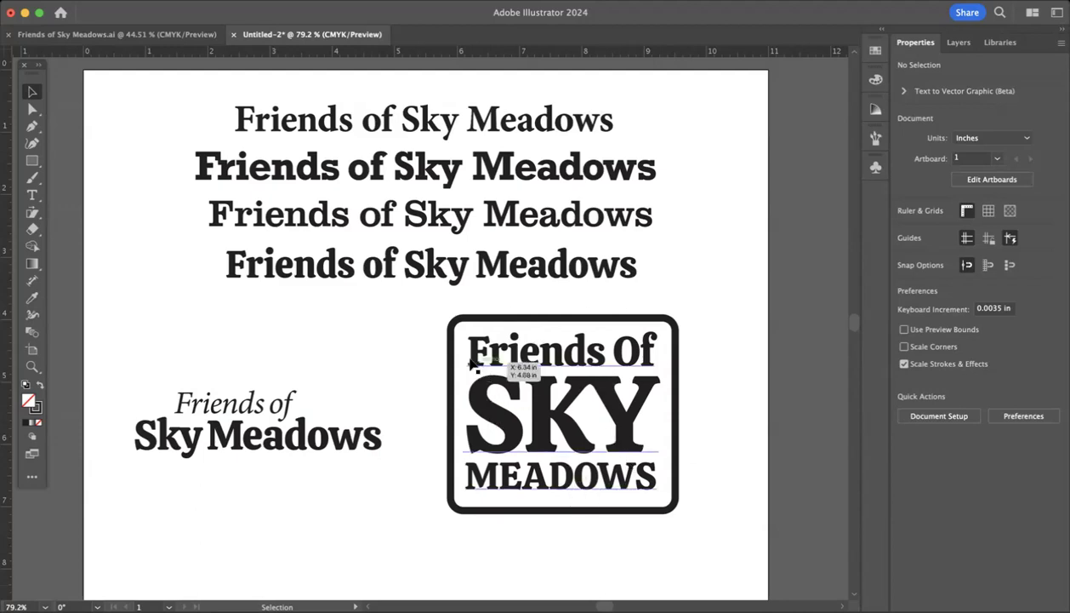
Raise the stacked wordmark with the italic first line and tighten the vertical gaps between the four single-line wordmarks
drag(420, 311, 691, 541)
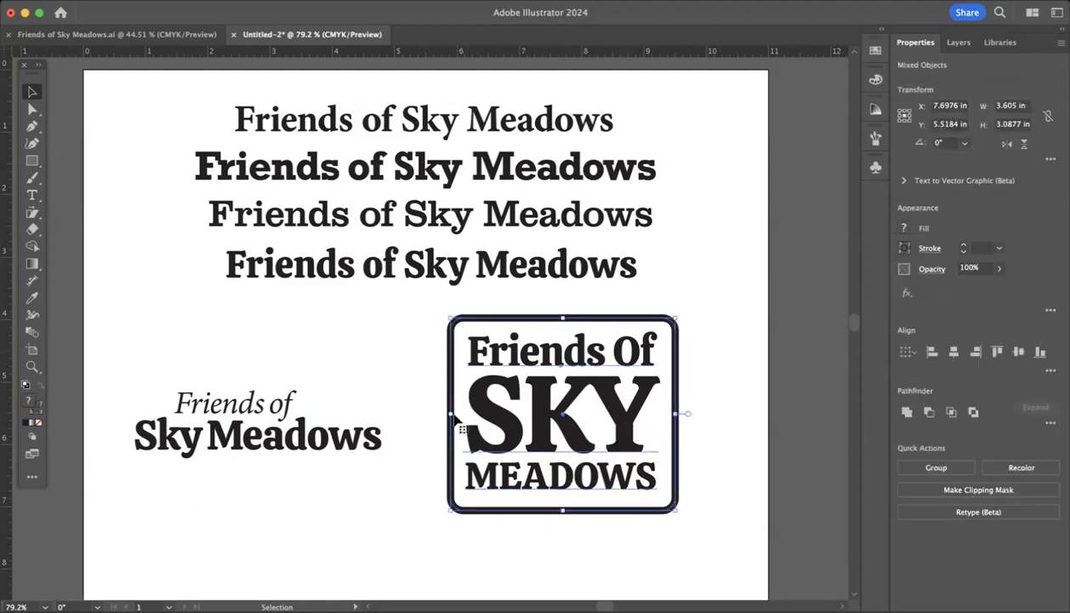
drag(202, 403, 197, 304)
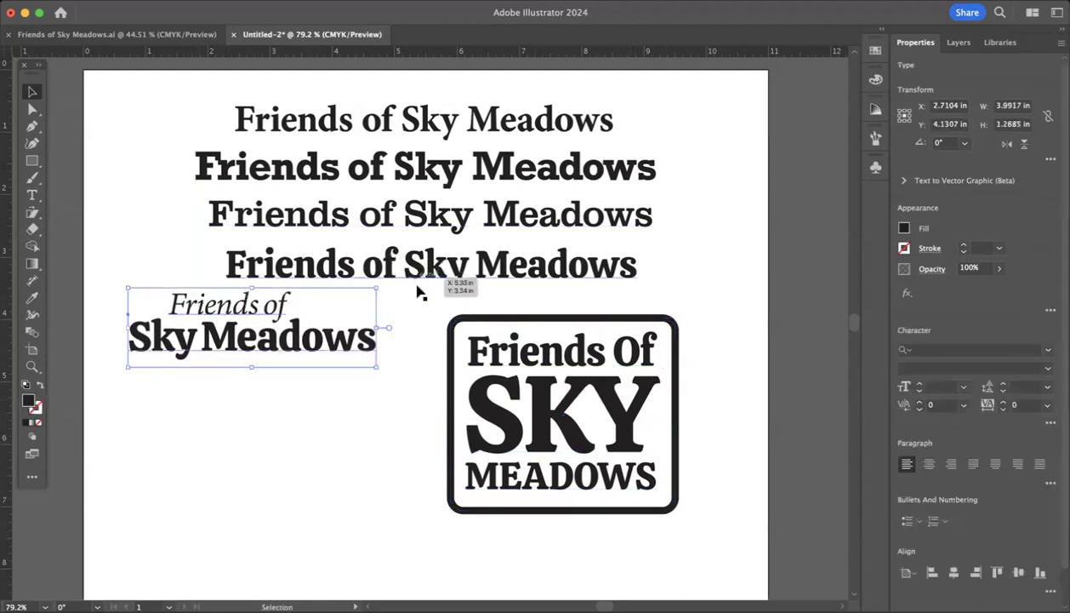
click(436, 158)
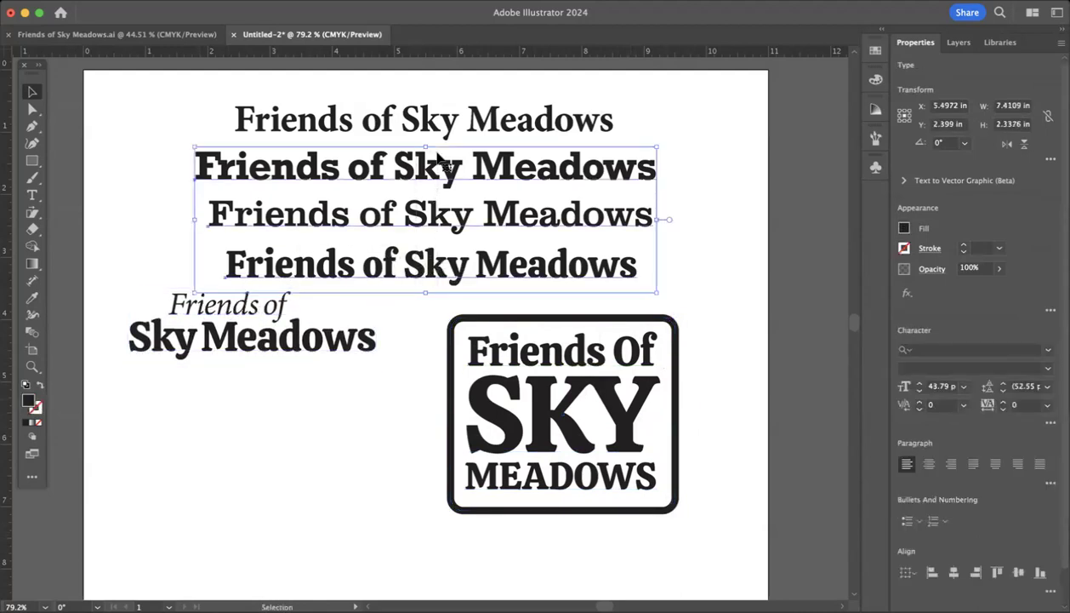
drag(423, 173, 428, 162)
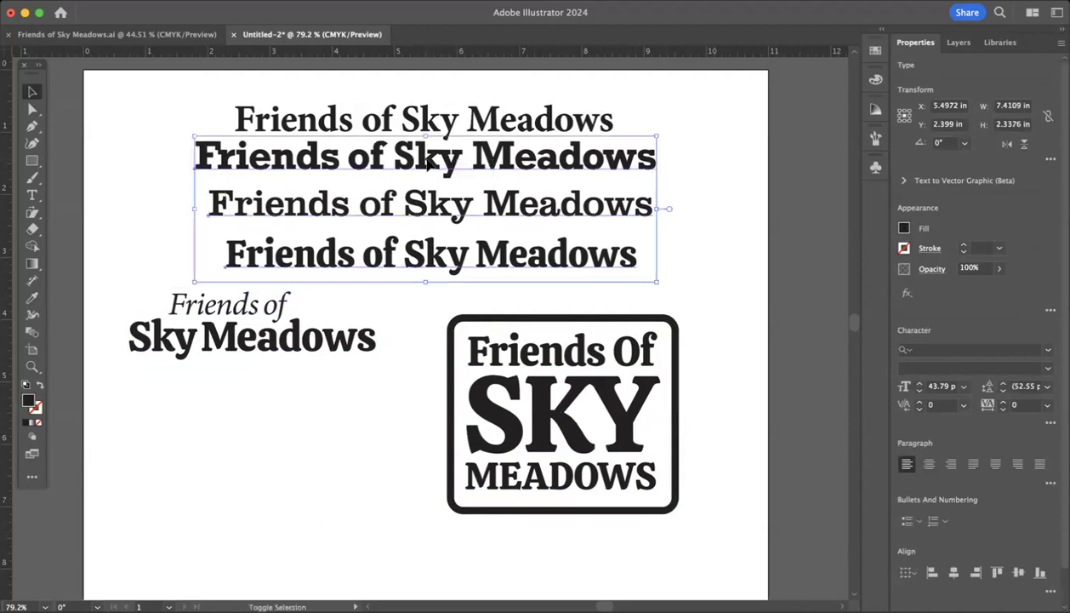
click(384, 286)
drag(422, 213, 422, 201)
drag(411, 267, 410, 245)
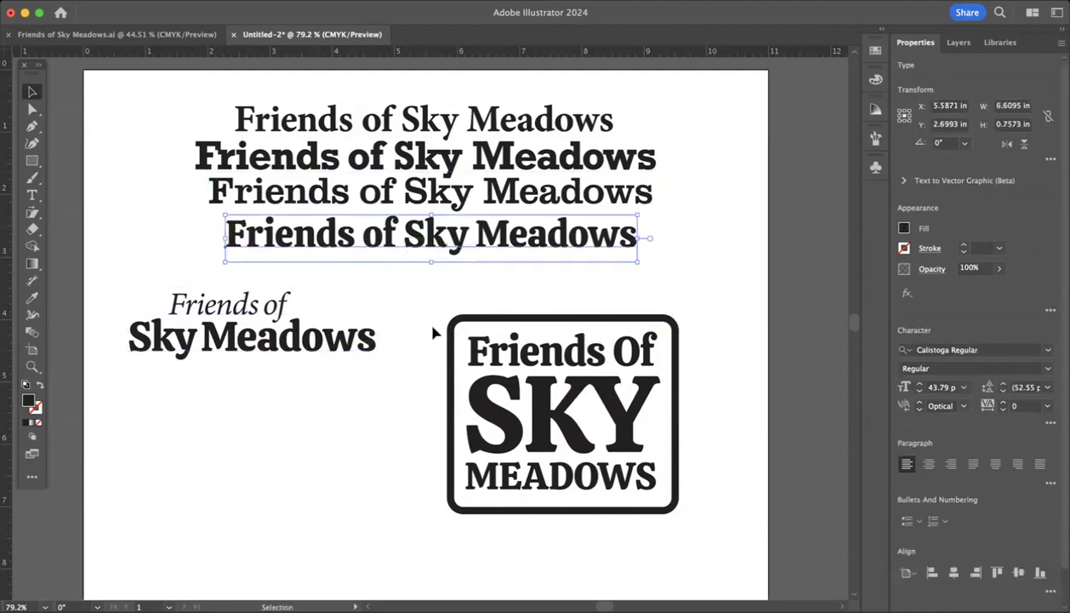
Move the unframed stacked wordmark across the artboard's left edge and duplicate the framed logo to the left of the original
drag(251, 311, 242, 282)
drag(317, 318, 171, 293)
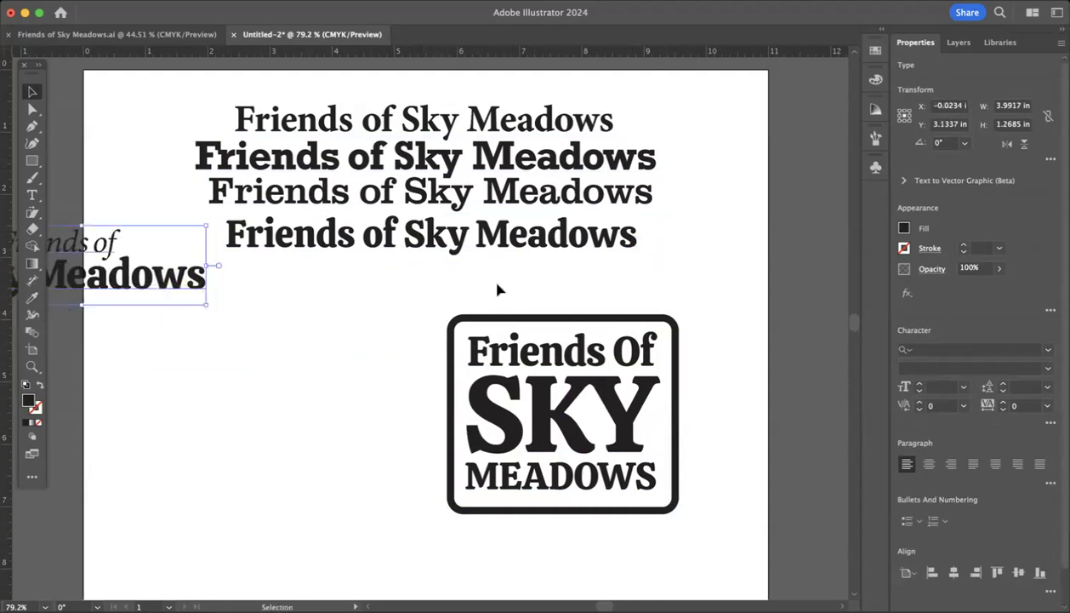
click(688, 515)
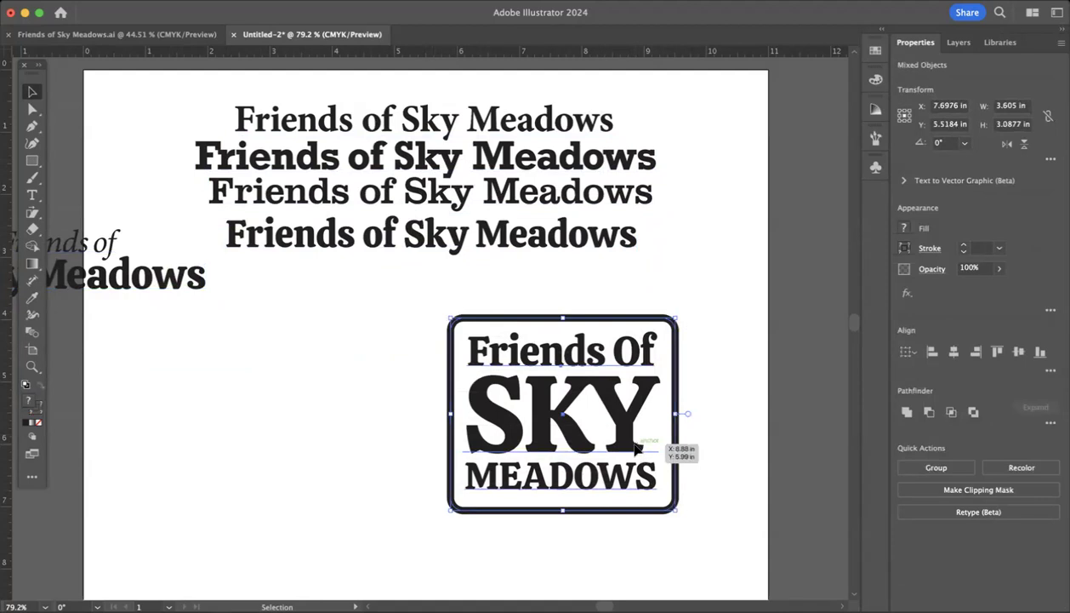
drag(634, 448, 362, 432)
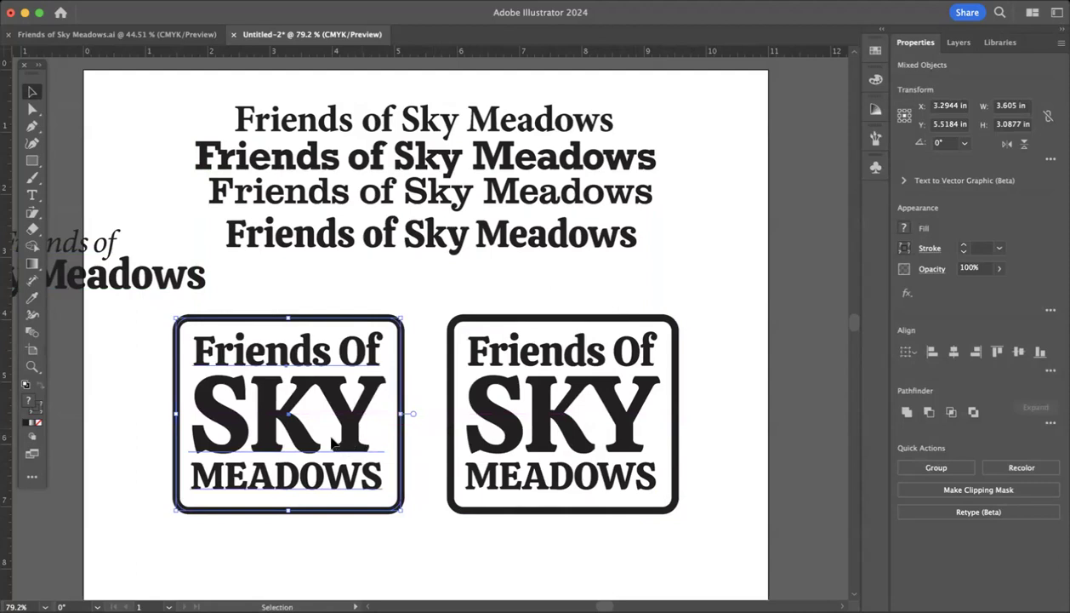
Set the word SKY in the duplicated framed logo in the Giza SevenSeven font
double_click(333, 442)
key(ctrl+a)
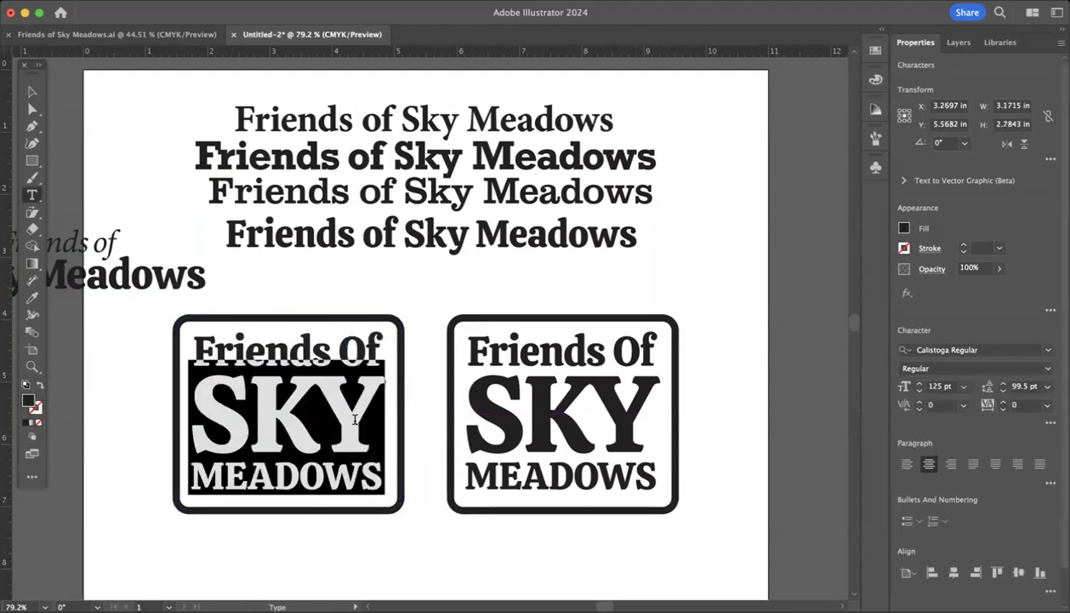
drag(383, 478, 210, 411)
click(992, 348)
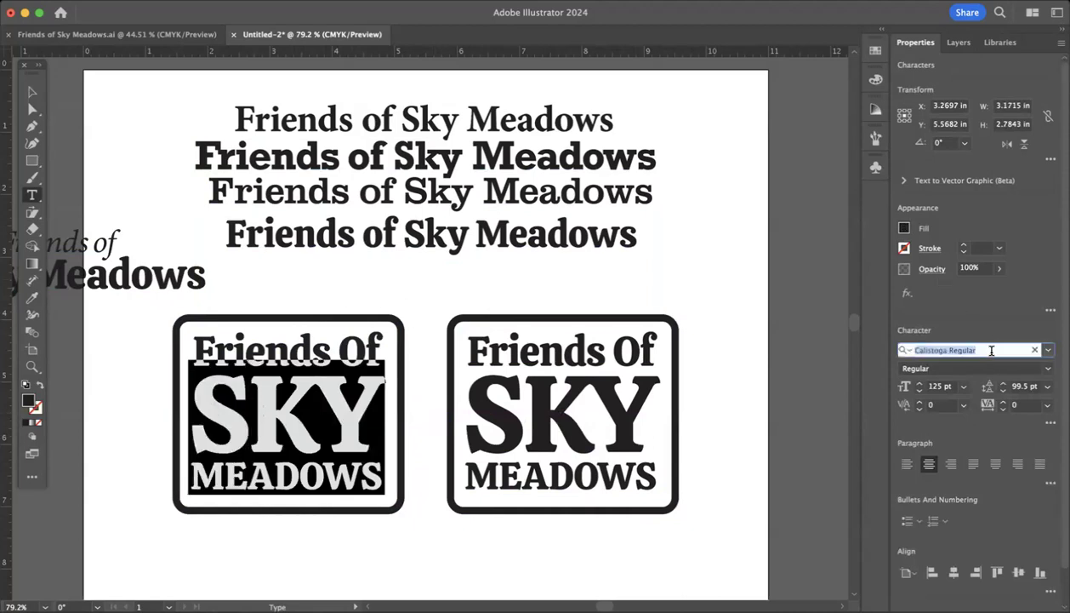
text(gi)
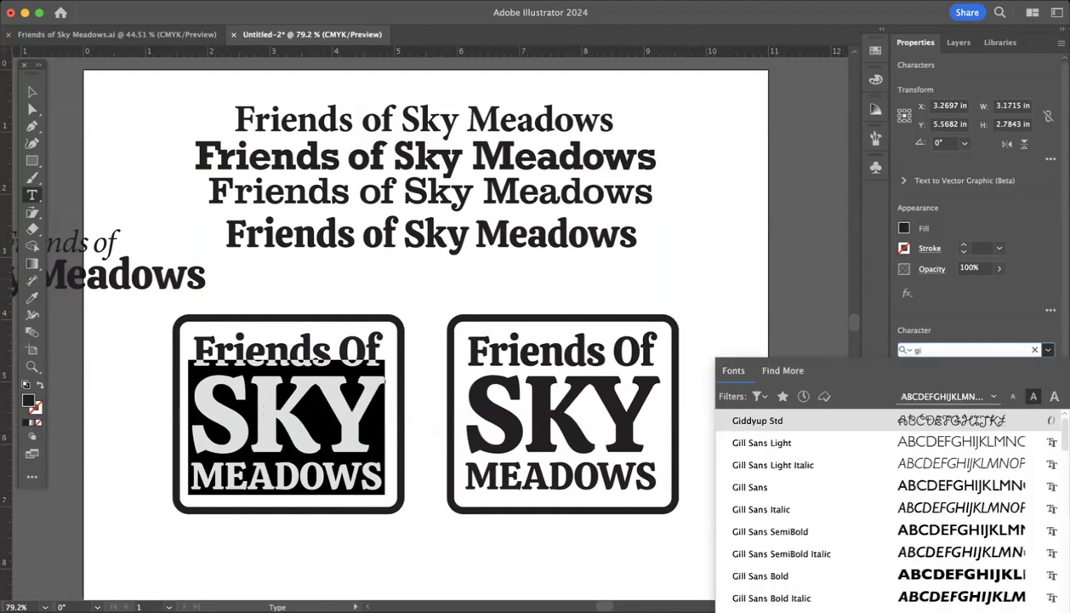
text(z)
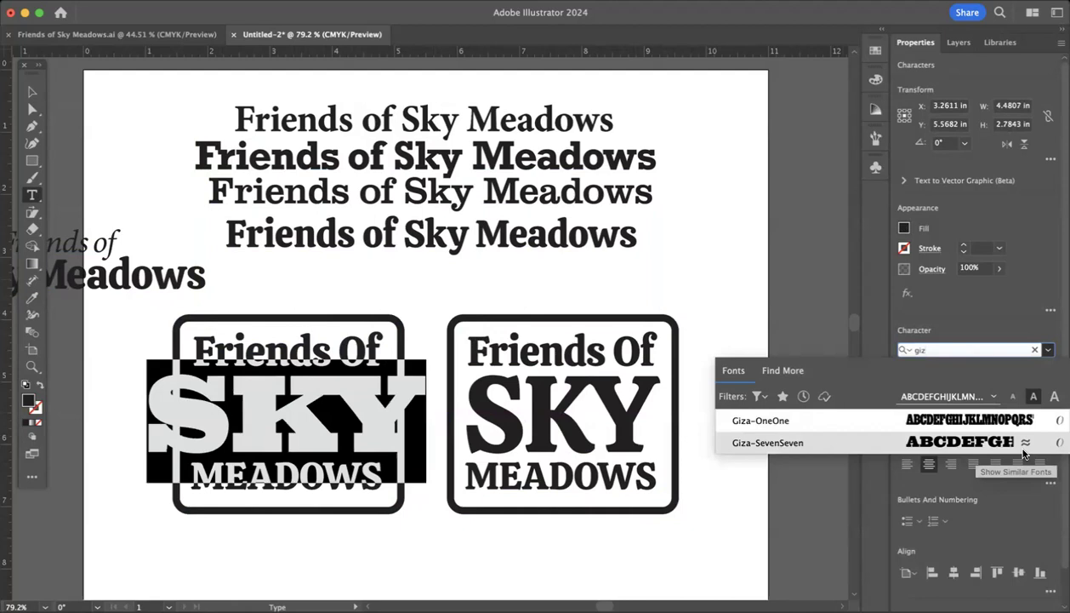
click(979, 447)
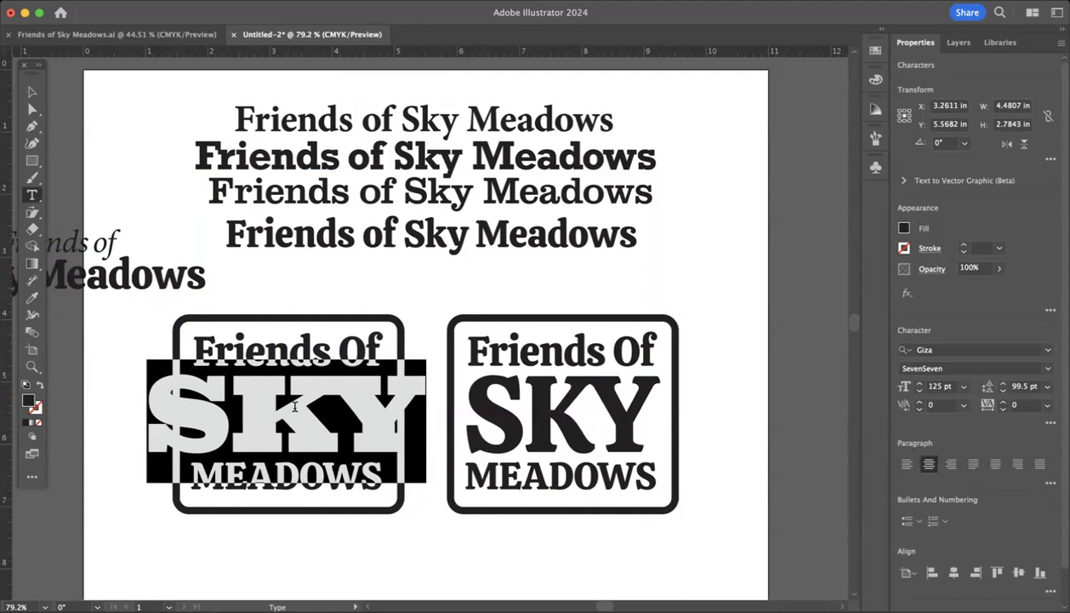
Reduce the font size of SKY in the duplicated logo to 101.5 pt
key(super+shift+comma)
key(super+shift+comma)
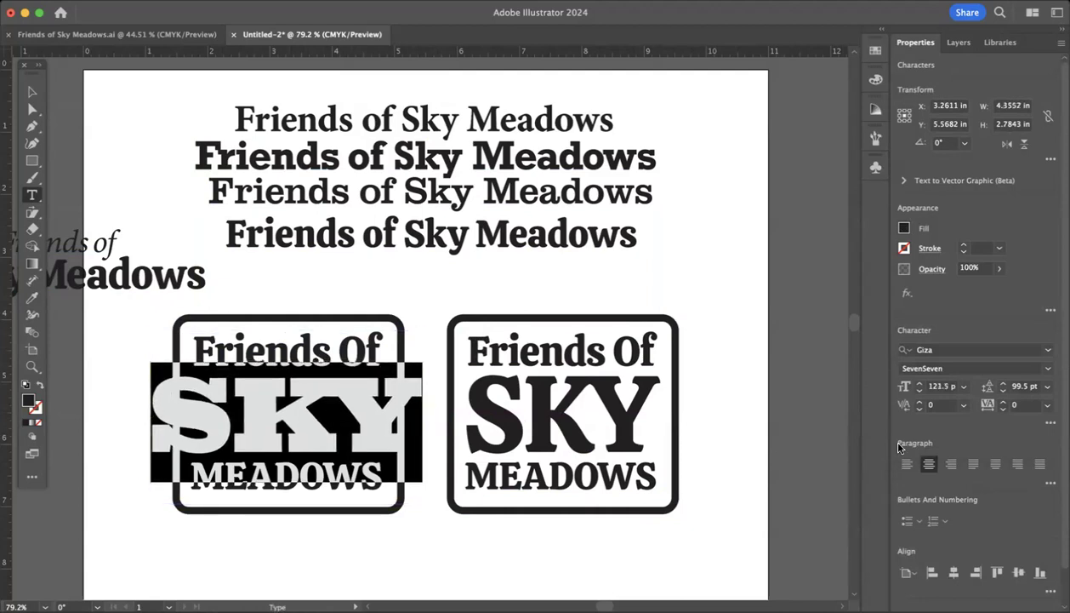
click(936, 387)
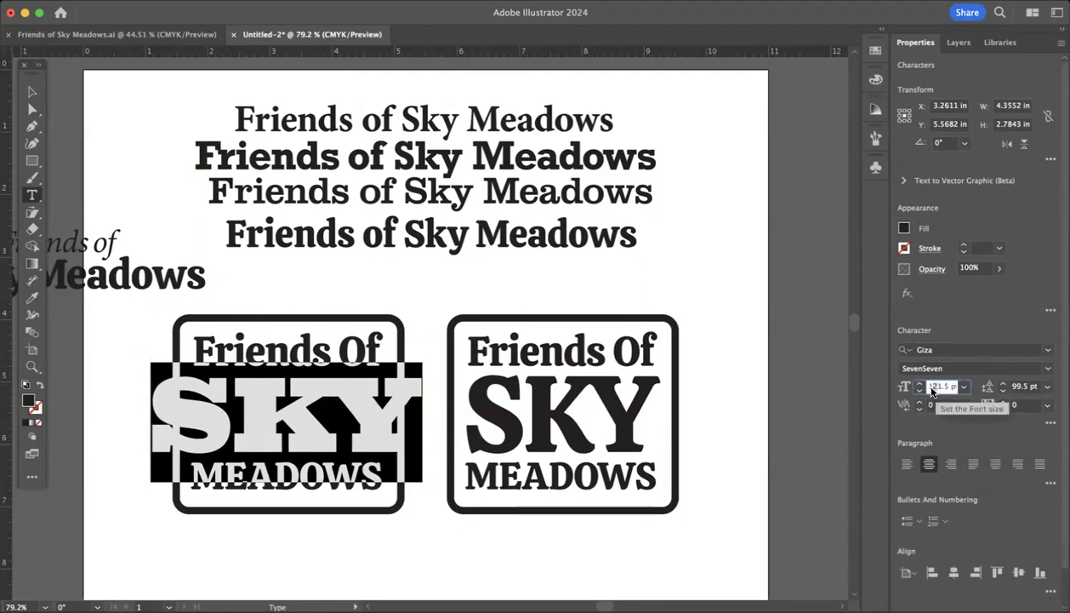
key(Return)
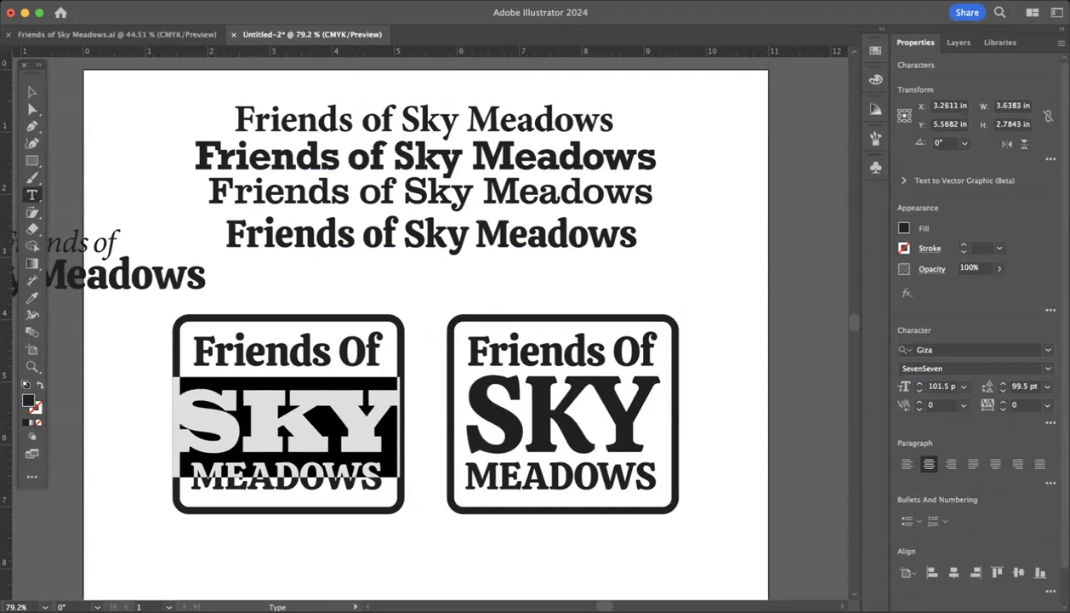
Kern SKY's K–Y pair to -67 and its S–K pair to -31, and add a leading space before the S
click(340, 407)
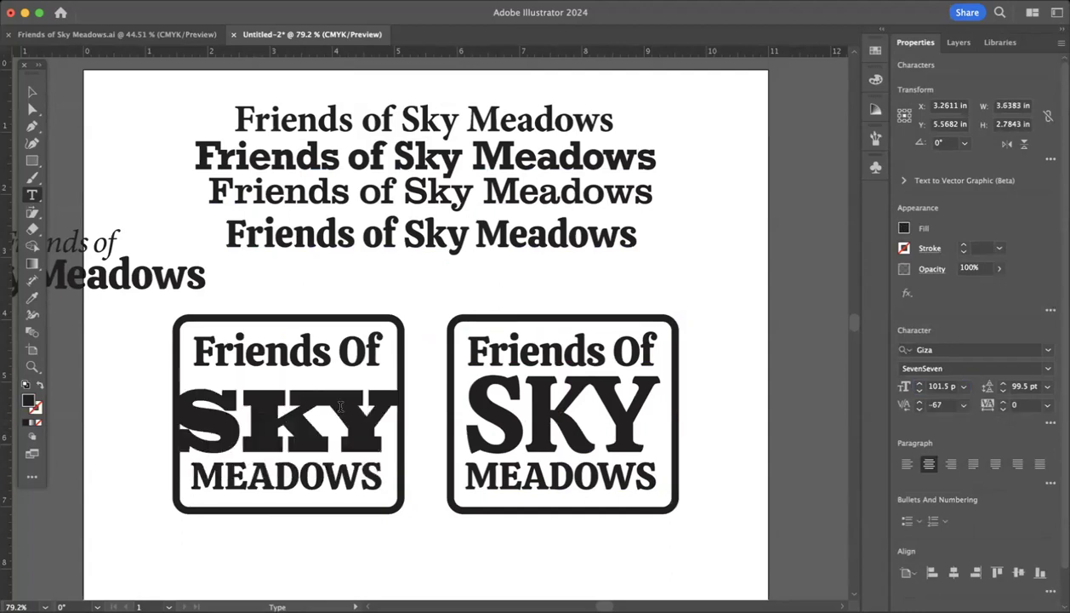
click(248, 422)
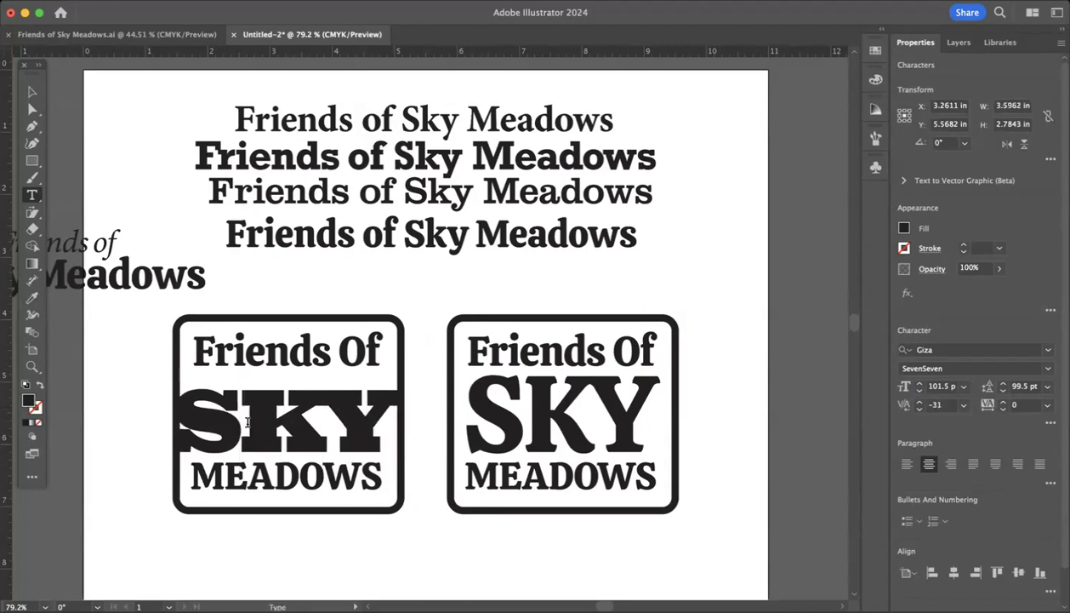
click(189, 394)
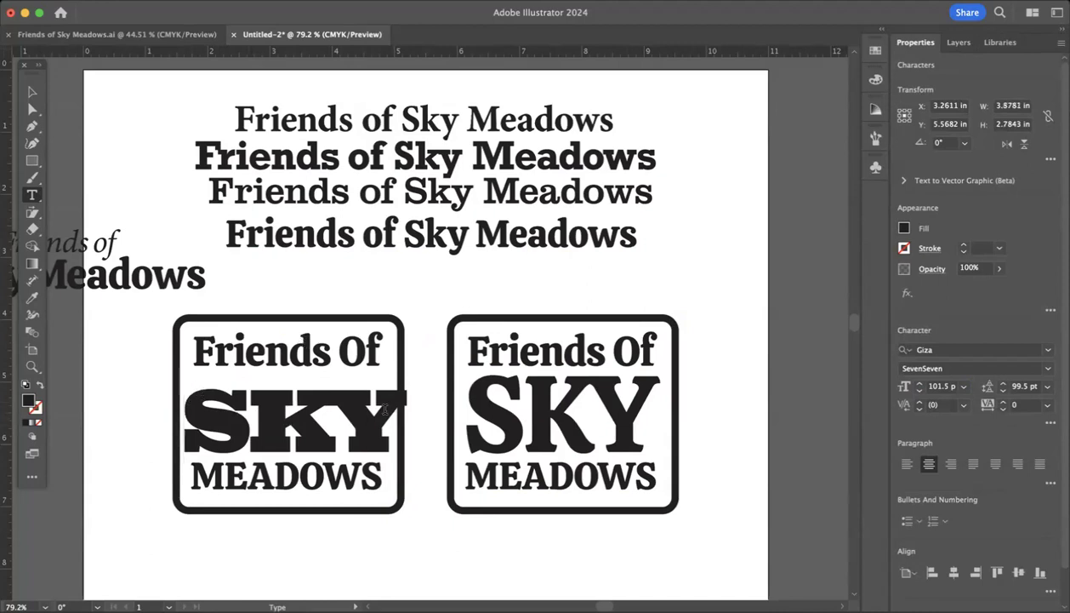
Reduce the letters of SKY in the duplicated logo to 95 pt
drag(386, 409, 213, 397)
key(super+shift+comma)
key(super+shift+comma)
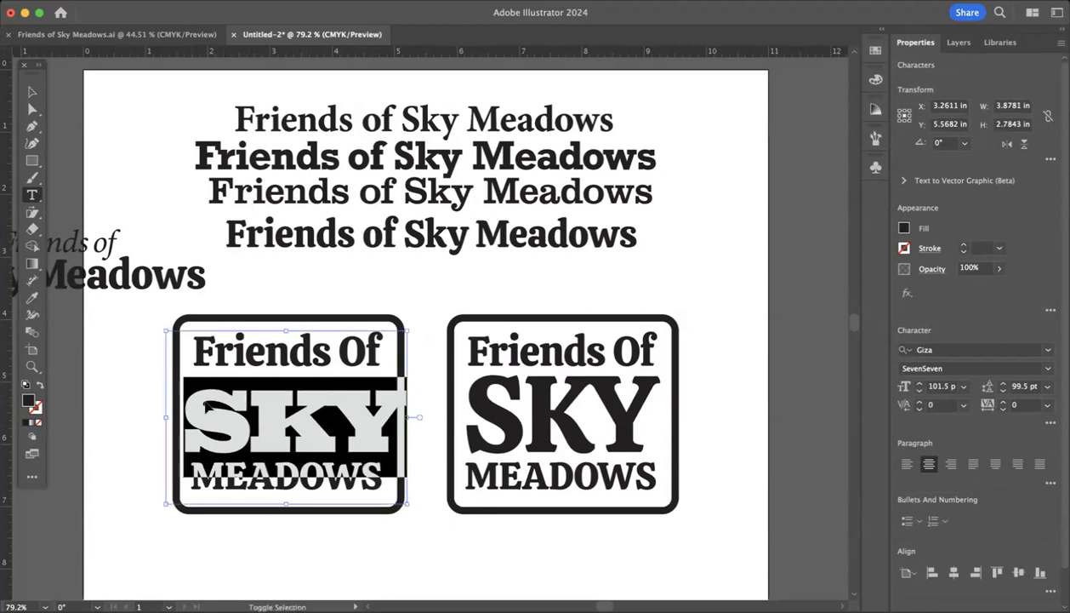
key(super+shift+comma)
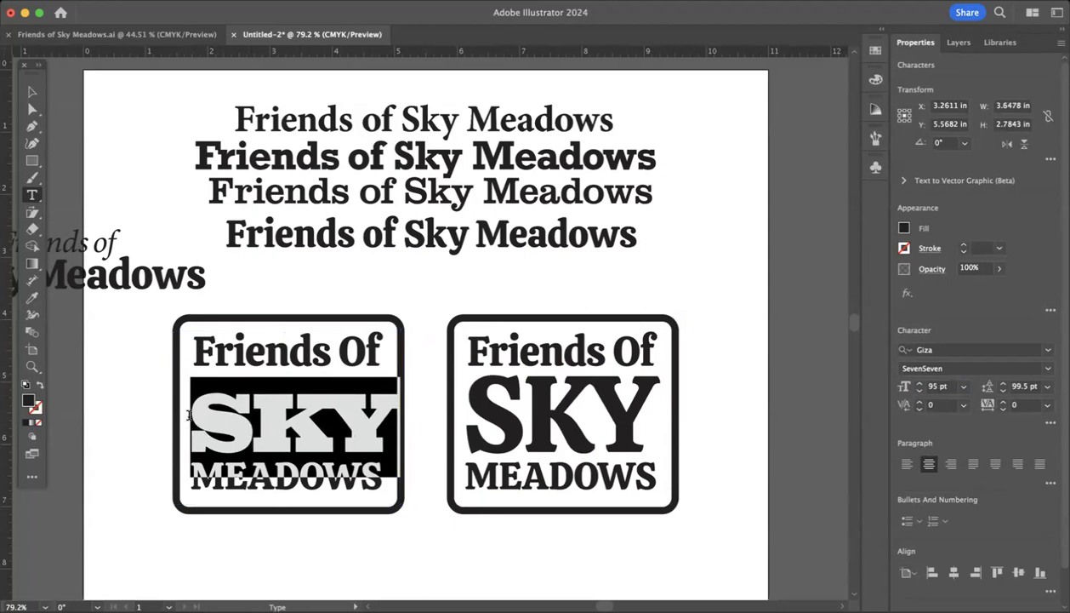
Tighten the kerning in front of the S of SKY to -130
click(189, 415)
key(super+z)
key(super+z)
key(super+z)
key(alt+Left)
key(alt+Left)
key(alt+Left)
key(alt+Left)
key(alt+Left)
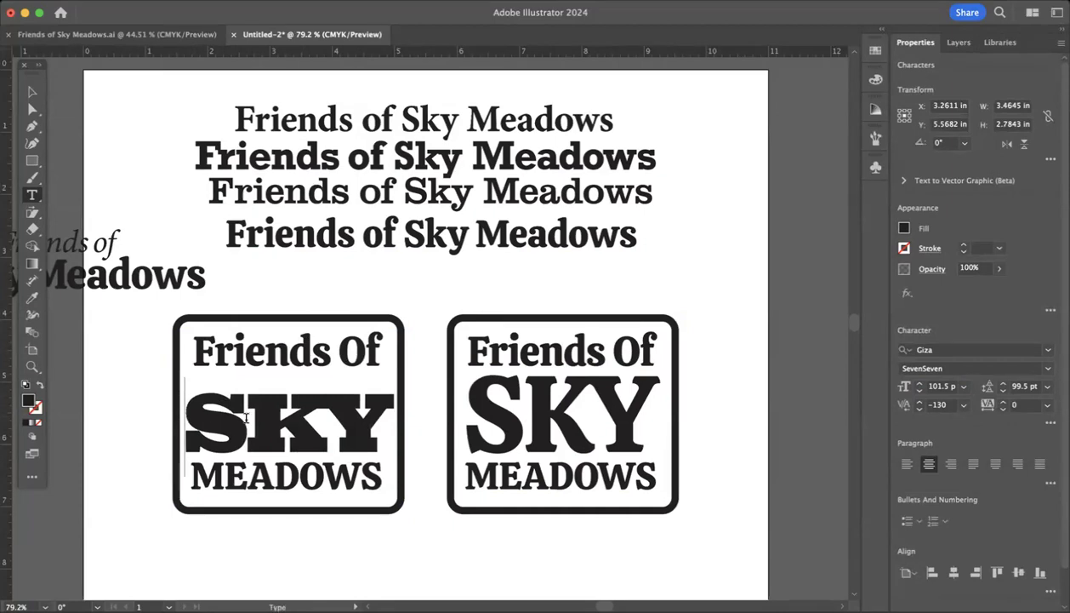
Reduce the leading of the SKY line in the duplicated logo to 90 pt
key(shift+End)
key(alt+Up)
key(alt+Up)
key(alt+Up)
key(alt+Up)
key(alt+Up)
key(alt+Up)
key(alt+Up)
key(alt+Up)
key(alt+Up)
key(alt+Up)
key(alt+Up)
key(alt+Up)
key(alt+Up)
key(alt+Up)
key(alt+Up)
key(alt+Up)
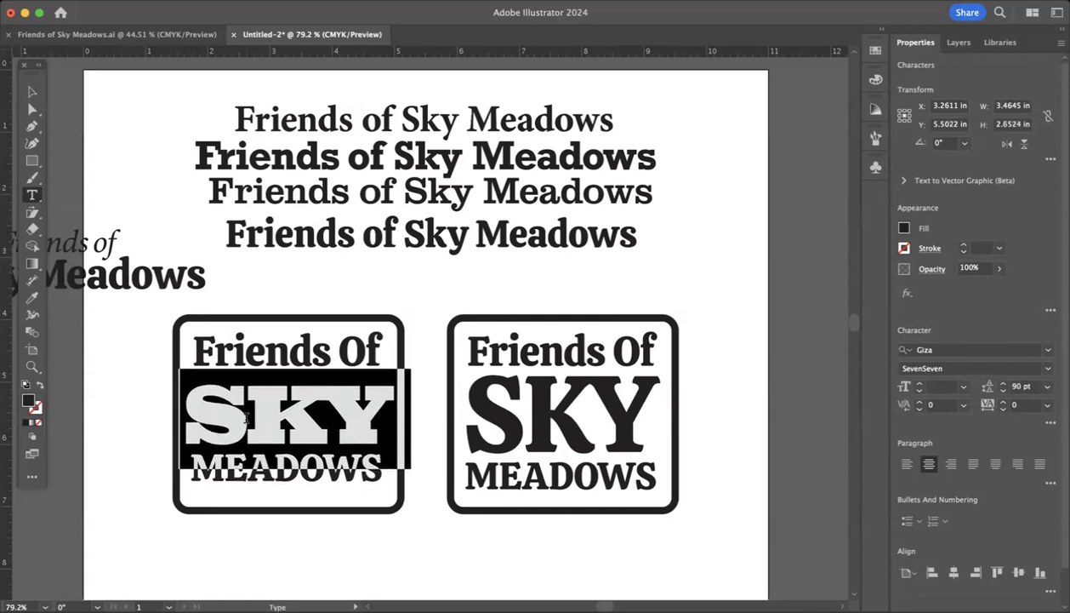
Widen the duplicated logo's frame by extending its left side outward
click(30, 92)
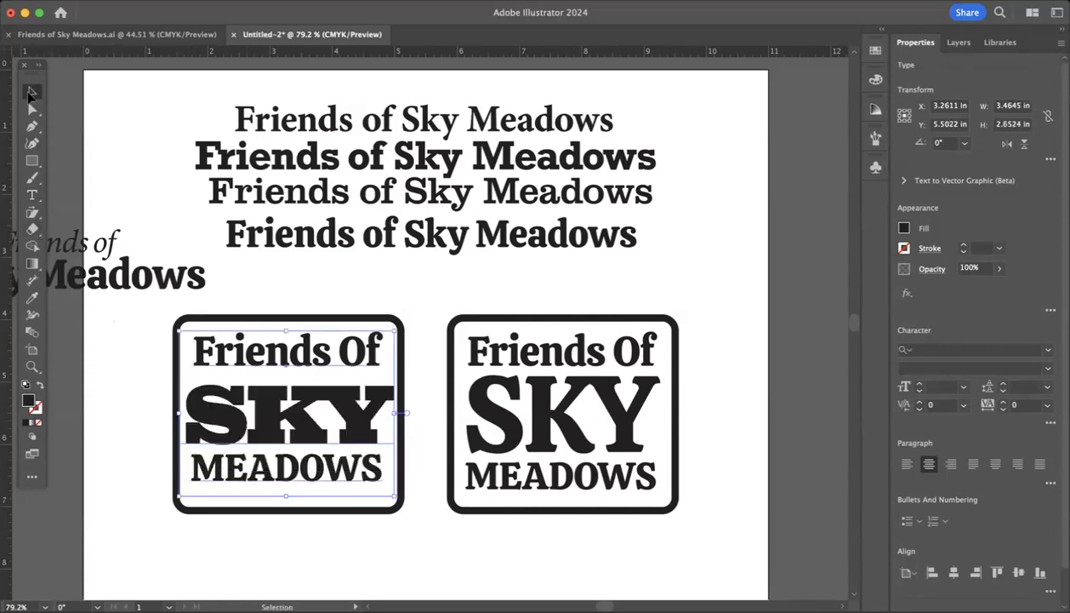
click(200, 319)
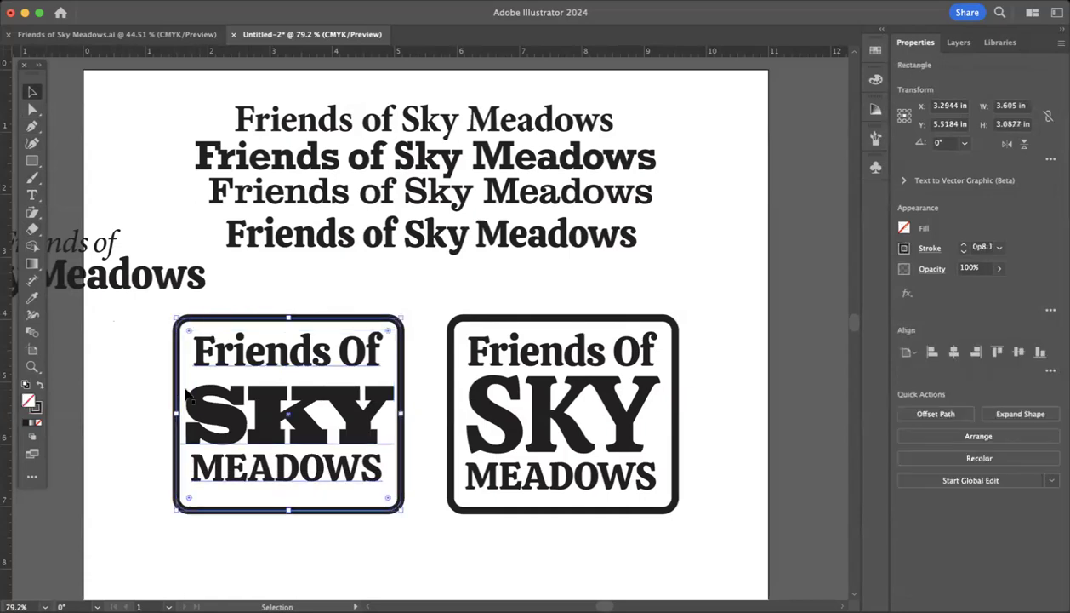
drag(173, 414, 141, 414)
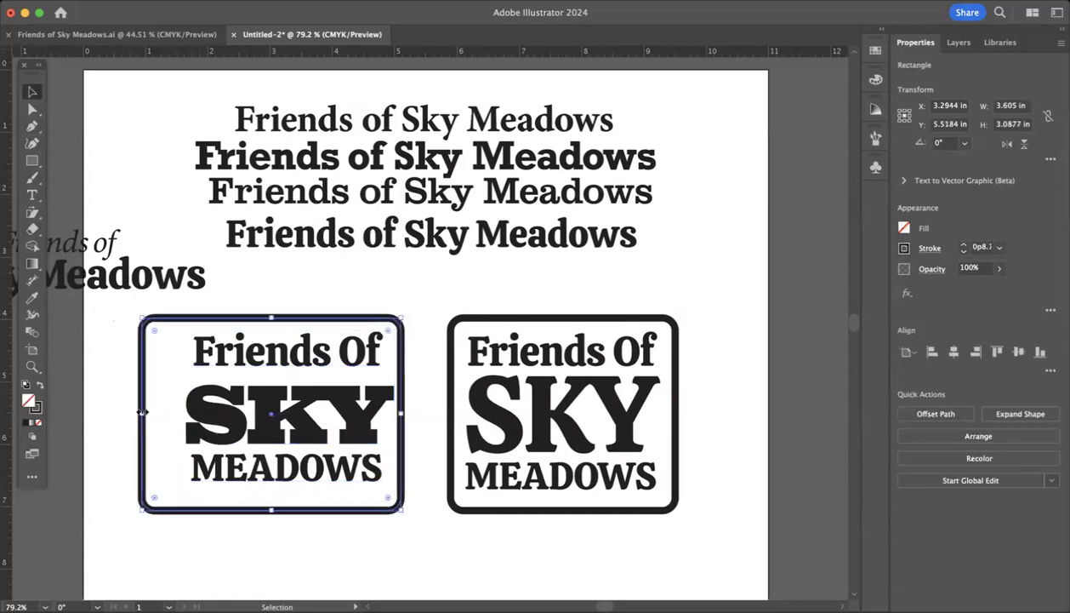
Enlarge the SKY line in several size increments until the text block is about 4.08 in wide
key(t)
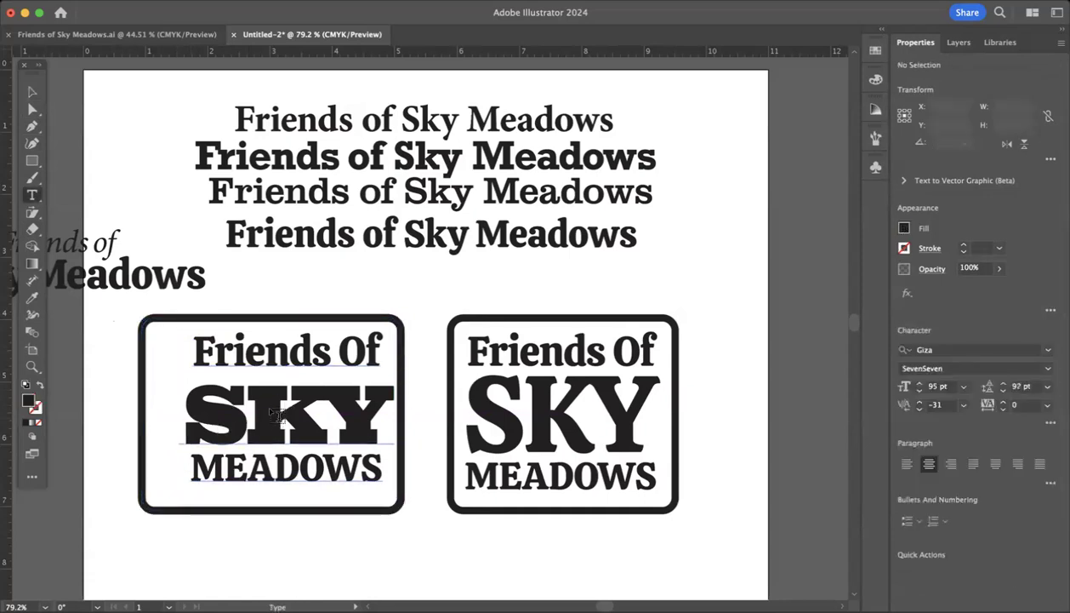
triple_click(261, 405)
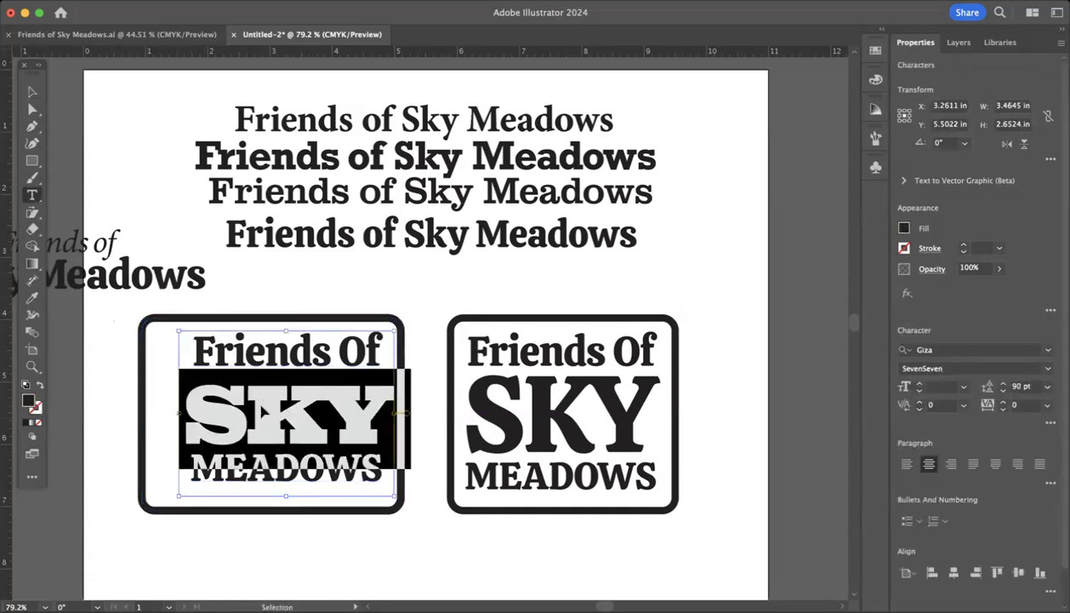
key(super+shift+period)
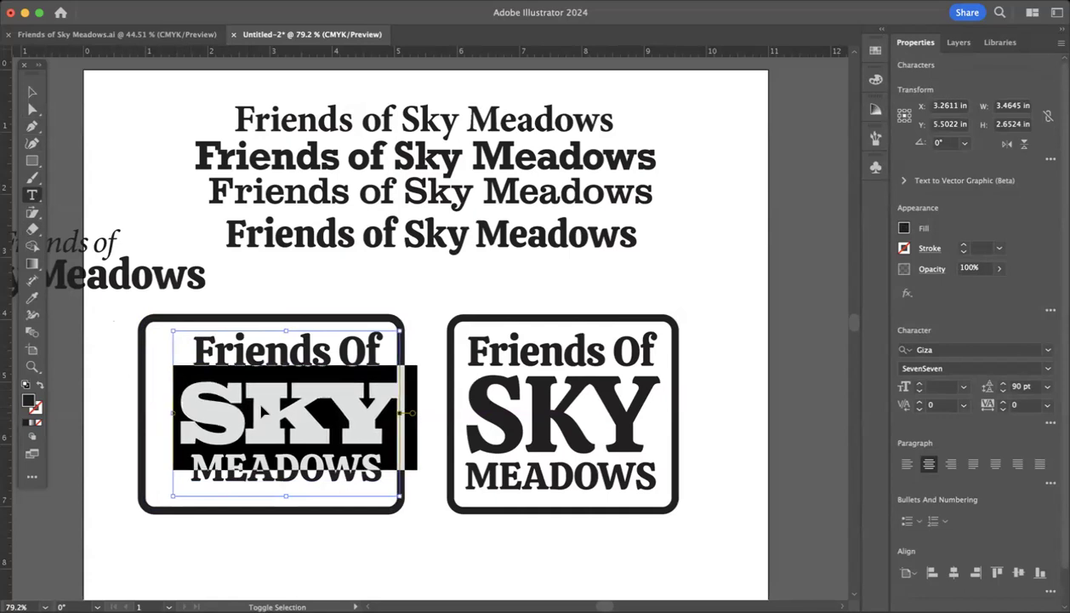
key(super+shift+period)
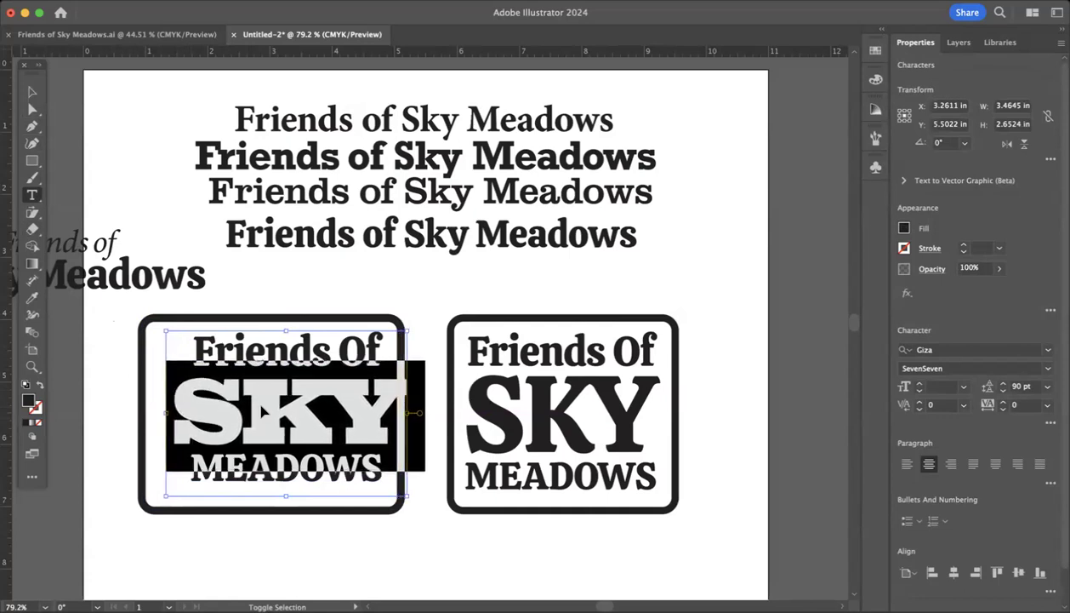
key(super+shift+period)
key(super+shift+period)
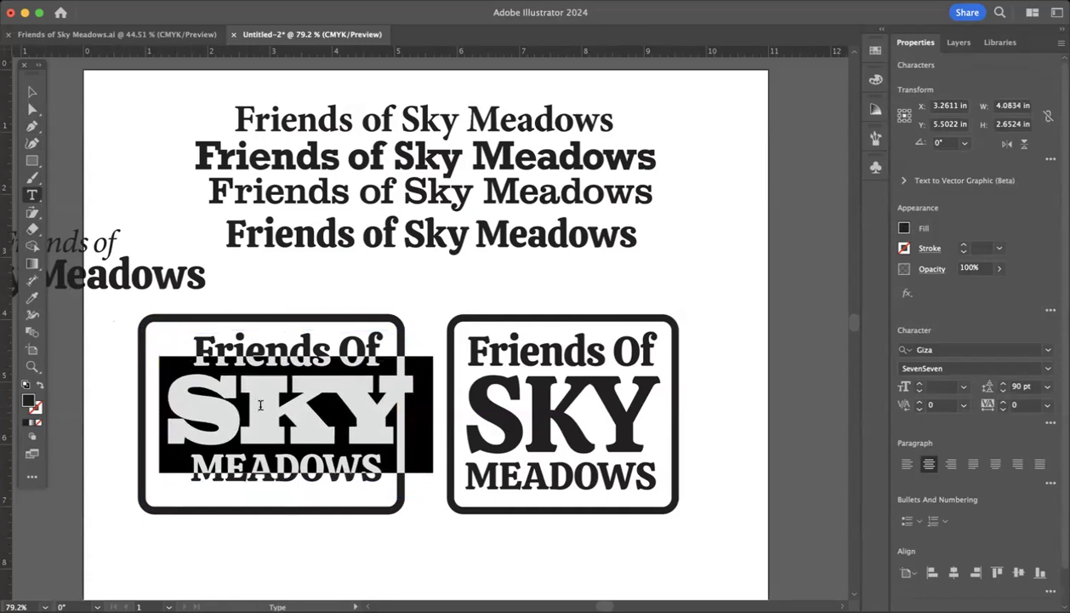
Move the Giza text stack left to center it in its frame and extend the frame's right side slightly
click(32, 92)
drag(301, 409, 280, 415)
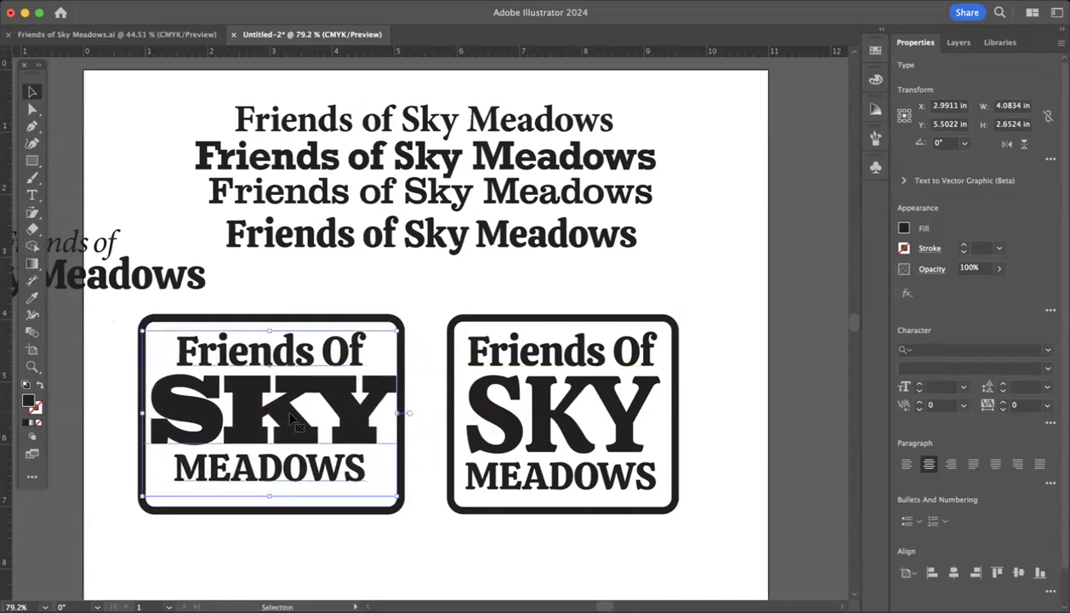
click(400, 483)
drag(400, 413, 359, 419)
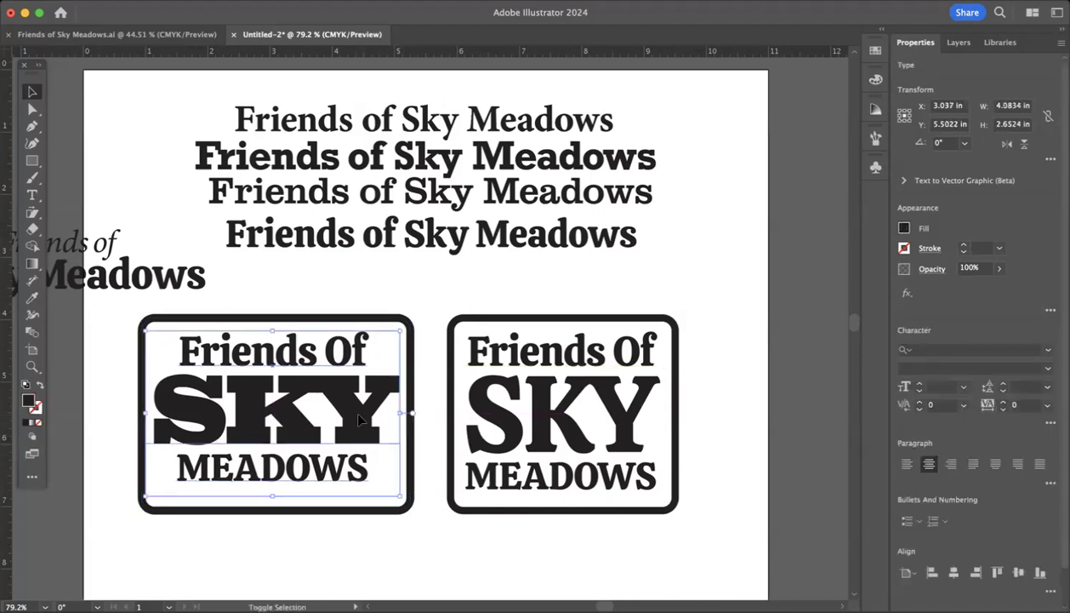
Reduce the leading of the MEADOWS line in the Giza version to 41.05 pt
double_click(320, 476)
double_click(320, 477)
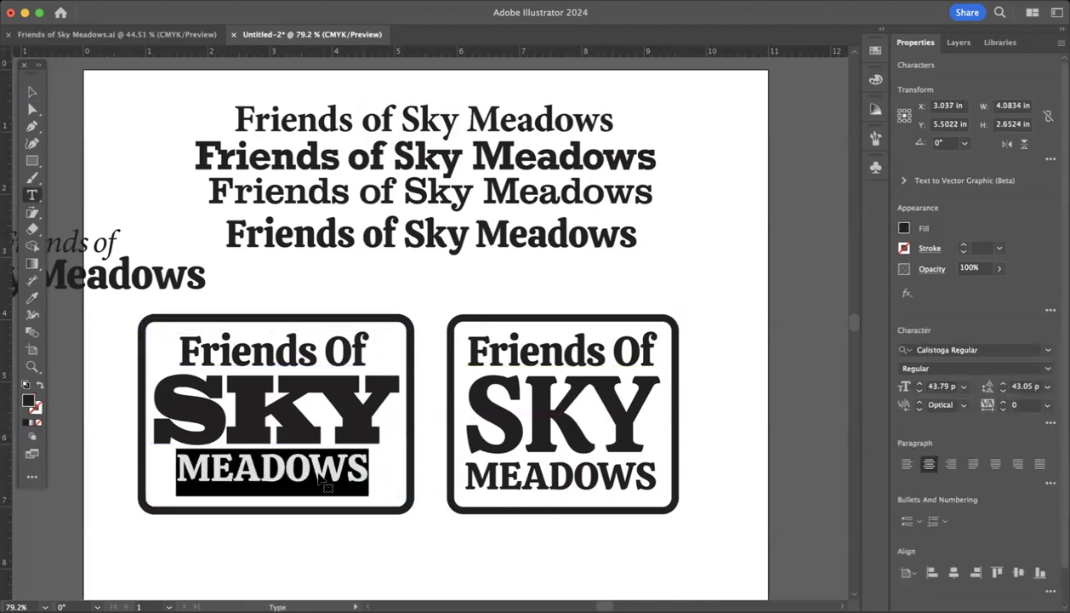
key(alt+Up)
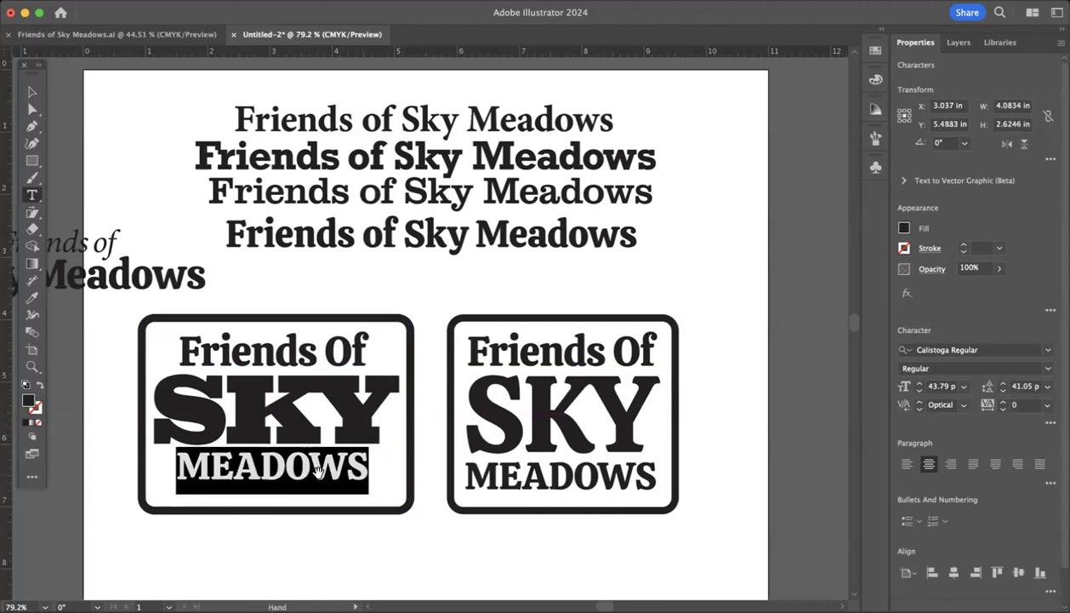
Shorten the Giza logo's frame by raising its bottom edge closer to the MEADOWS line
click(30, 92)
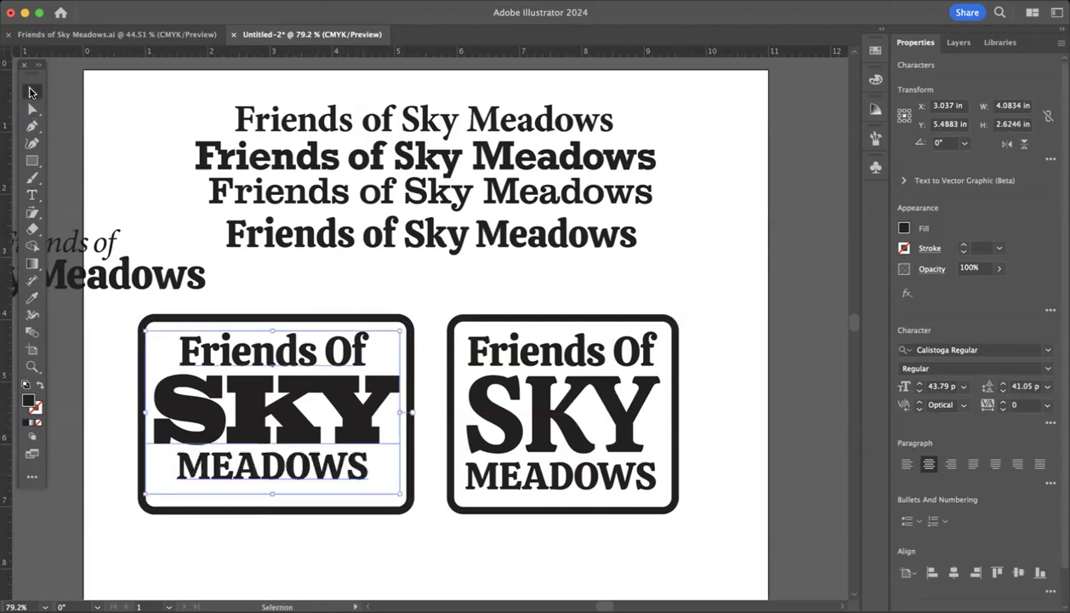
click(285, 510)
drag(276, 510, 277, 500)
click(395, 567)
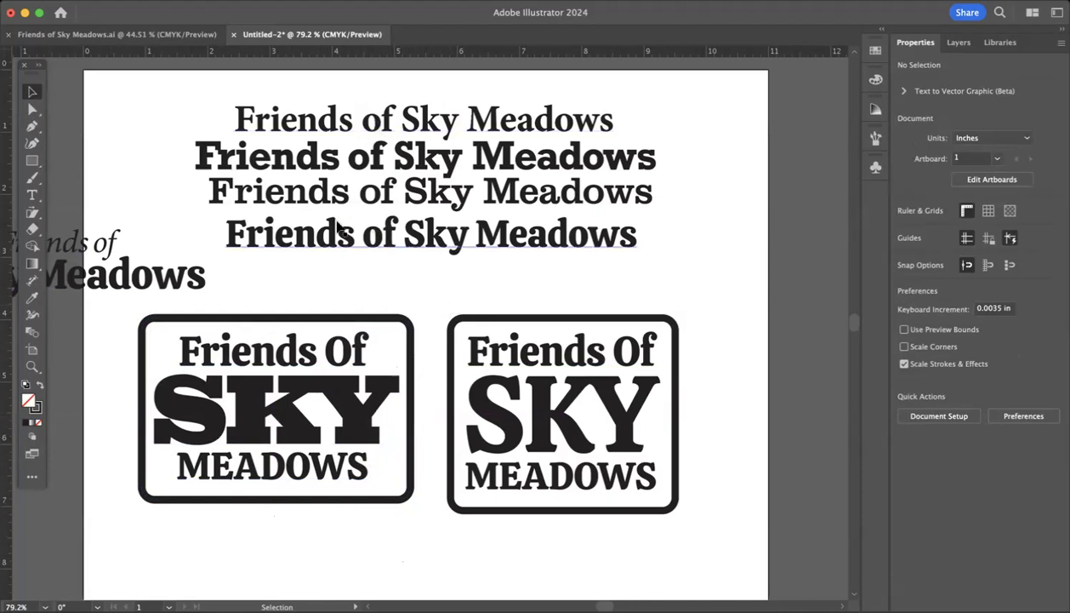
Move the four one-line wordmark samples above the artboard and the two-line wordmark off its left edge
mouse_move(370, 261)
mouse_down()
mouse_move(378, 161)
mouse_move(361, 247)
mouse_up()
drag(687, 240, 378, 96)
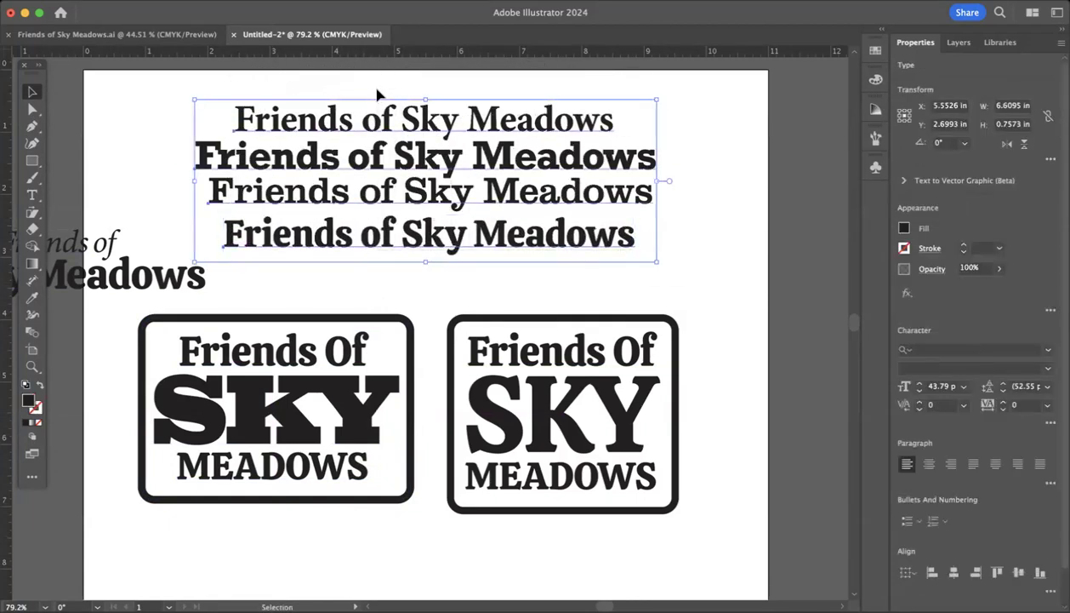
drag(340, 238, 336, 176)
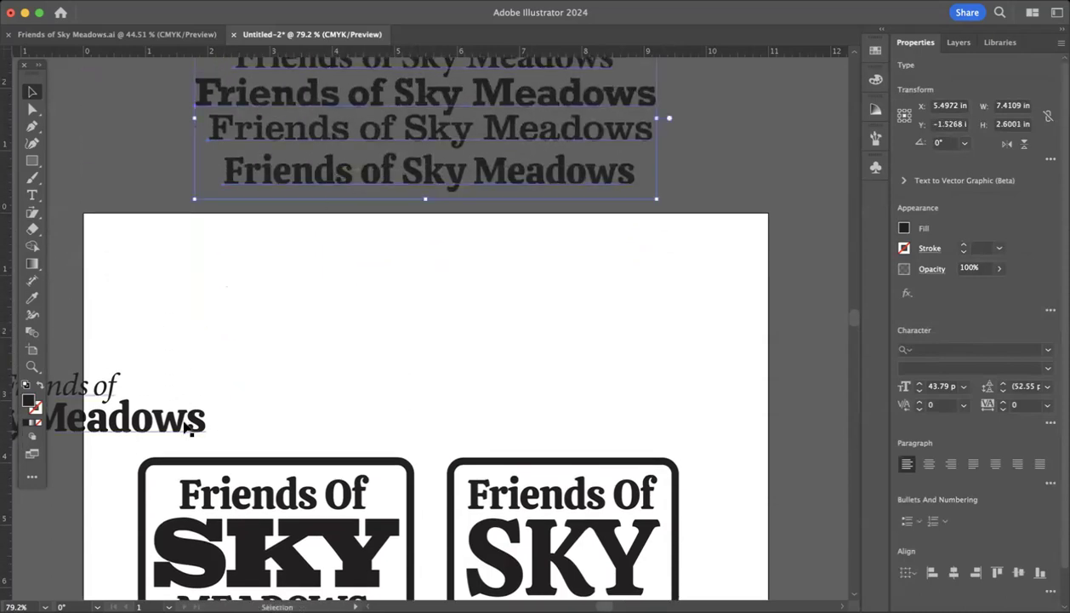
mouse_move(177, 421)
mouse_down()
mouse_move(48, 427)
mouse_move(177, 421)
mouse_up()
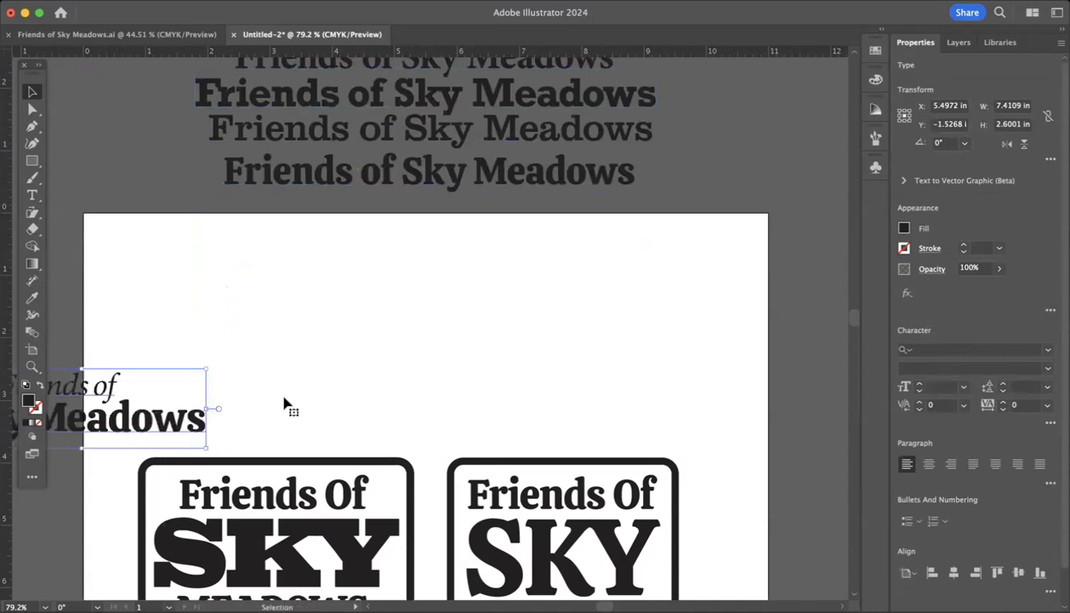
scroll(287, 407, down, 5)
scroll(287, 407, left, 1)
drag(200, 327, 68, 330)
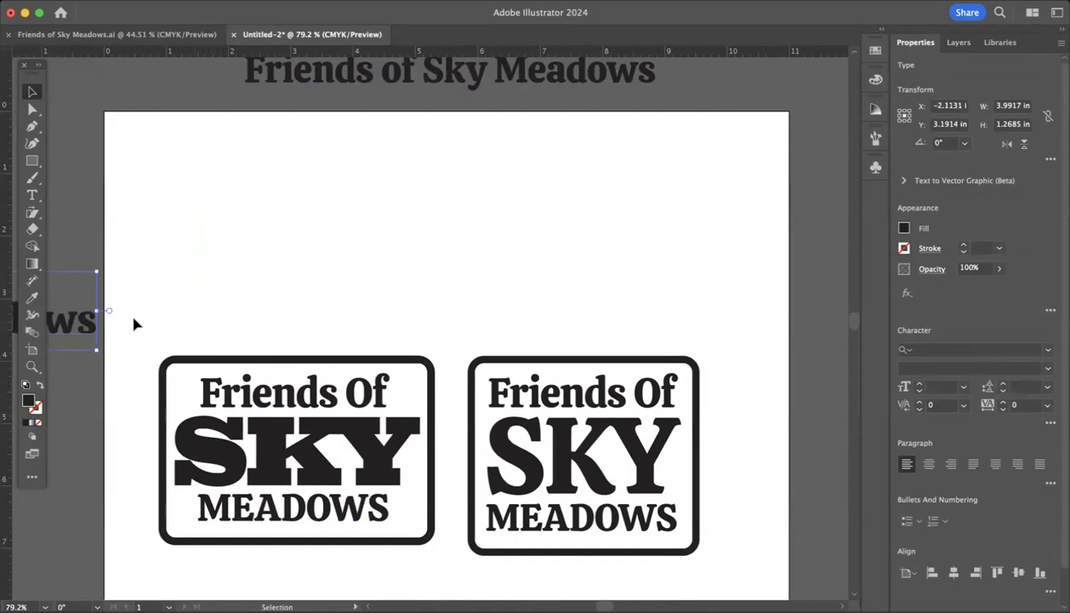
Move both framed logos up near the artboard's top and place a copy of the Giza version directly below the original
drag(152, 327, 677, 354)
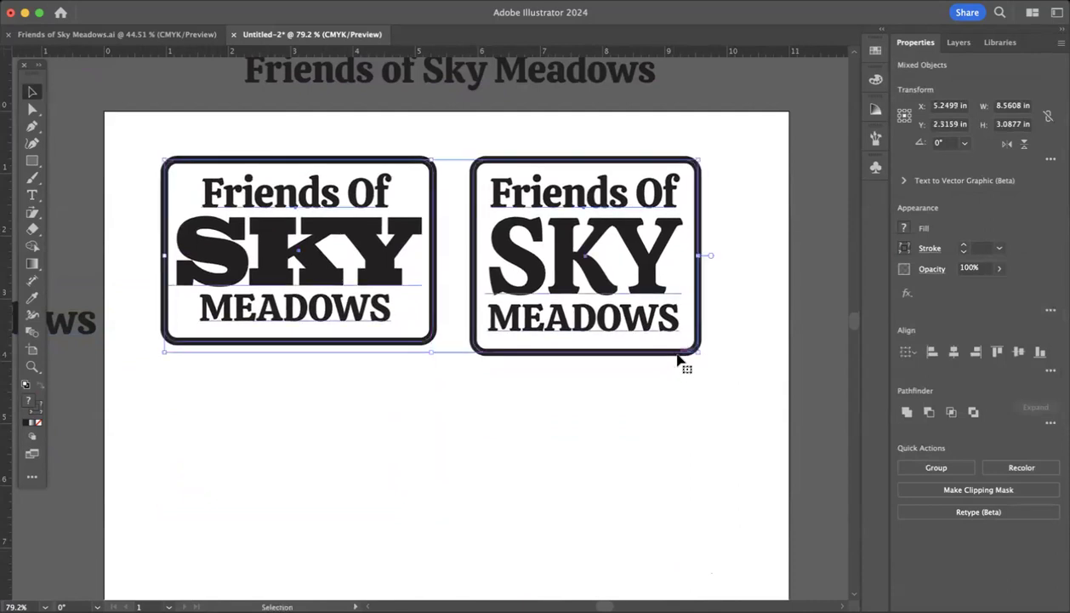
click(733, 423)
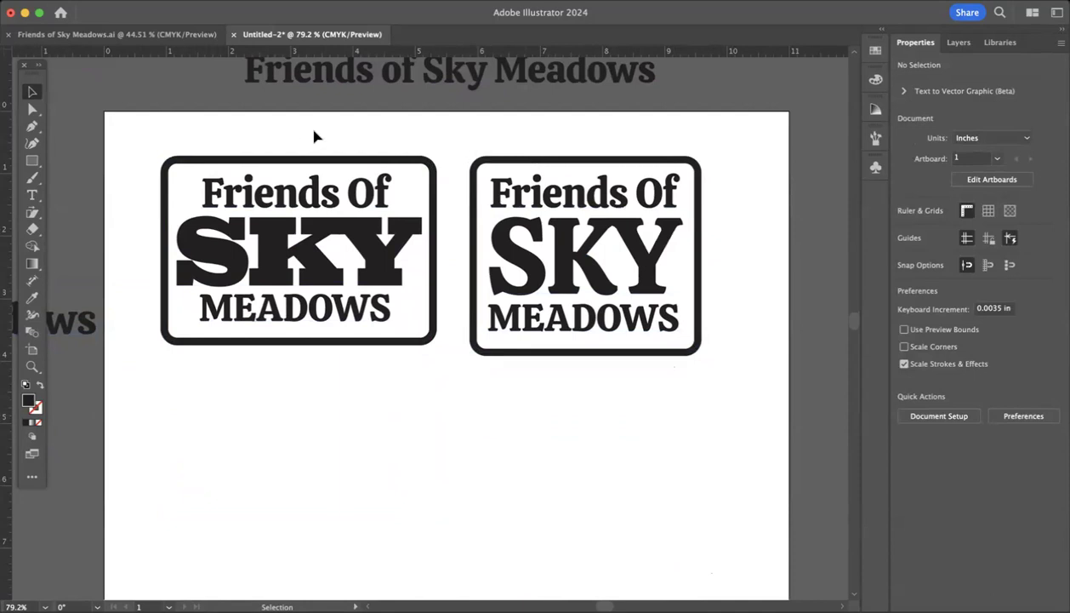
drag(288, 344, 349, 368)
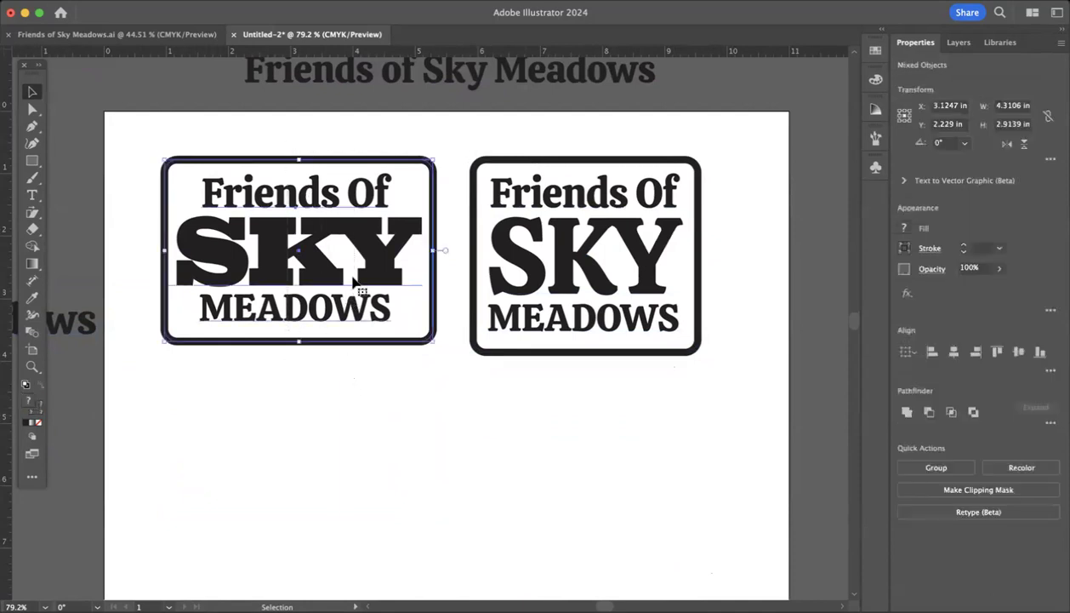
drag(377, 272, 364, 497)
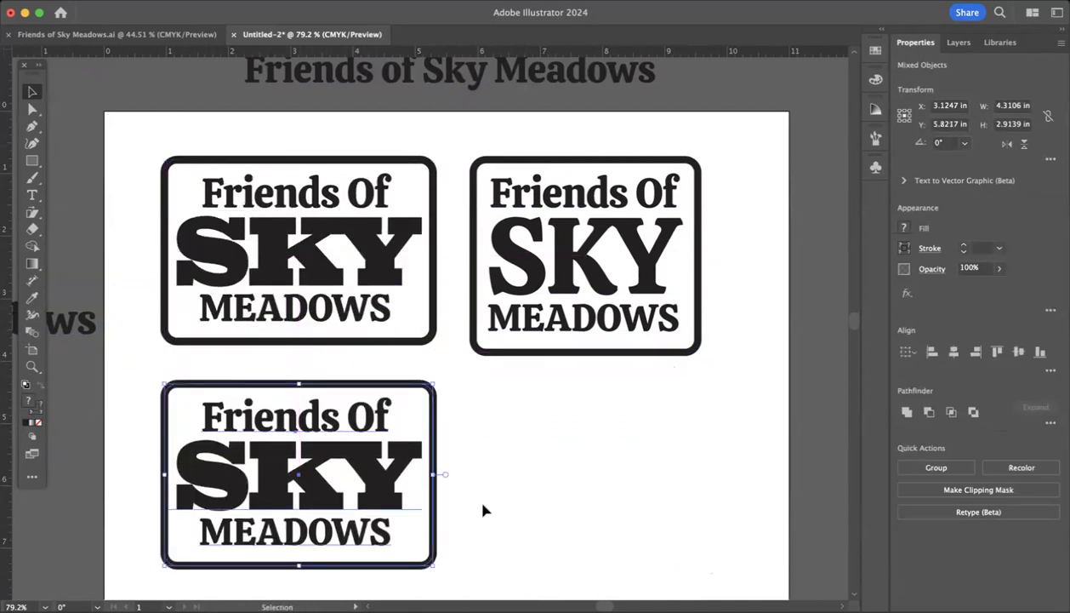
click(472, 490)
Extend the lower Giza logo's frame downward to a height of about 3.52 in
scroll(472, 476, down, 3)
scroll(481, 479, down, 2)
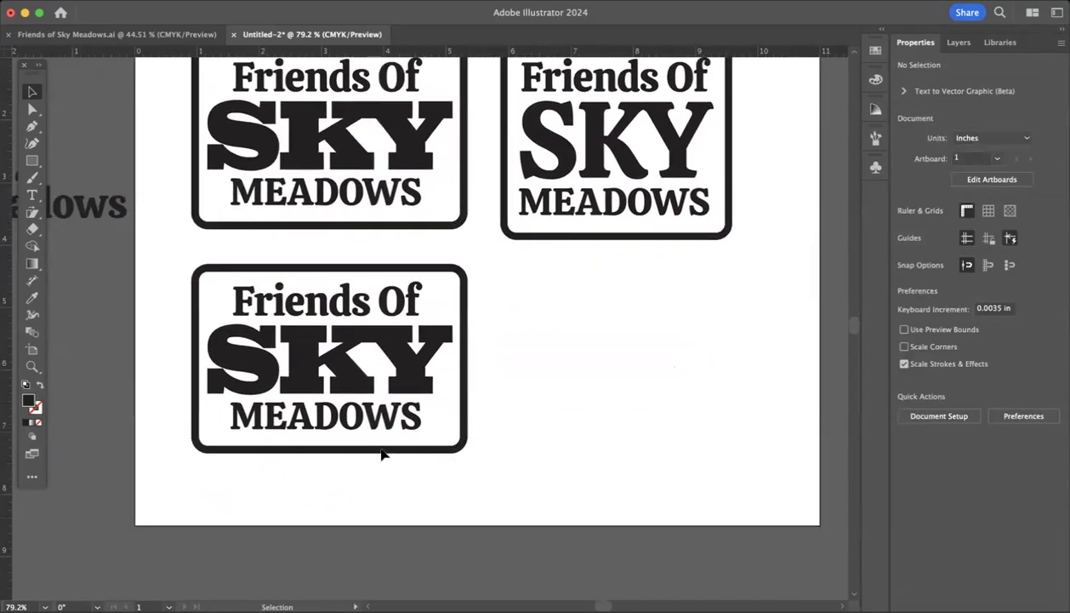
click(326, 450)
drag(330, 450, 330, 489)
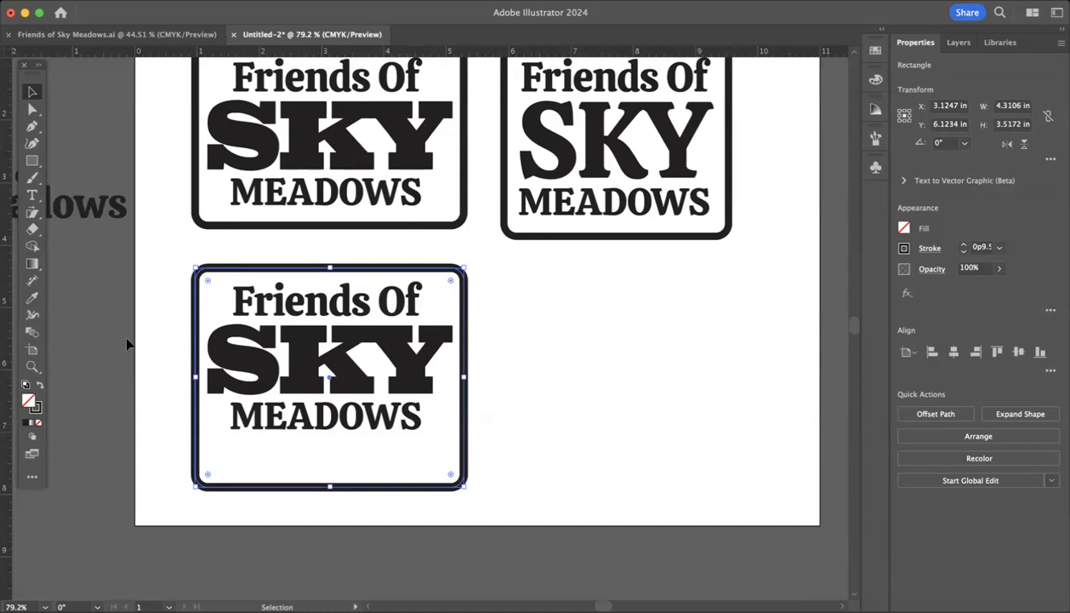
Paint a wavy horizon line about 4.33 in wide across the extended frame with the Paintbrush and shift it slightly down from MEADOWS
click(30, 178)
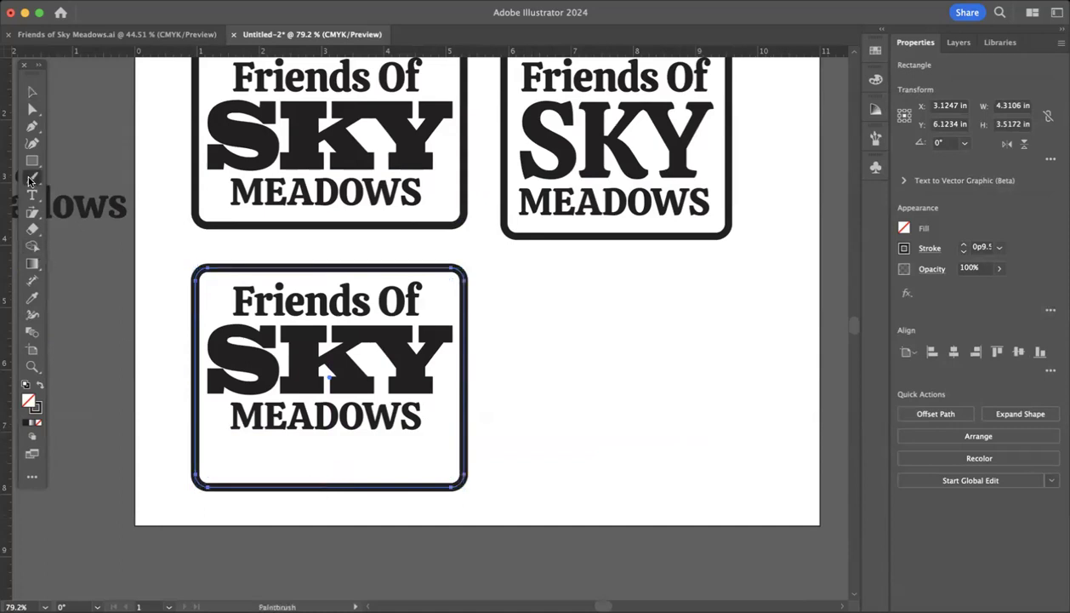
mouse_move(198, 451)
mouse_down()
mouse_move(270, 435)
mouse_move(327, 448)
mouse_move(468, 423)
mouse_up()
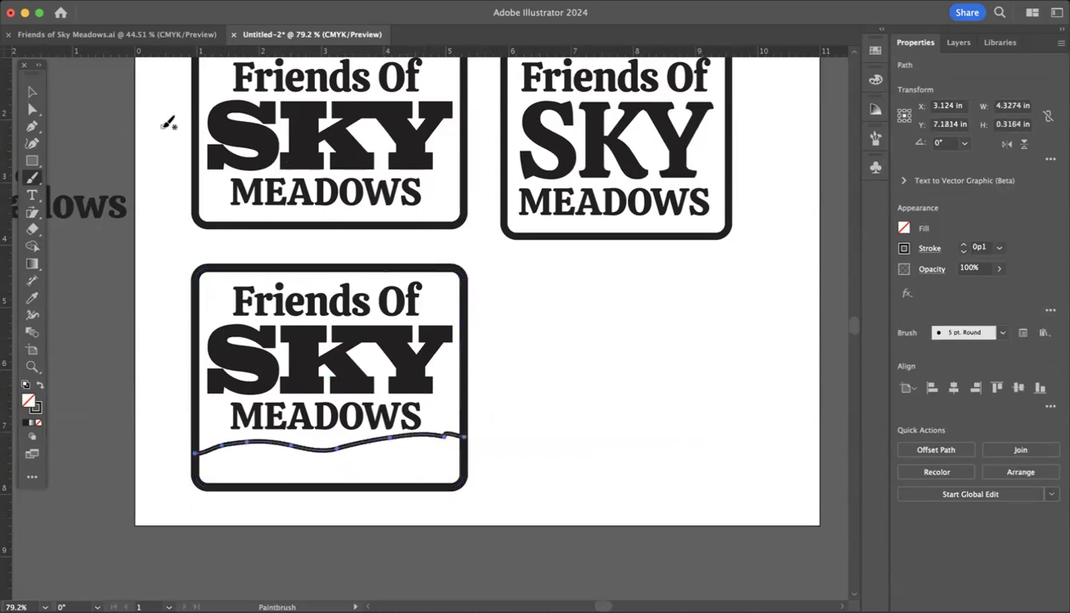
click(32, 91)
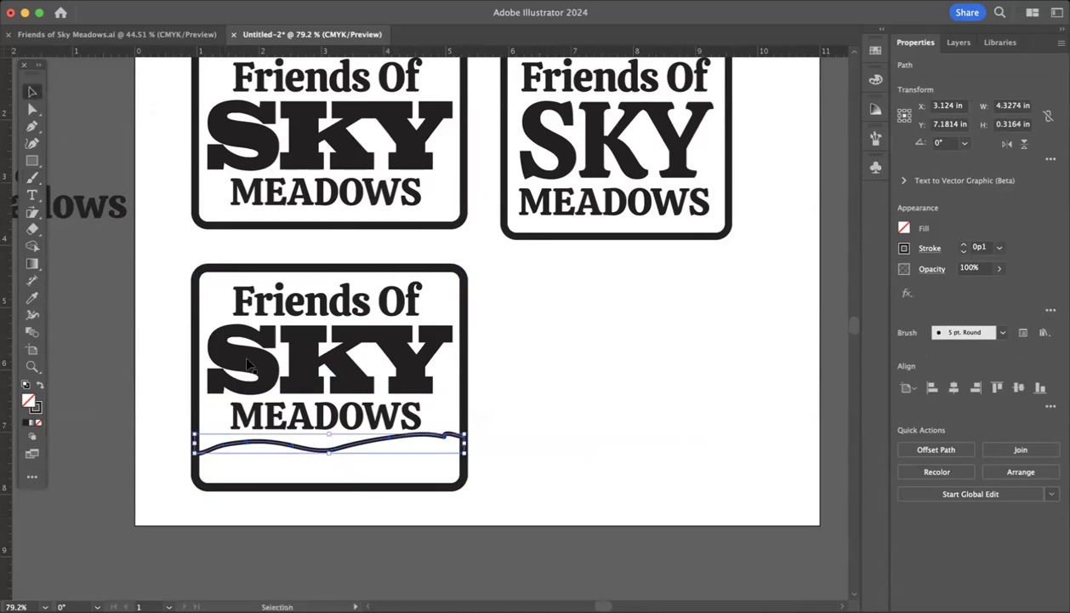
drag(328, 449, 337, 456)
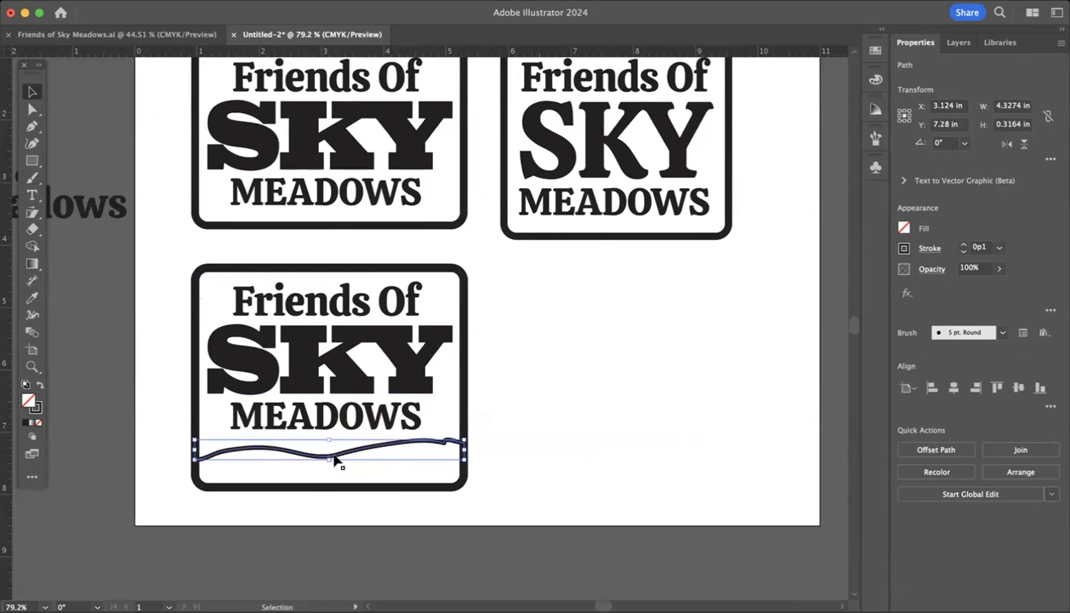
click(502, 414)
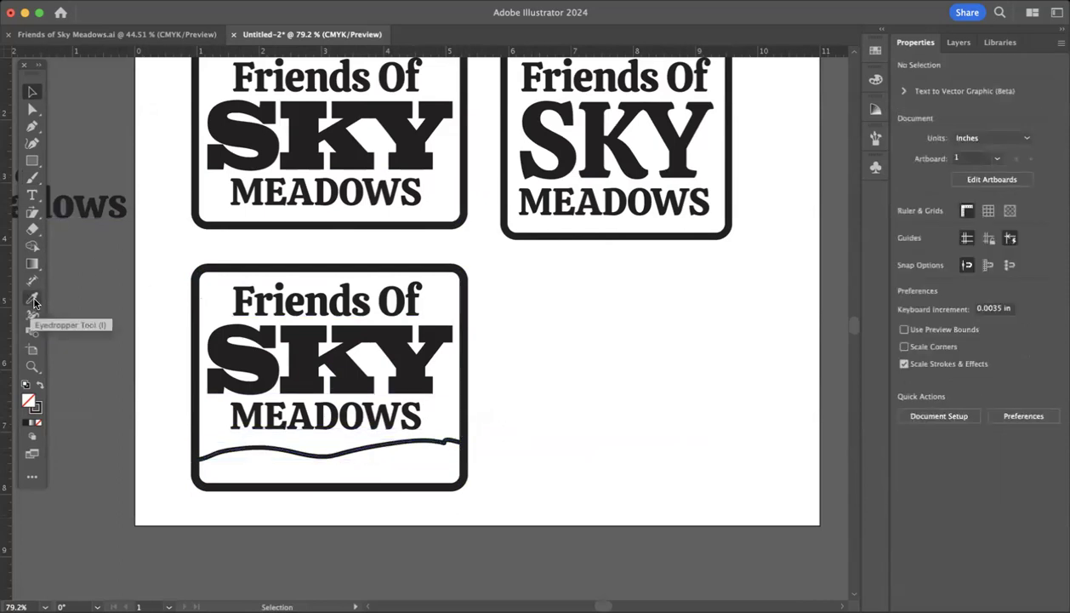
Paint short curved contour strokes beneath the horizon line on the right and left hills
click(32, 177)
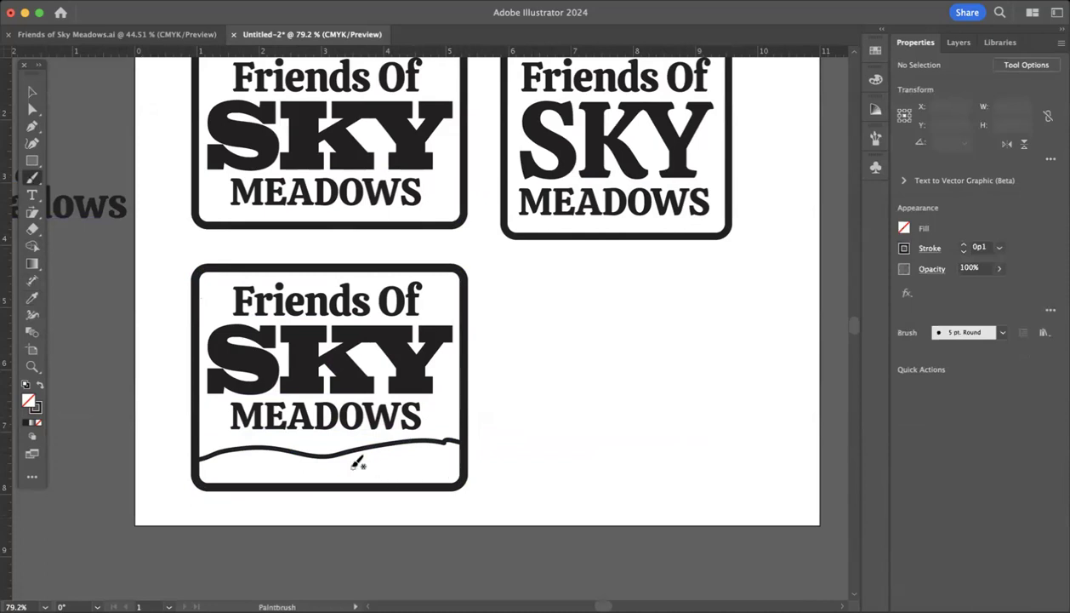
drag(343, 460, 413, 447)
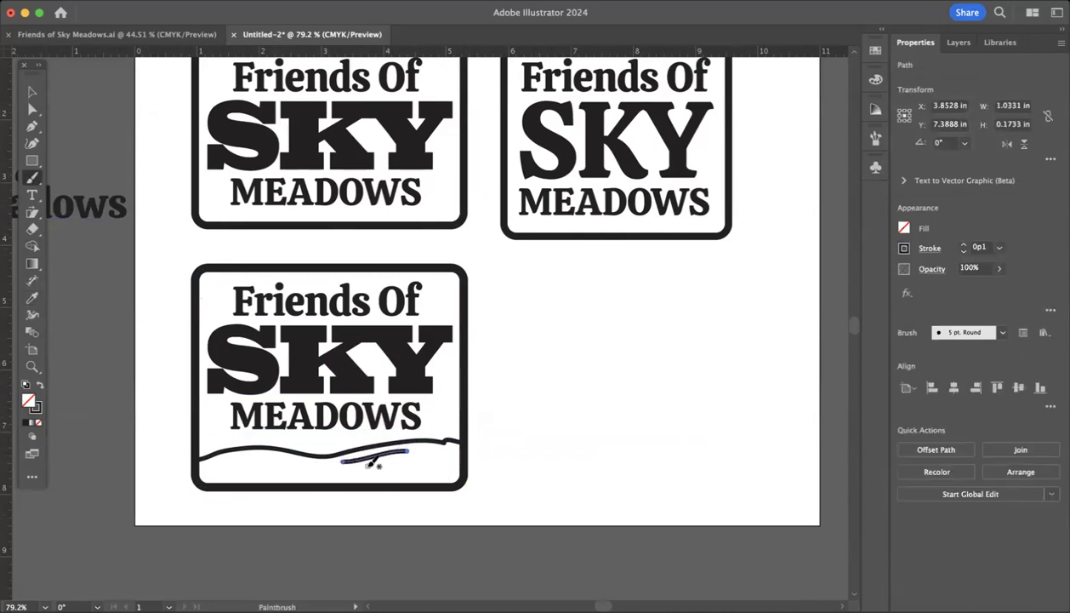
drag(401, 452, 448, 451)
mouse_move(451, 450)
mouse_down()
mouse_move(422, 470)
mouse_move(468, 466)
mouse_up()
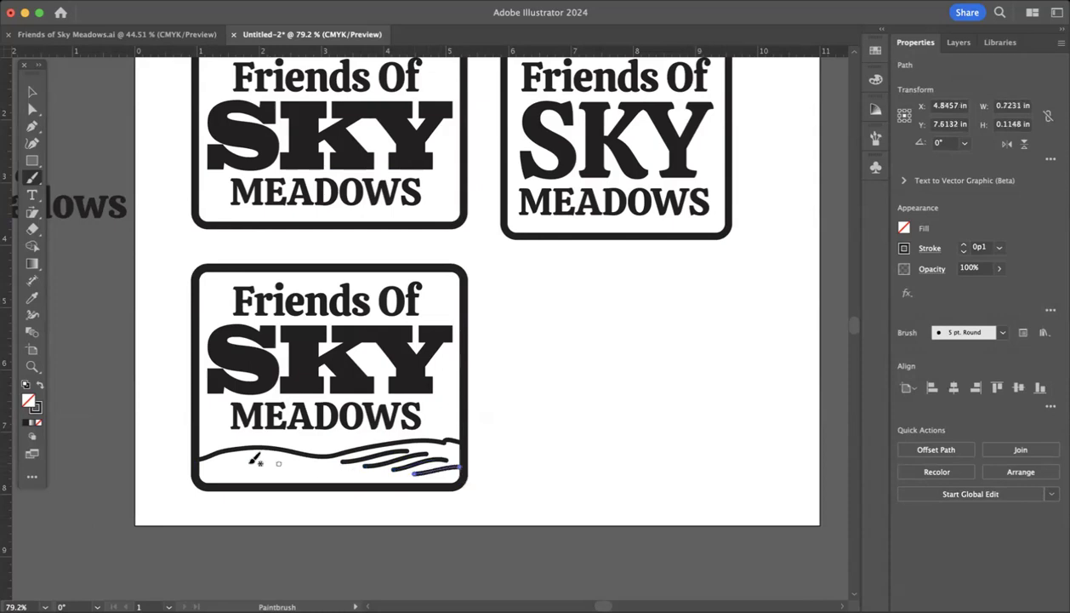
mouse_move(195, 467)
mouse_down()
mouse_move(237, 458)
mouse_move(202, 477)
mouse_move(240, 461)
mouse_move(260, 462)
mouse_move(226, 469)
mouse_move(273, 473)
mouse_up()
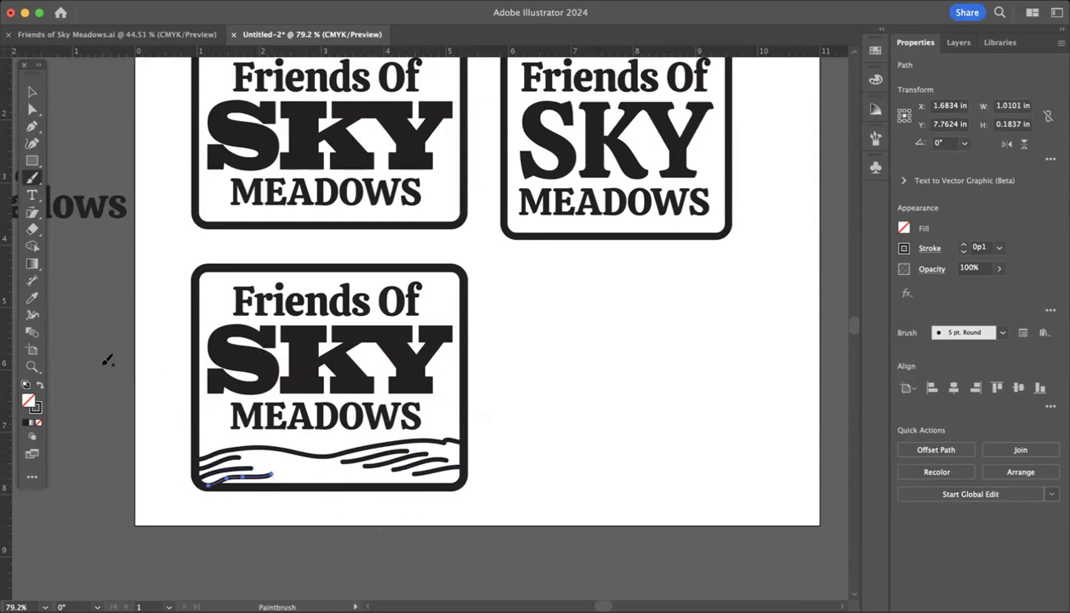
Adjust the end anchor point of the lowest contour stroke at the frame's bottom-left corner
click(32, 109)
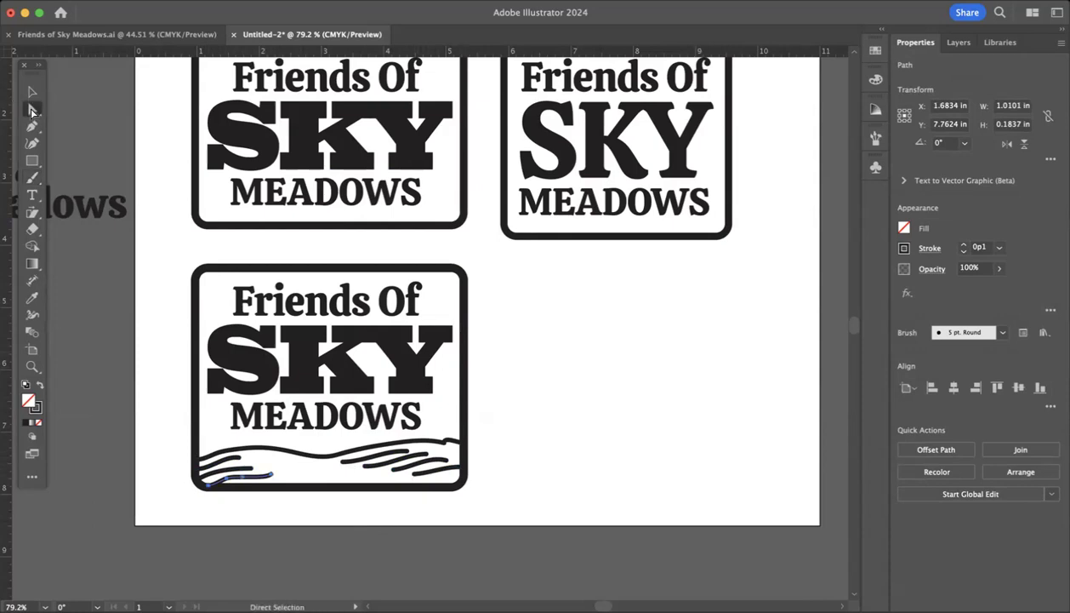
click(209, 486)
drag(217, 492, 215, 485)
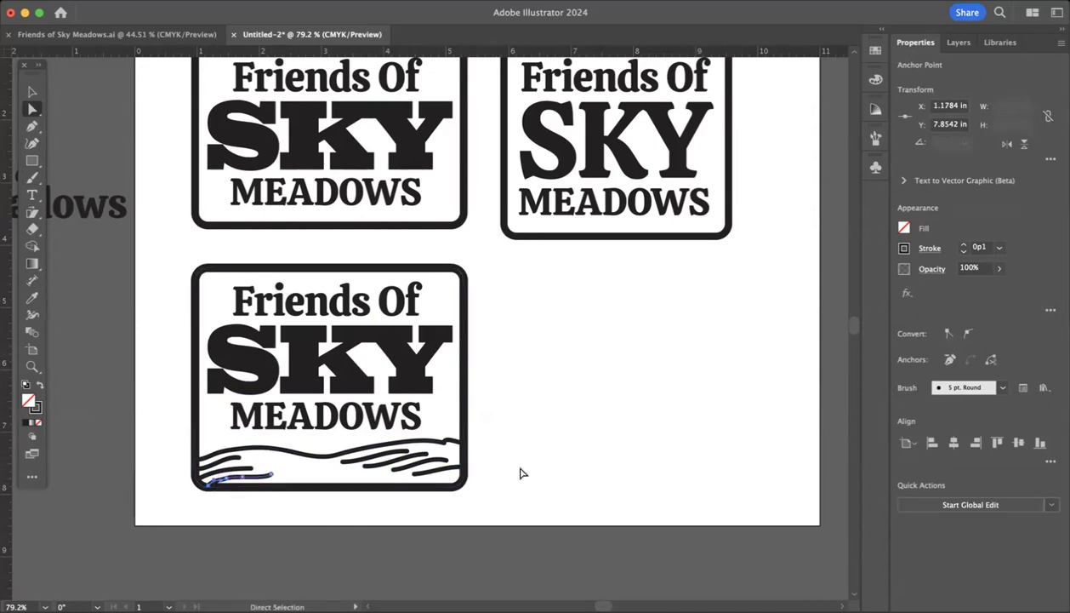
click(571, 448)
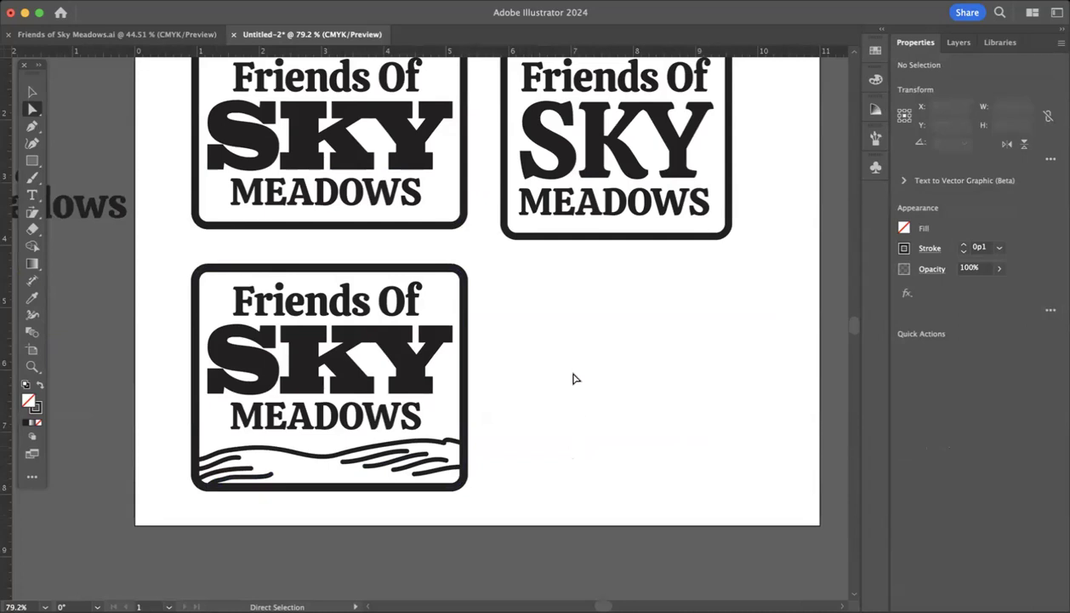
Try left-aligning the hills logo's text stack and moving it 1.89 in left, then restore the centered layout
scroll(530, 360, up, 3)
scroll(531, 360, right, 2)
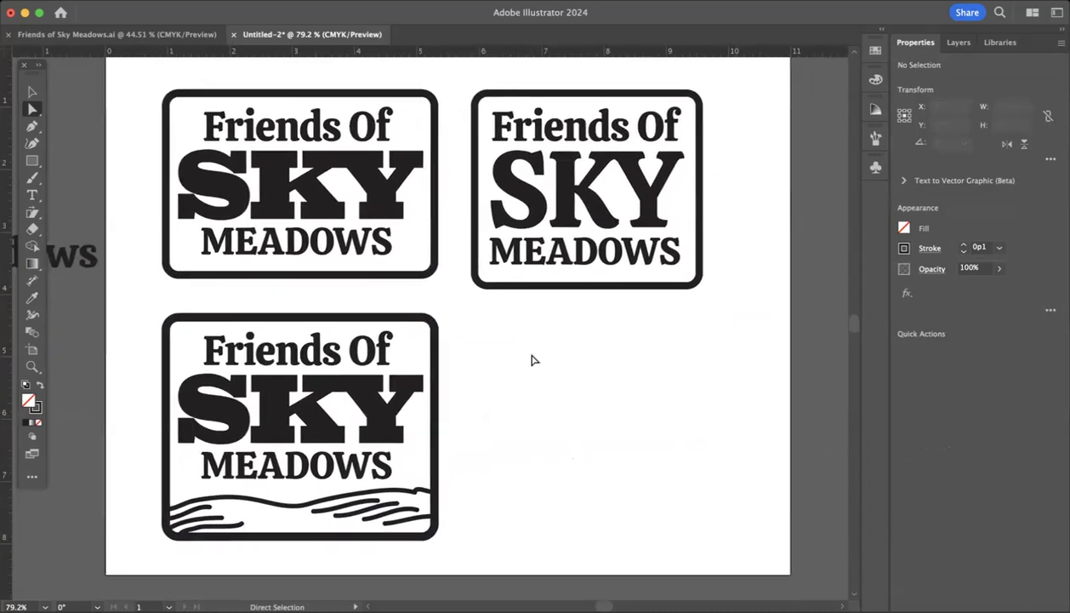
scroll(531, 360, left, 2)
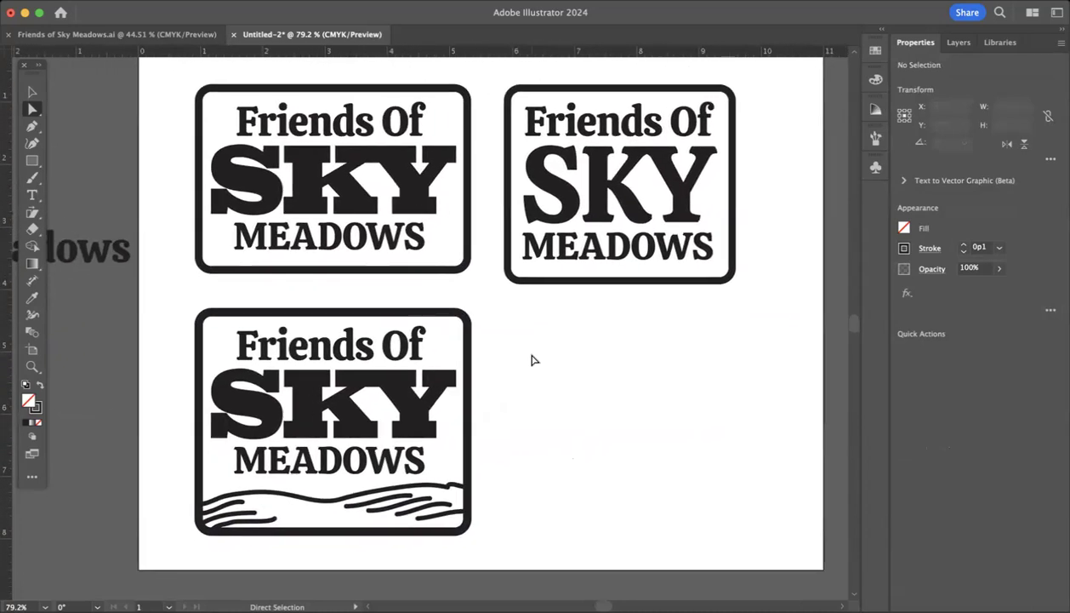
scroll(531, 360, right, 1)
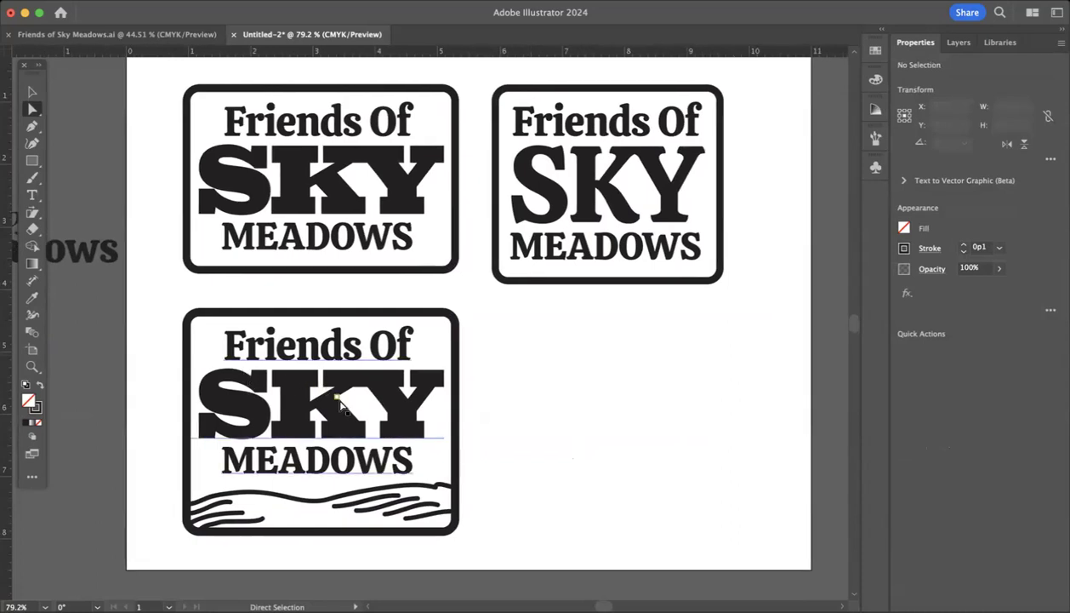
click(340, 406)
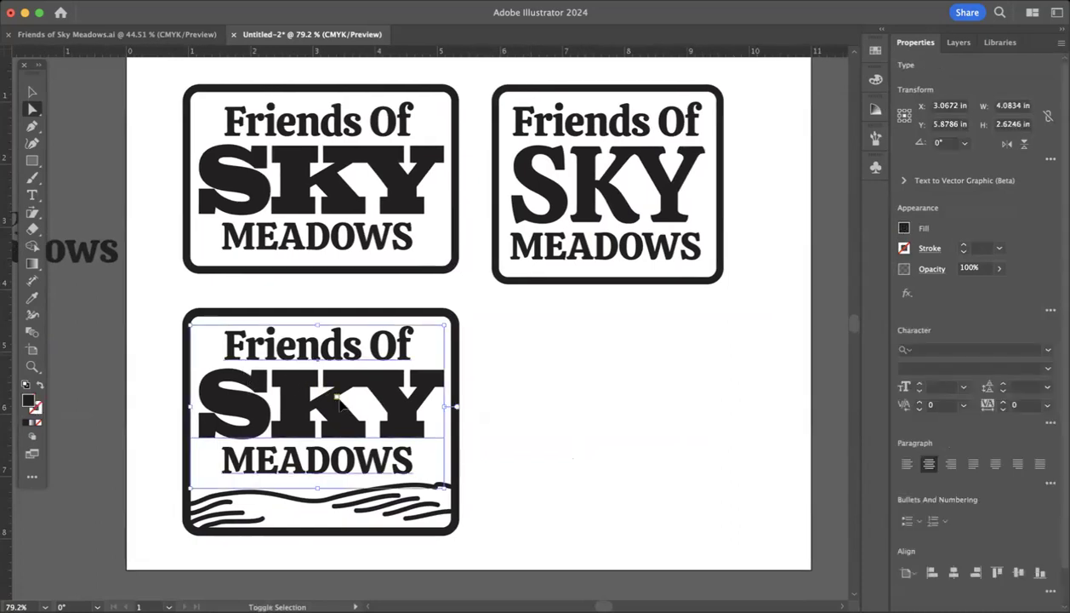
key(super+shift+l)
drag(410, 409, 300, 406)
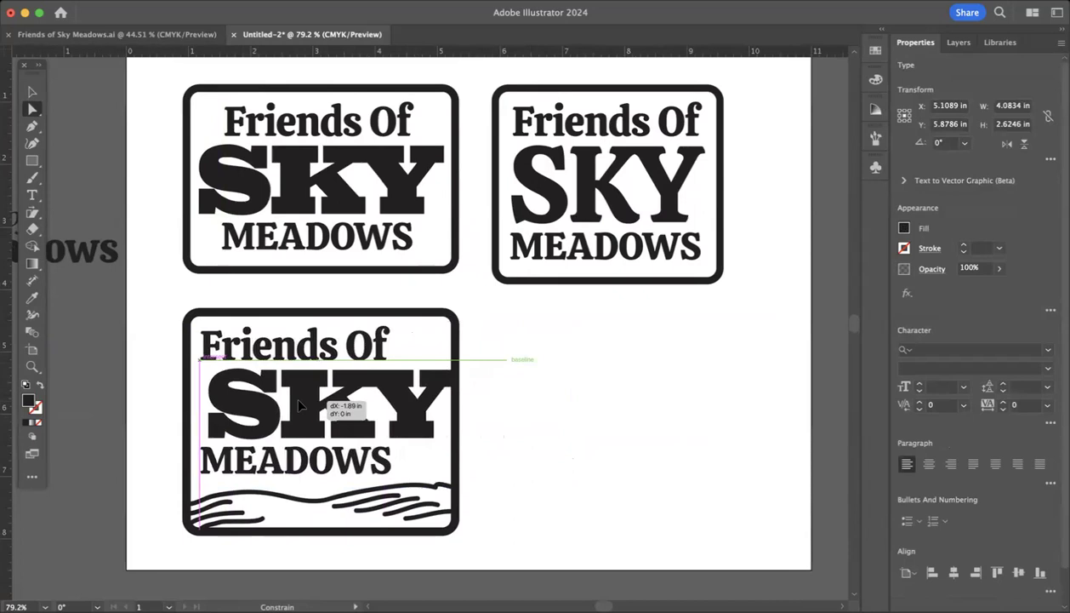
drag(299, 405, 299, 405)
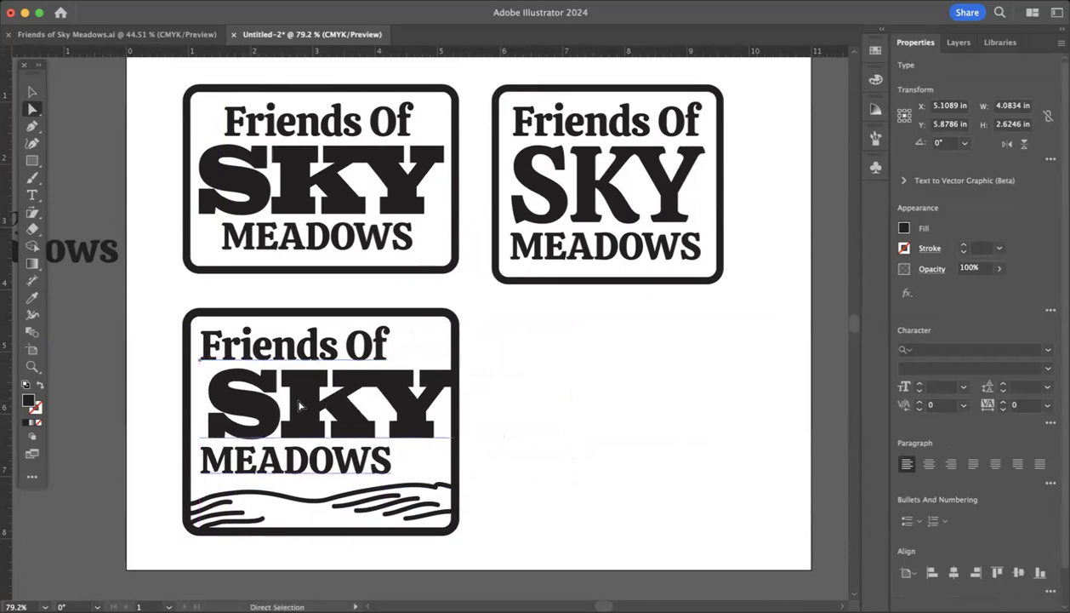
key(t)
click(206, 395)
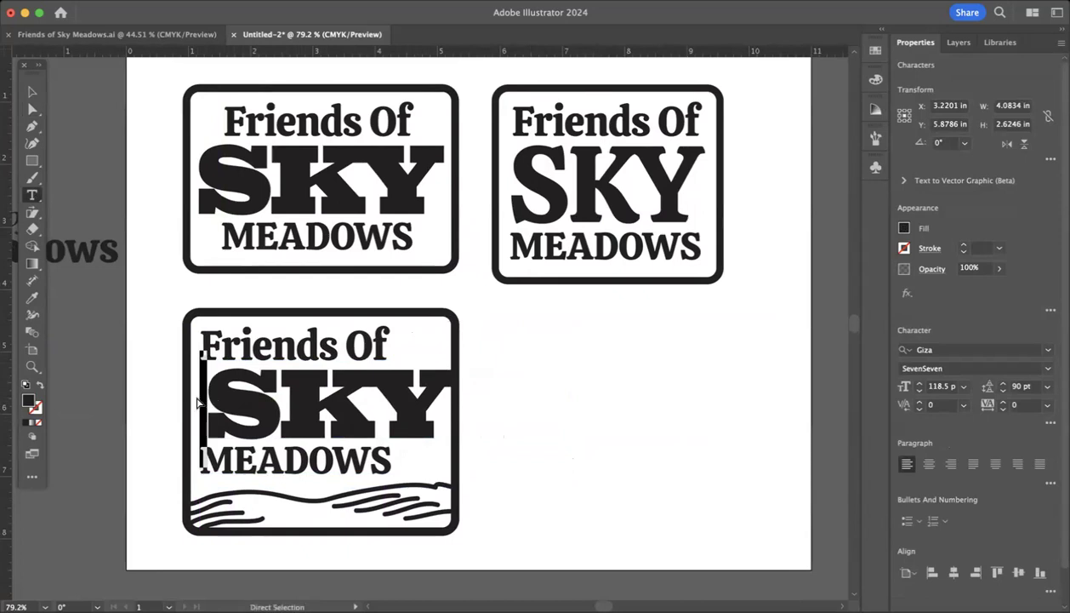
key(Escape)
key(super+shift+c)
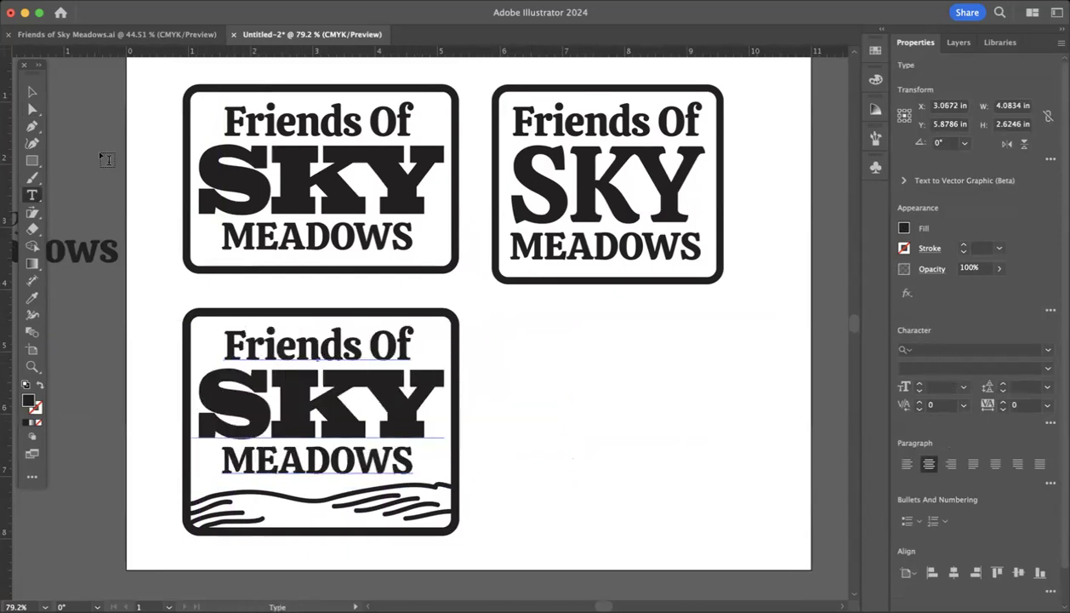
Duplicate the complete hills logo, including its frame, text and strokes, straight to the right of the original
click(31, 91)
drag(166, 308, 474, 521)
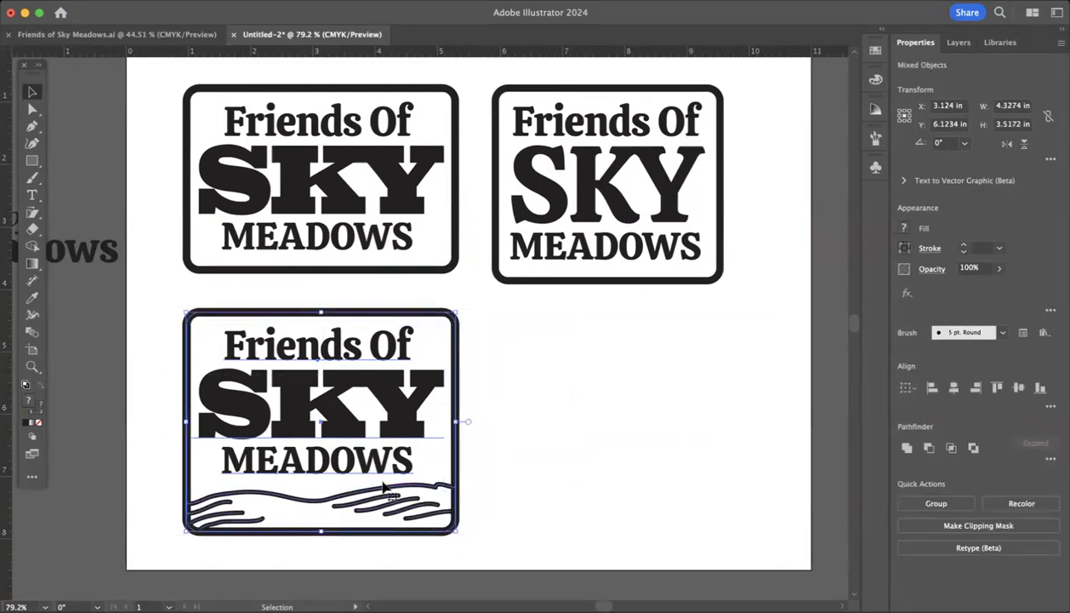
drag(372, 473, 699, 461)
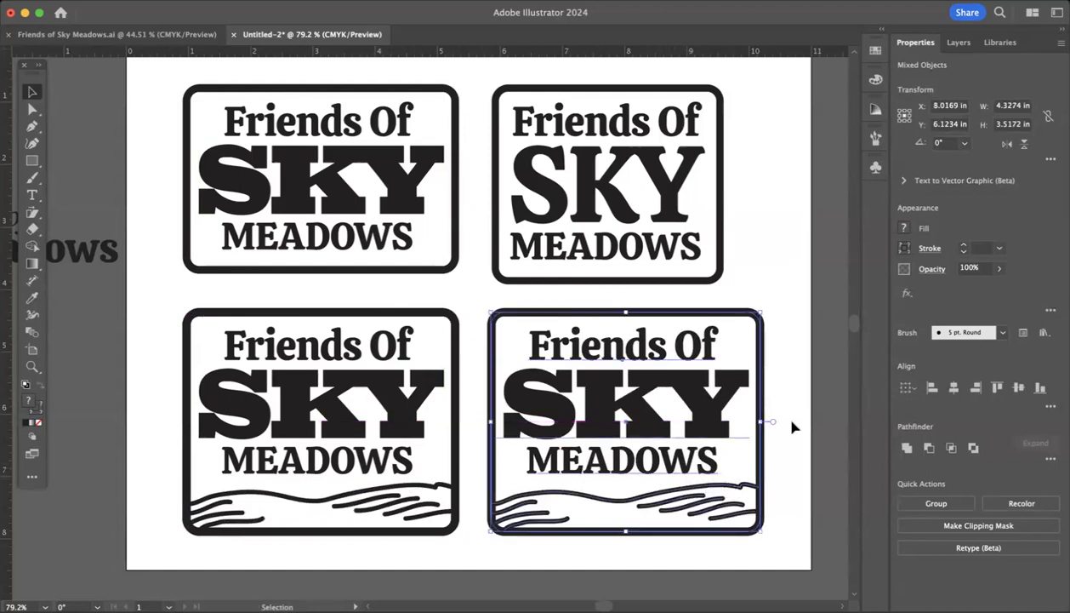
click(773, 409)
Left-align the duplicated hills logo's text stack and reset the kerning before the S of SKY to 0
click(710, 419)
super+click(710, 419)
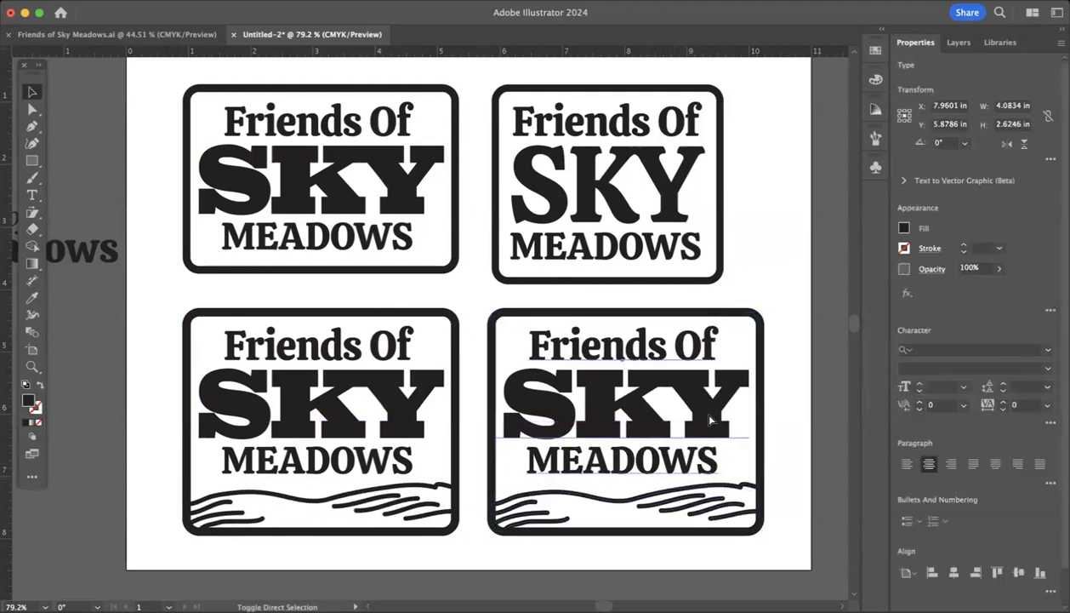
key(super+shift+l)
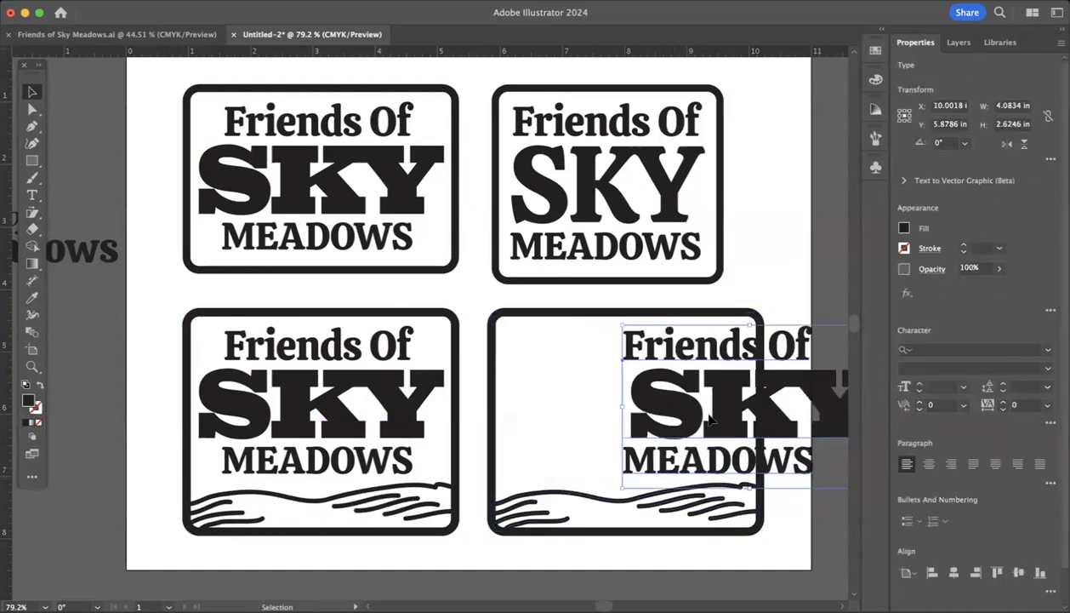
key(t)
click(628, 411)
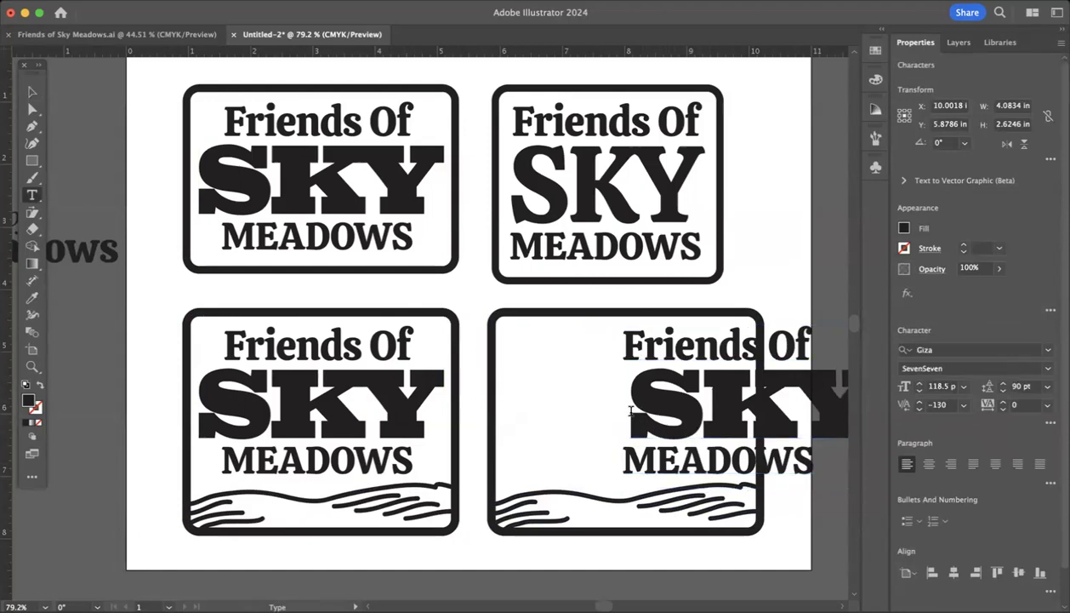
key(super+alt+q)
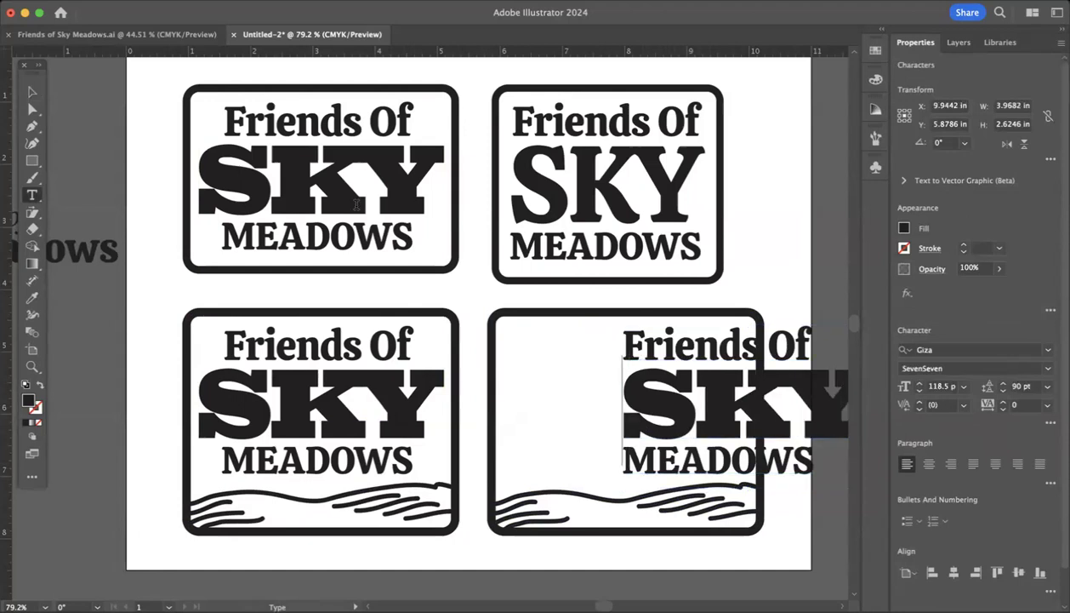
key(Escape)
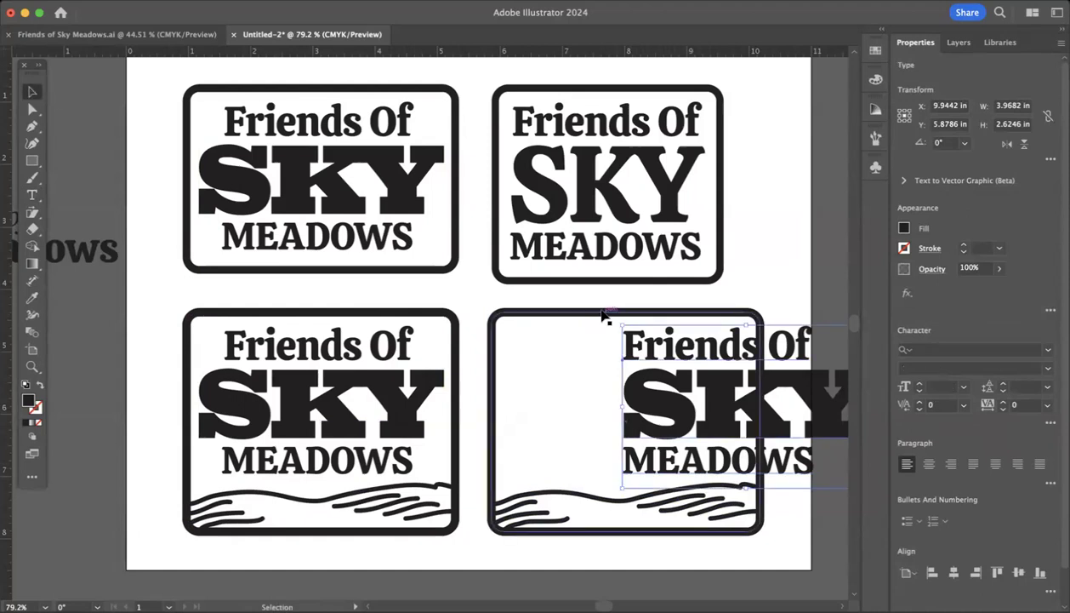
Move the left-aligned text stack back inside its frame and scale it down slightly for an even left margin
drag(676, 380, 555, 381)
click(770, 287)
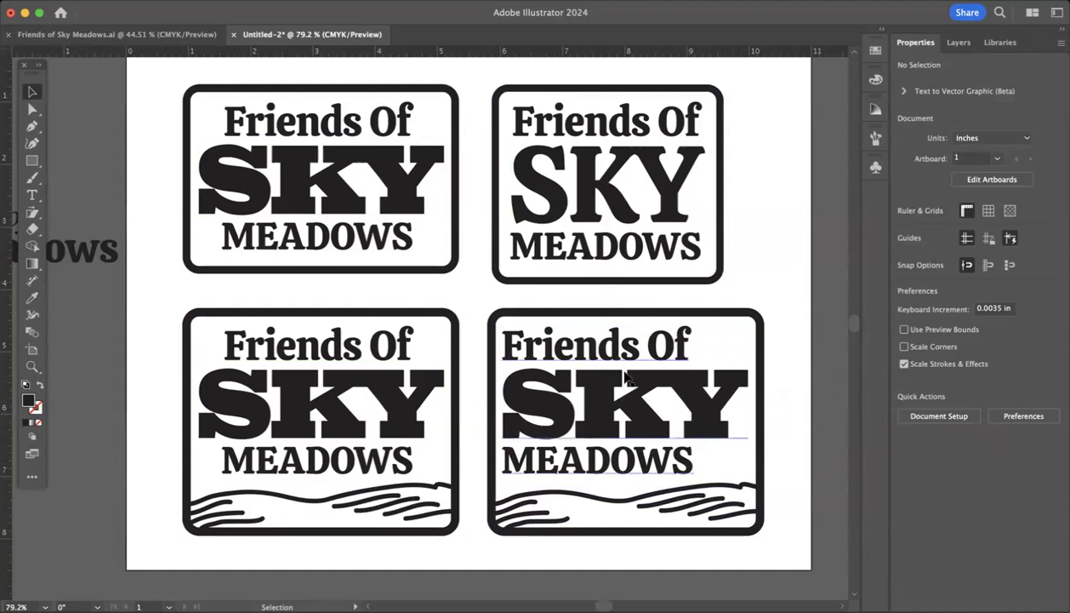
click(596, 396)
drag(501, 405, 509, 407)
click(766, 255)
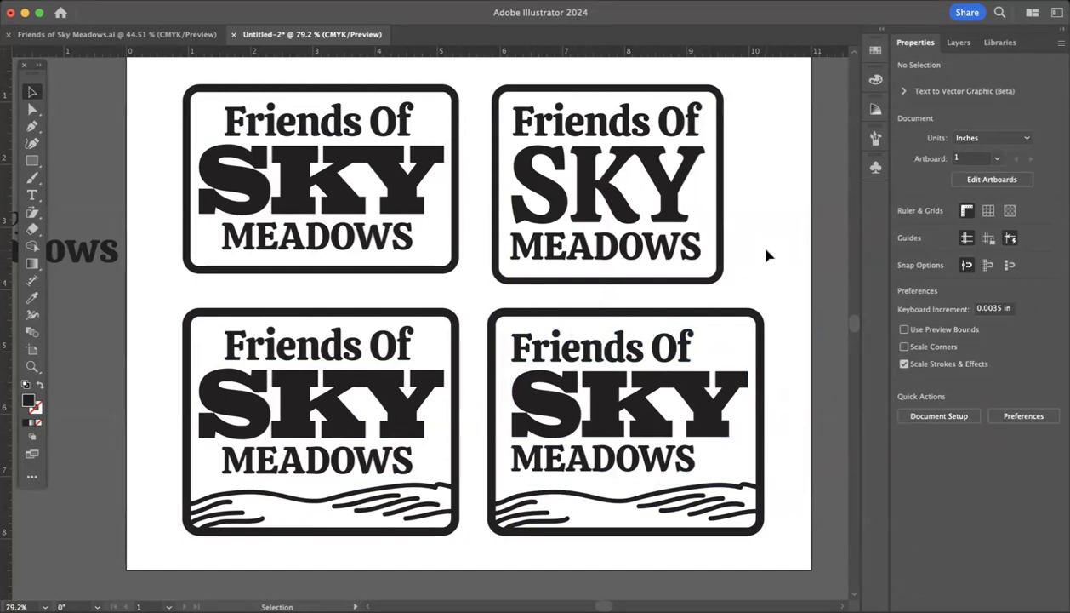
Lower the top edge of the duplicate logo's frame slightly and shift the text stack down to suit
click(642, 313)
drag(626, 311, 628, 320)
click(715, 303)
drag(627, 360, 628, 364)
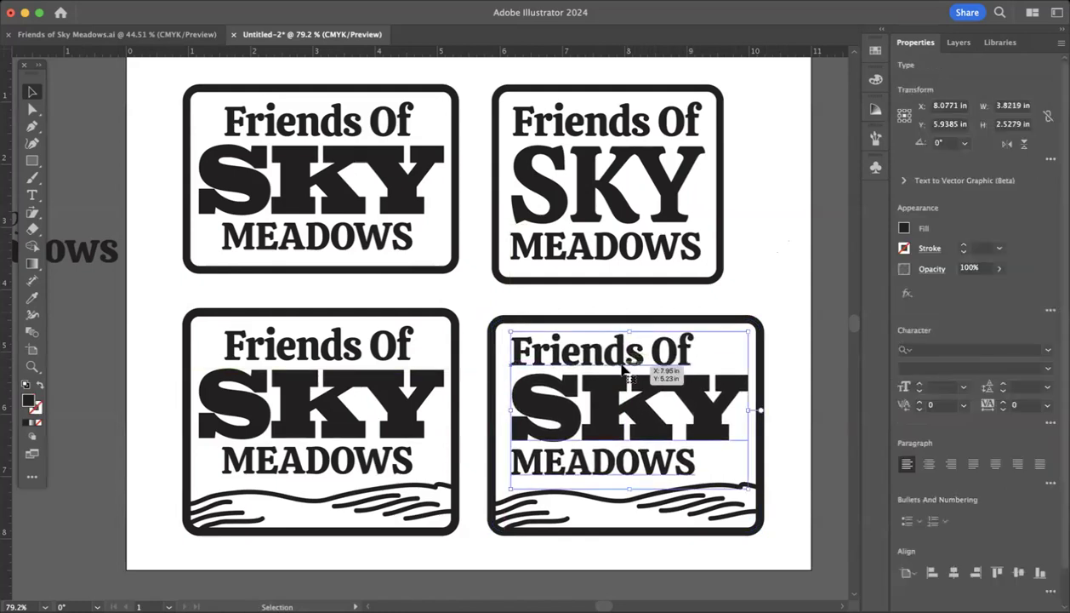
Change MEADOWS to "Meadows" in the left-aligned hills logo
double_click(554, 474)
drag(544, 464, 714, 439)
text(ead)
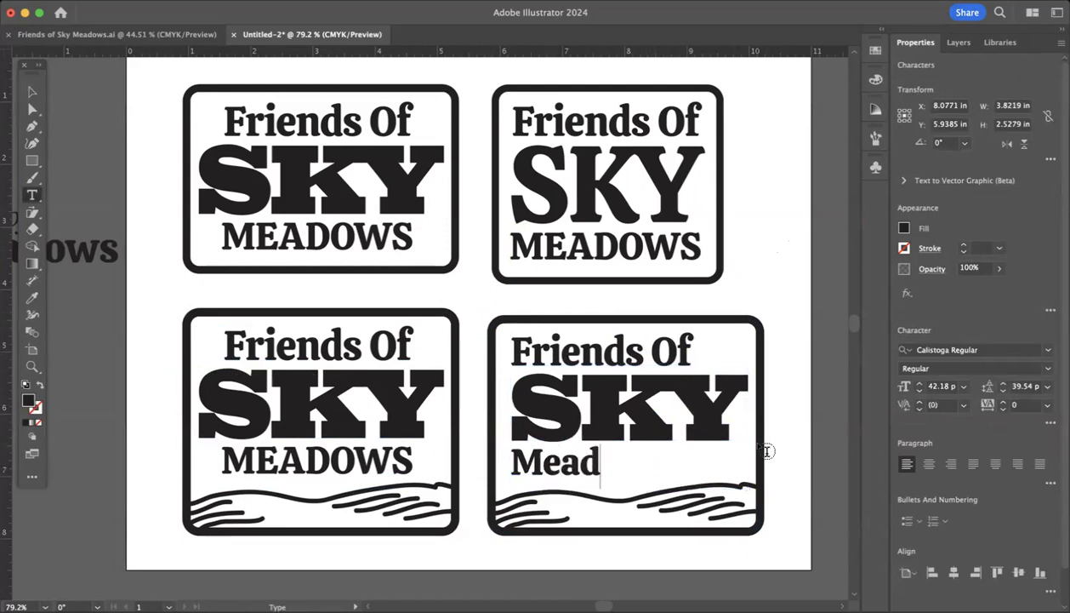
text(ows)
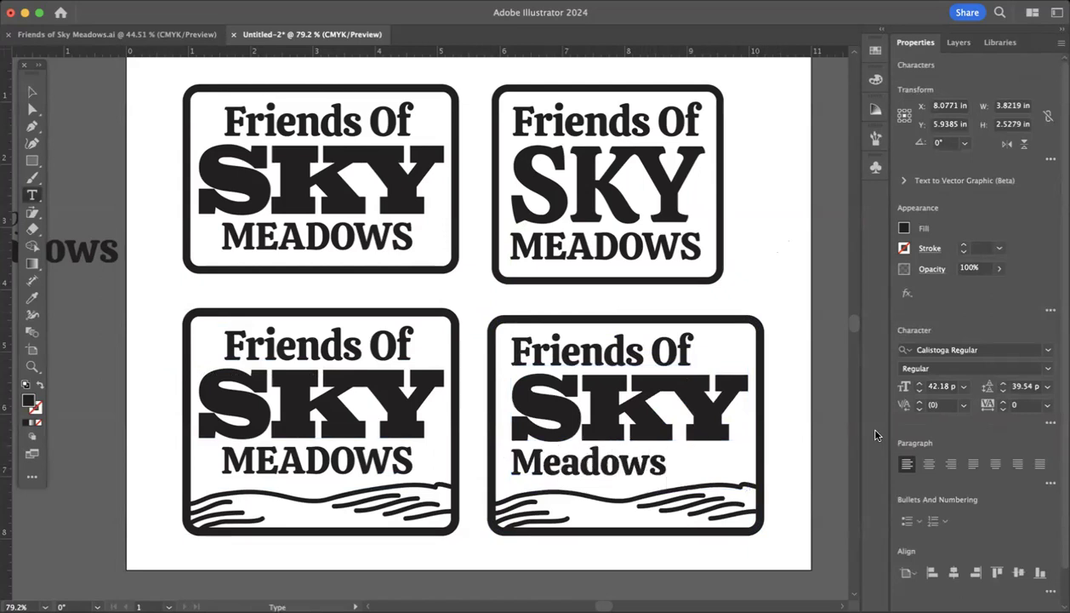
Enlarge "Meadows" to 45.68 pt and set its leading to 40.54 pt in the left-aligned logo
drag(666, 464, 509, 473)
key(super+shift+period)
key(super+shift+period)
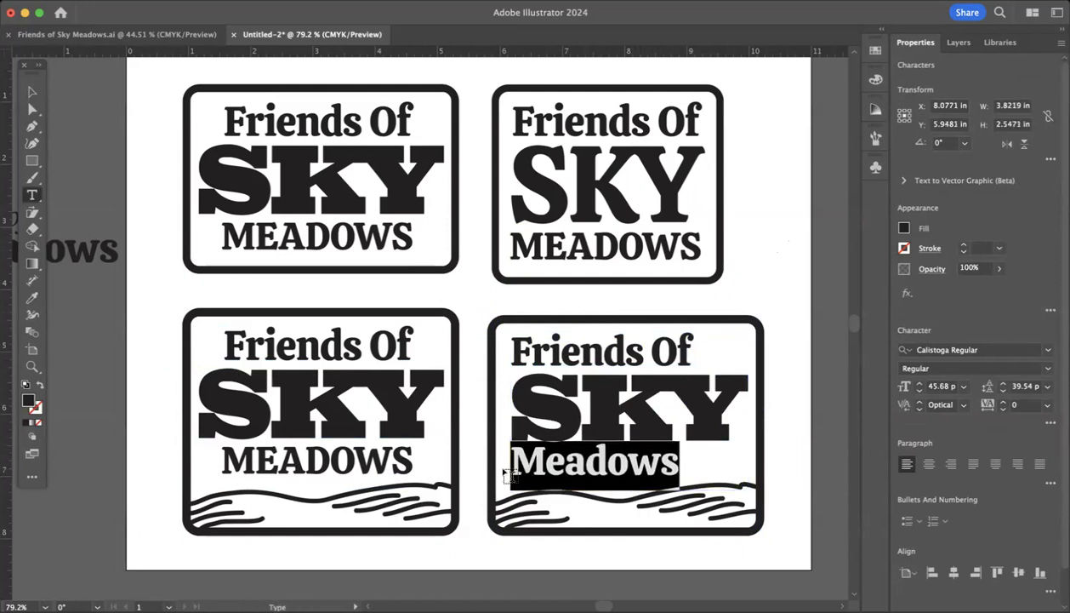
key(alt+Down)
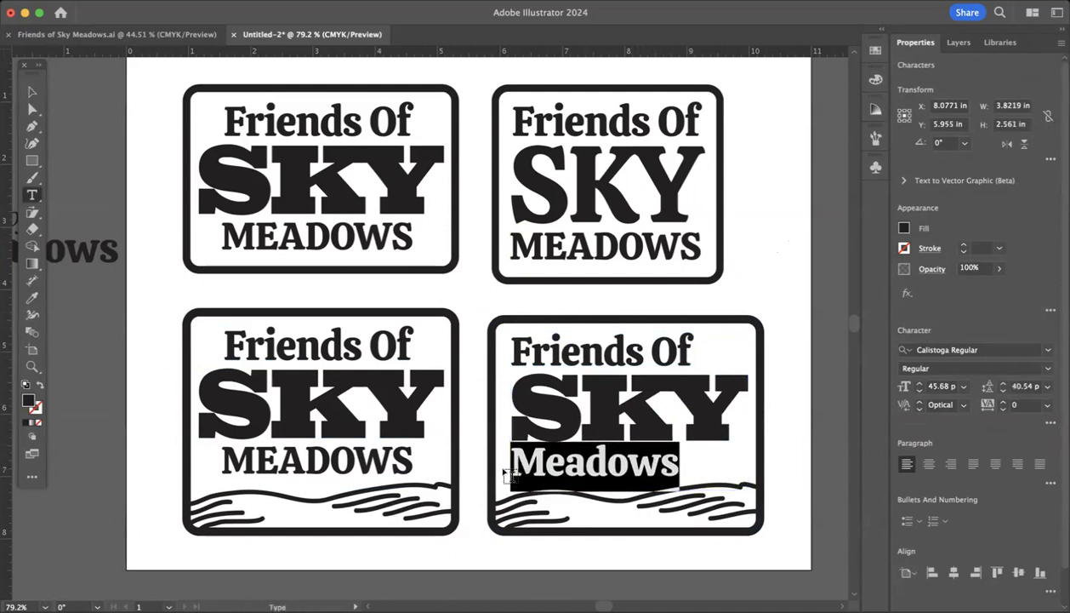
key(super+shift+a)
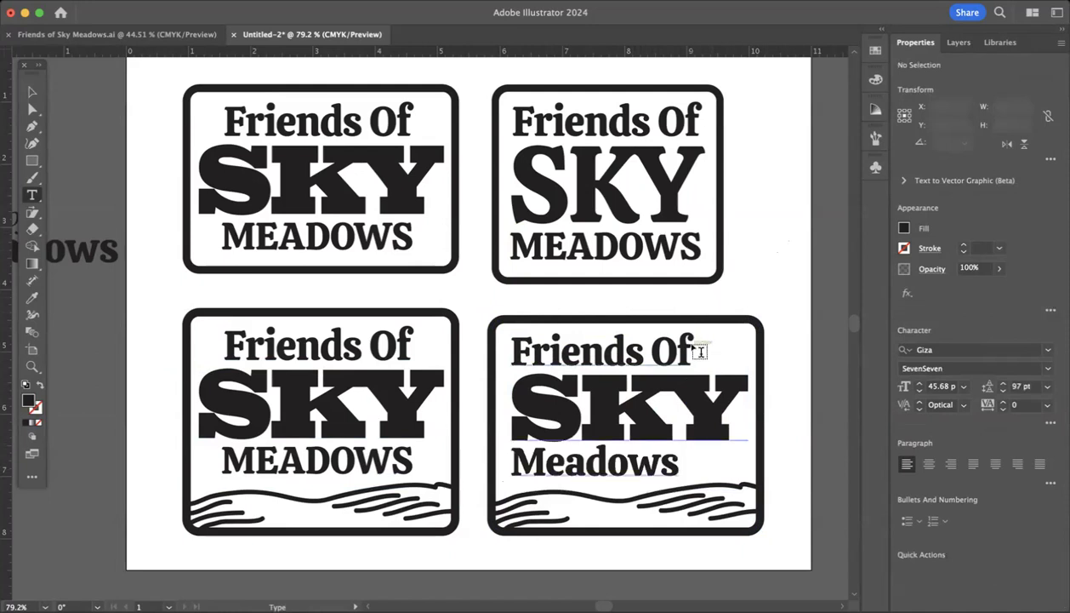
Reduce the left-aligned logo's top line to 38.03 pt and change its wording to "Friends of"
drag(696, 349, 469, 347)
key(super+shift+comma)
key(super+shift+comma)
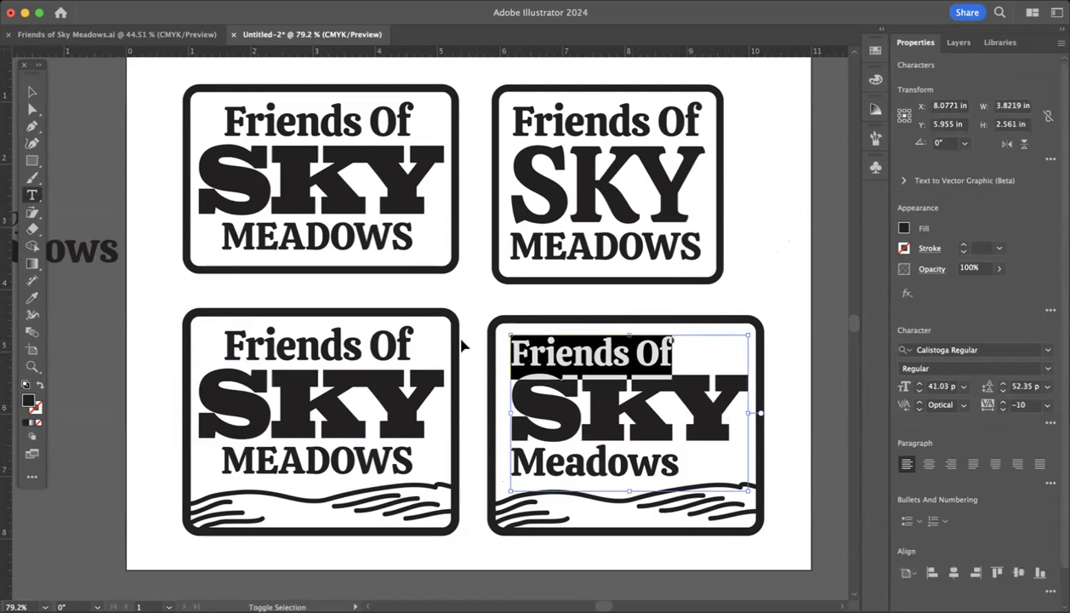
key(super+shift+comma)
key(super+shift+comma)
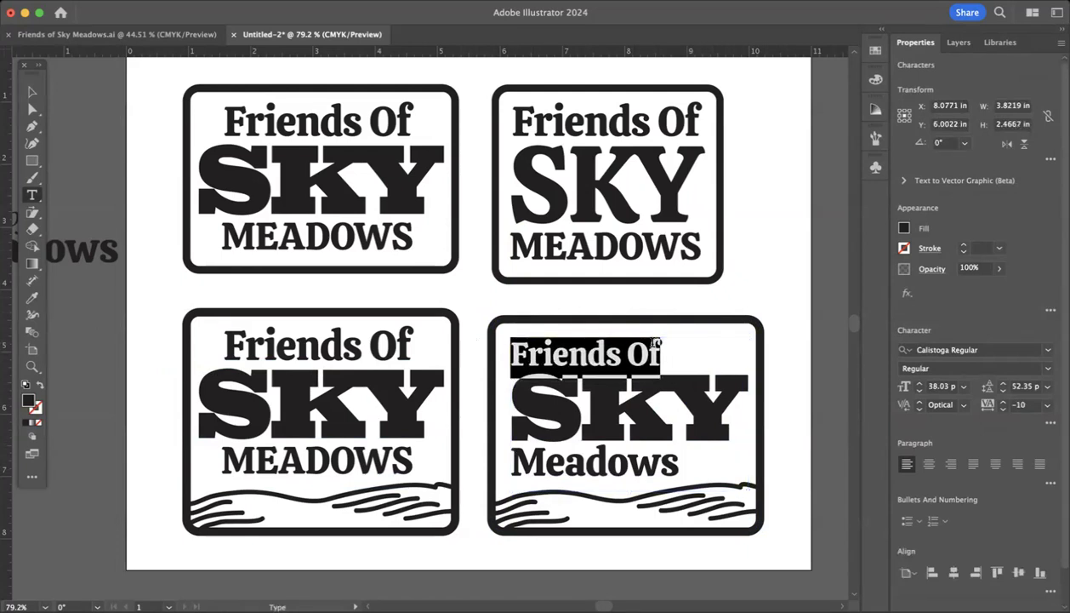
click(640, 353)
drag(639, 355, 630, 355)
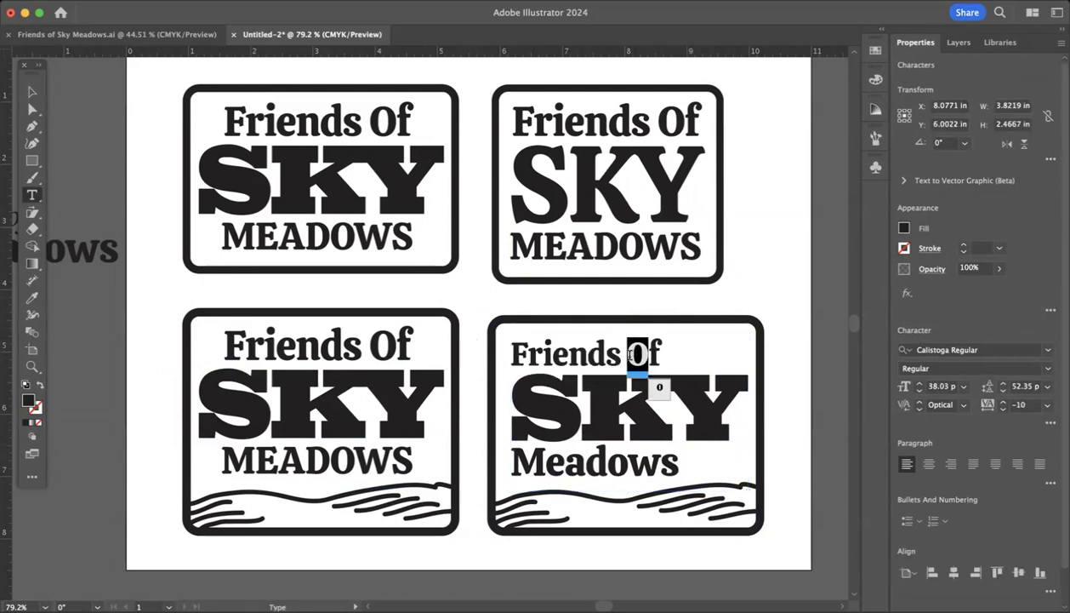
text(o)
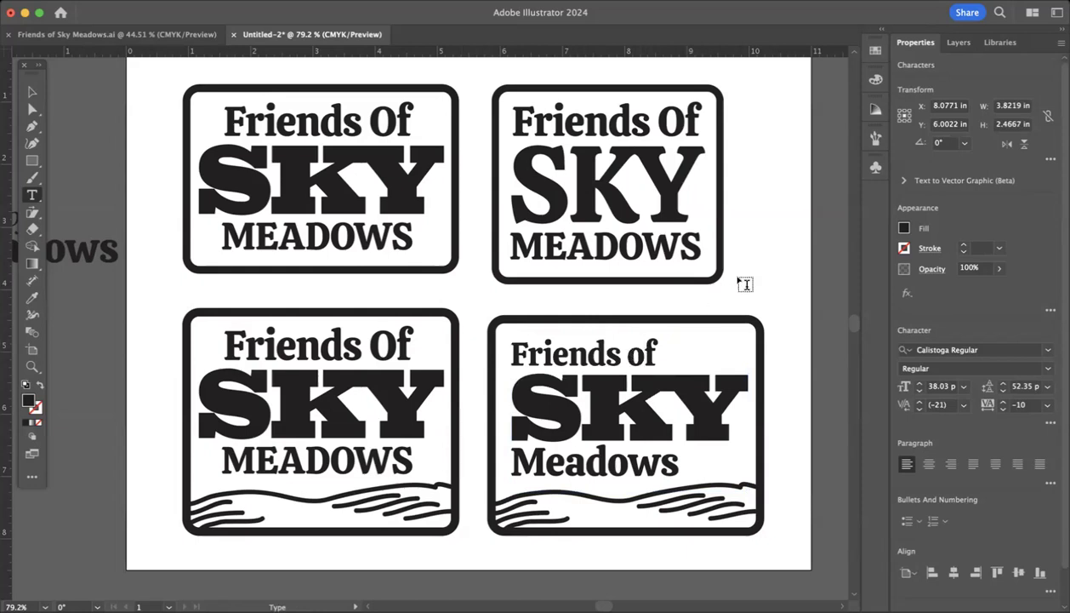
Set the left-aligned logo's SKY line to 90% horizontal scale and enlarge it to 115.87 pt
drag(724, 389, 521, 383)
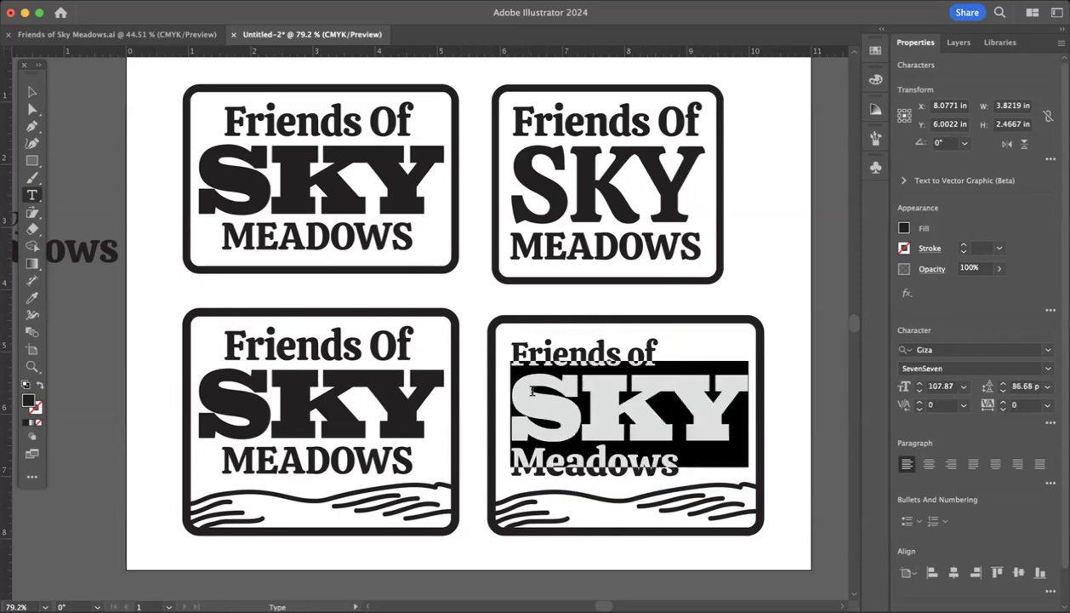
click(1050, 426)
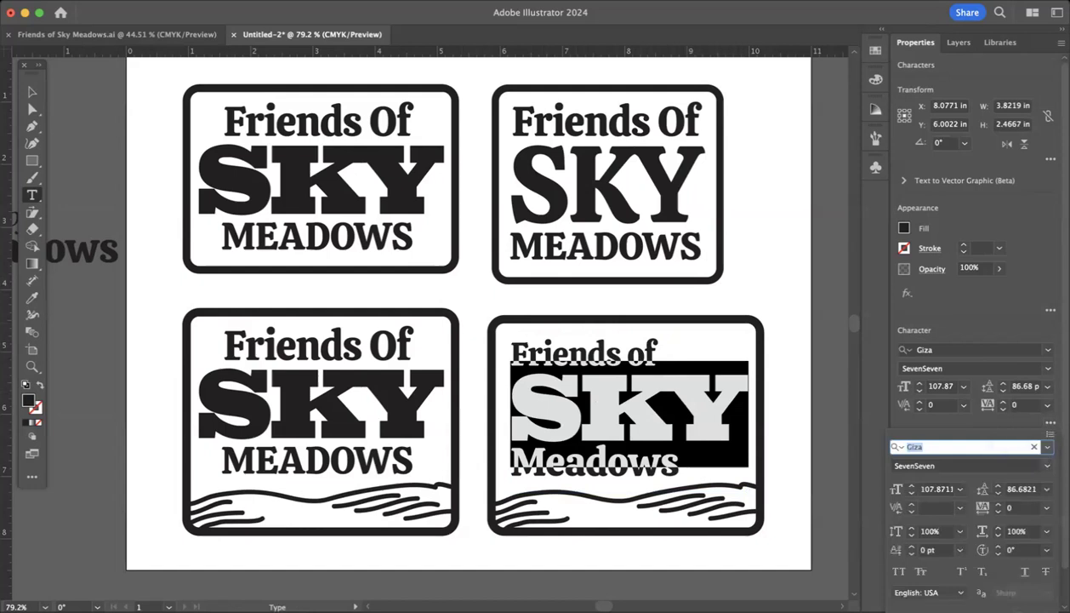
click(1046, 532)
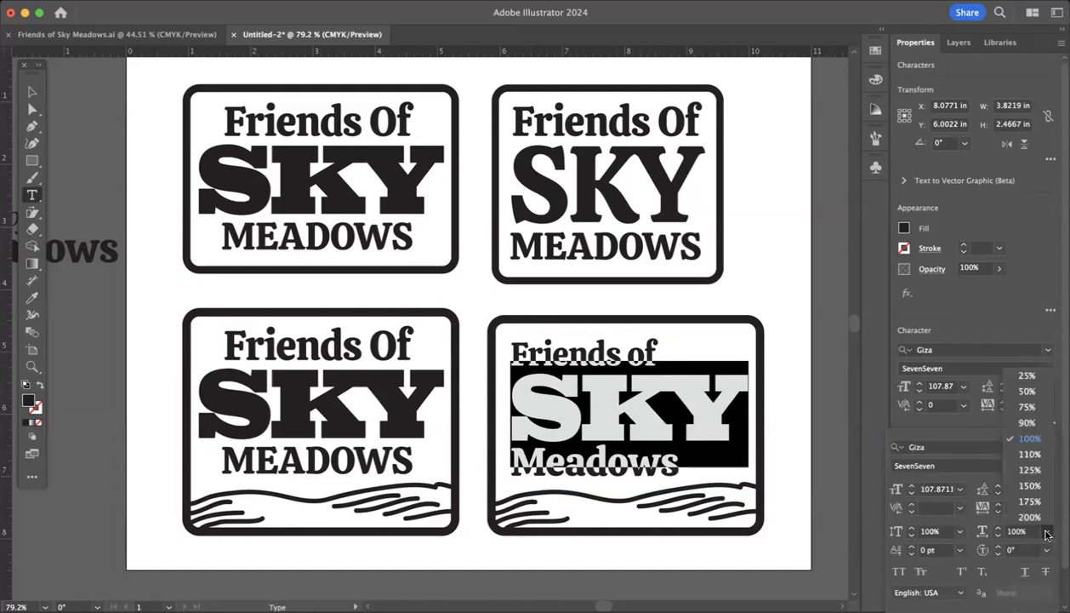
click(1026, 423)
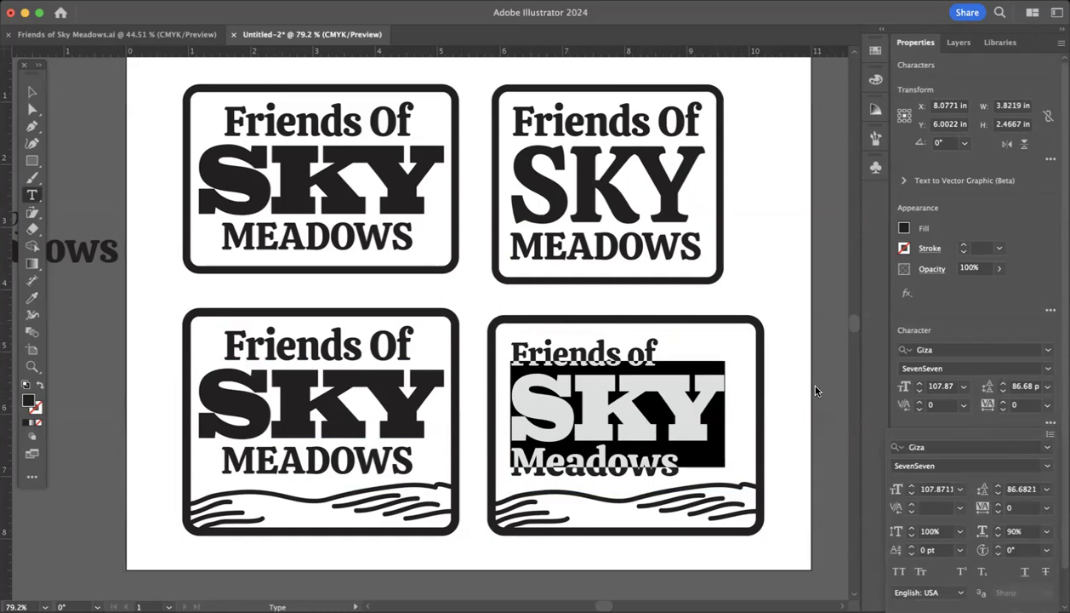
key(Escape)
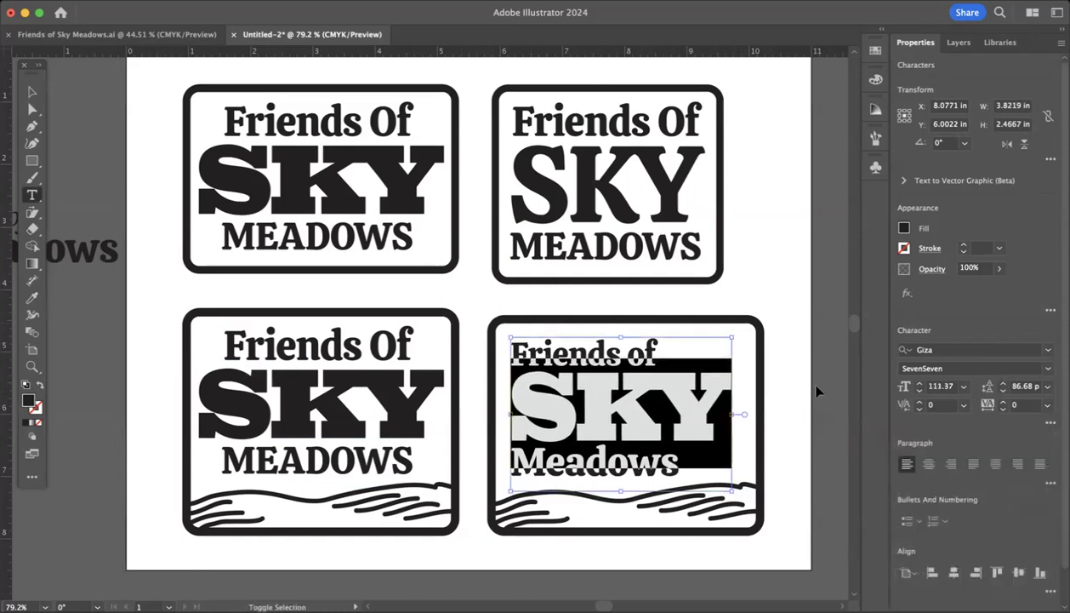
key(Up)
key(Up)
key(Up)
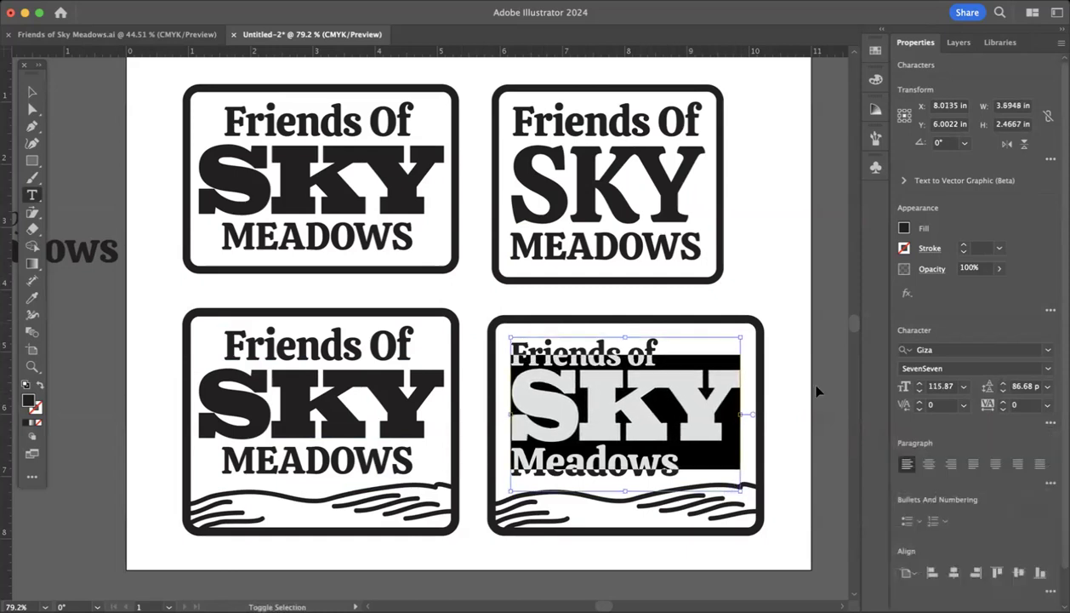
Increase the leading of the SKY line in the left-aligned logo to 89.68 pt
key(super+shift+a)
key(space)
key(alt+Down)
key(alt+Down)
key(alt+Down)
key(alt+Down)
key(alt+Down)
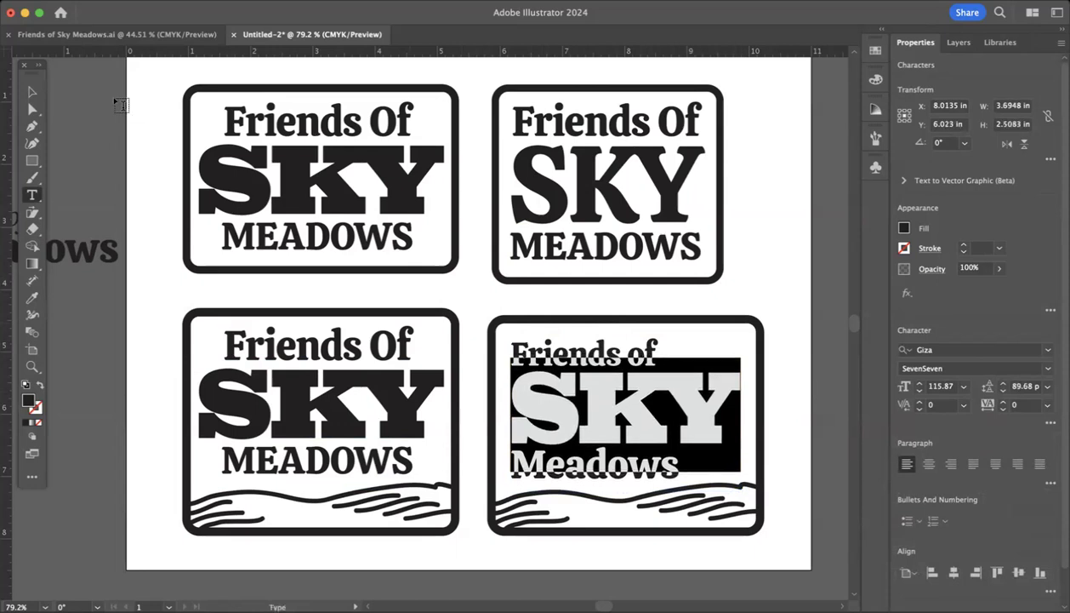
click(33, 92)
click(148, 131)
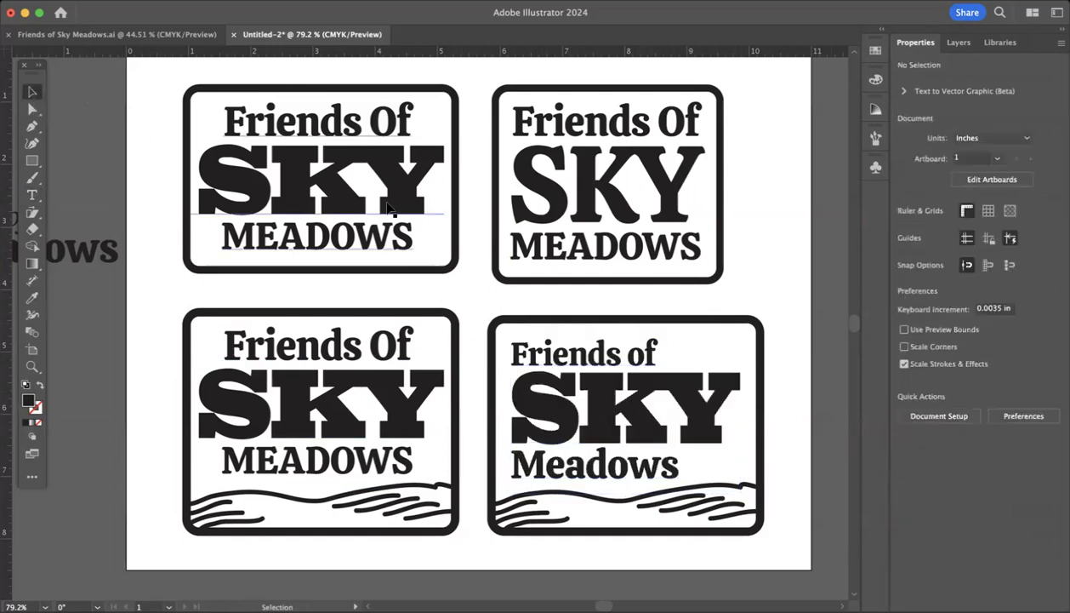
Move the left-aligned text stack up slightly within its frame and loosen its leading a little
drag(636, 362, 636, 356)
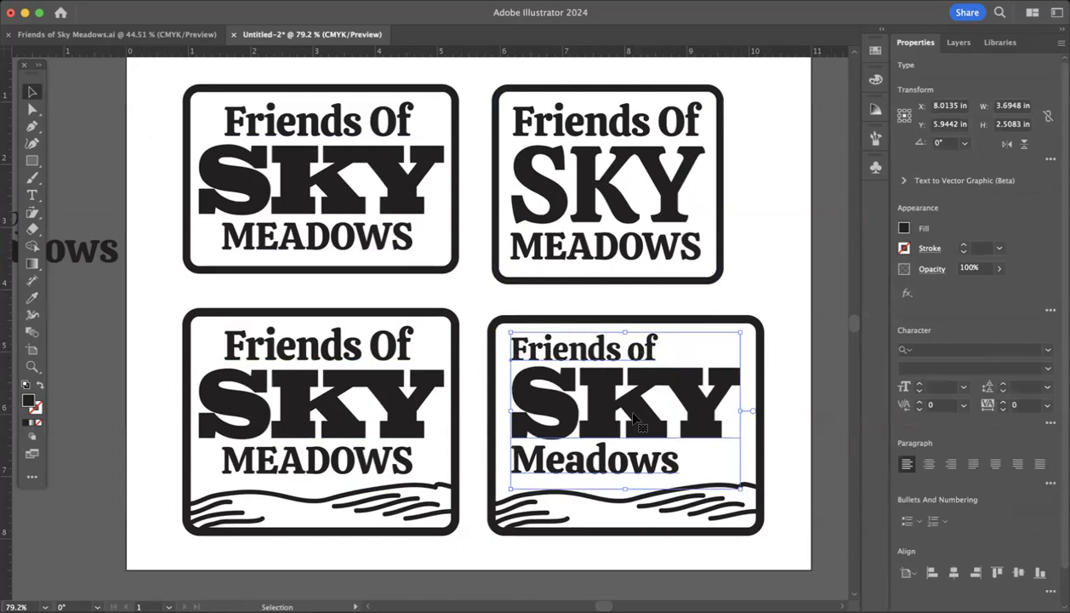
key(Down)
key(Down)
key(Down)
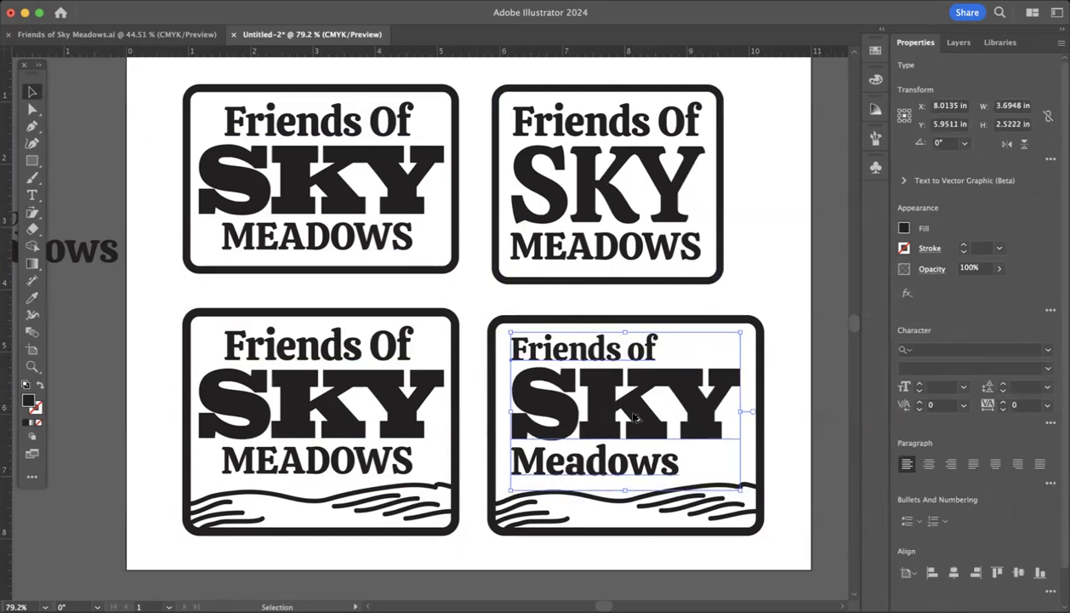
click(751, 300)
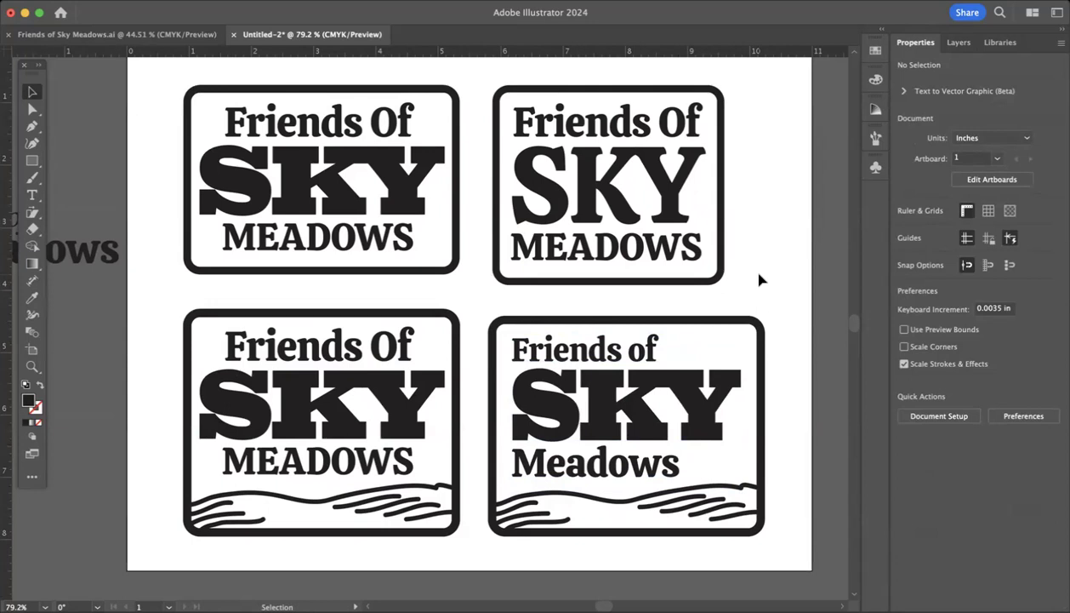
Tighten the kerning between the S and K of the Calistoga SKY logo to -41
click(569, 205)
double_click(575, 203)
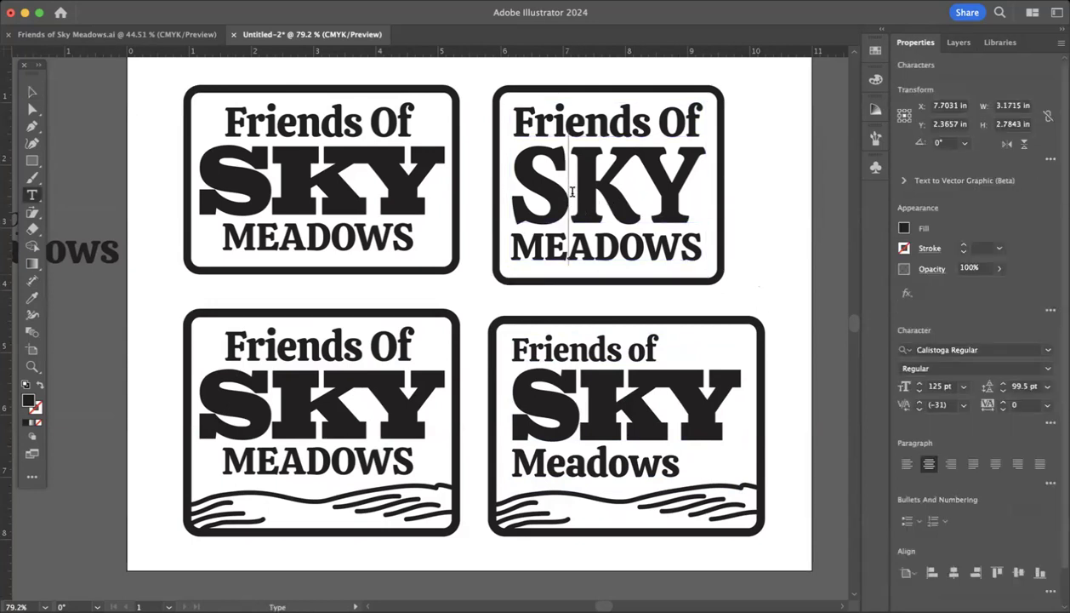
key(alt+space)
key(alt+Left)
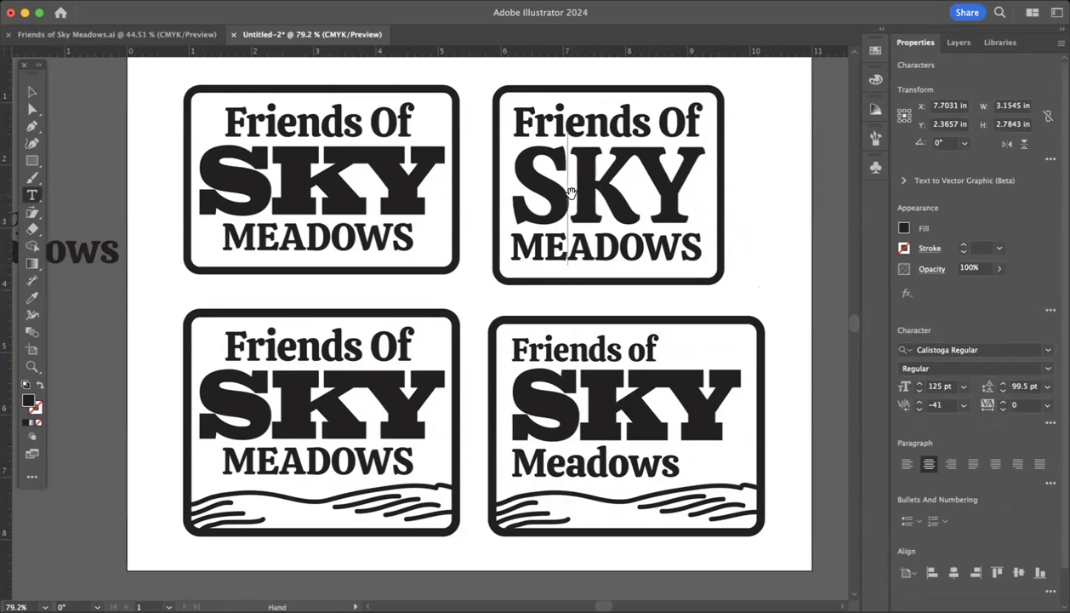